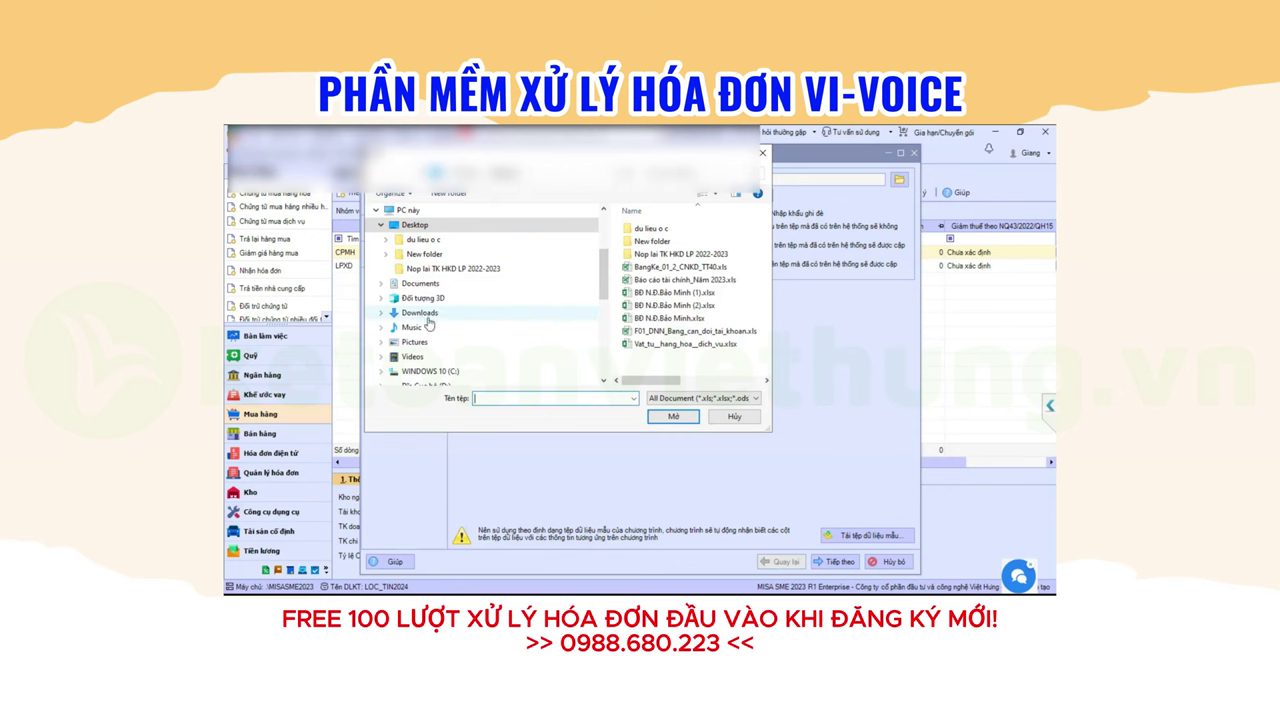
Load 'Copy of Mau_danh_muc_vat_tu_hang_hoa…' from Downloads into the item import wizard
click(425, 313)
click(673, 246)
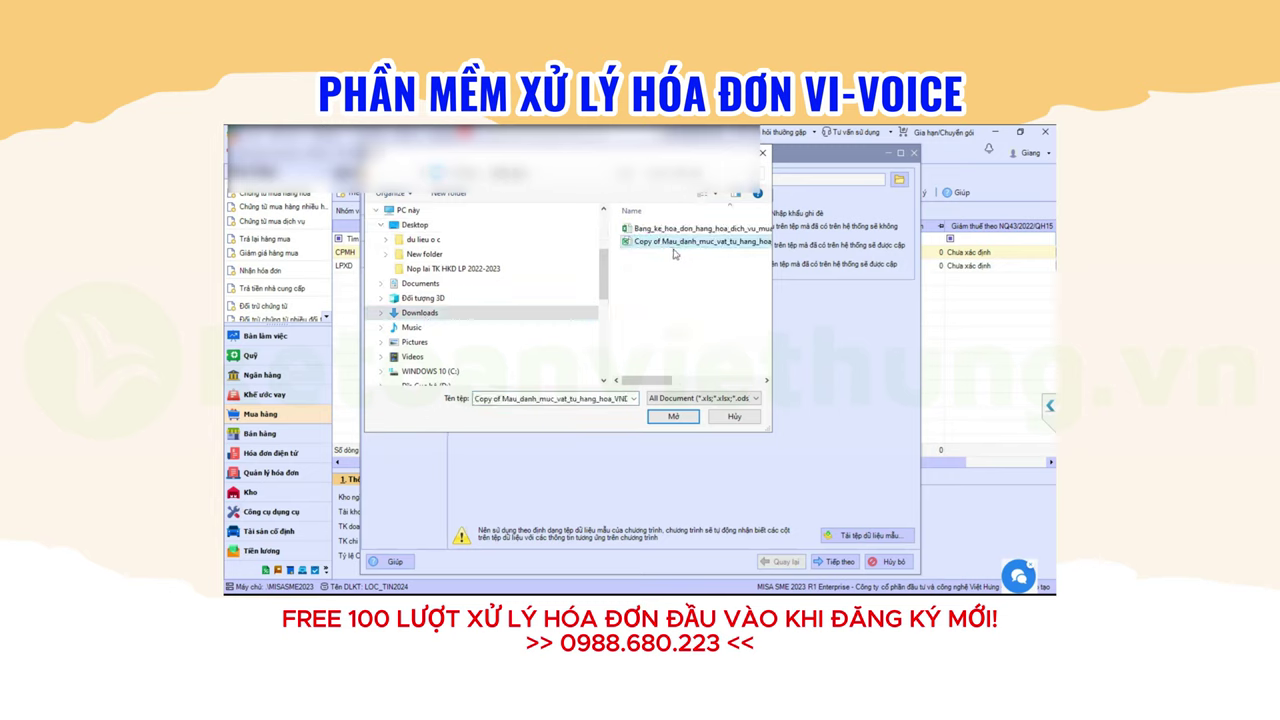
click(671, 418)
Step through column mapping and data checking, run the import, and close the wizard
click(840, 564)
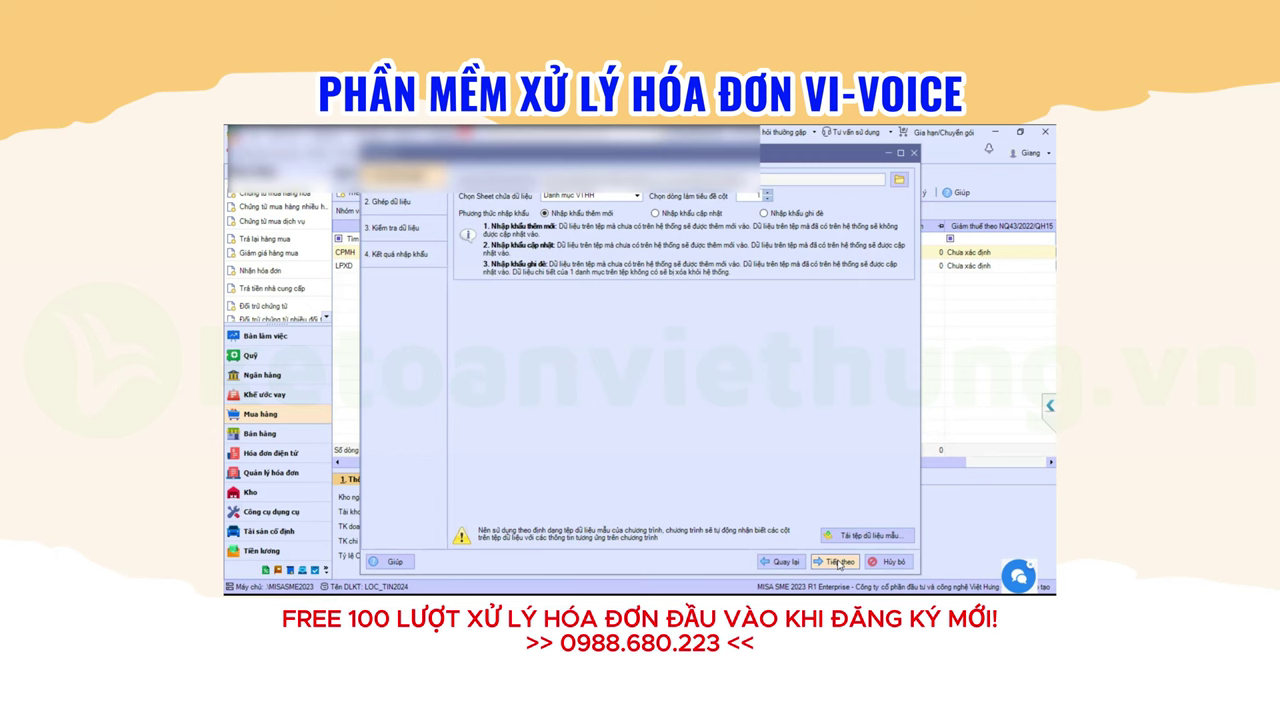
click(840, 564)
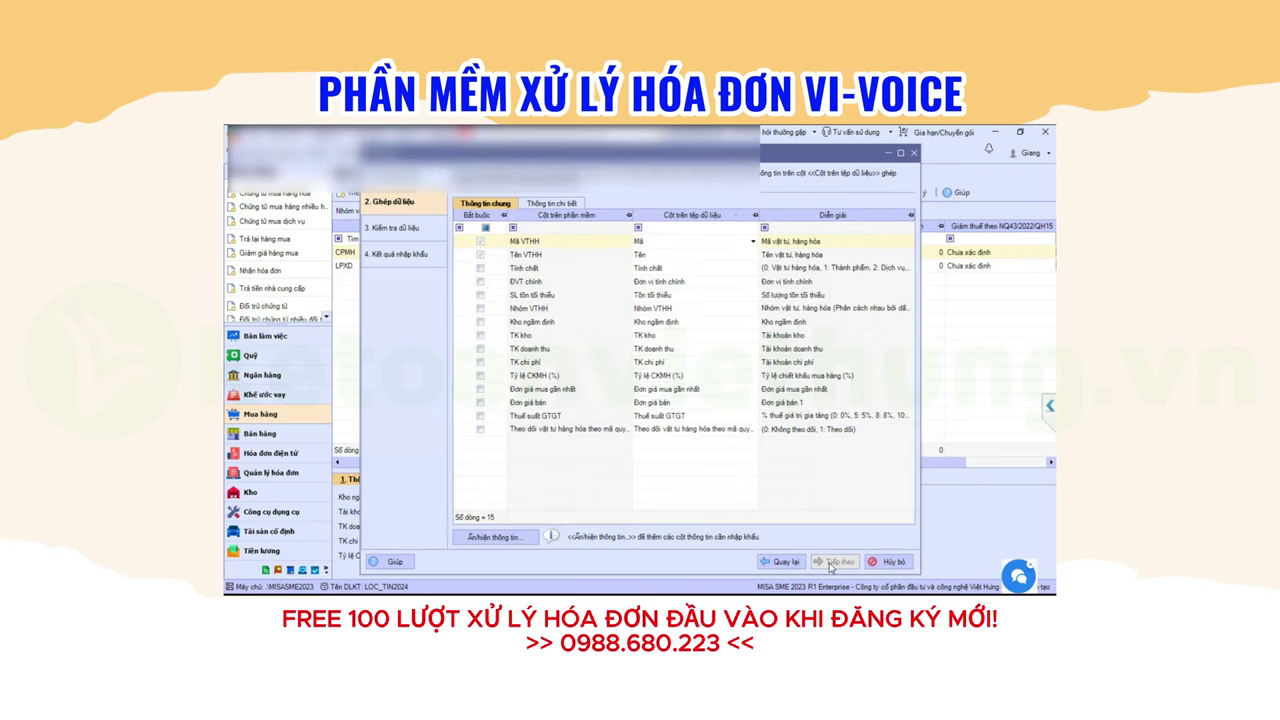
click(832, 566)
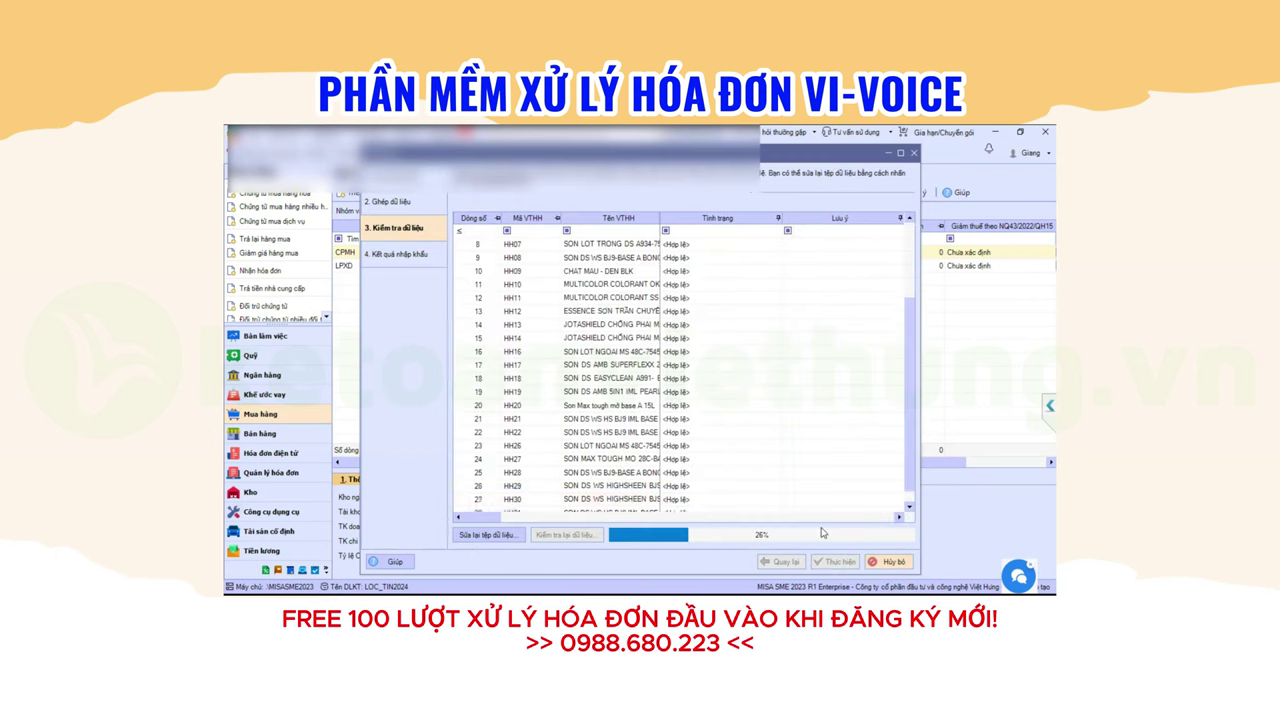
click(832, 566)
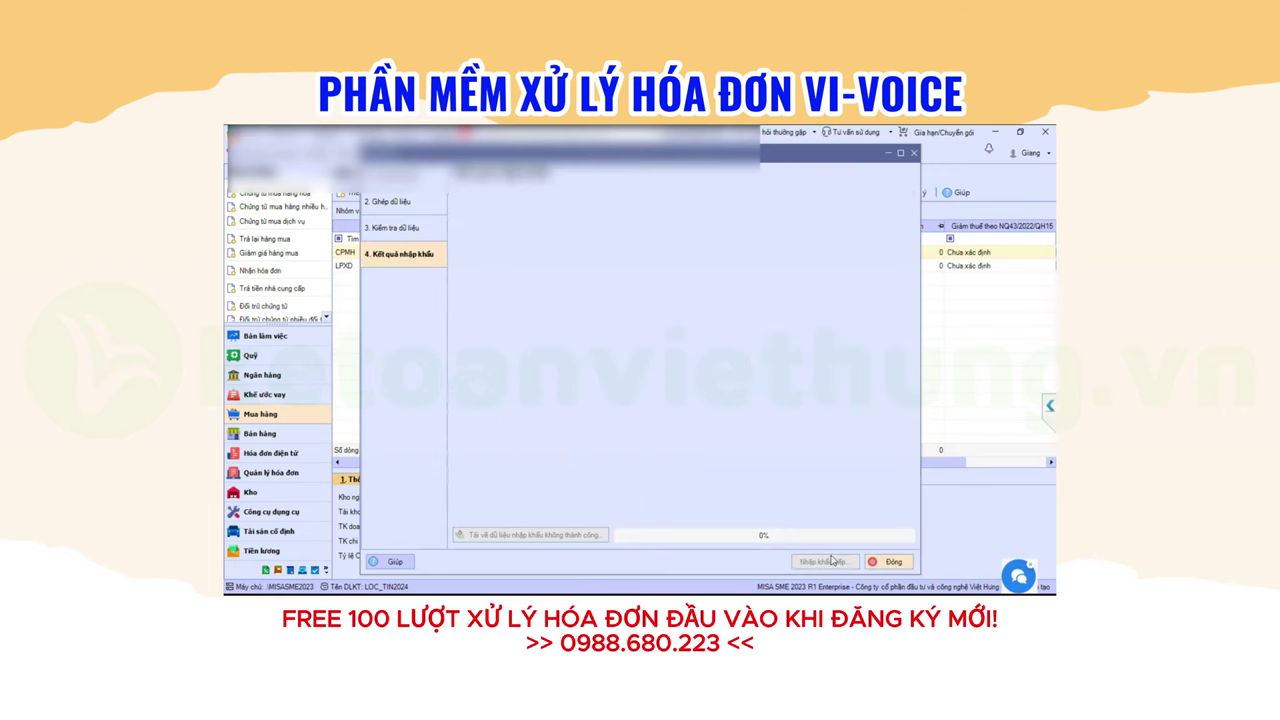
click(889, 562)
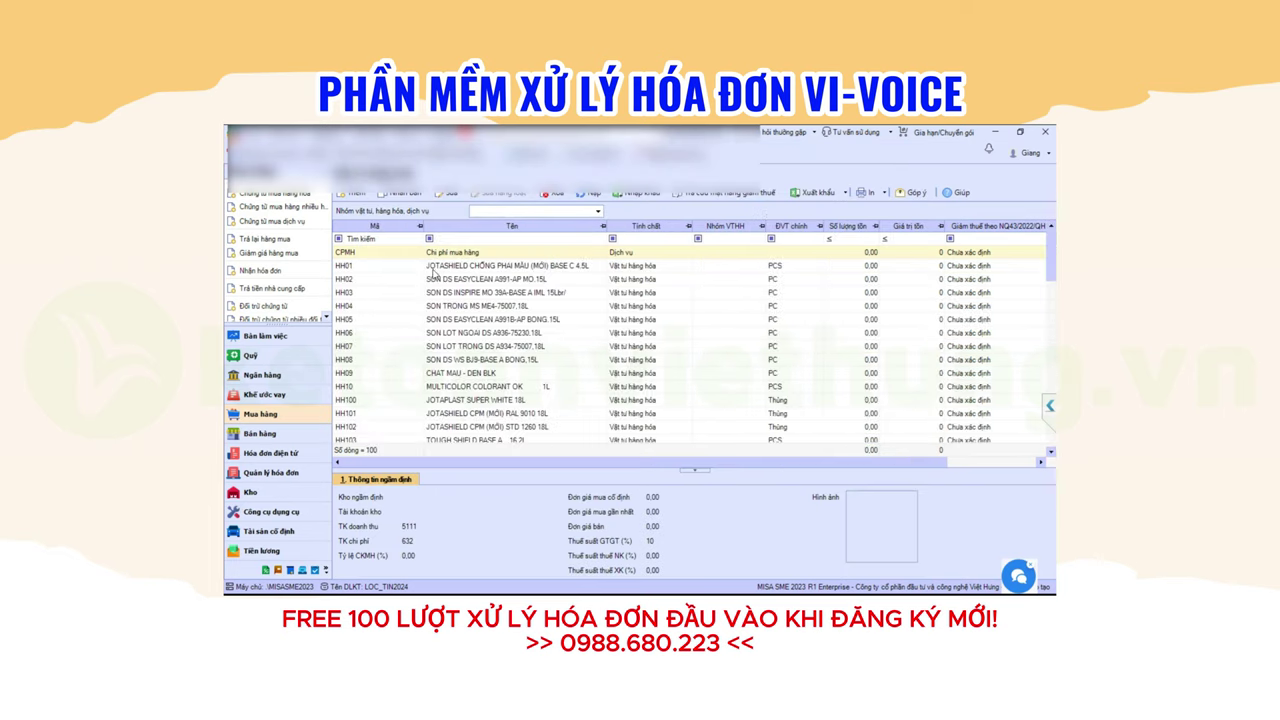
Review the details of a few imported items, including HH101
click(591, 306)
click(529, 359)
click(499, 413)
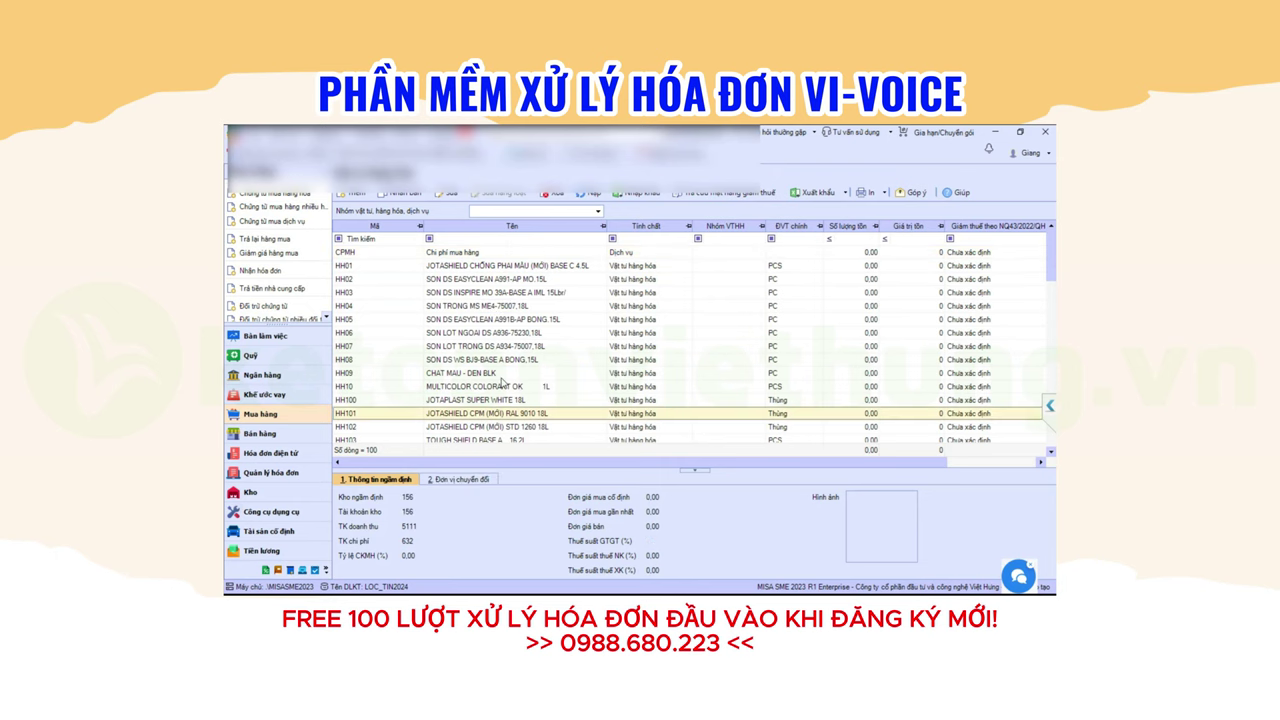
In Excel, highlight duplicate values in item-name column B with Conditional Formatting
key(super)
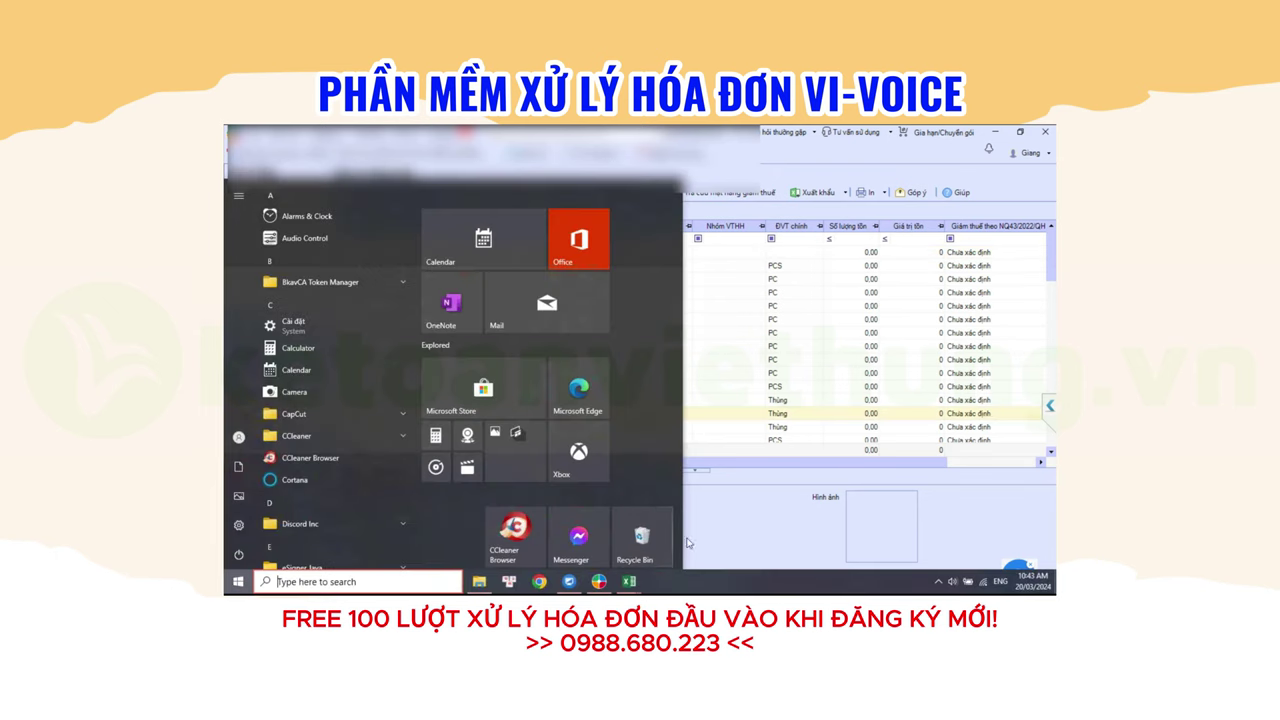
mouse_move(629, 581)
click(737, 585)
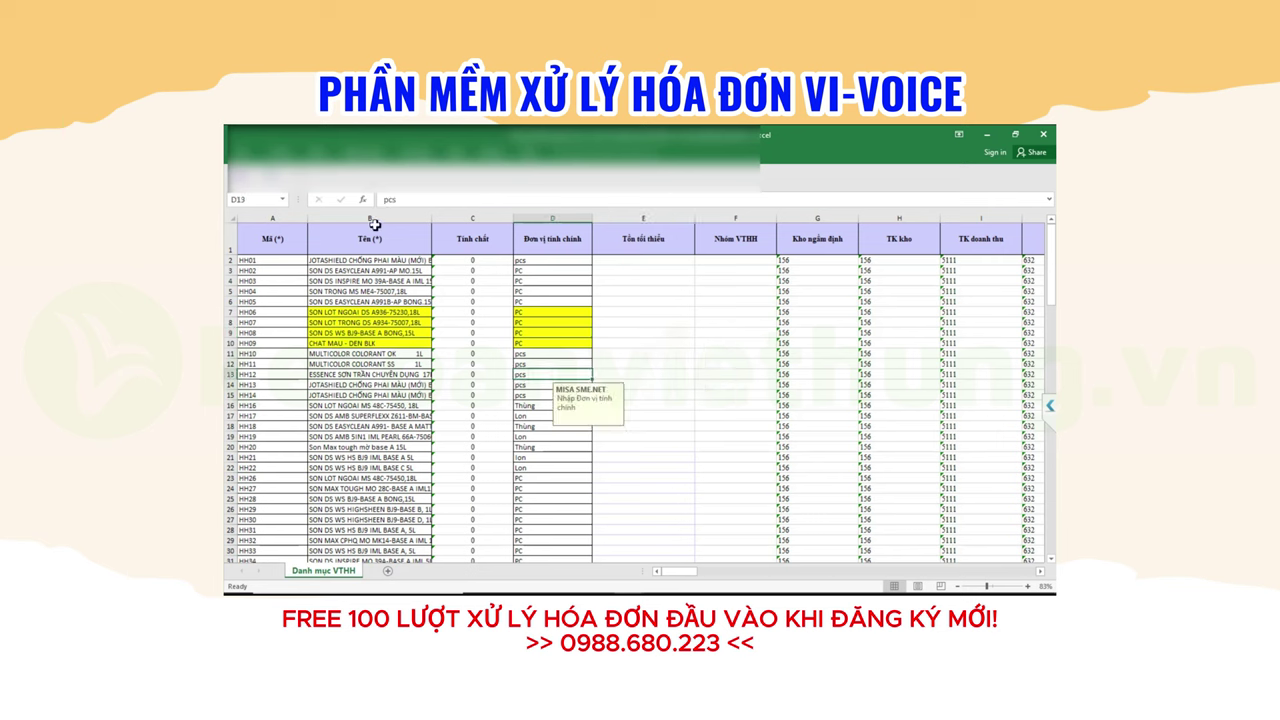
click(369, 218)
click(716, 185)
mouse_move(757, 218)
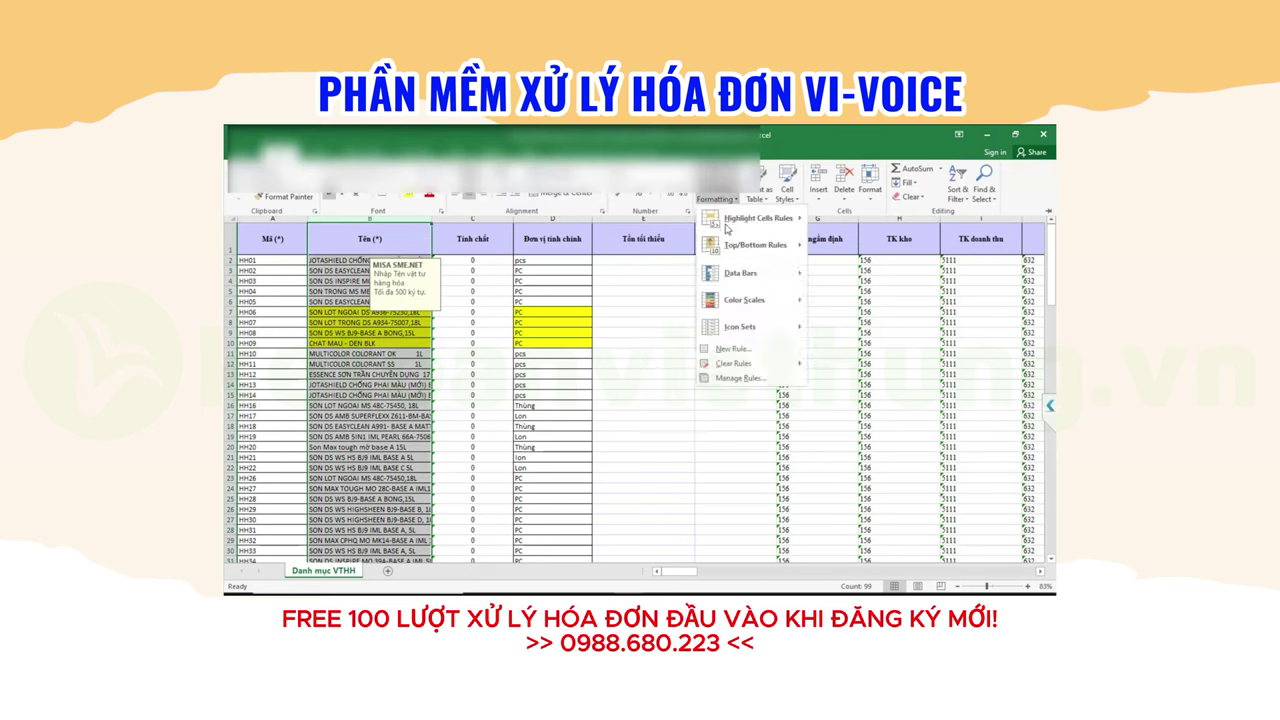
click(855, 381)
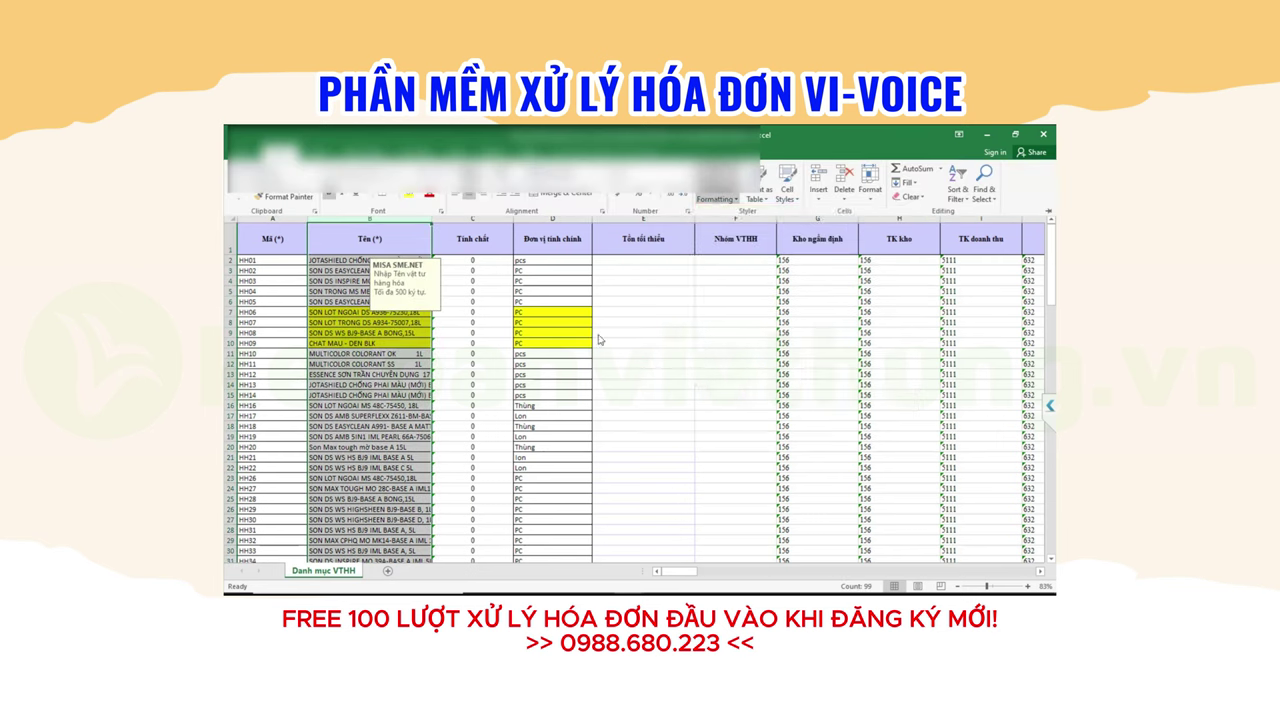
click(675, 386)
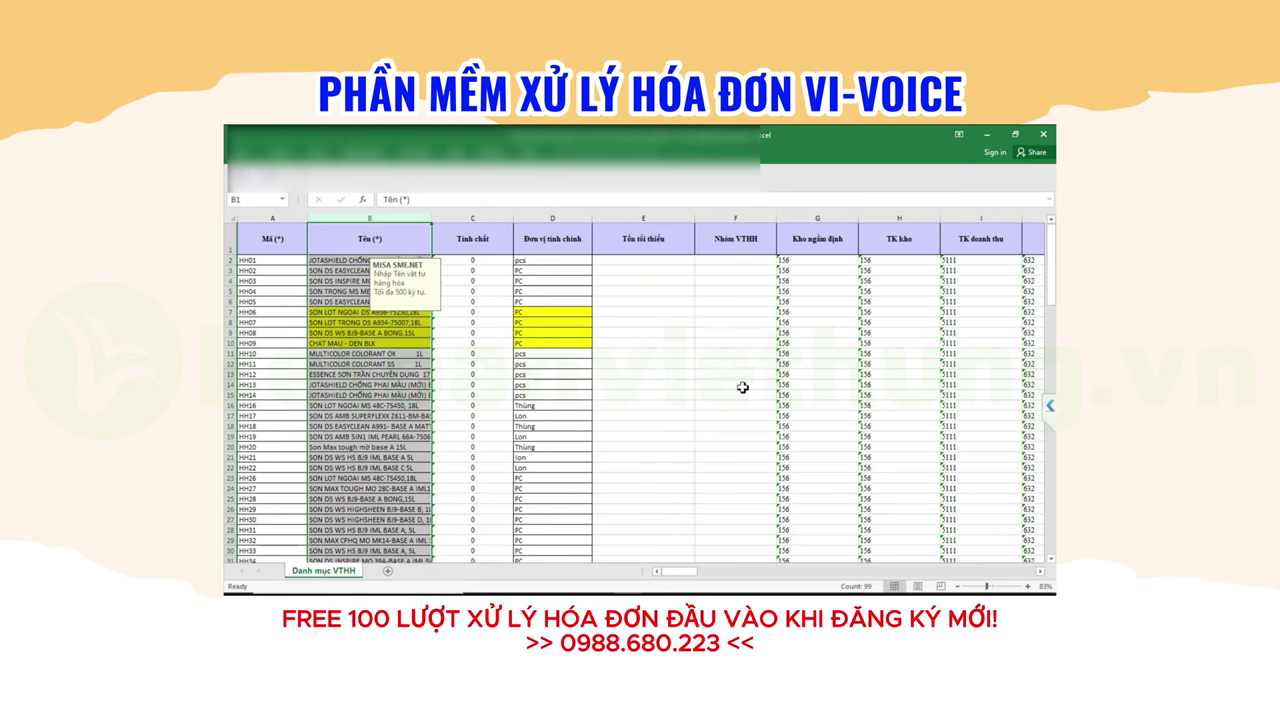
Scan the highlighted names and copy the first duplicate item name from B2
click(338, 322)
click(354, 263)
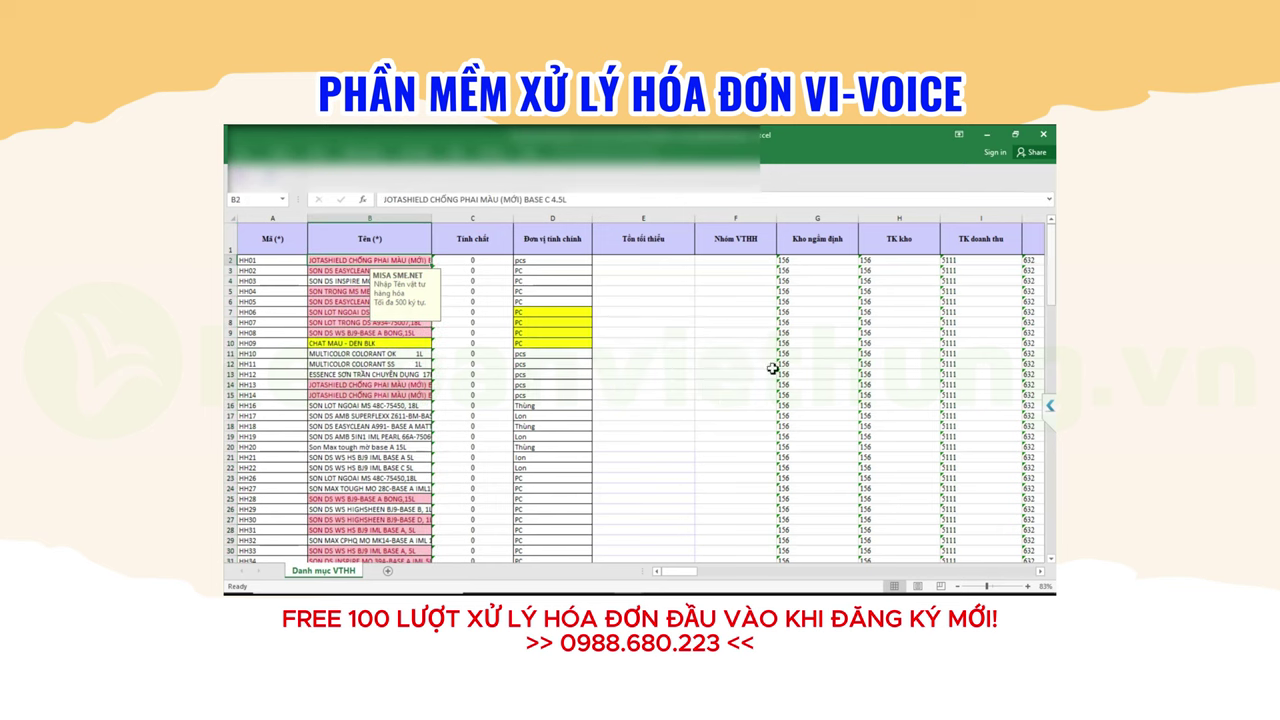
scroll(378, 411, down, 4)
scroll(378, 411, down, 4)
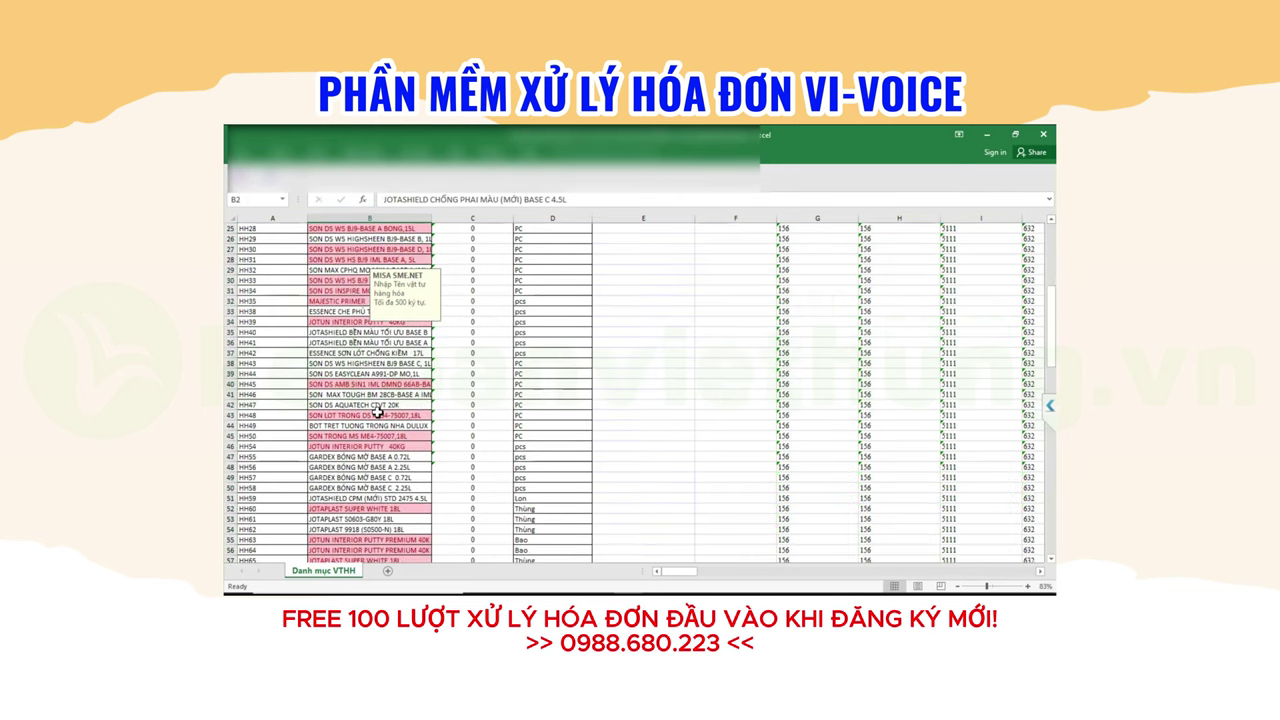
scroll(378, 411, down, 4)
scroll(378, 411, down, 5)
scroll(378, 411, up, 5)
scroll(371, 366, up, 5)
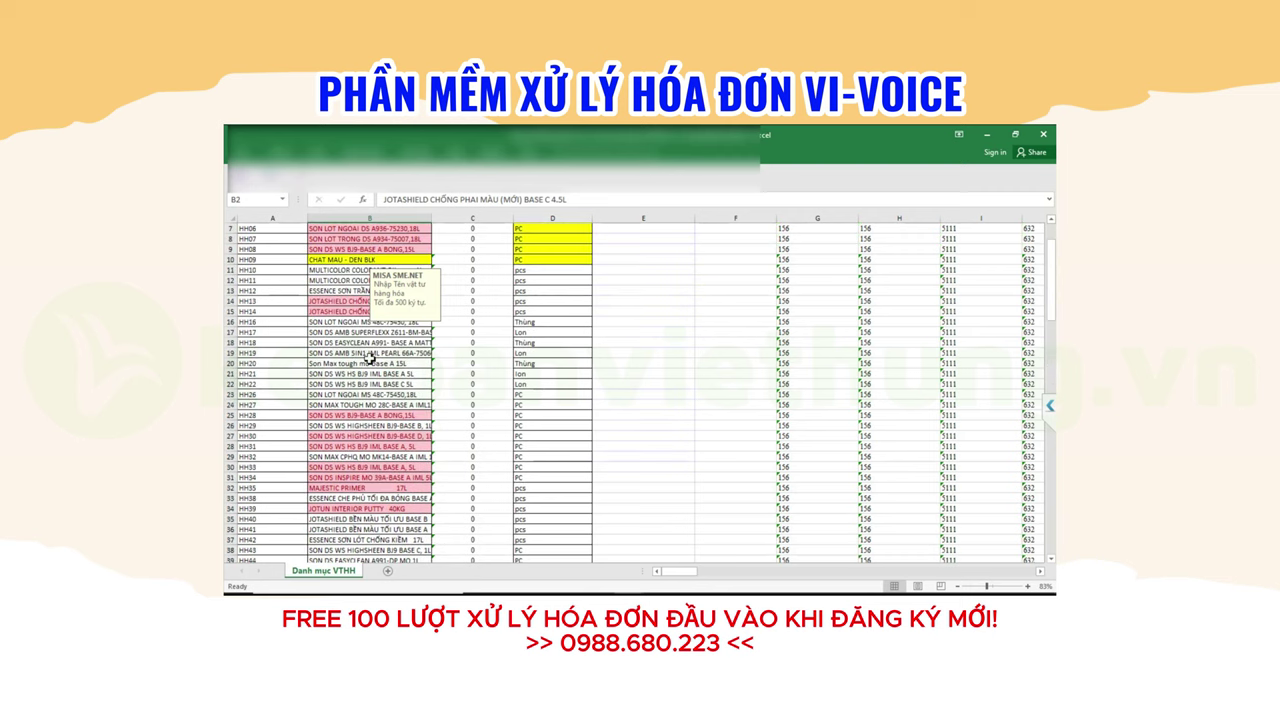
scroll(354, 300, up, 7)
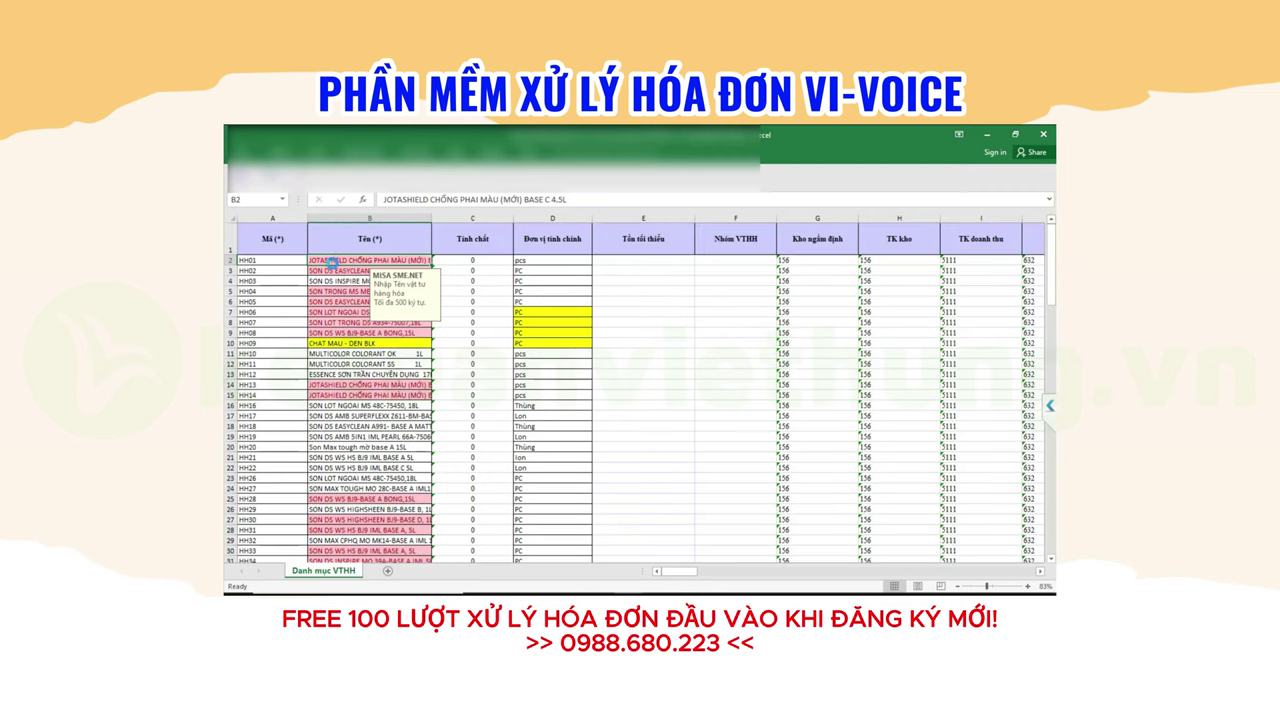
key(ctrl+c)
Check the next item name in cell B3 of the Excel sheet
key(alt+Tab)
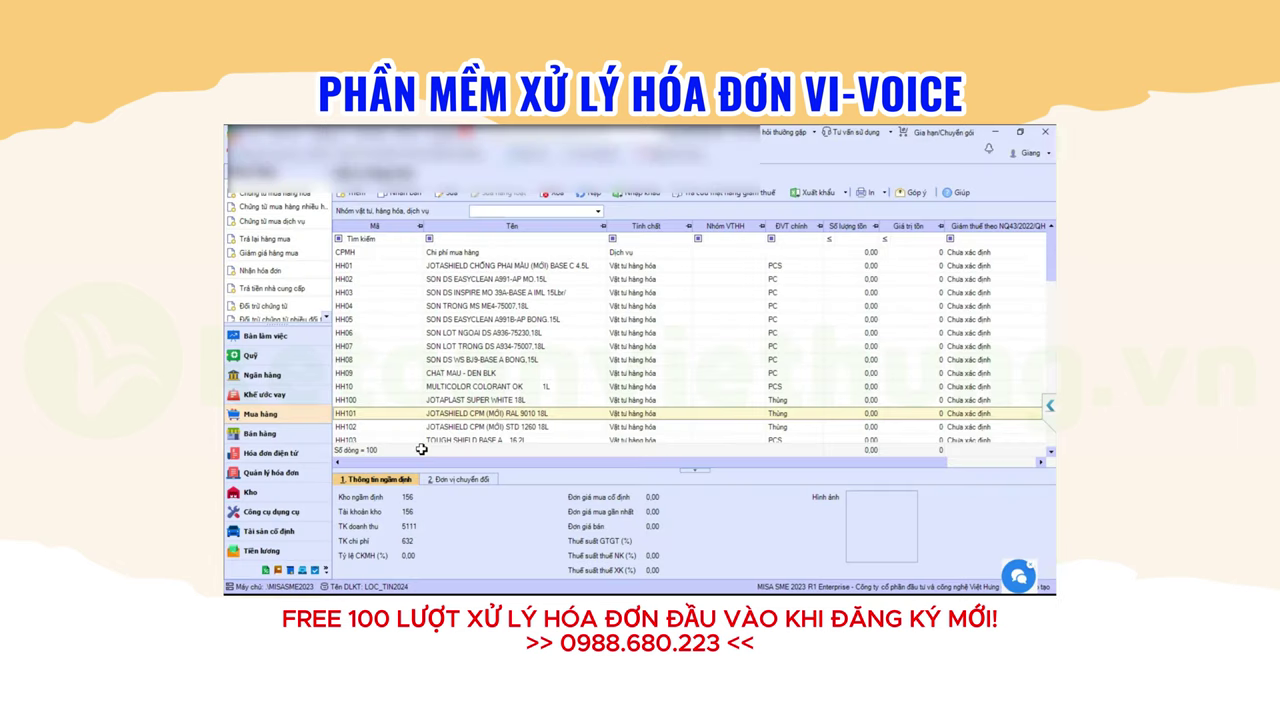
key(alt+Tab)
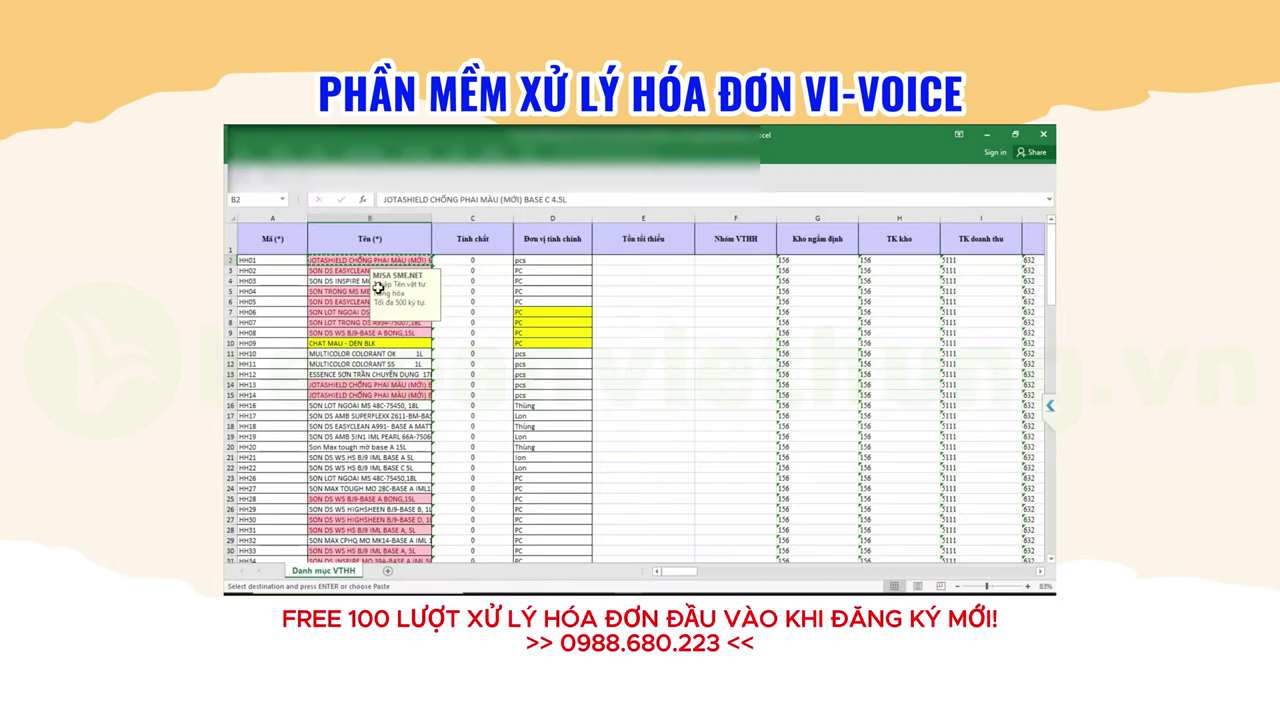
click(323, 272)
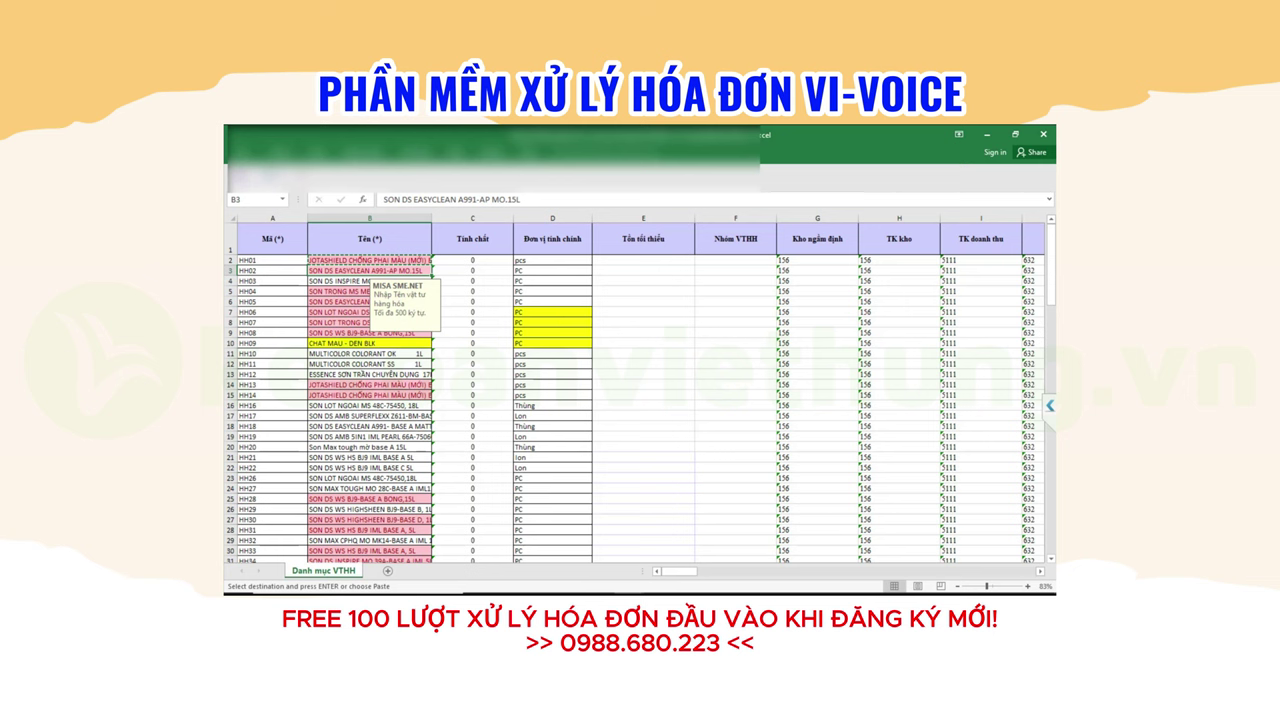
Filter MISA's item list by the pasted name and select HH01 and HH14 for actions
key(alt+Tab)
click(480, 243)
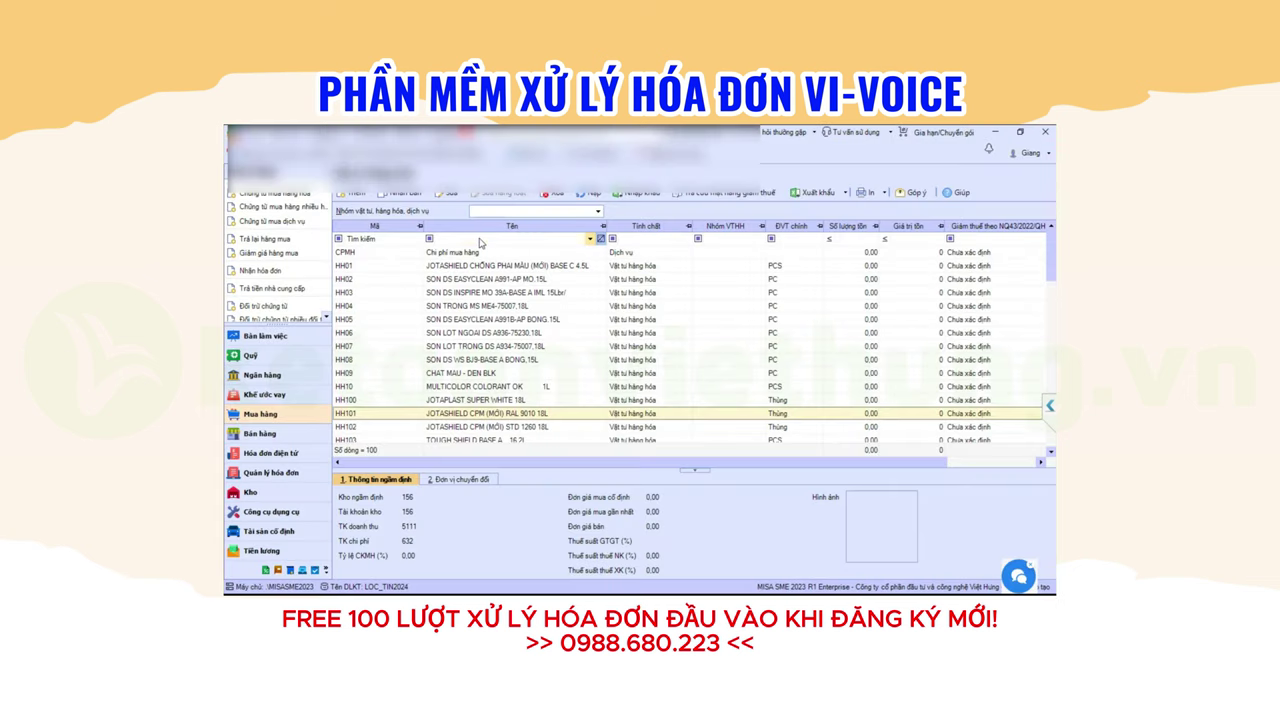
key(ctrl+v)
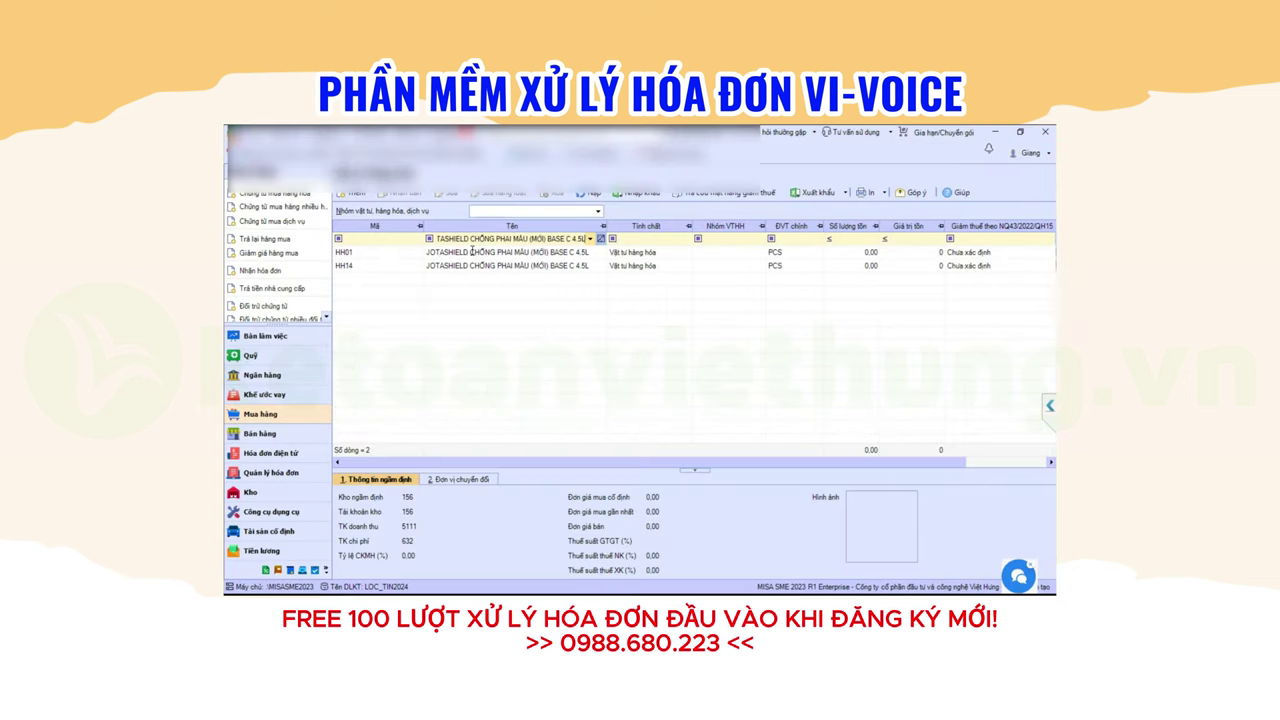
key(Return)
ctrl+click(474, 268)
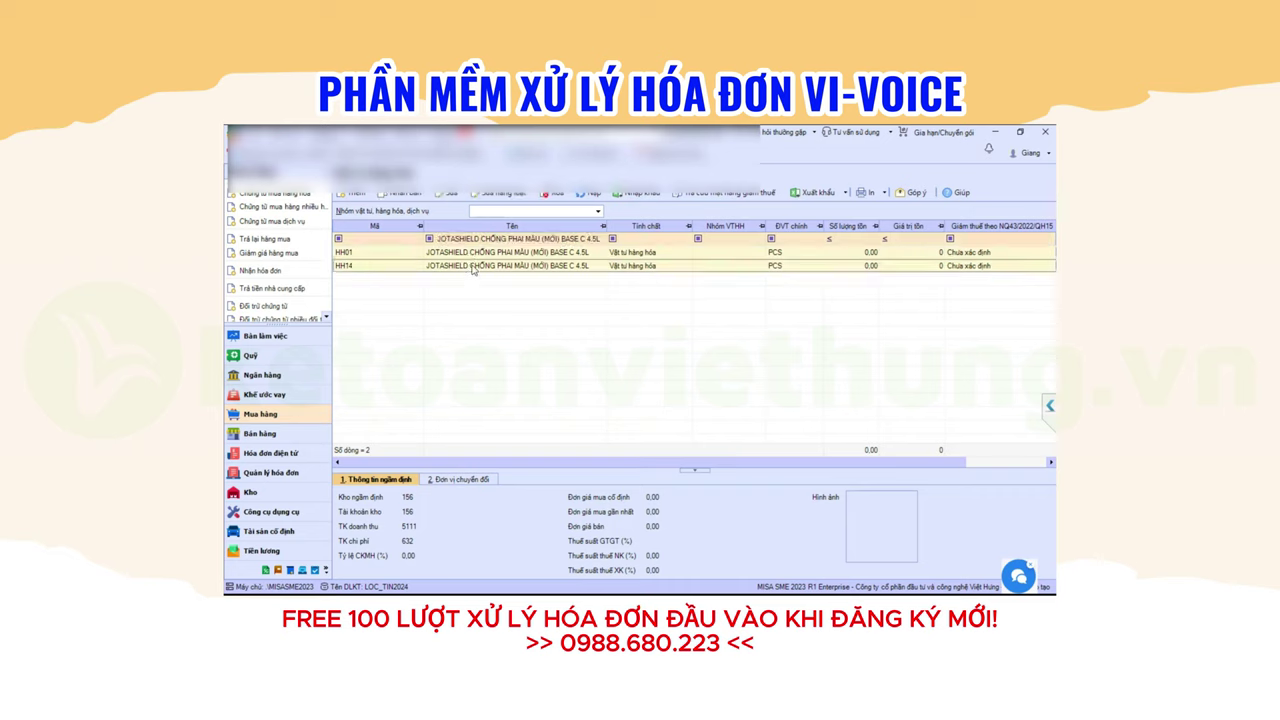
right_click(472, 266)
click(506, 388)
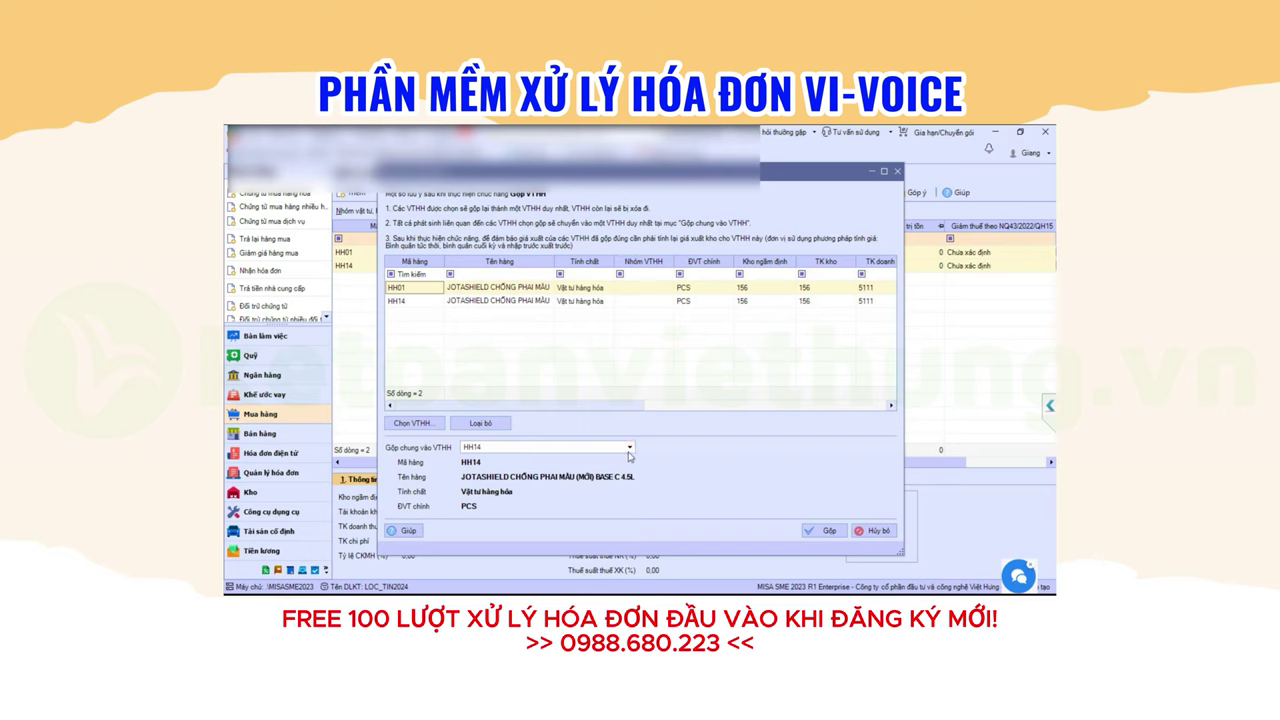
click(630, 447)
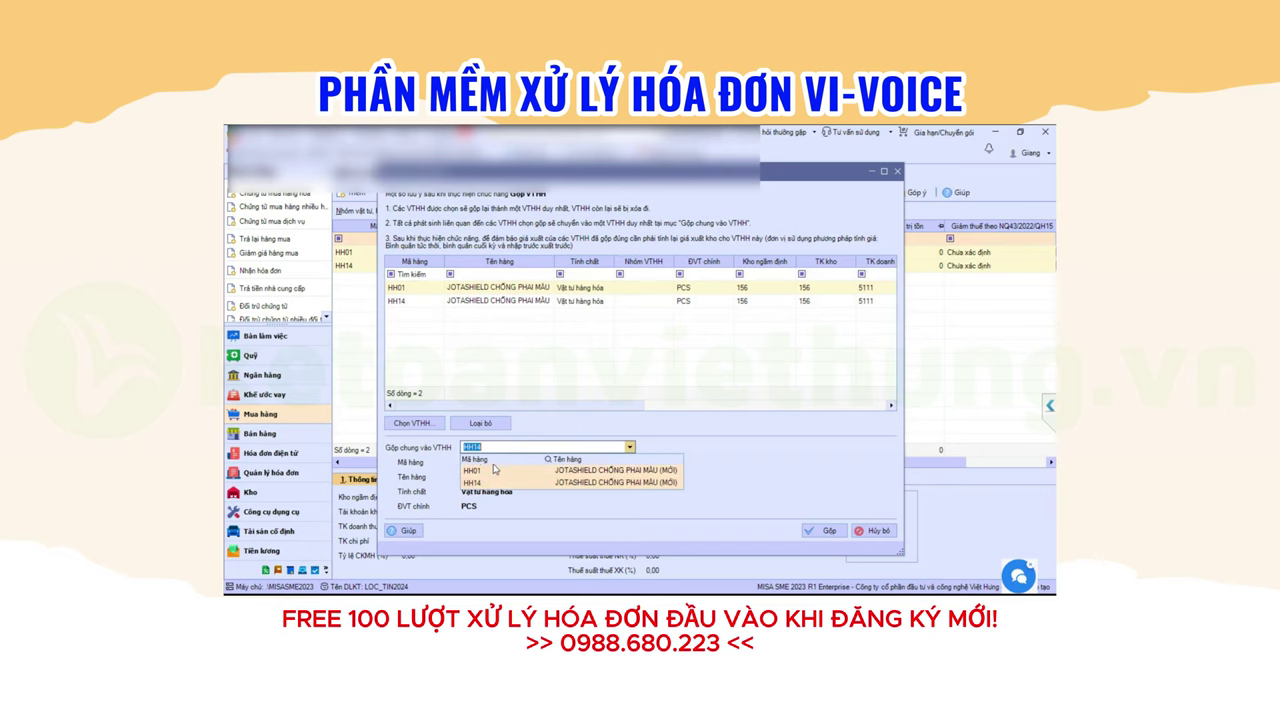
click(495, 482)
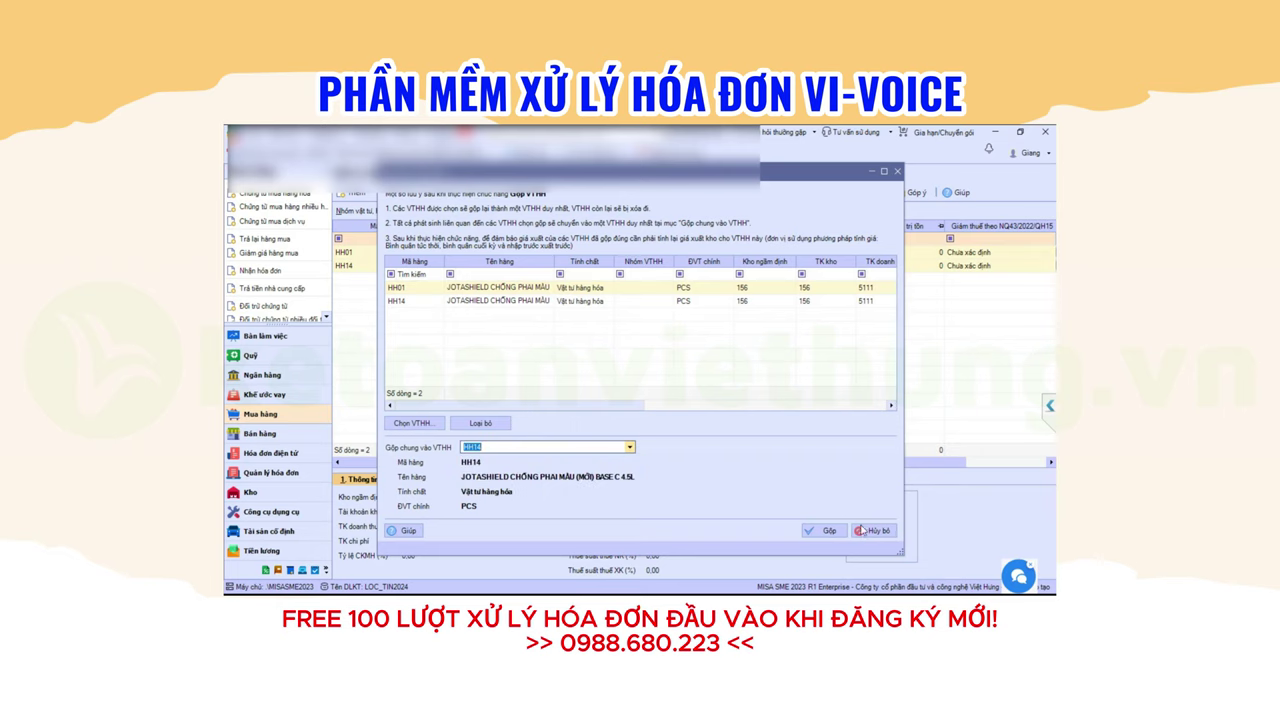
click(862, 530)
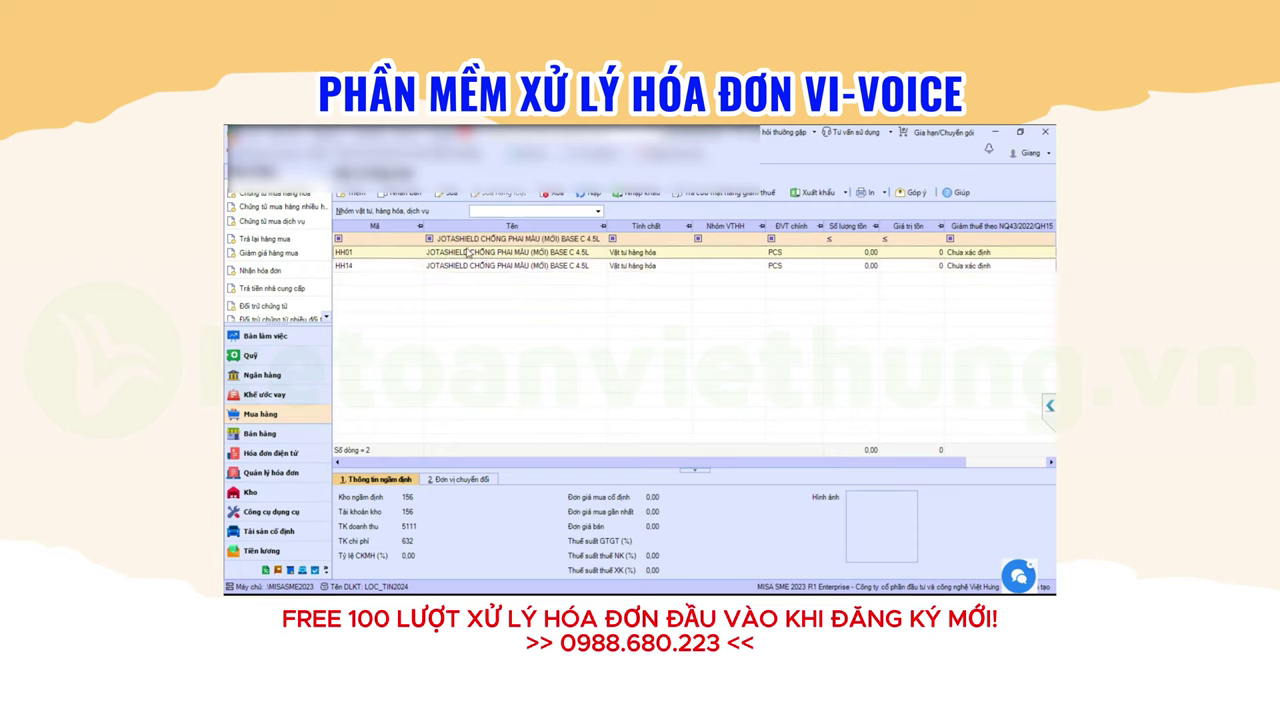
Reopen the goods and materials list and select the filtered HH01 and HH14 items
click(286, 132)
mouse_move(320, 268)
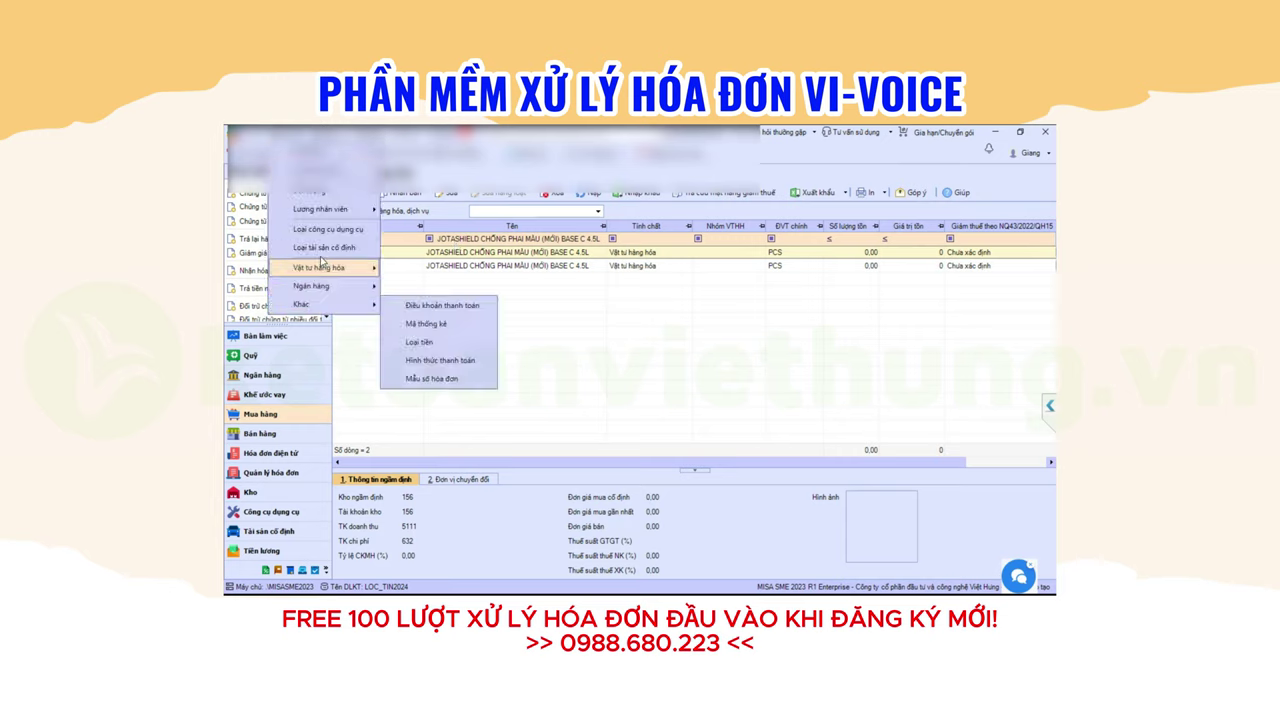
click(528, 241)
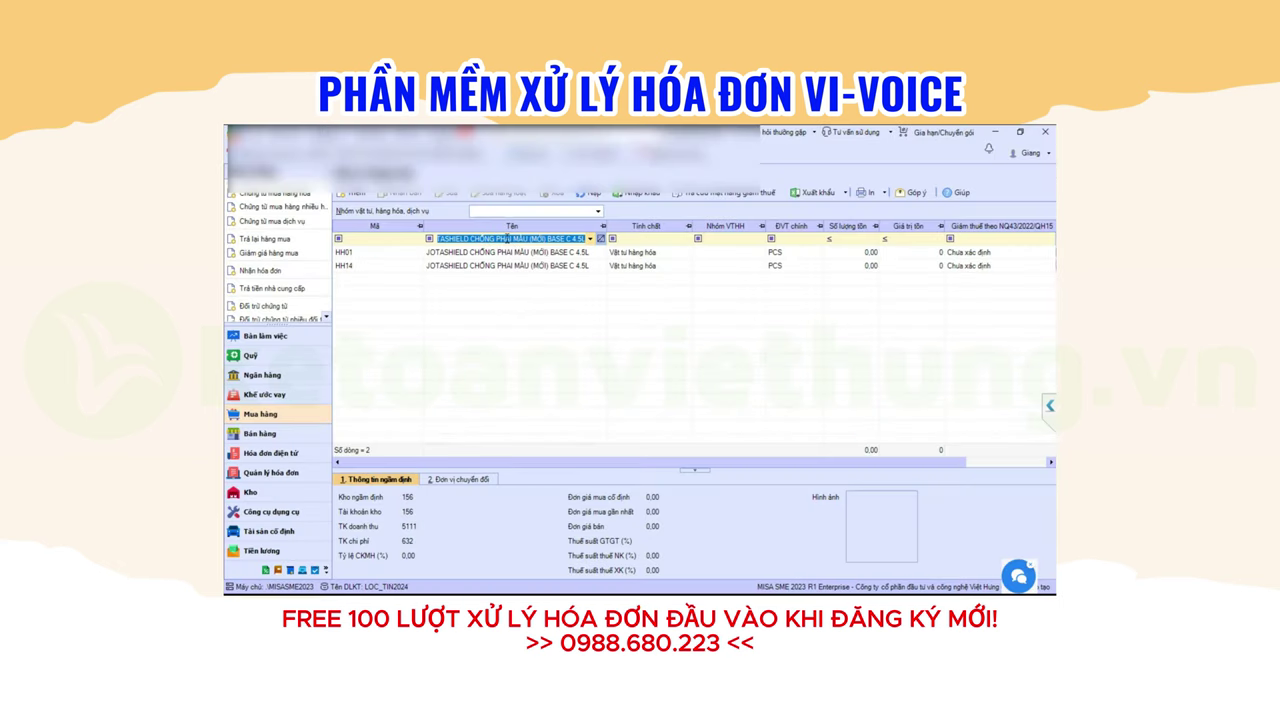
click(483, 255)
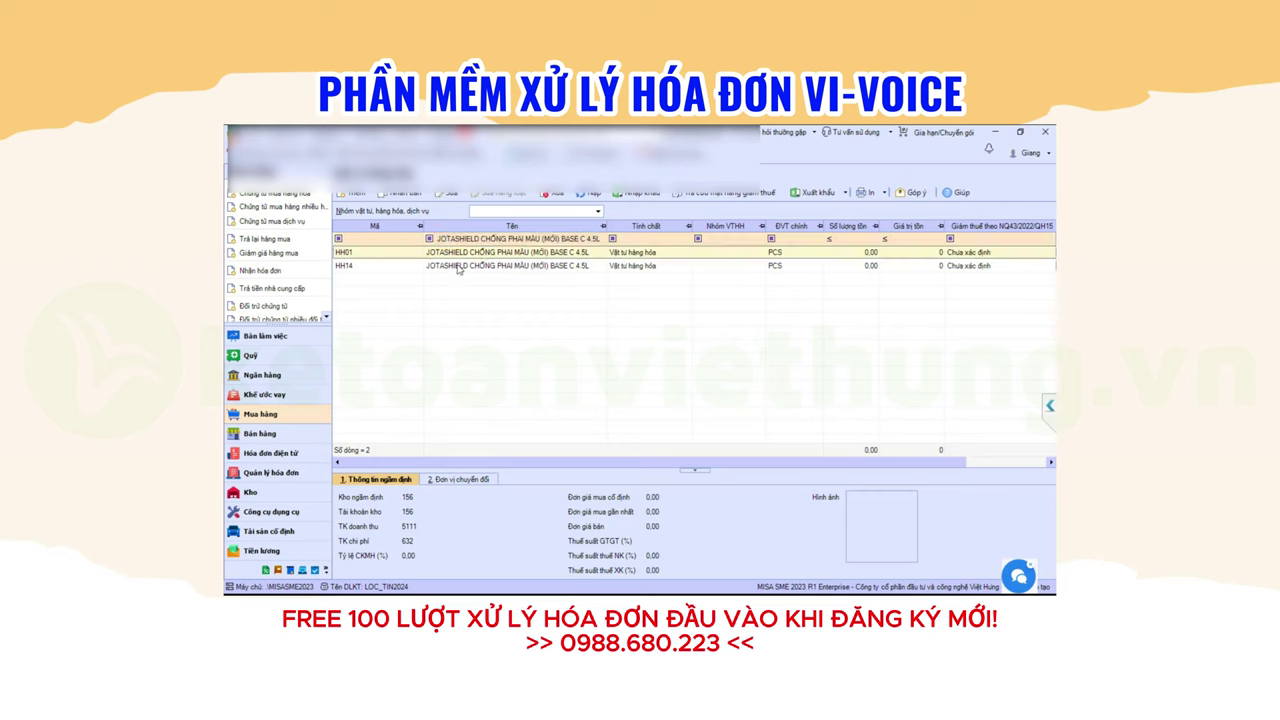
click(475, 267)
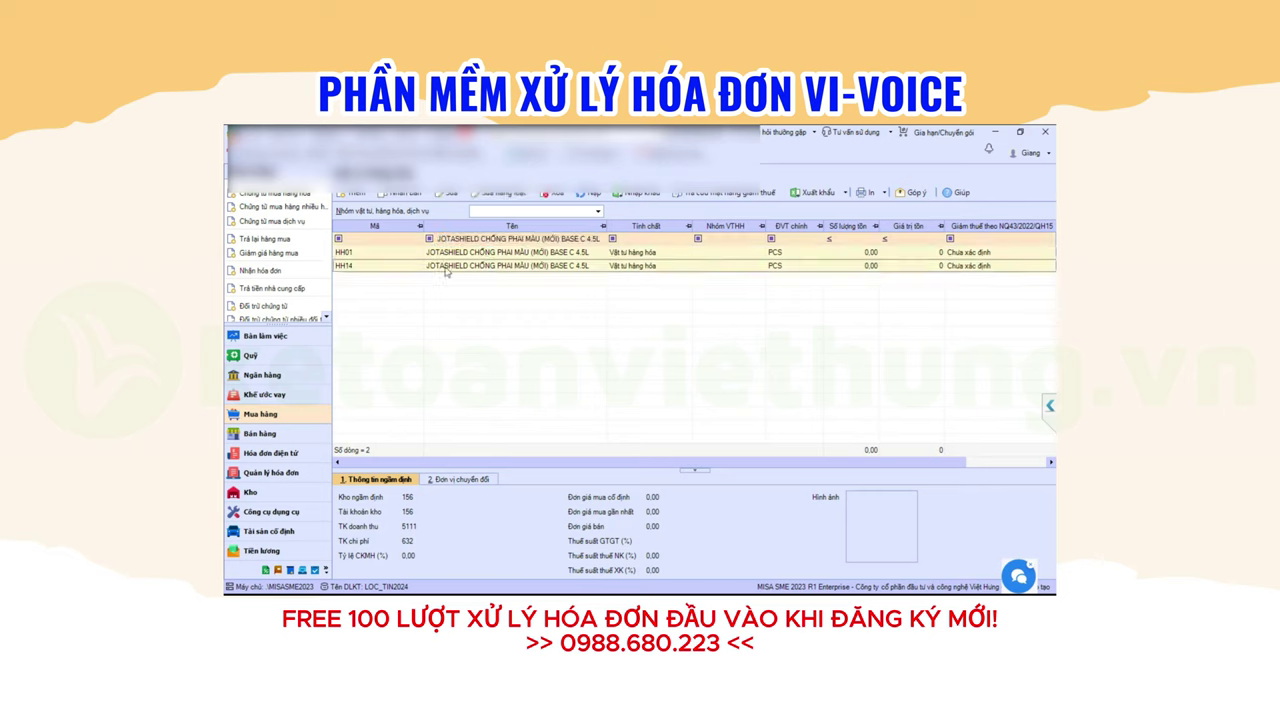
right_click(456, 263)
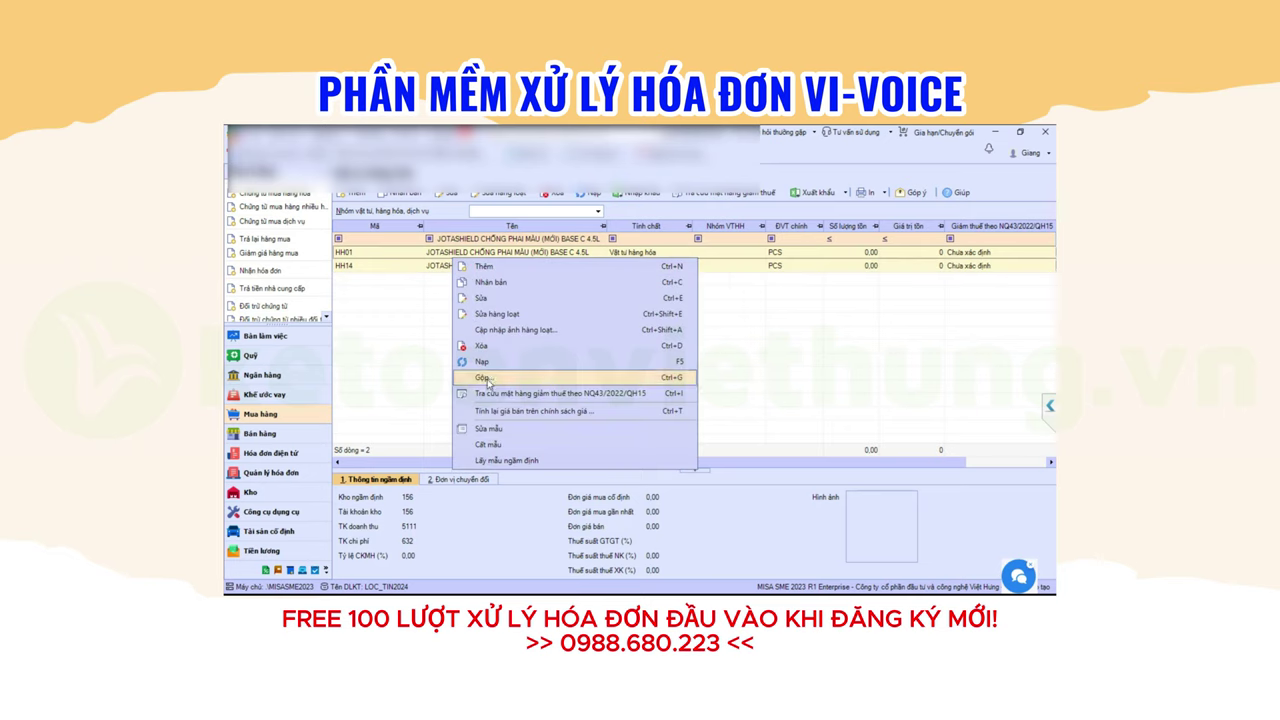
Dismiss the actions menu and delete the JOTASHIELD text from the Tên filter
click(394, 259)
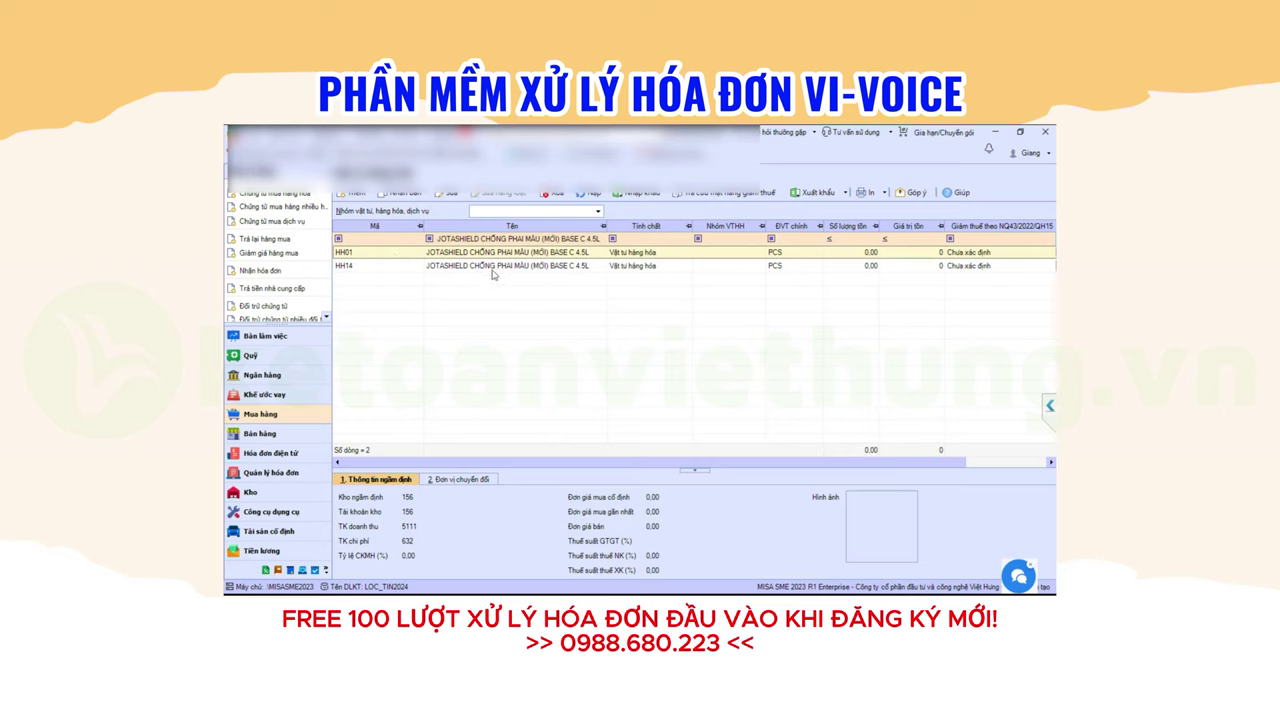
click(478, 240)
key(BackSpace)
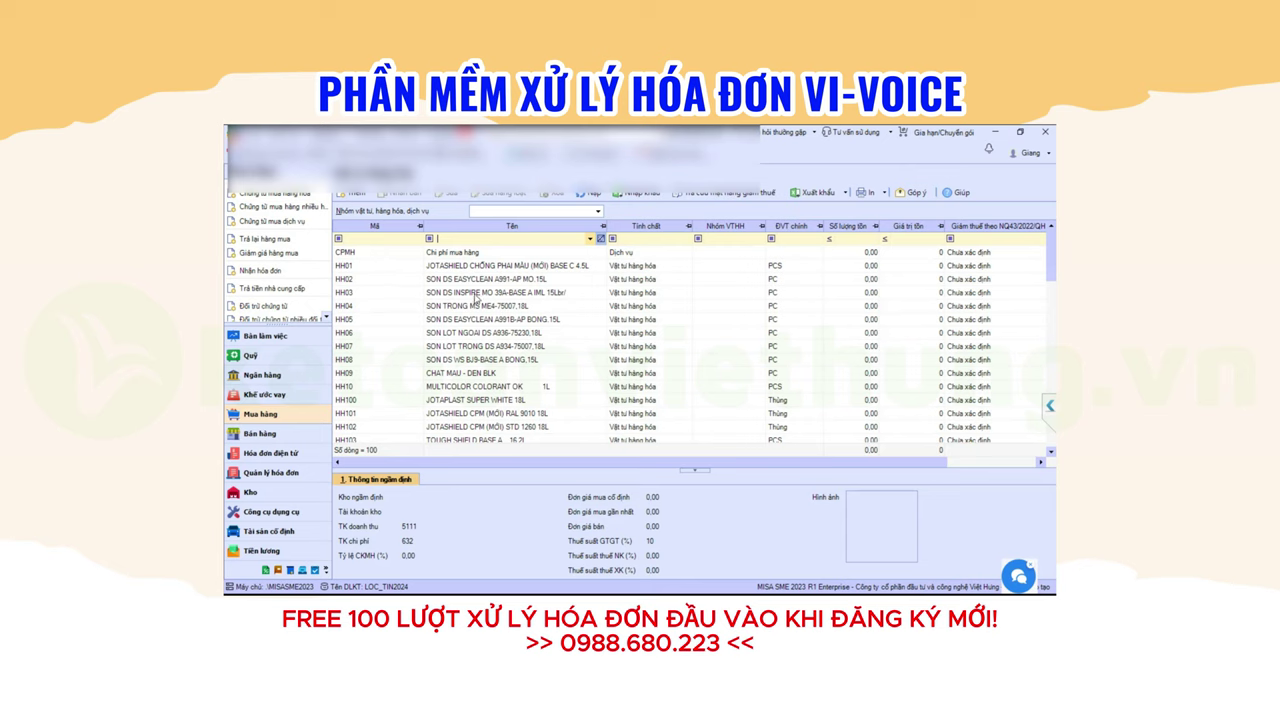
click(481, 279)
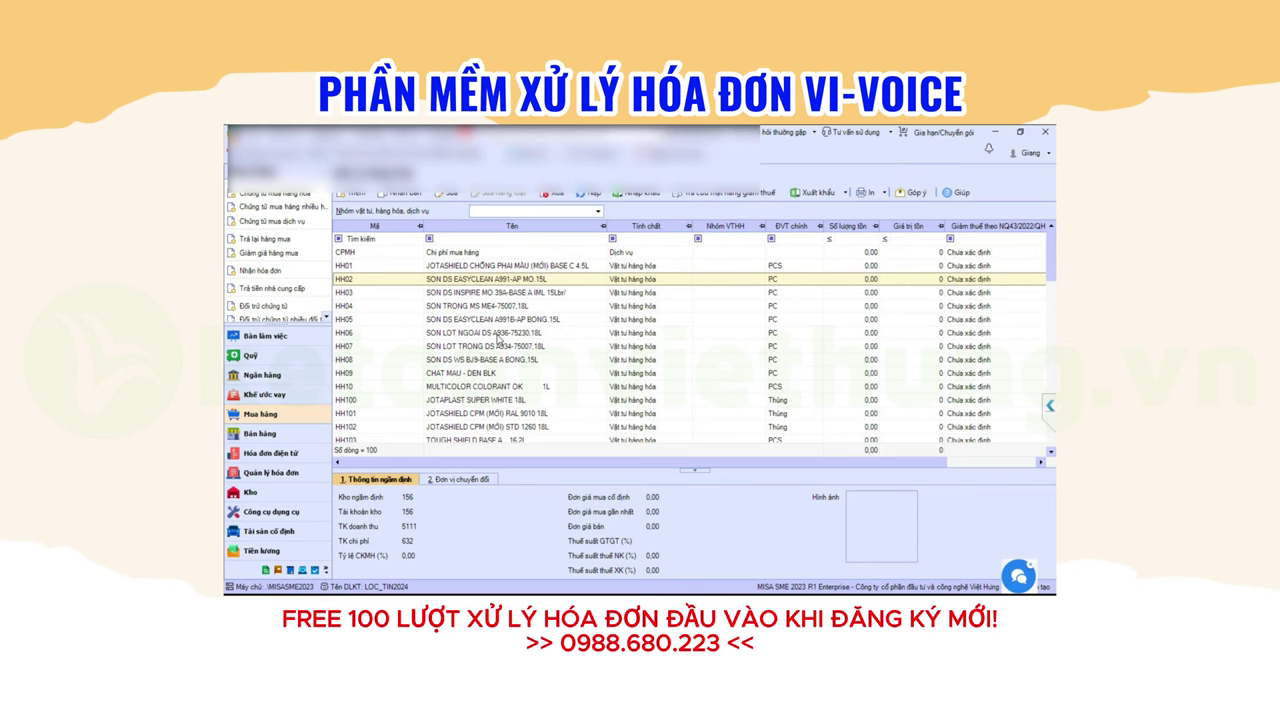
key(alt+Tab)
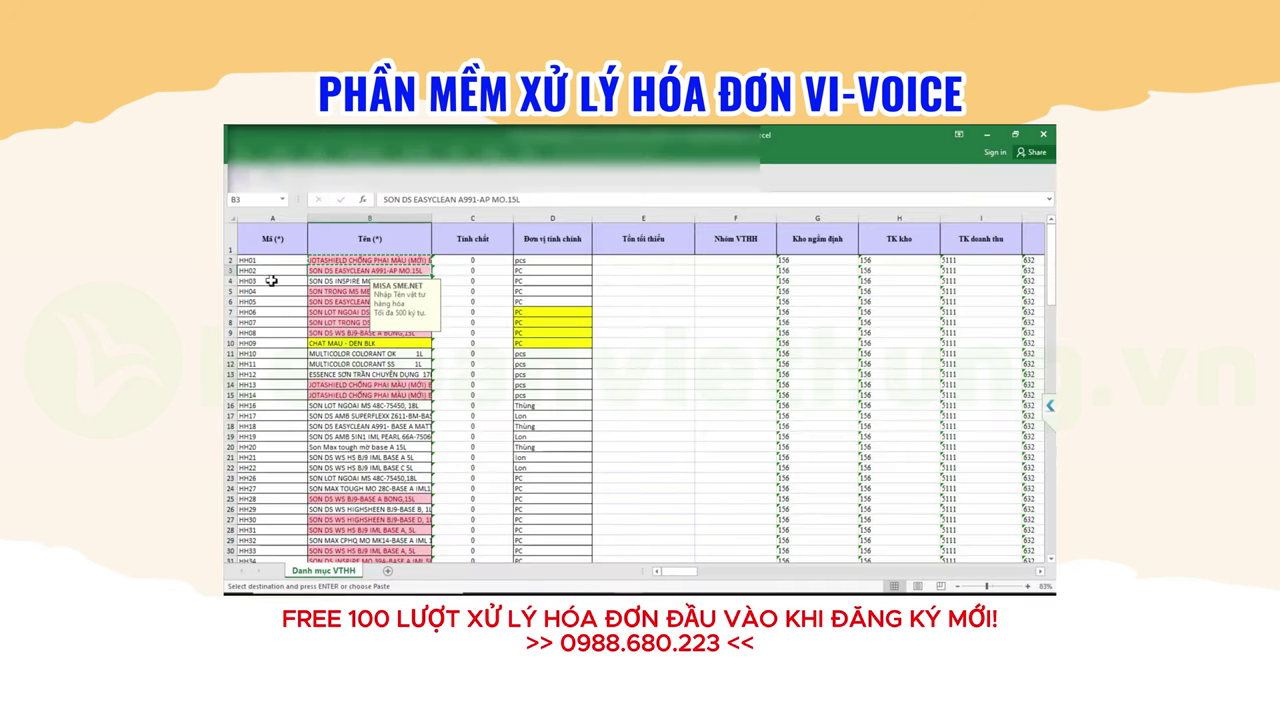
drag(255, 270, 268, 405)
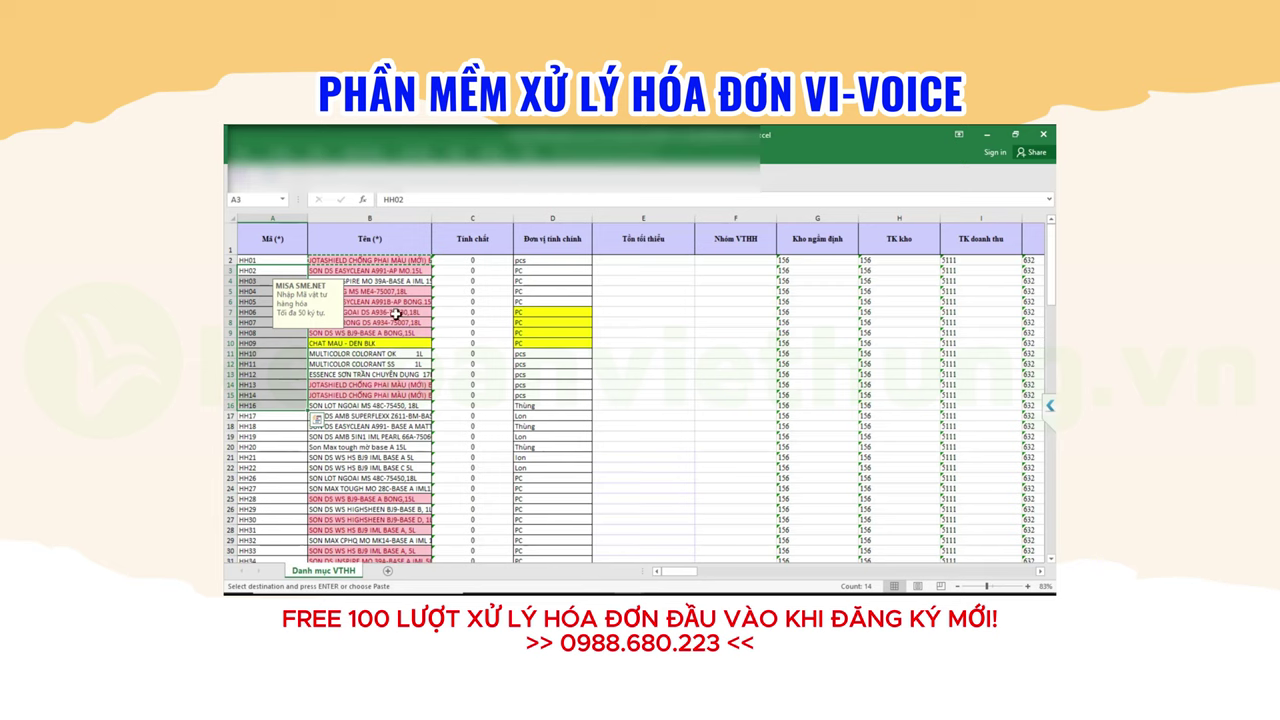
click(376, 264)
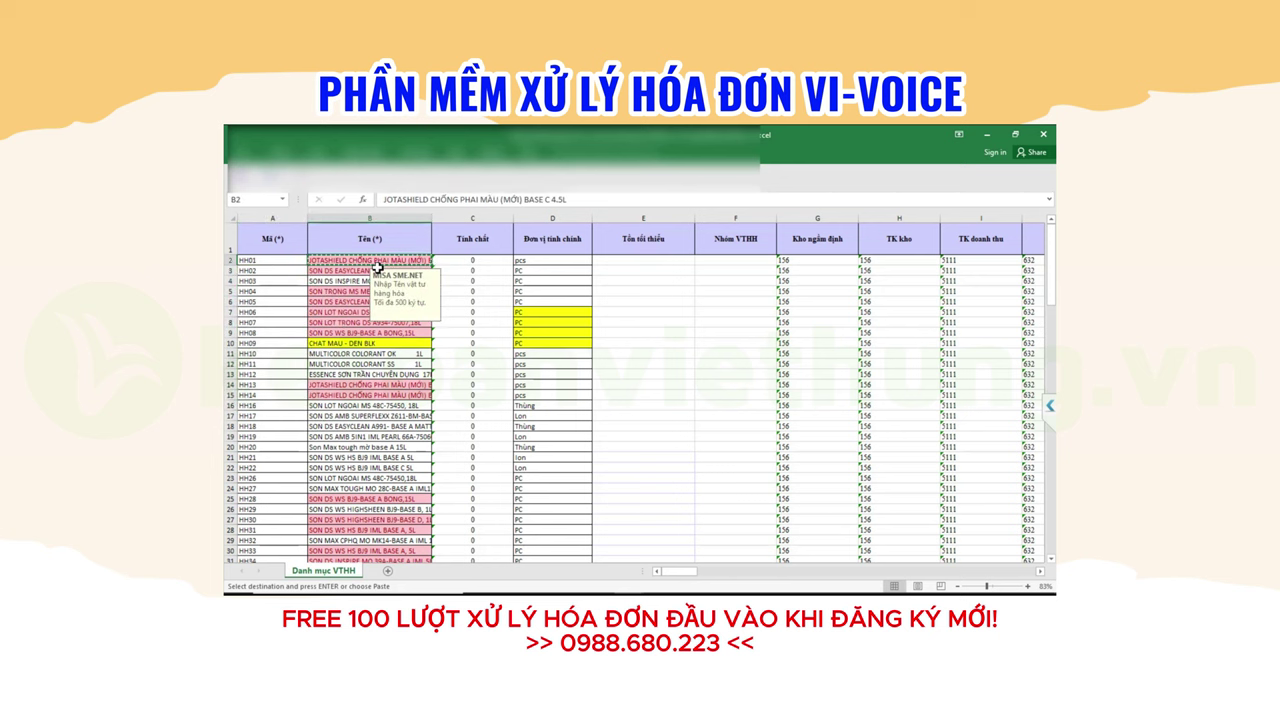
key(alt+Tab)
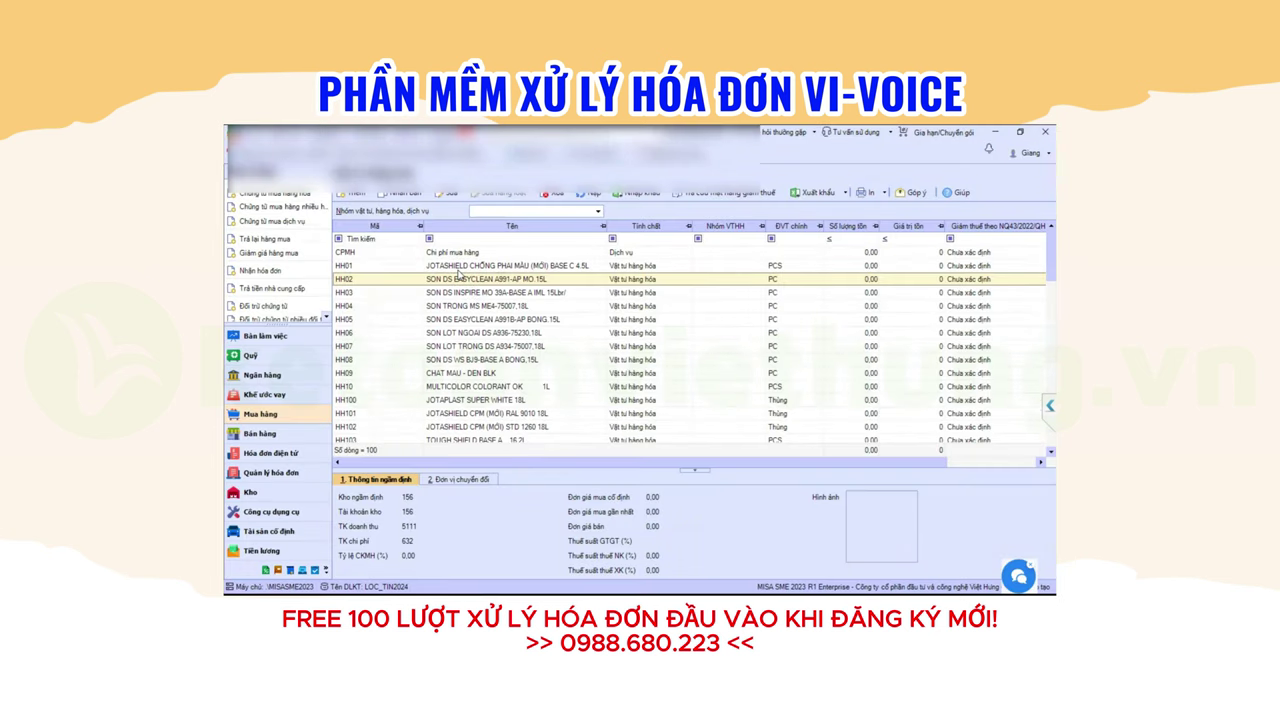
click(457, 268)
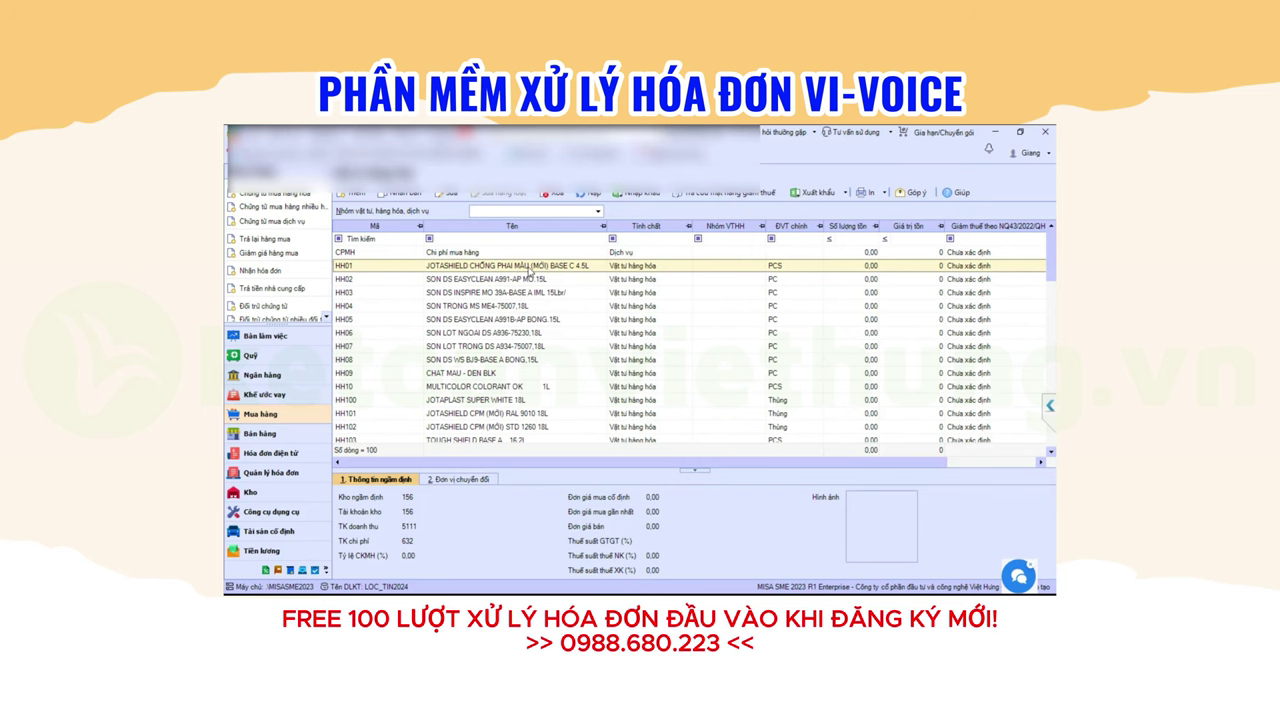
Check the item name in W89 and item code in U89 of the invoice Worksheet
key(alt+Tab)
key(alt+Tab)
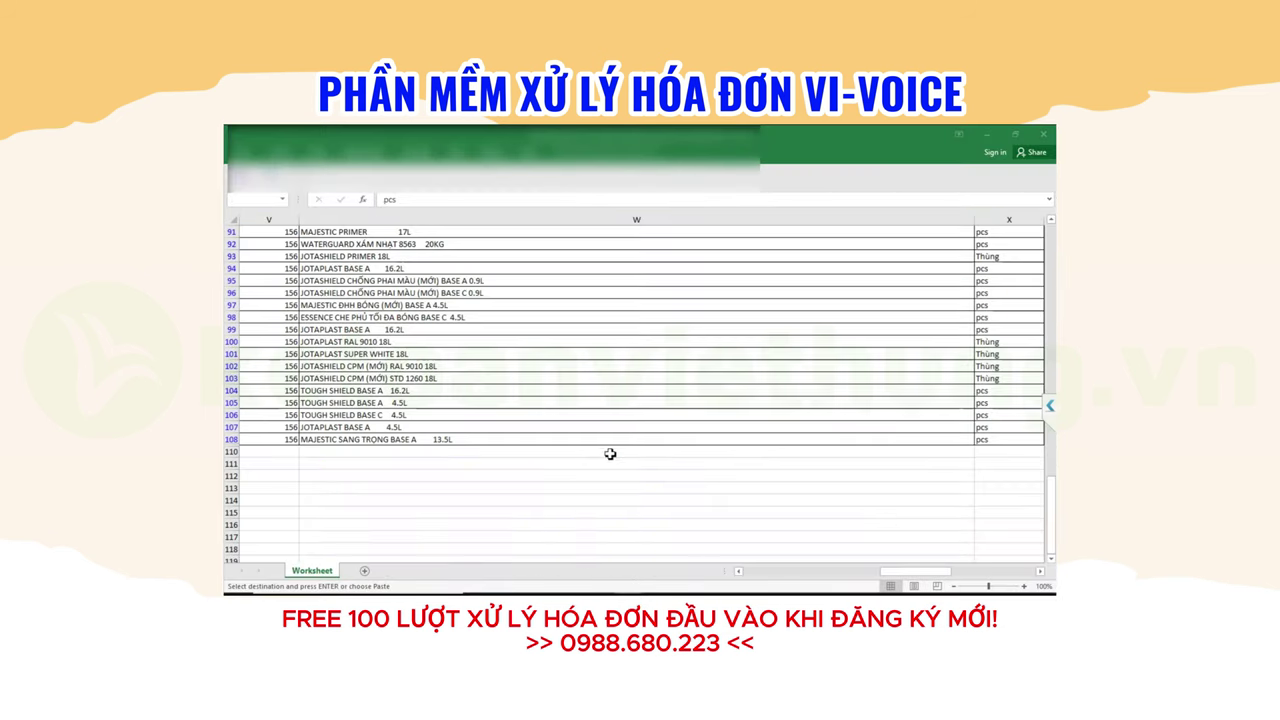
scroll(503, 343, up, 1)
scroll(423, 289, up, 1)
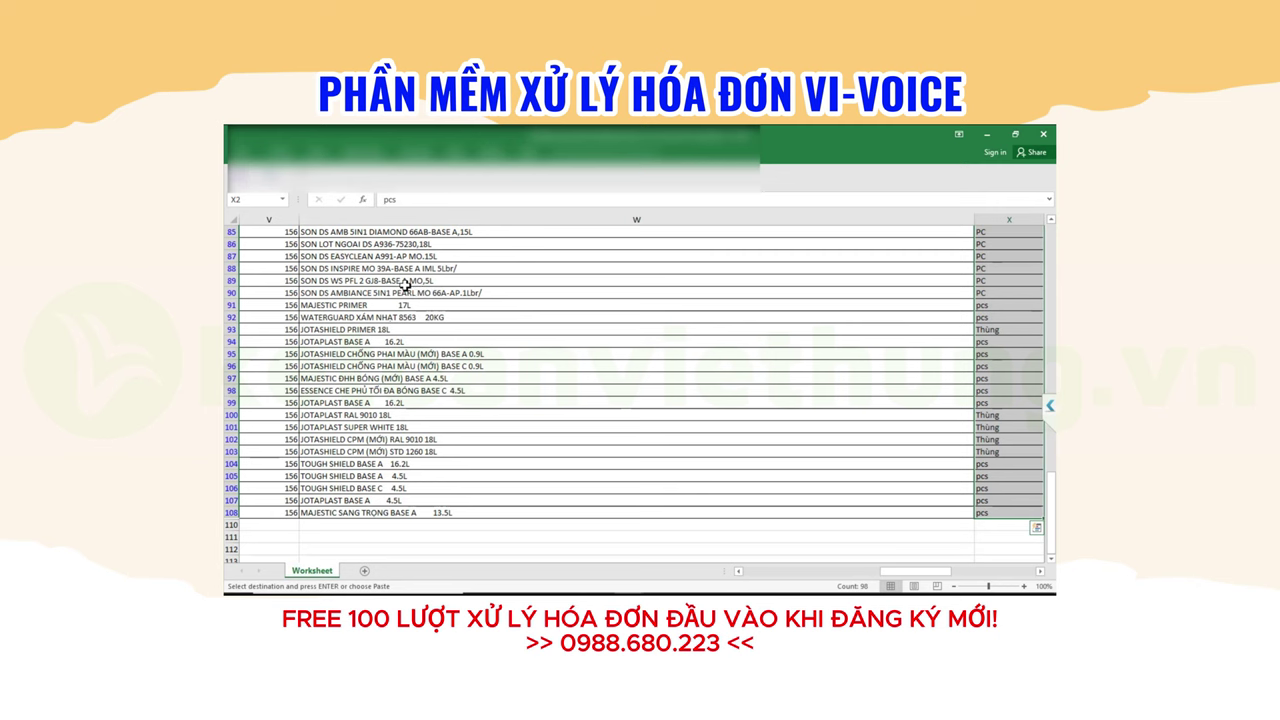
click(406, 285)
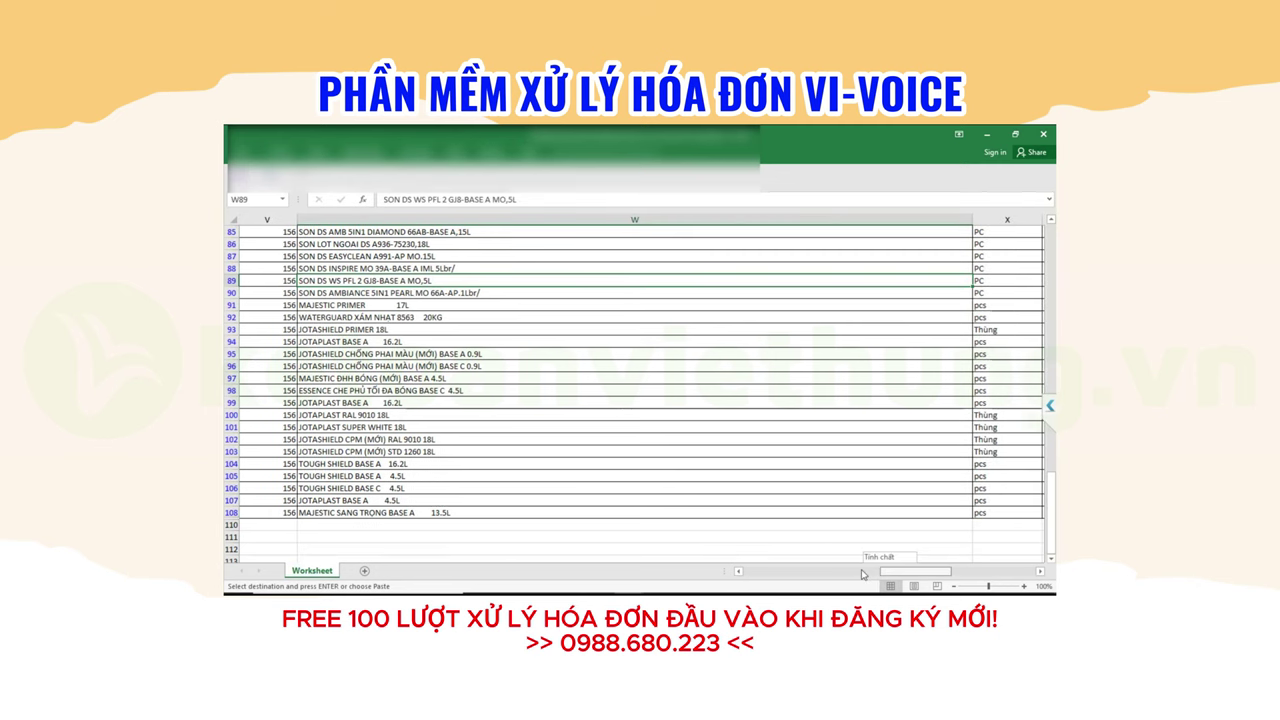
drag(862, 574, 845, 574)
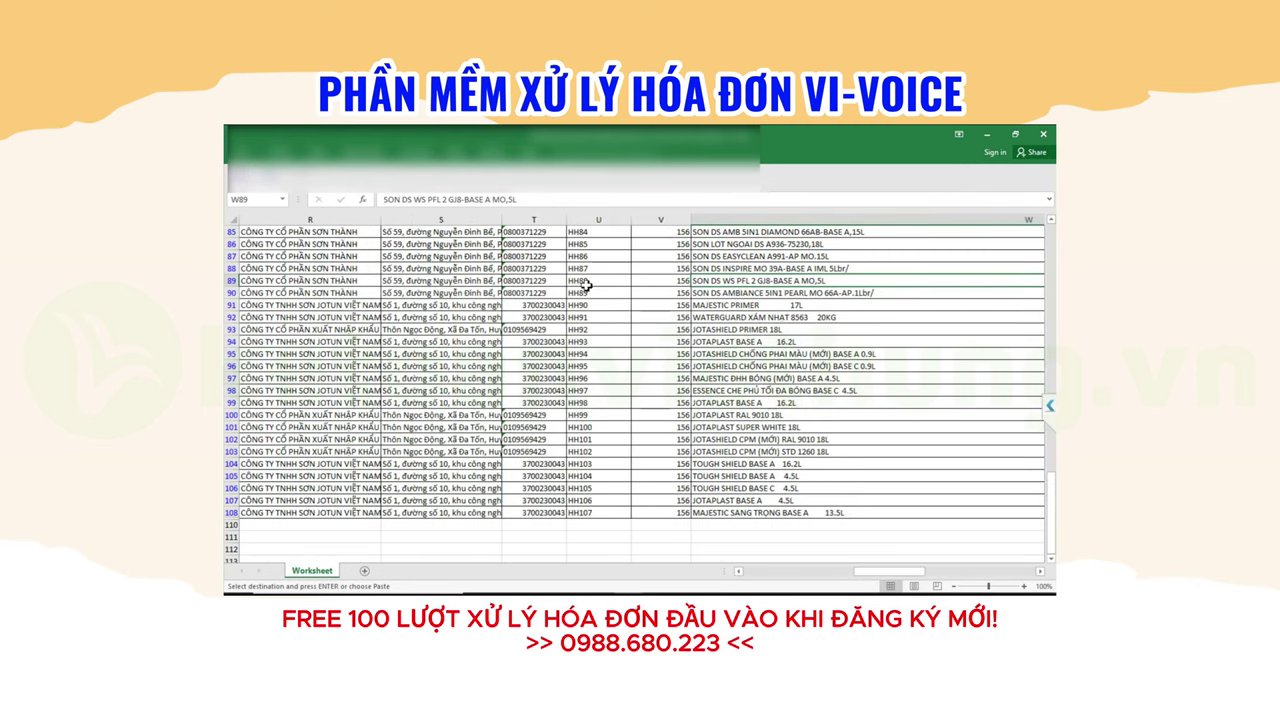
click(587, 285)
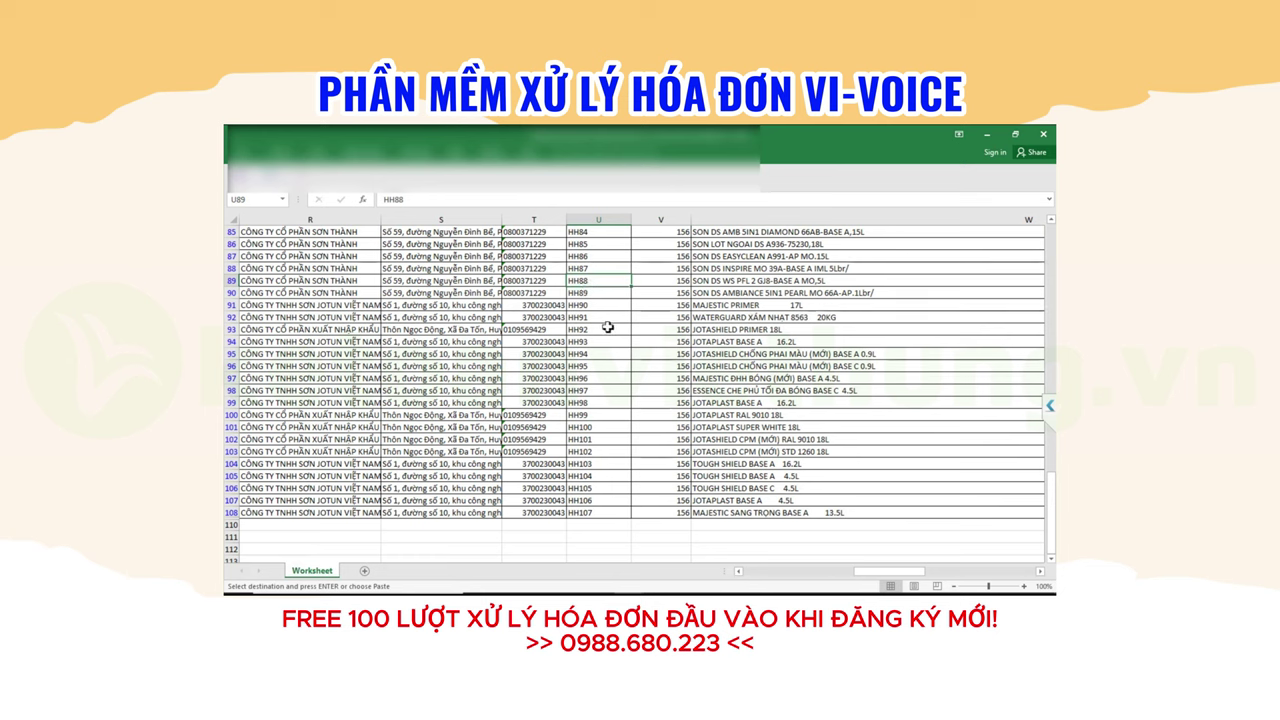
scroll(610, 336, up, 20)
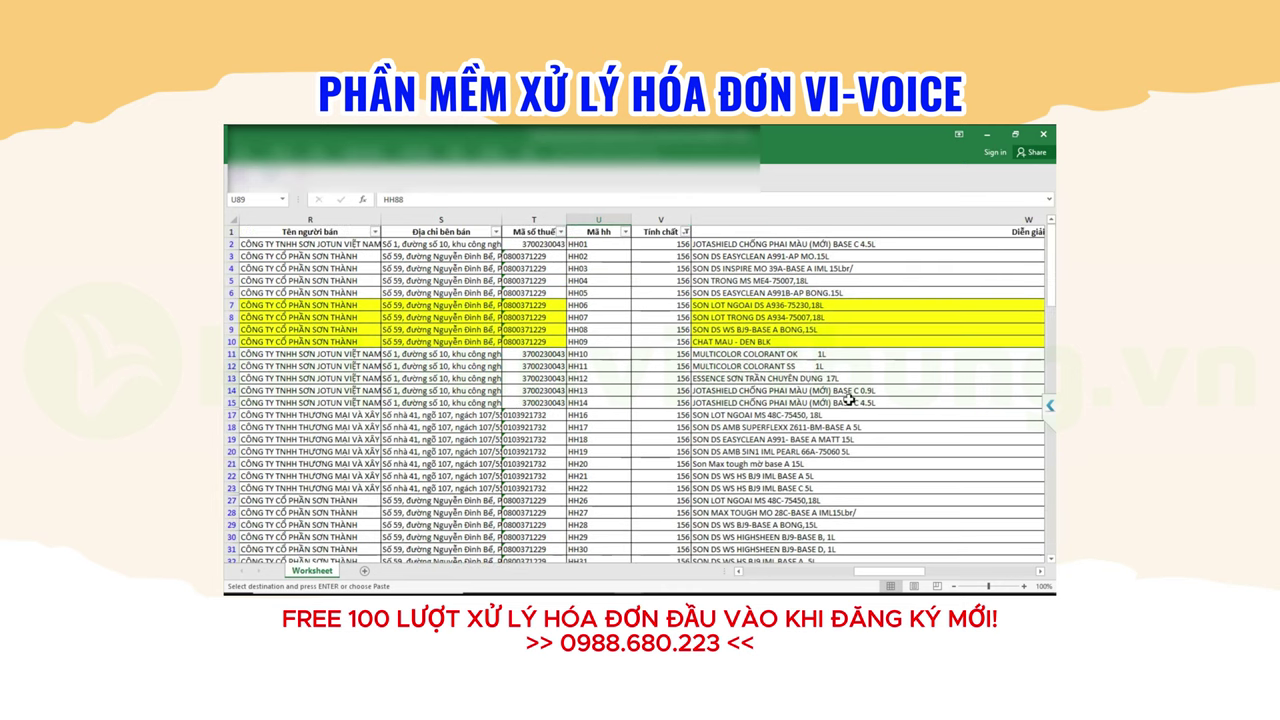
Close the Danh mục VTHH catalogue workbook, saving its changes
key(alt+Tab)
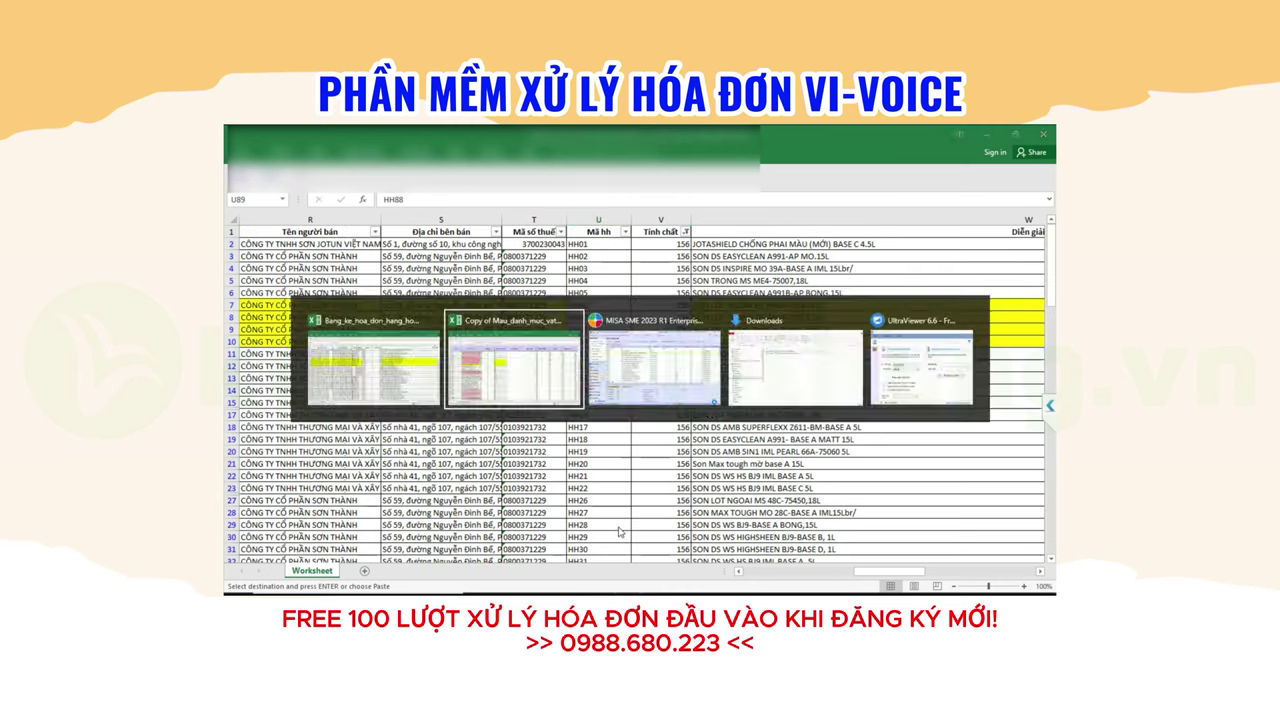
click(1044, 137)
click(585, 384)
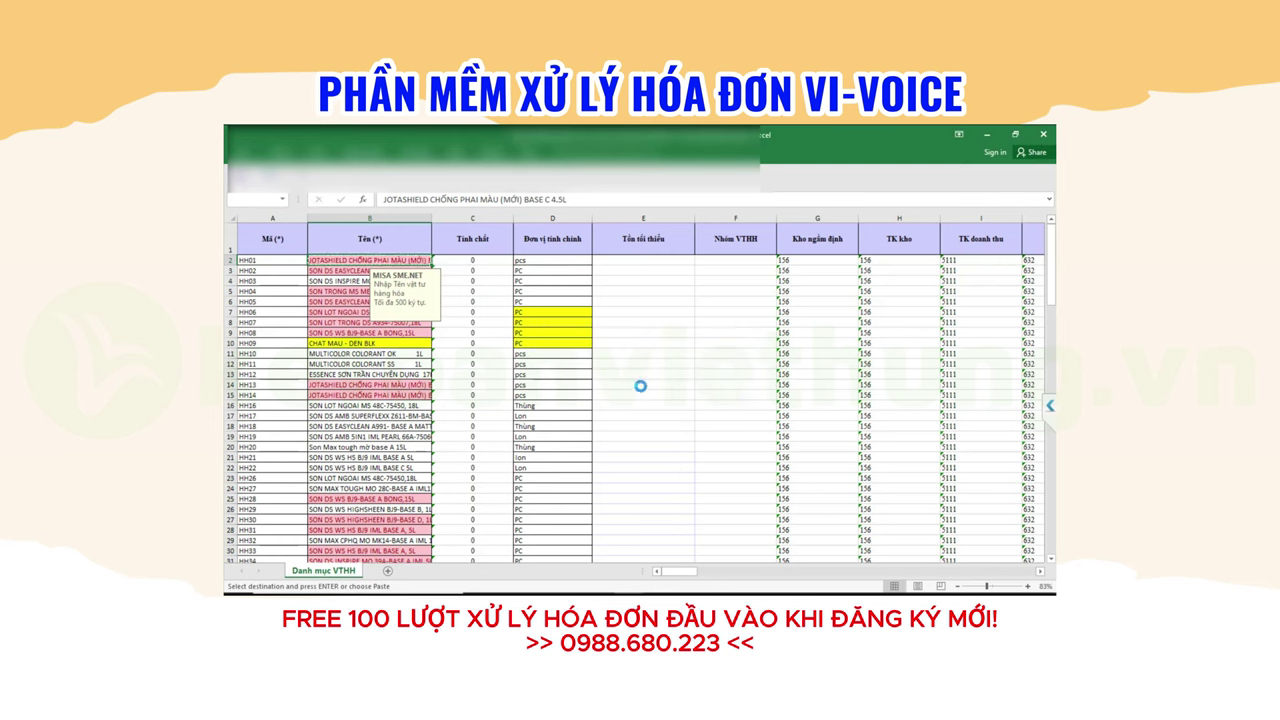
drag(875, 572, 771, 576)
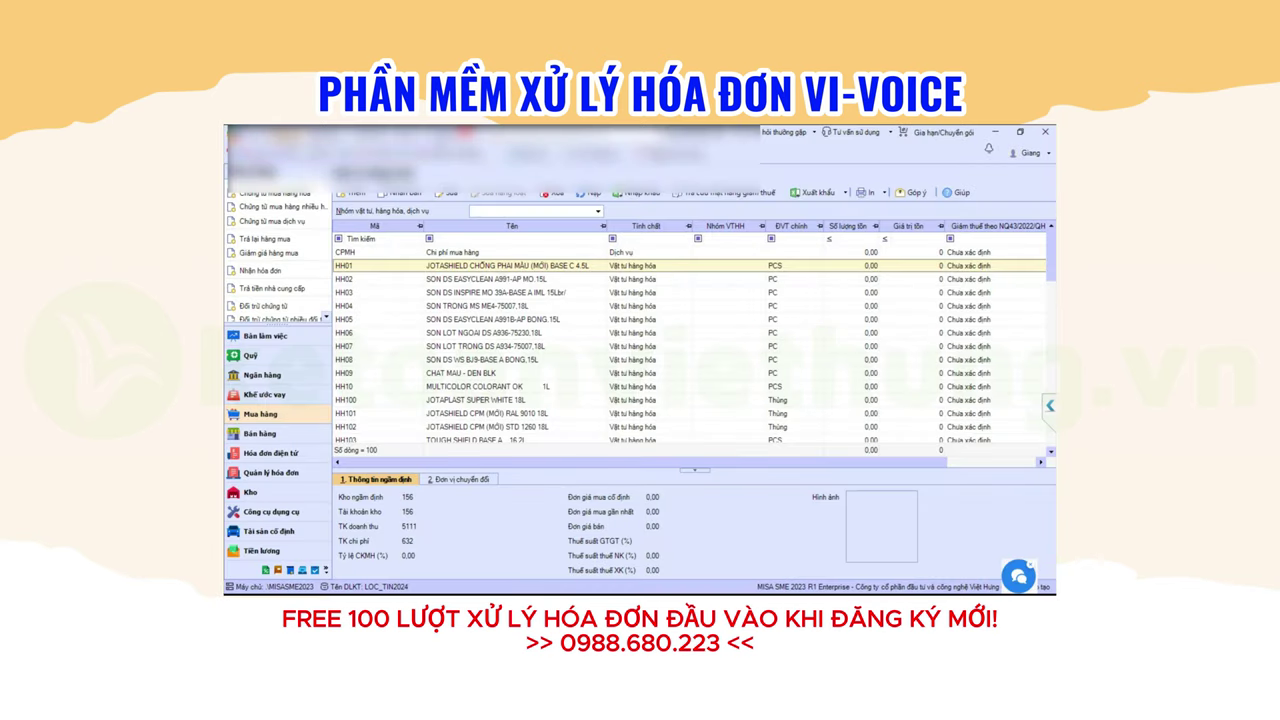
Add a test supplier named 's' (code NCC00001) in Danh mục > Đối tượng > Nhà cung cấp
click(275, 155)
mouse_move(320, 268)
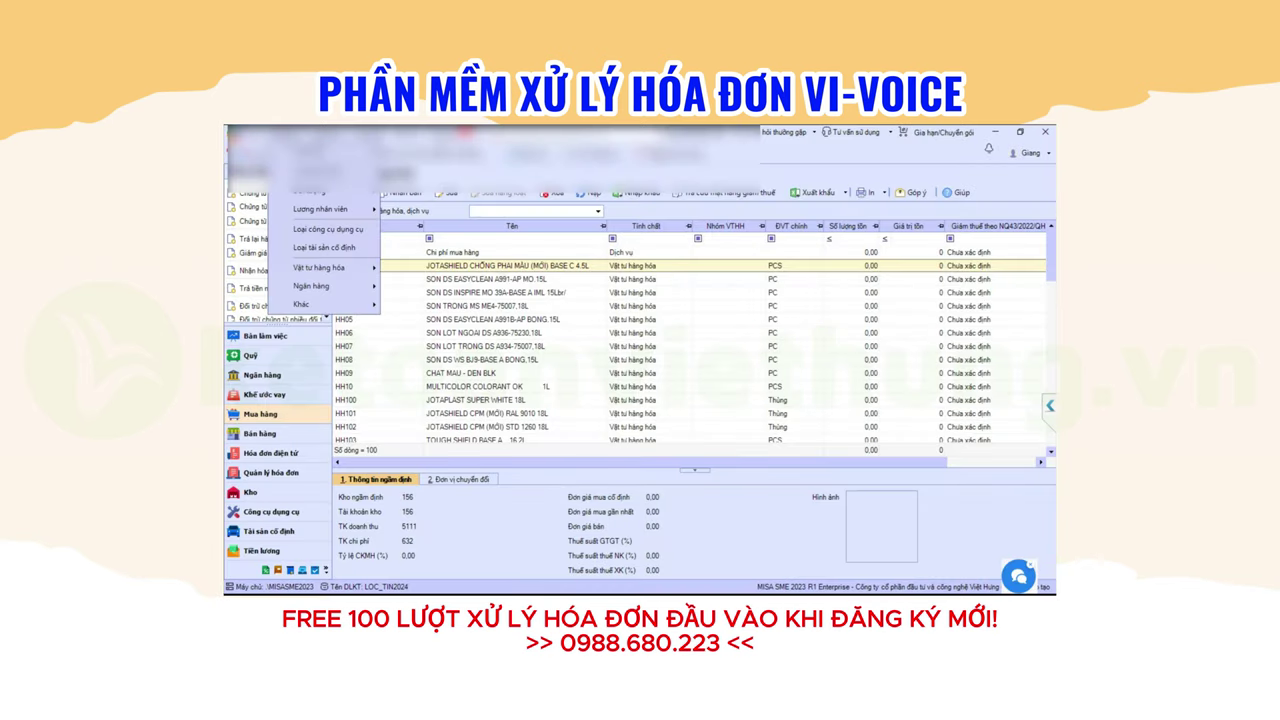
click(567, 242)
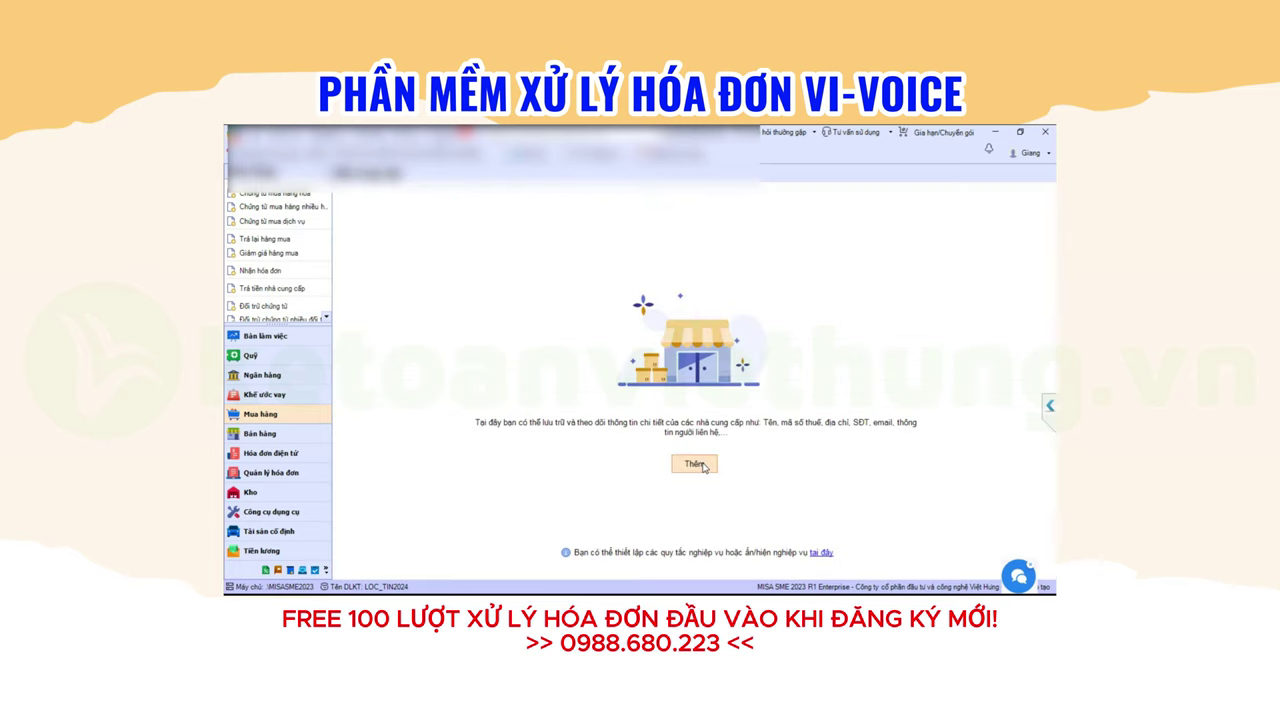
click(695, 464)
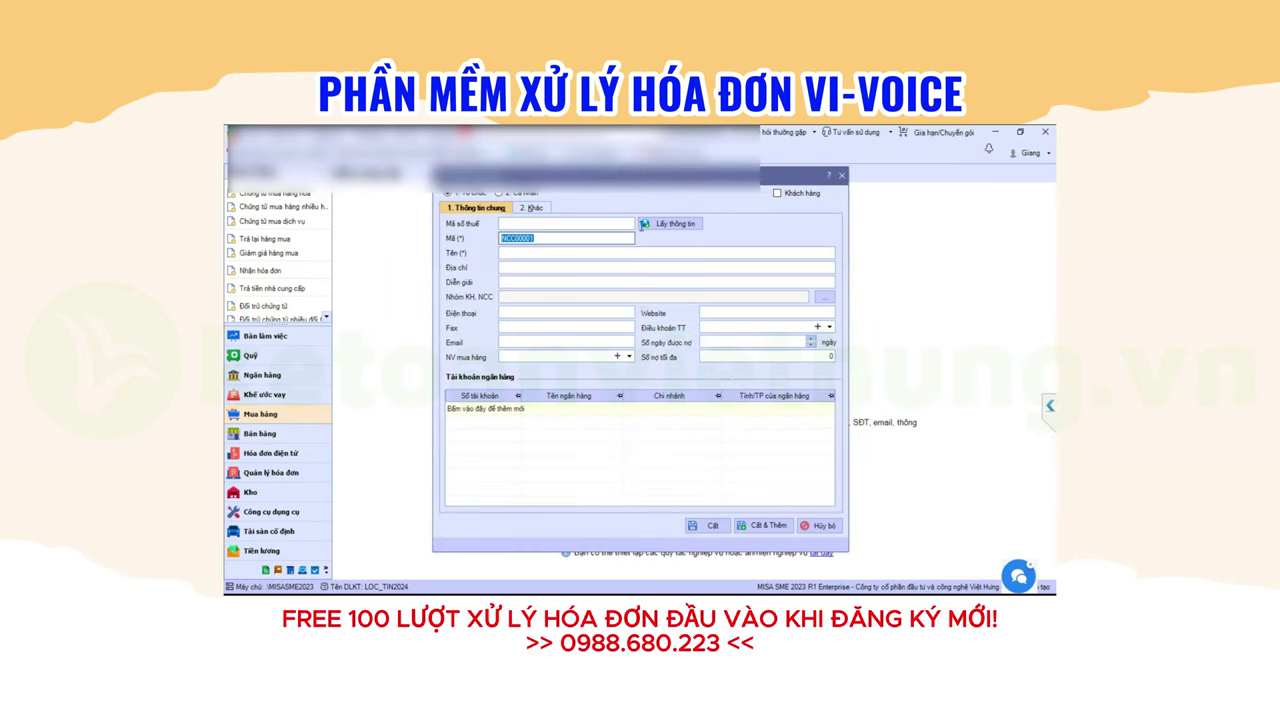
click(534, 251)
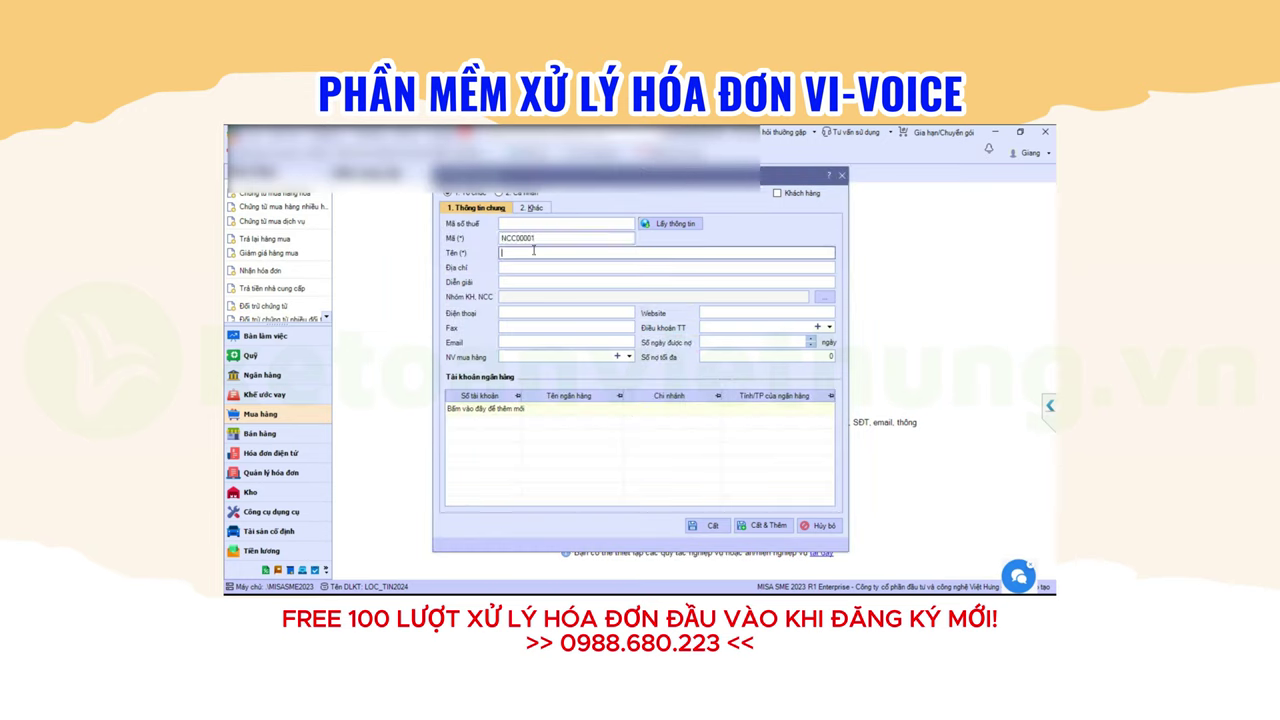
text(a)
click(689, 519)
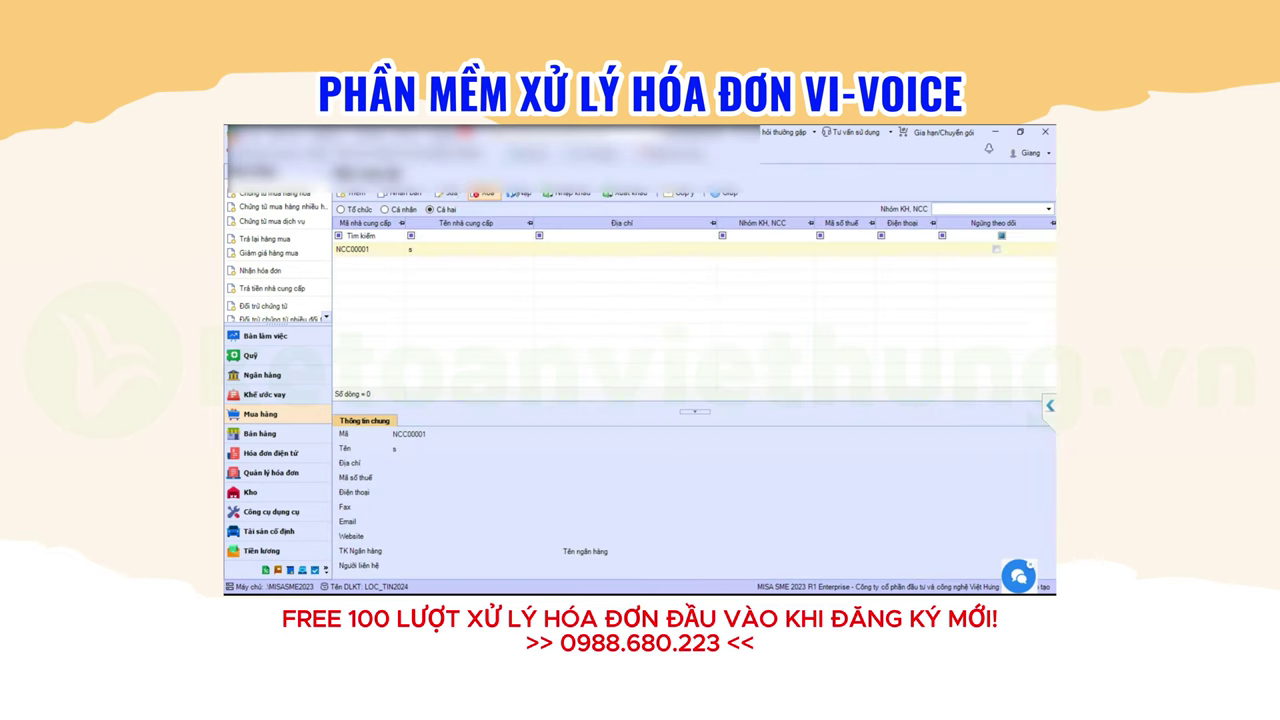
Open the supplier Nhập khẩu wizard's sample data template, then return to the Worksheet workbook
click(574, 197)
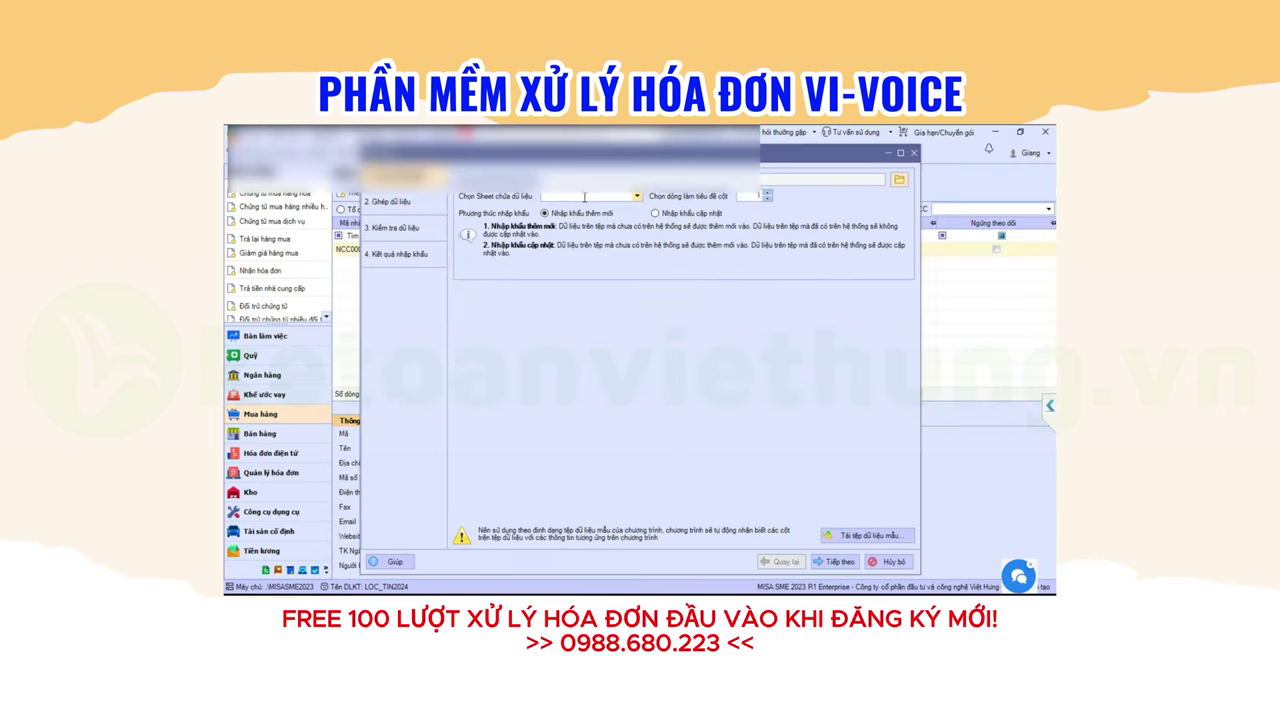
click(862, 535)
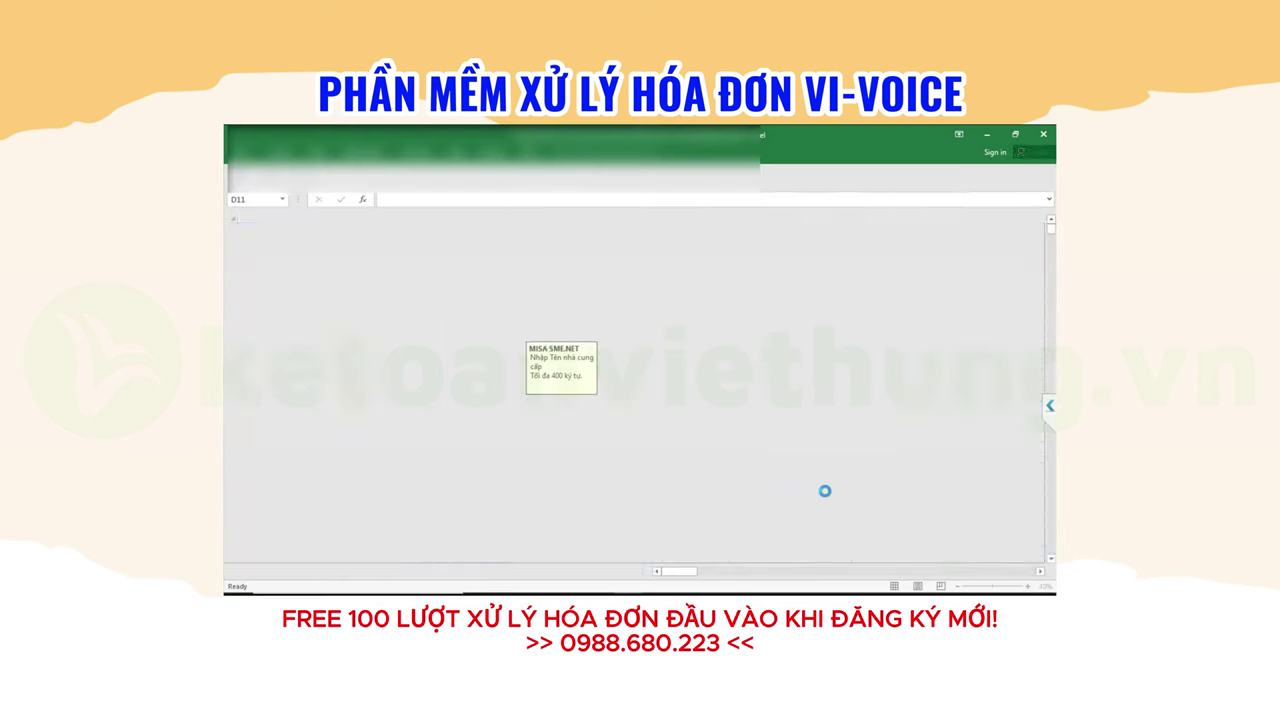
key(alt+Tab)
key(alt+Tab)
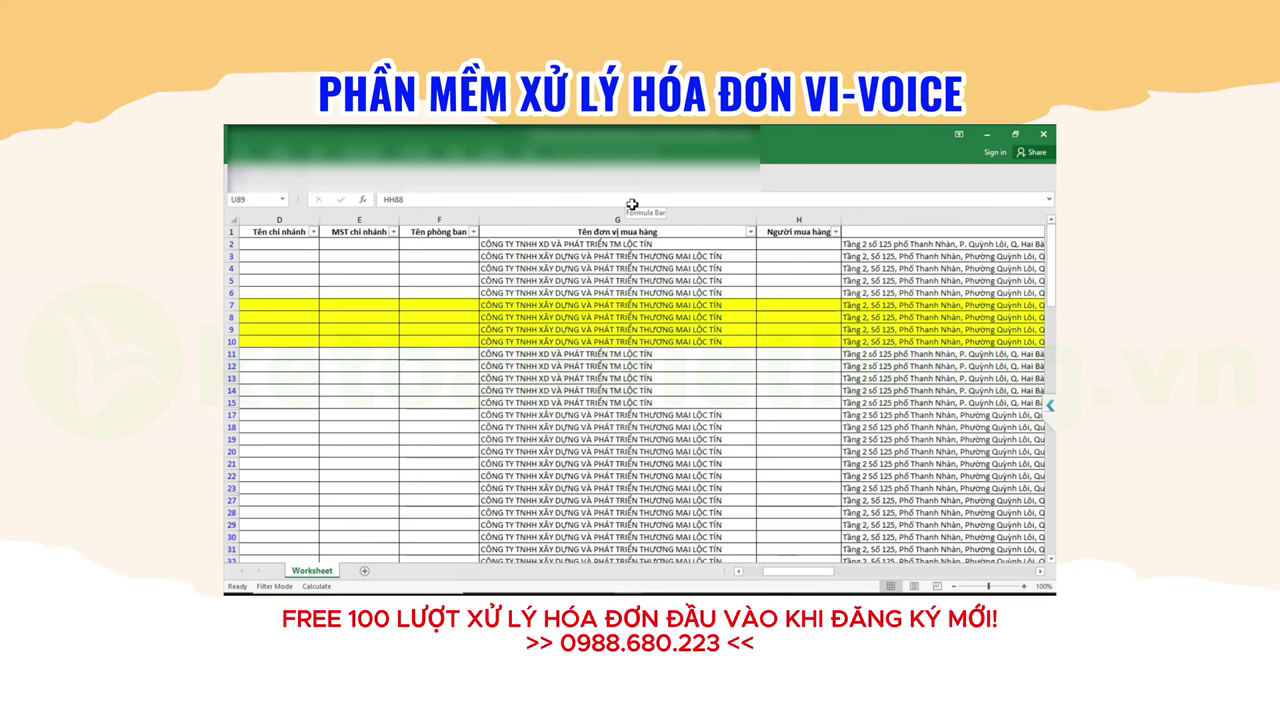
Start at the seller tax code in T2 and scroll down the Worksheet
click(608, 291)
drag(783, 576, 830, 576)
click(1008, 243)
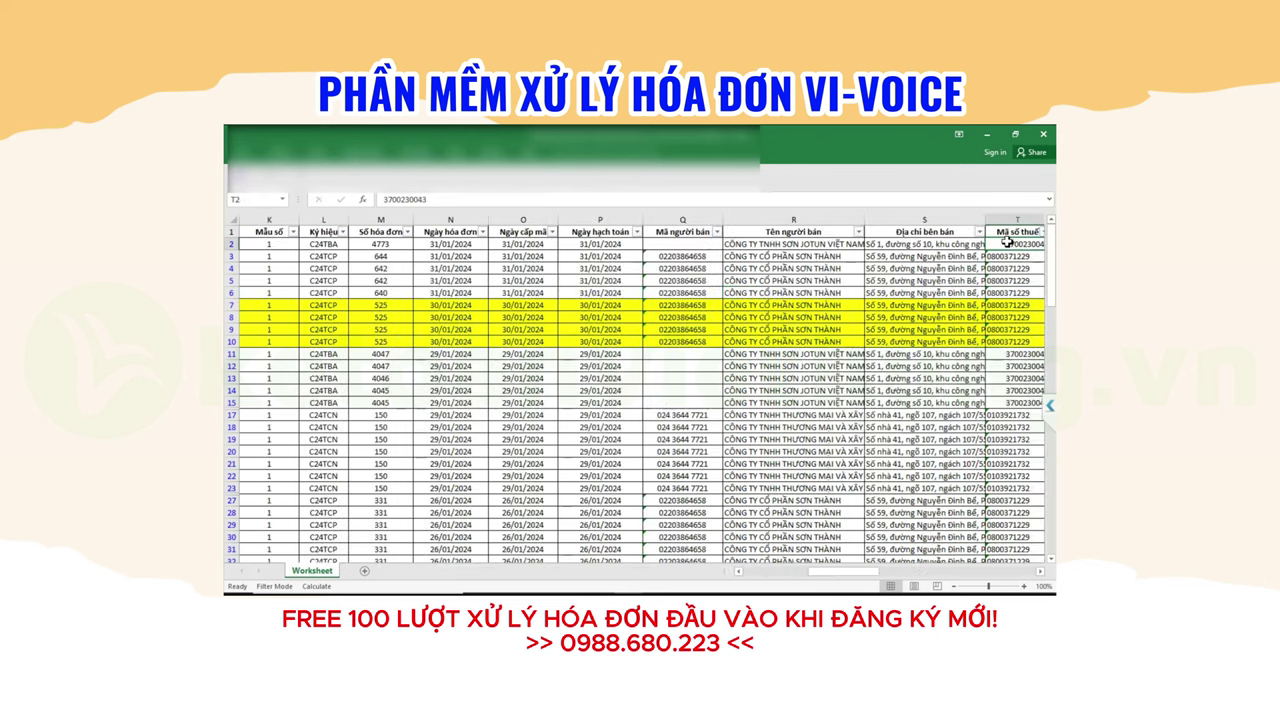
scroll(1002, 343, down, 3)
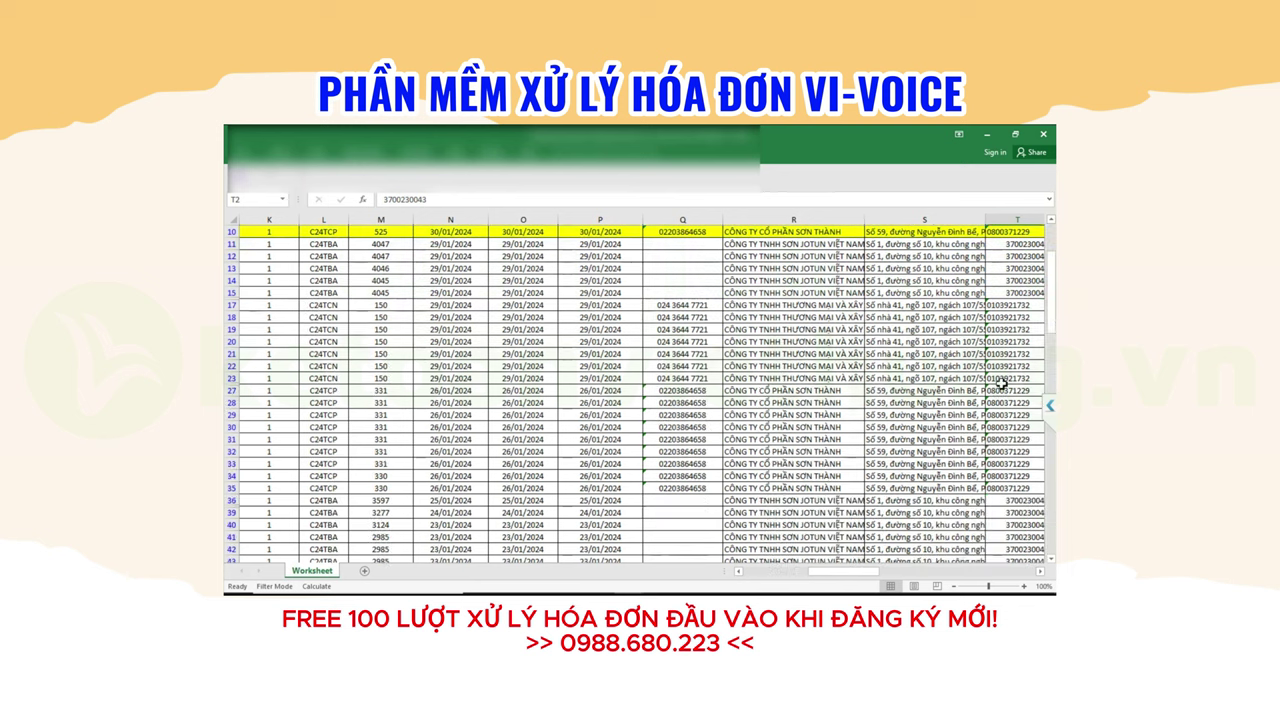
scroll(999, 406, down, 4)
scroll(999, 406, down, 4)
scroll(1014, 417, down, 4)
scroll(1014, 443, down, 2)
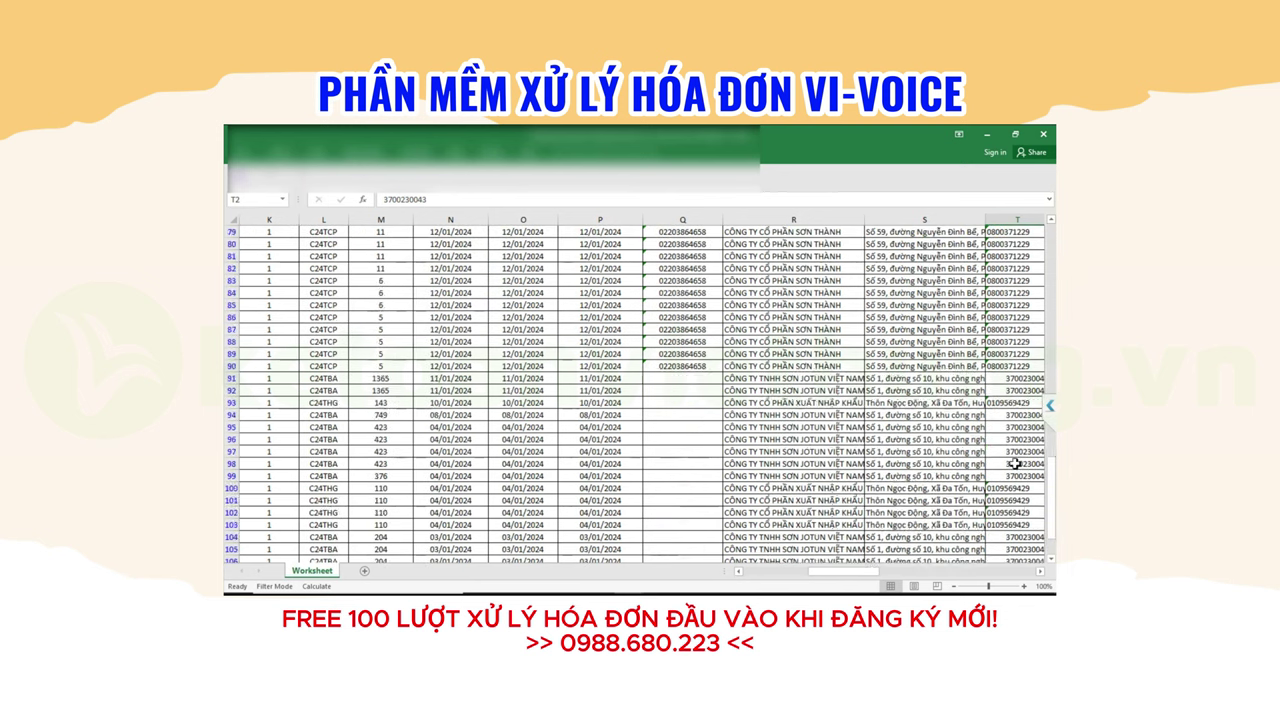
scroll(1016, 470, down, 3)
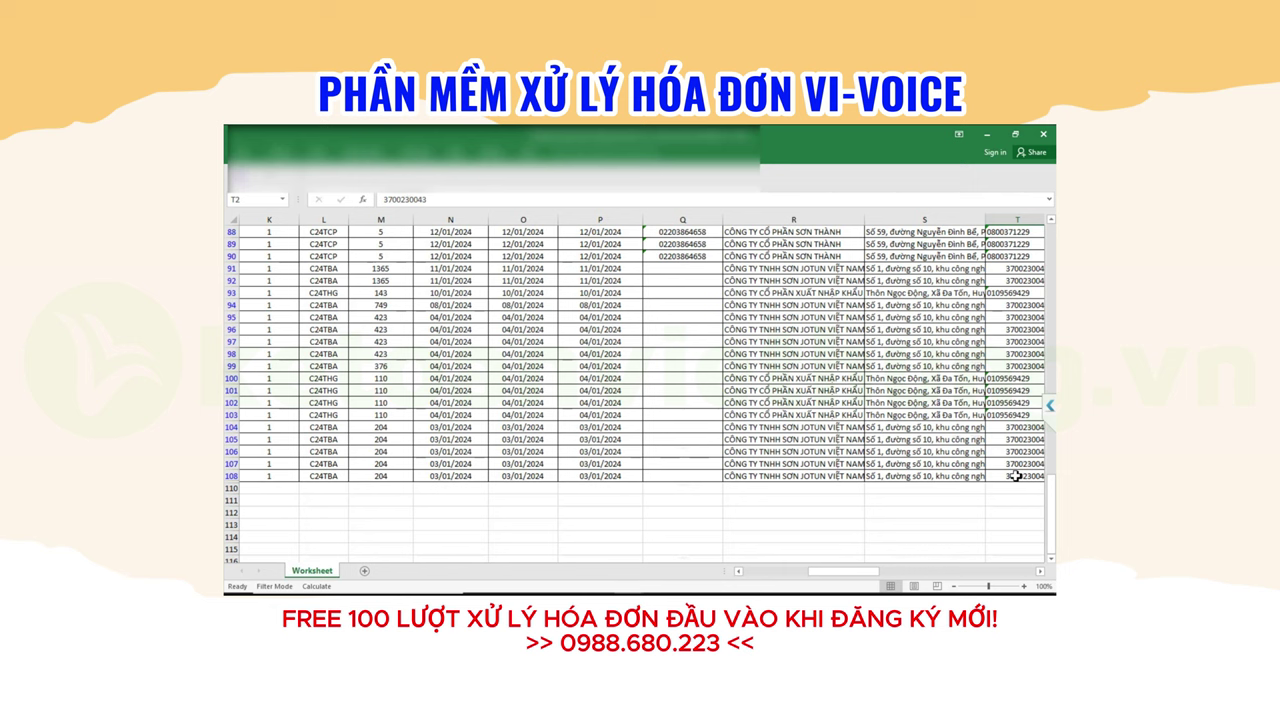
Select and copy the seller tax codes T2:T108
shift+click(1016, 477)
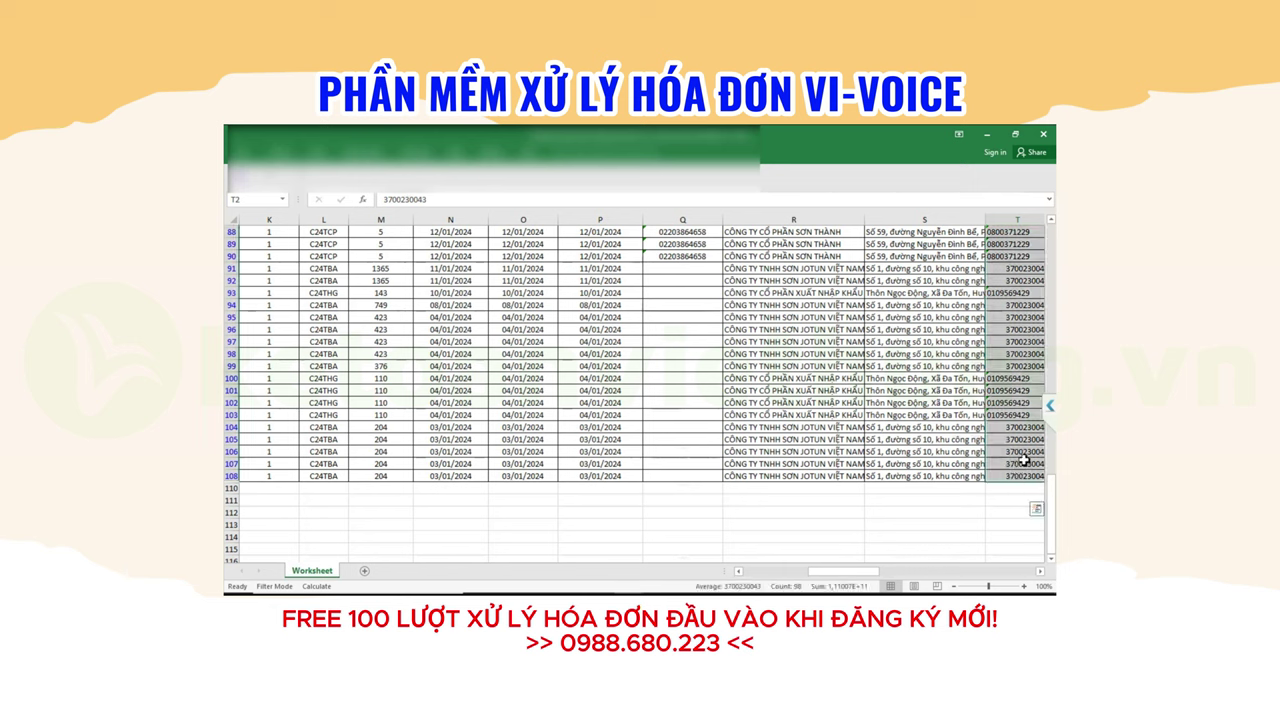
key(alt)
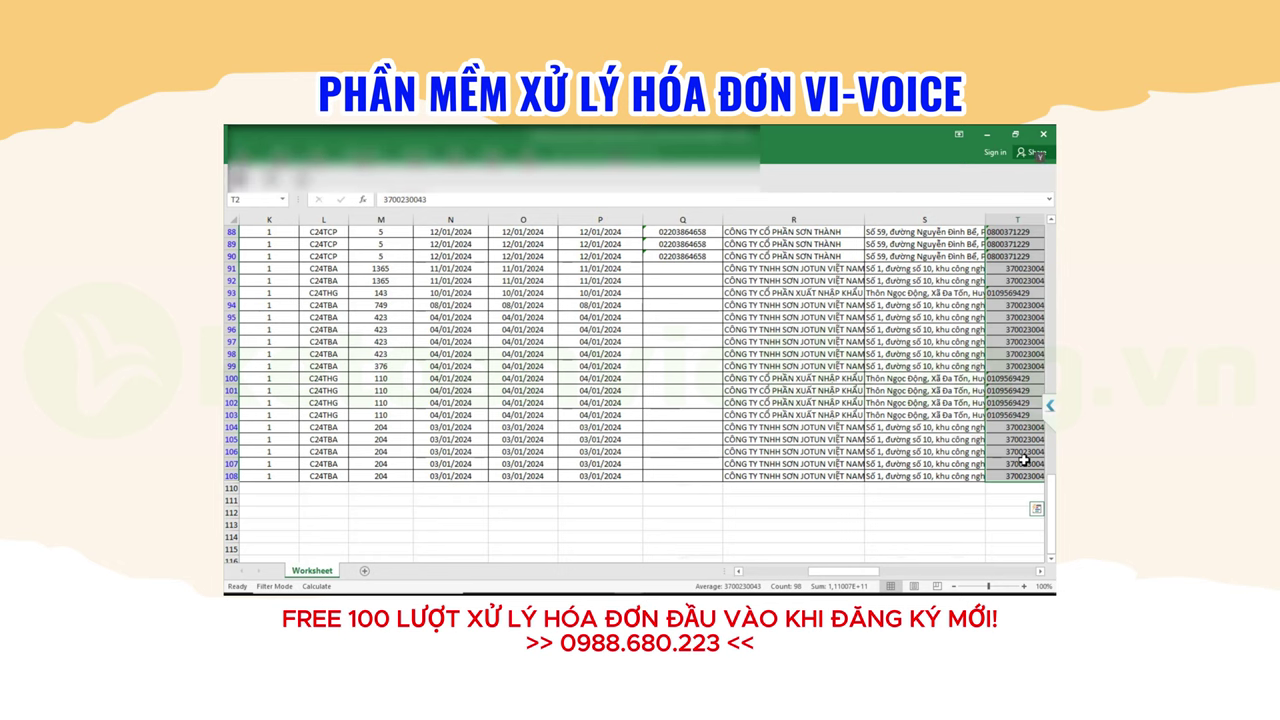
key(alt+semicolon)
key(ctrl+c)
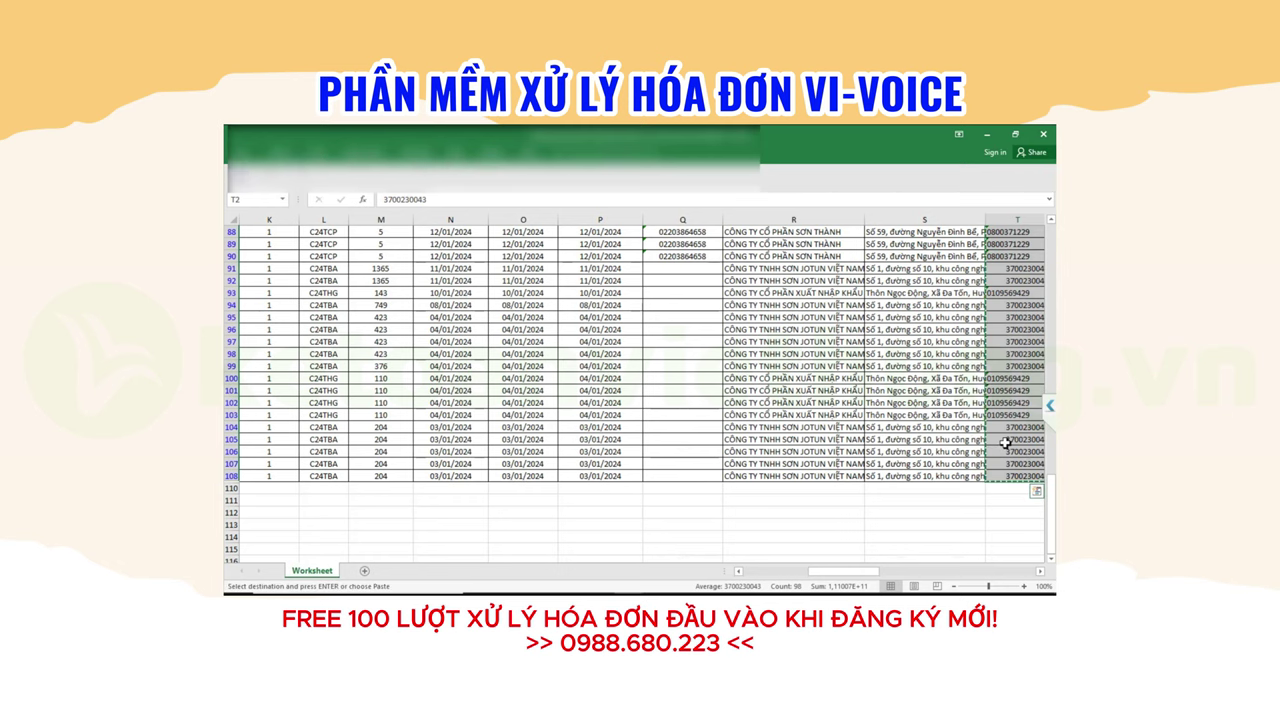
key(alt+Tab)
Paste the tax codes into C2 and F2 and bring over supplier names and addresses
click(612, 370)
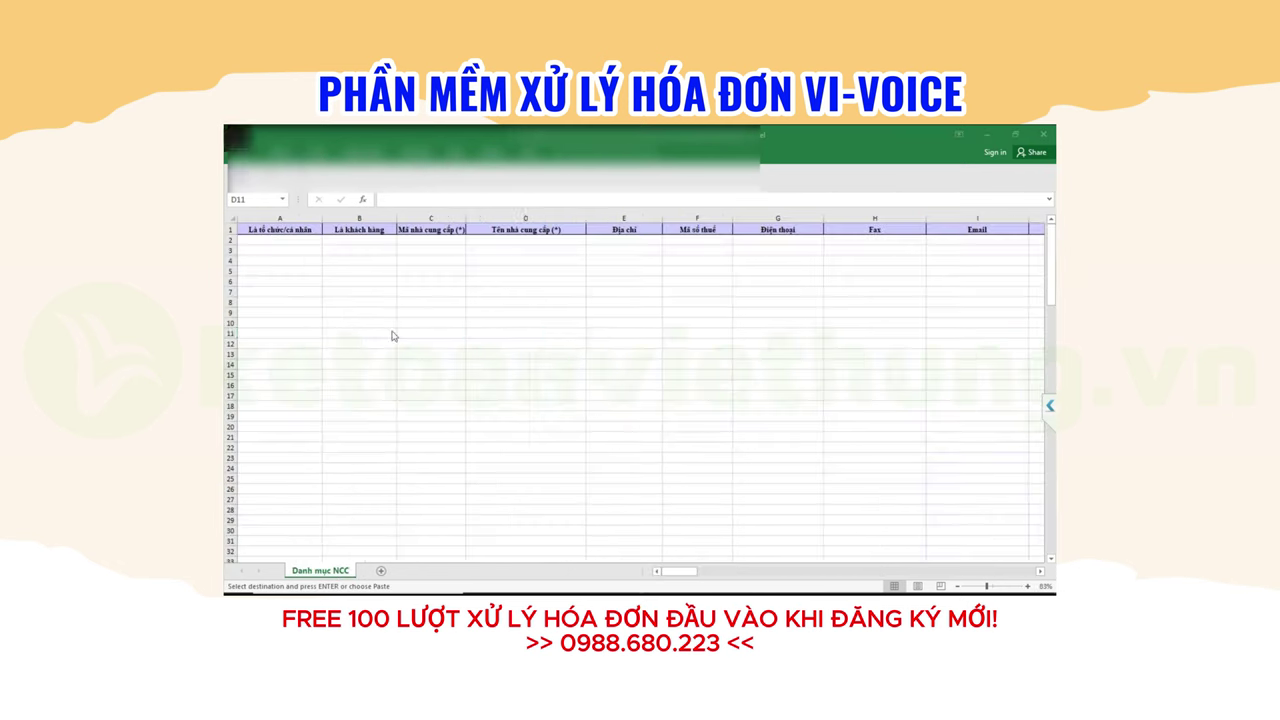
click(429, 240)
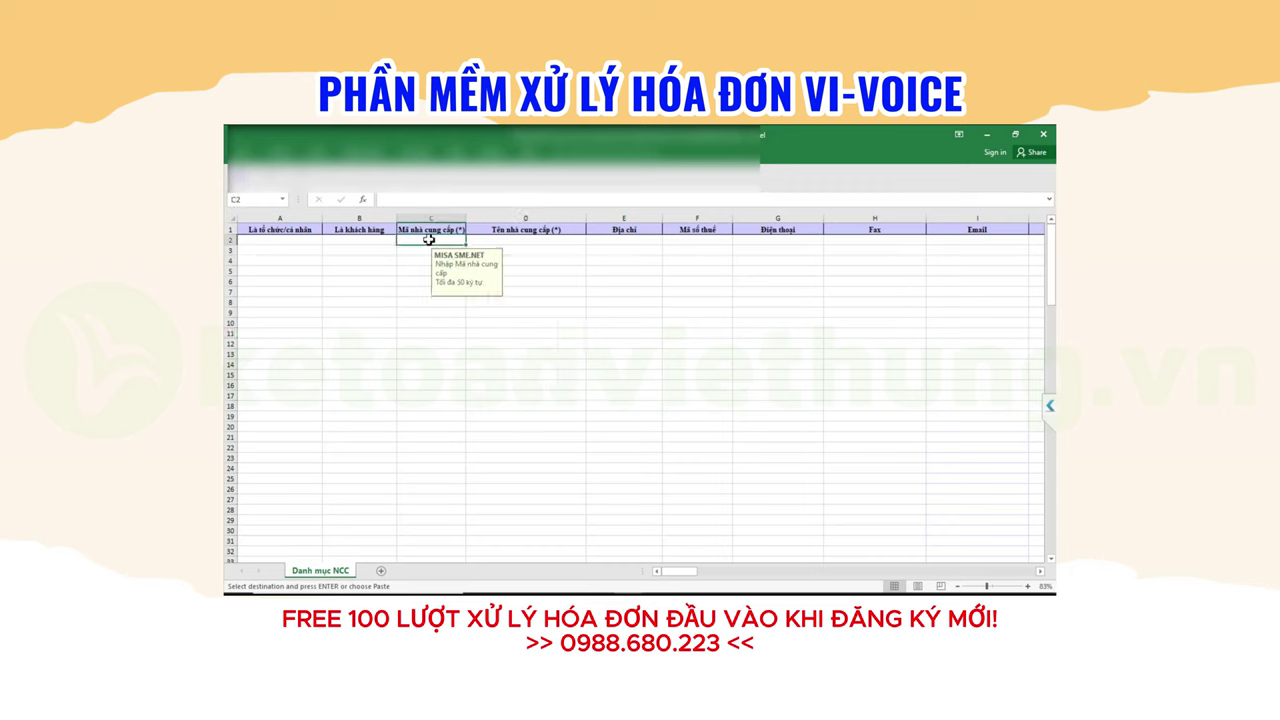
key(ctrl+v)
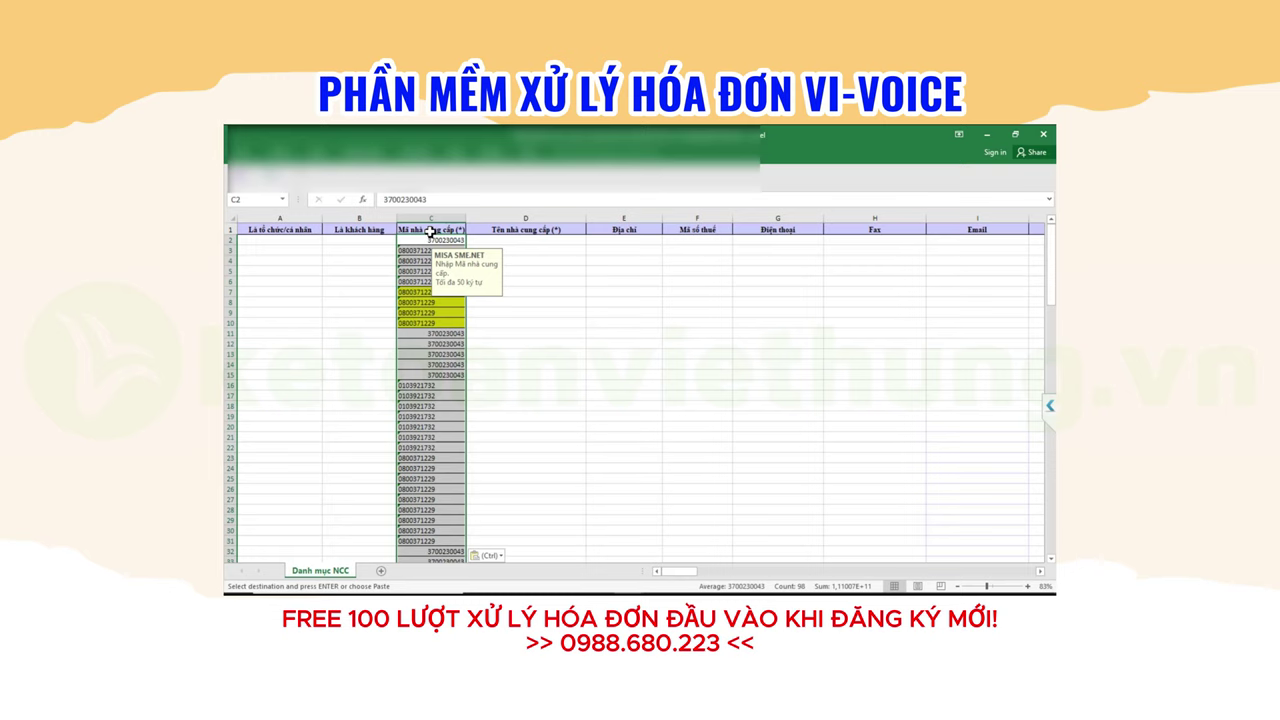
click(695, 239)
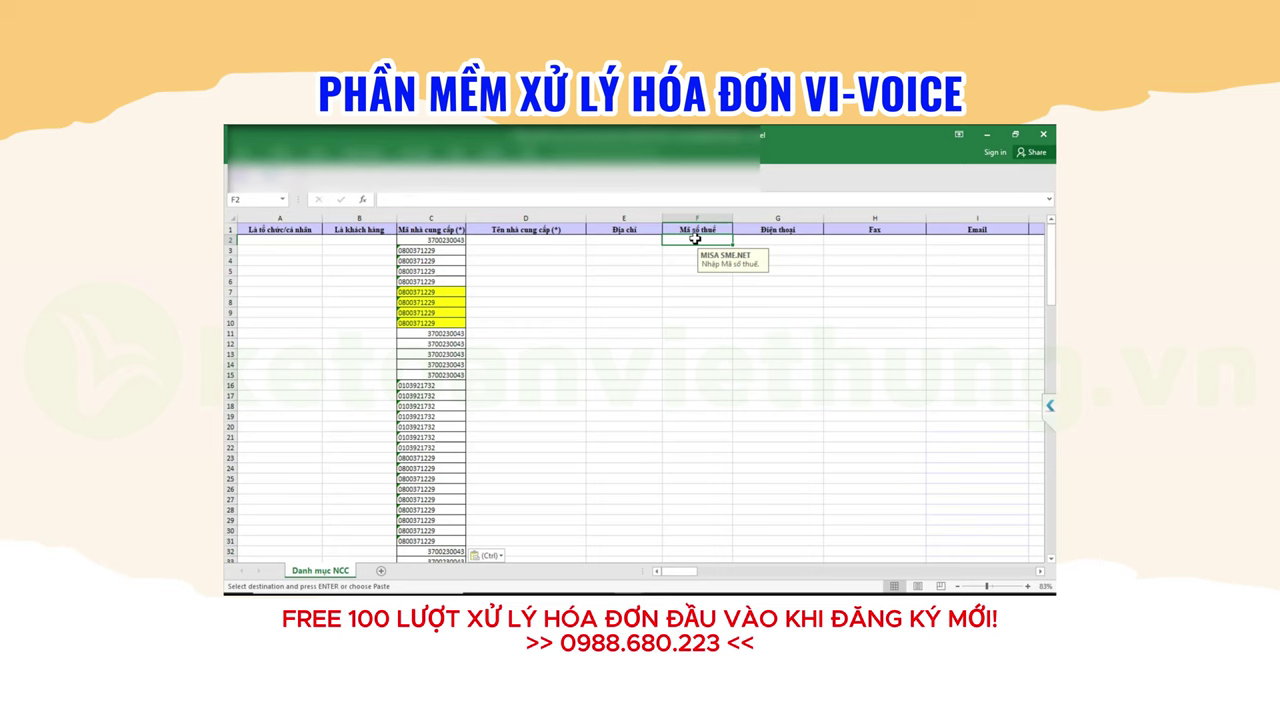
key(ctrl+v)
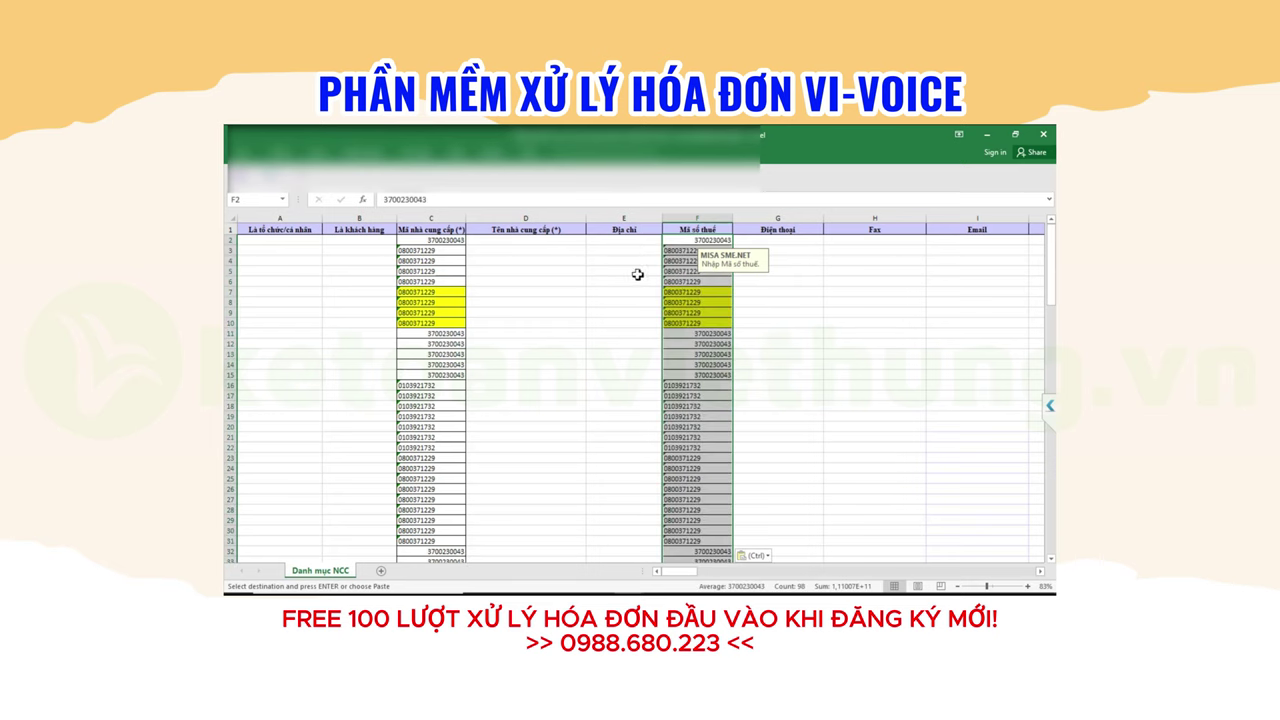
key(alt+Tab)
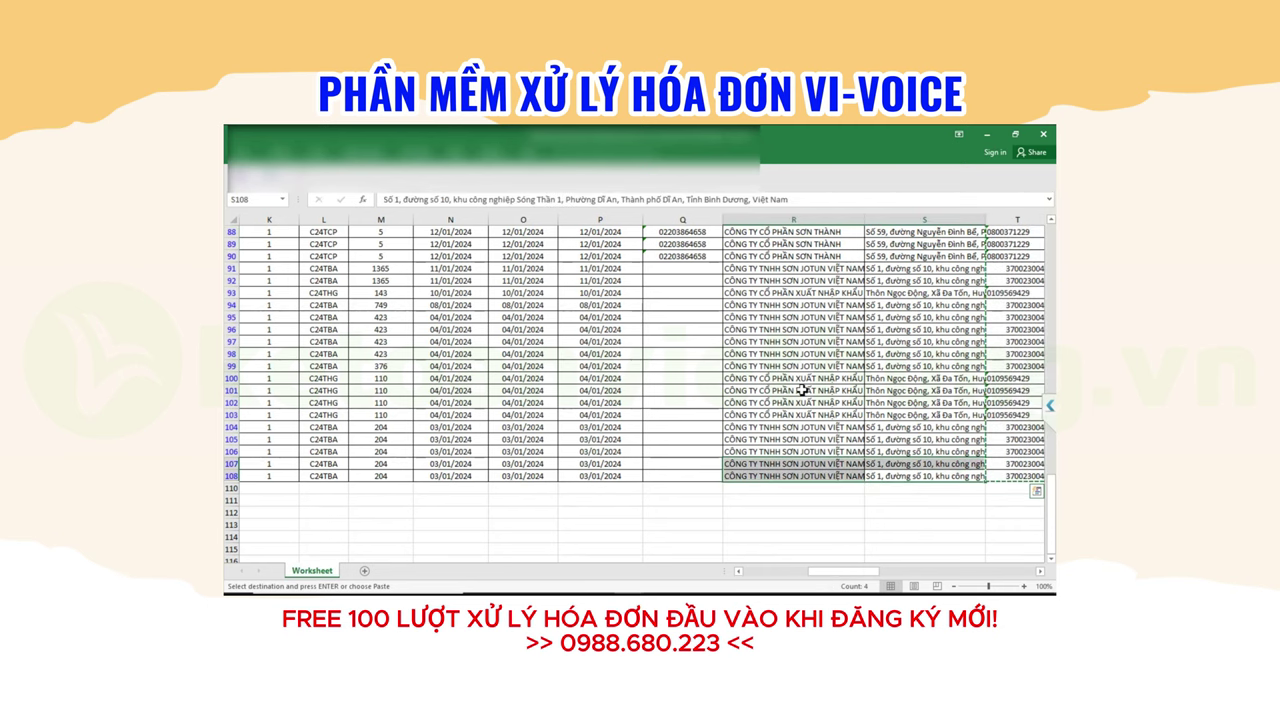
key(alt+Tab)
Save the template as Copy of Mau_danh_muc_nha_cung_cap in Downloads and browse for it in MISA
click(242, 152)
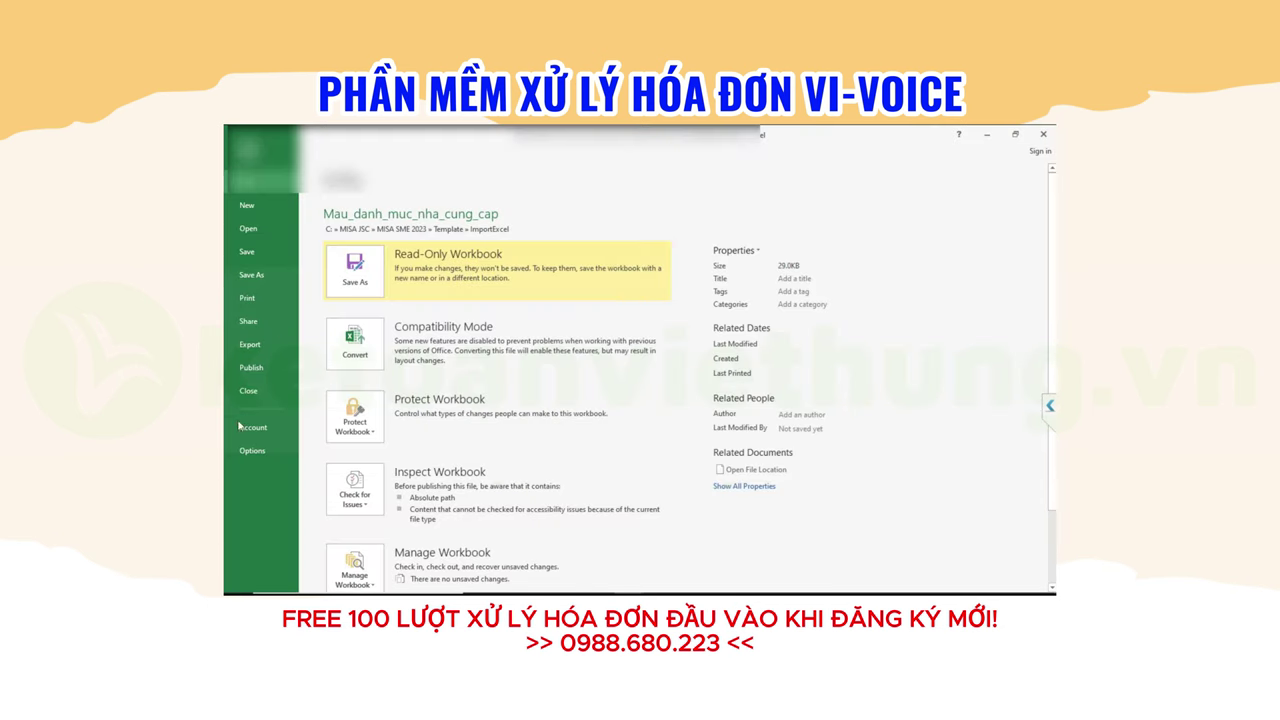
click(251, 275)
click(557, 325)
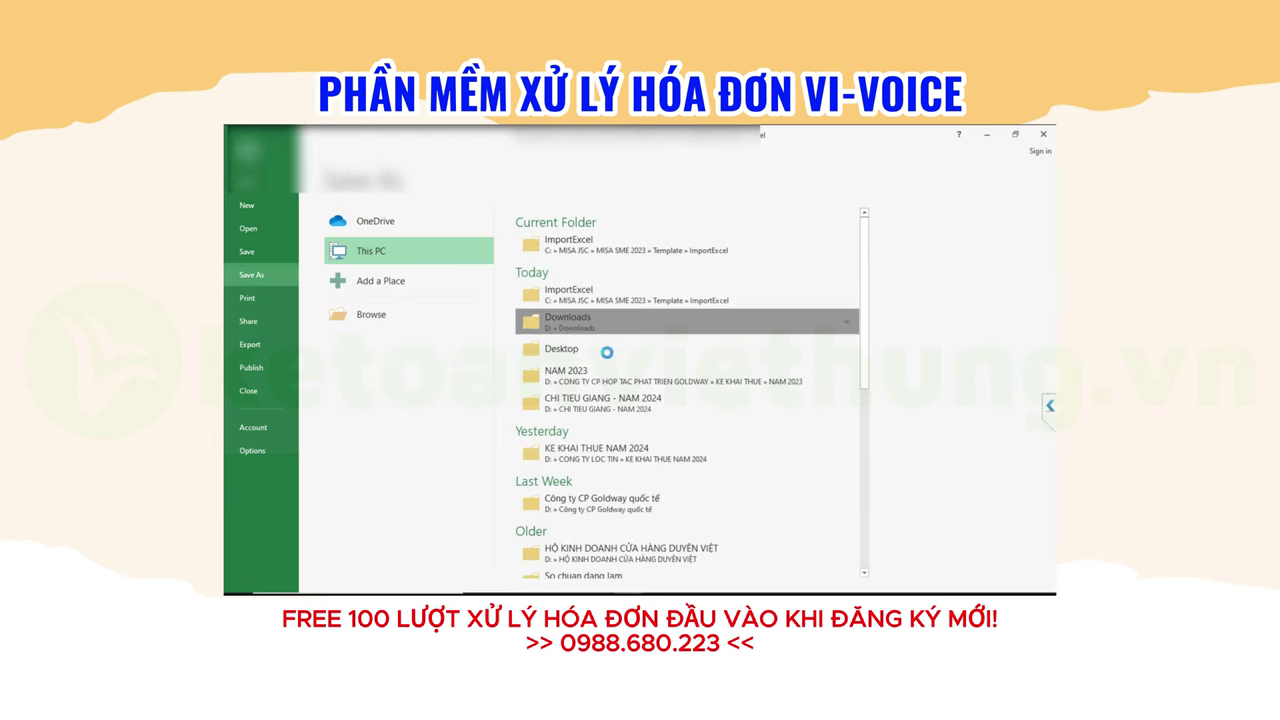
key(Return)
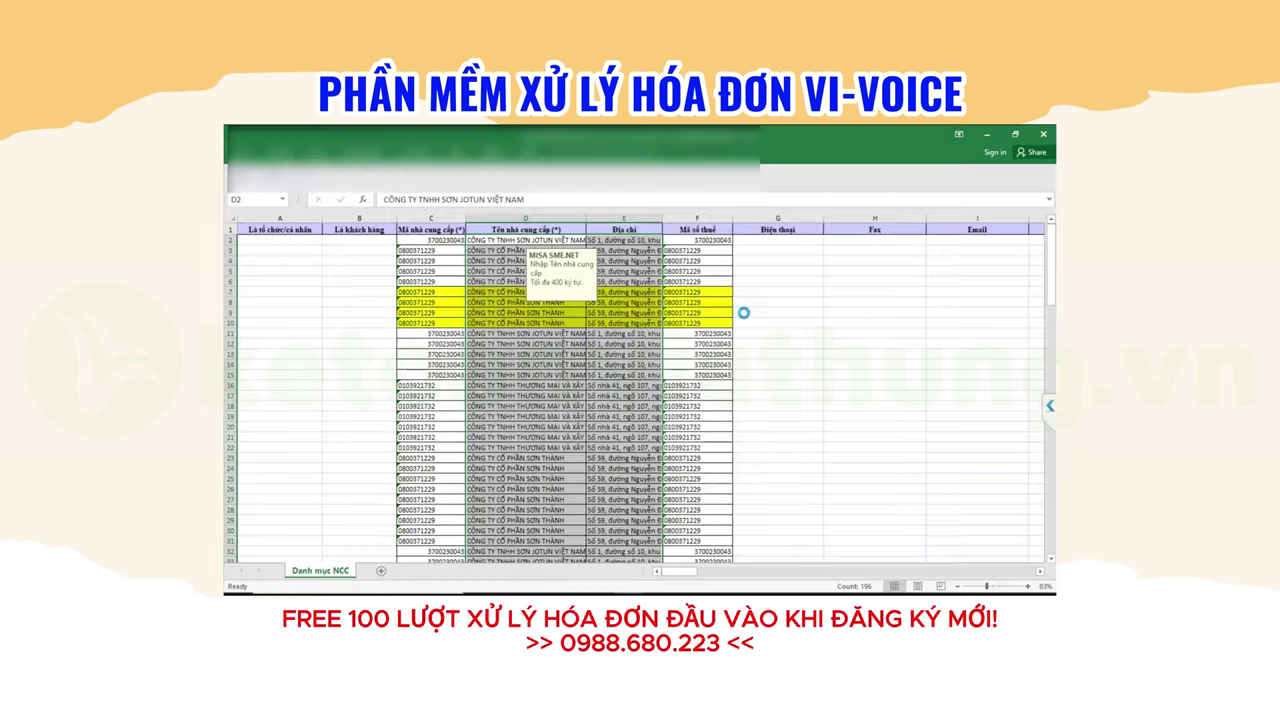
click(610, 576)
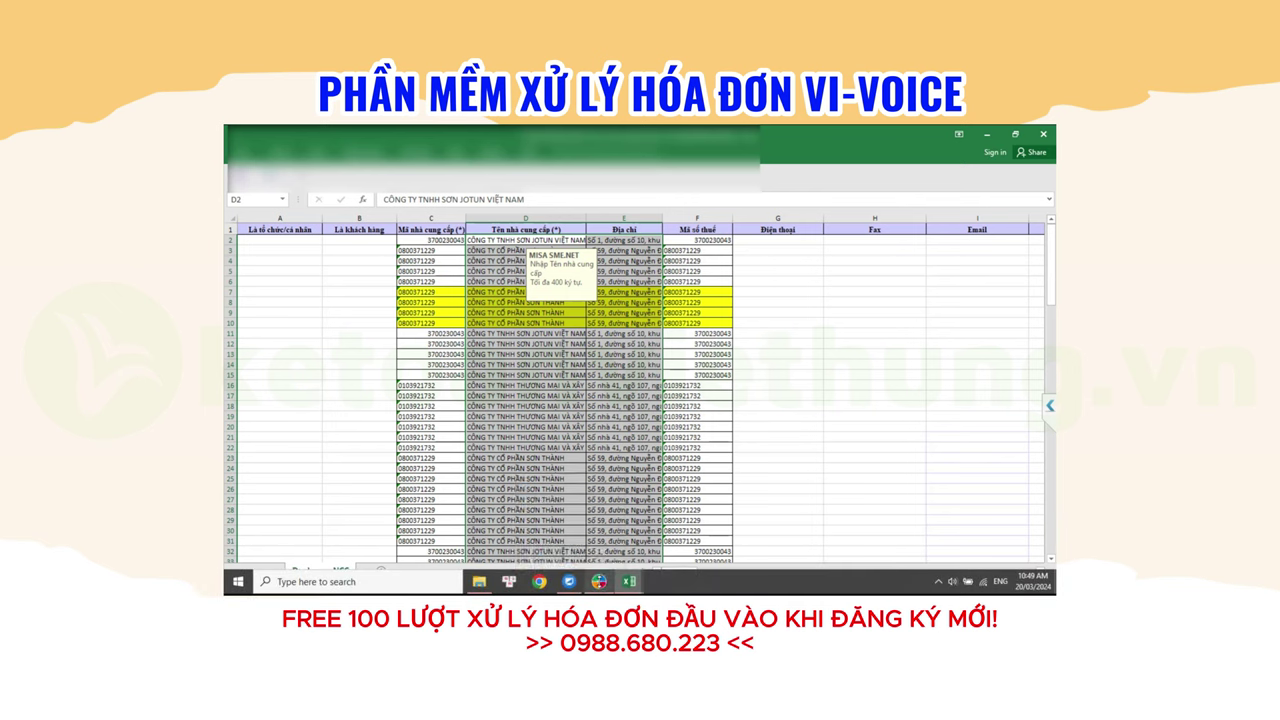
click(899, 180)
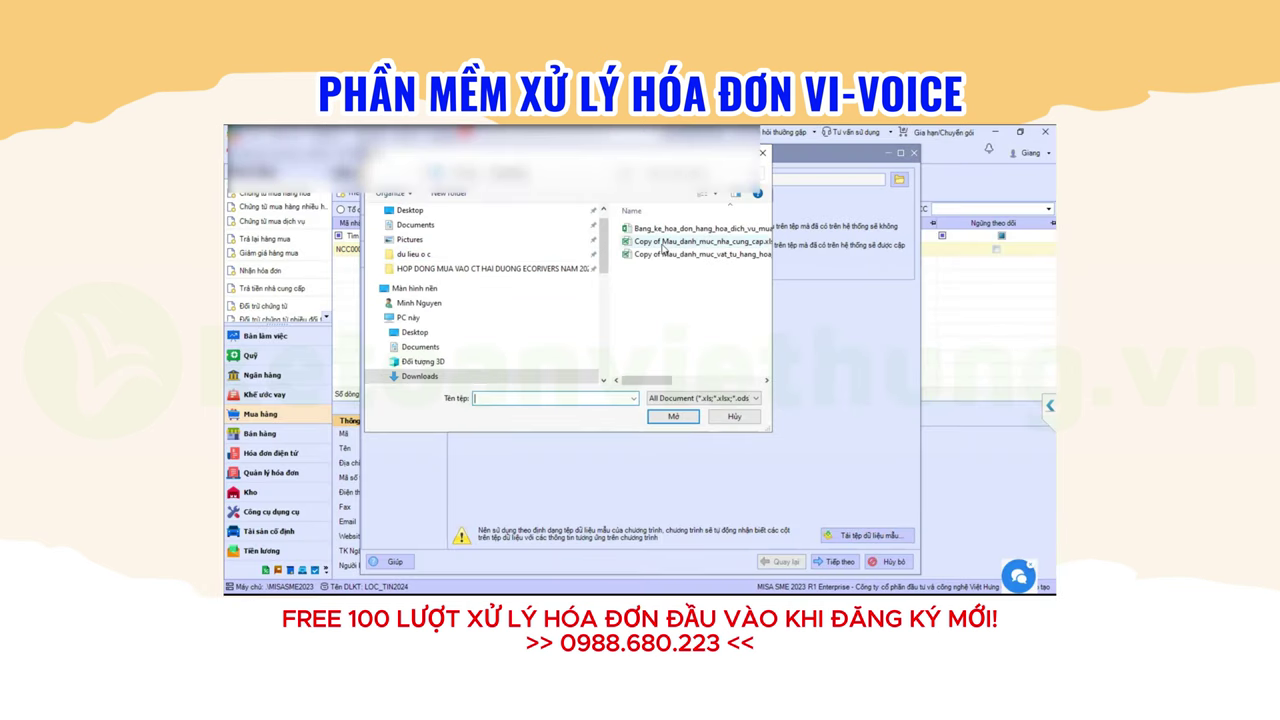
Load the copied supplier template into the import wizard and reach the data check, where all 98 rows are invalid
click(690, 241)
click(673, 417)
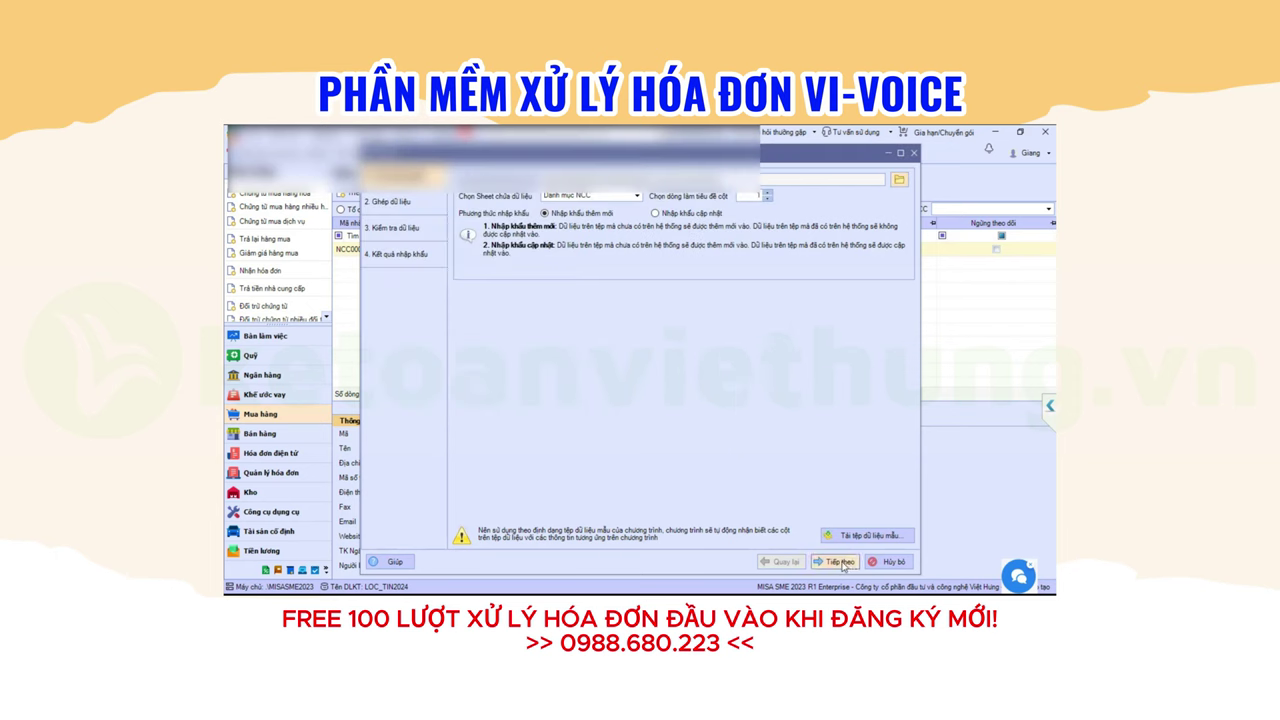
click(836, 562)
click(836, 563)
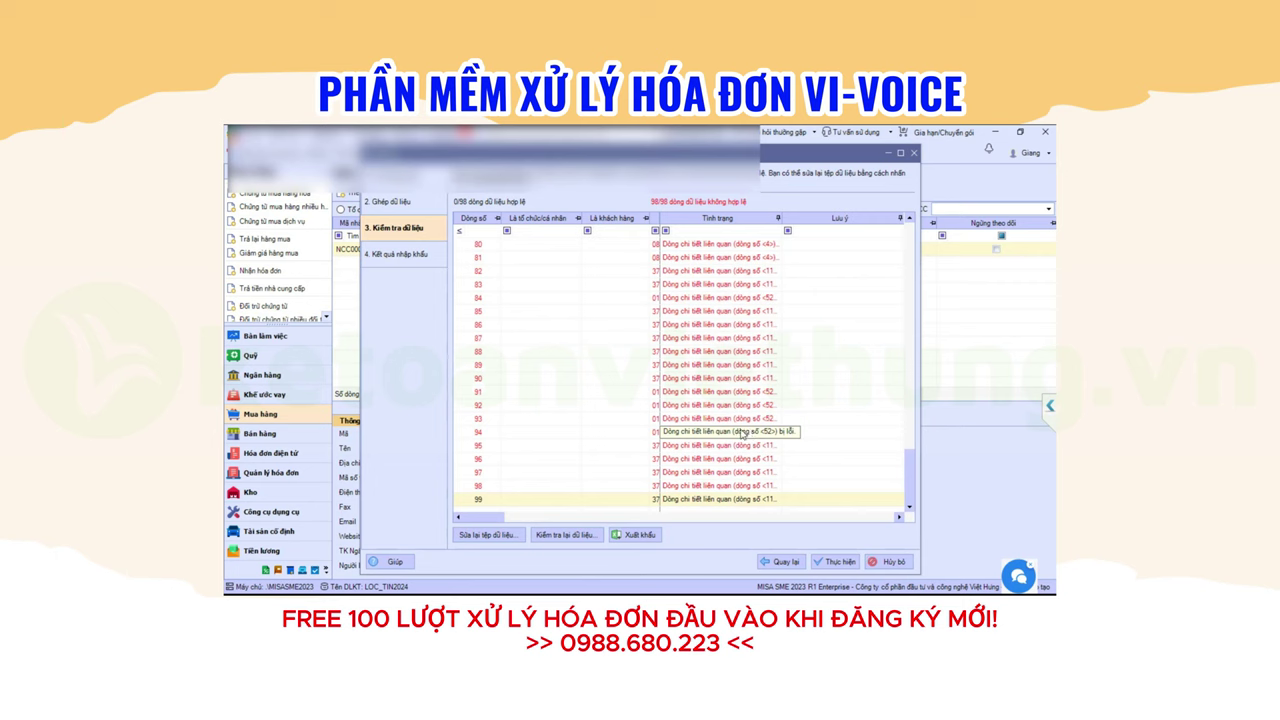
scroll(742, 432, up, 13)
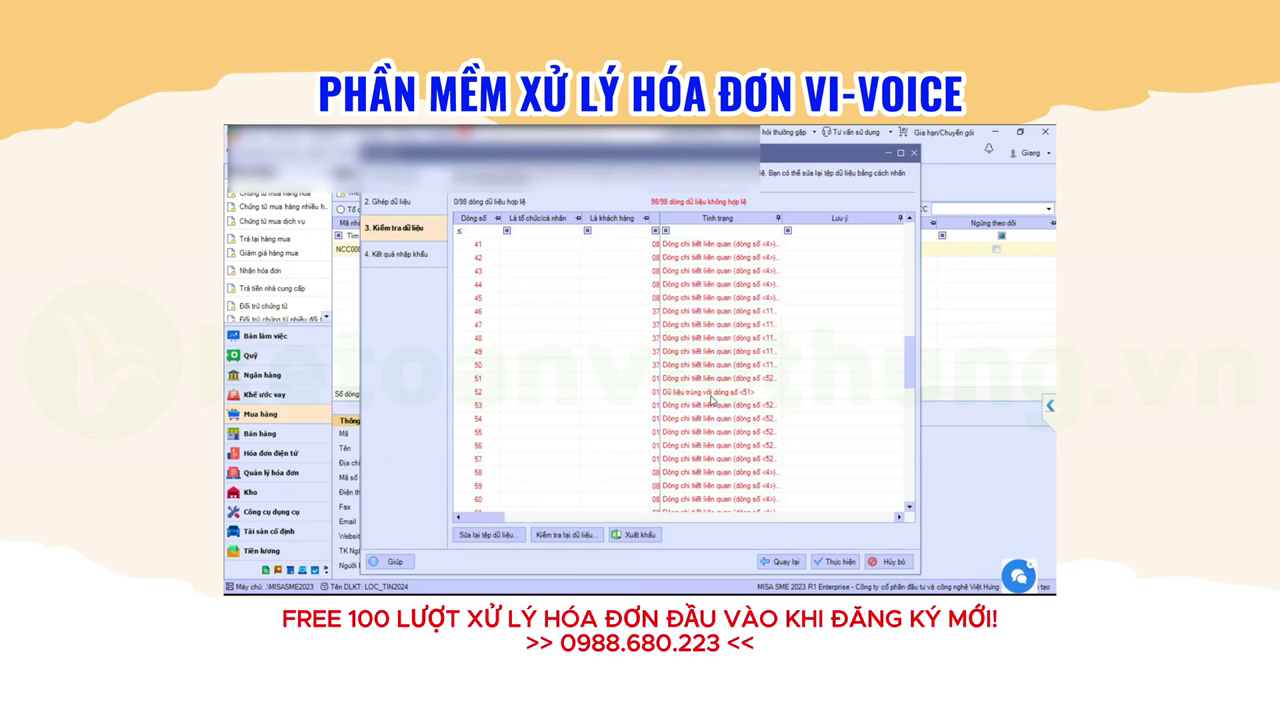
key(alt+Tab)
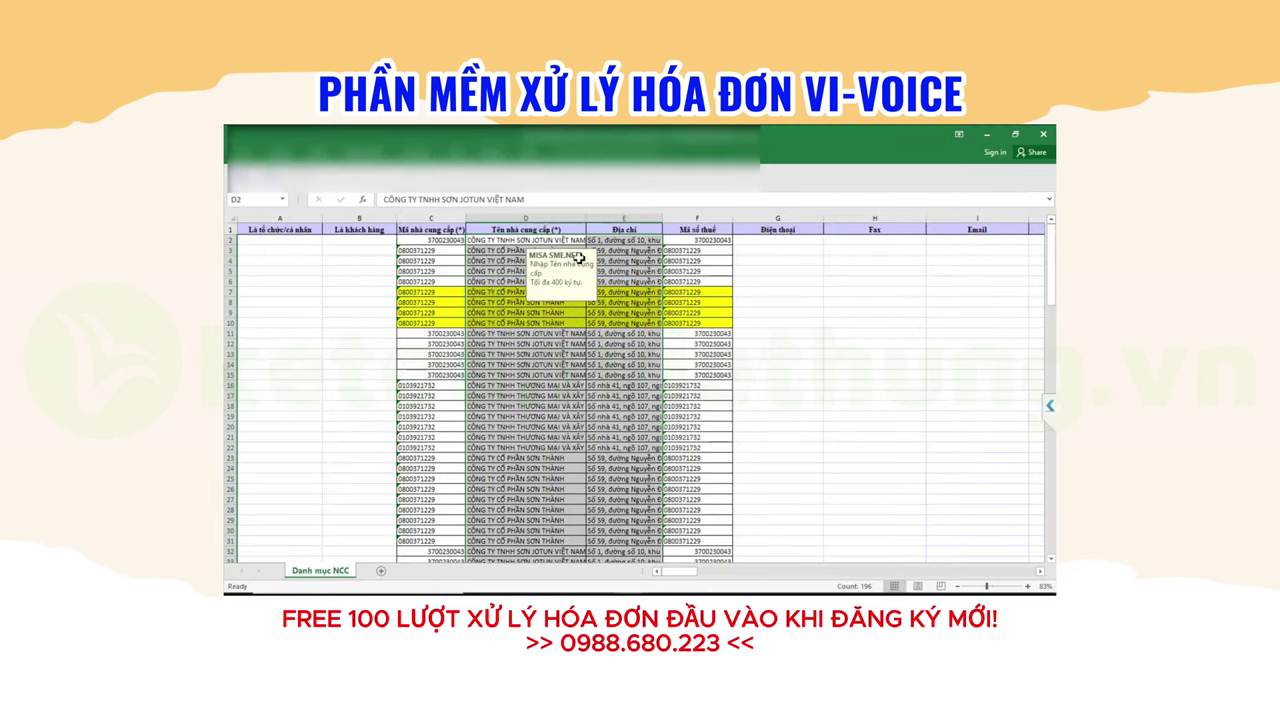
Check the supplier codes in C4 and C8, cancel the MISA supplier import, and select column C
click(427, 260)
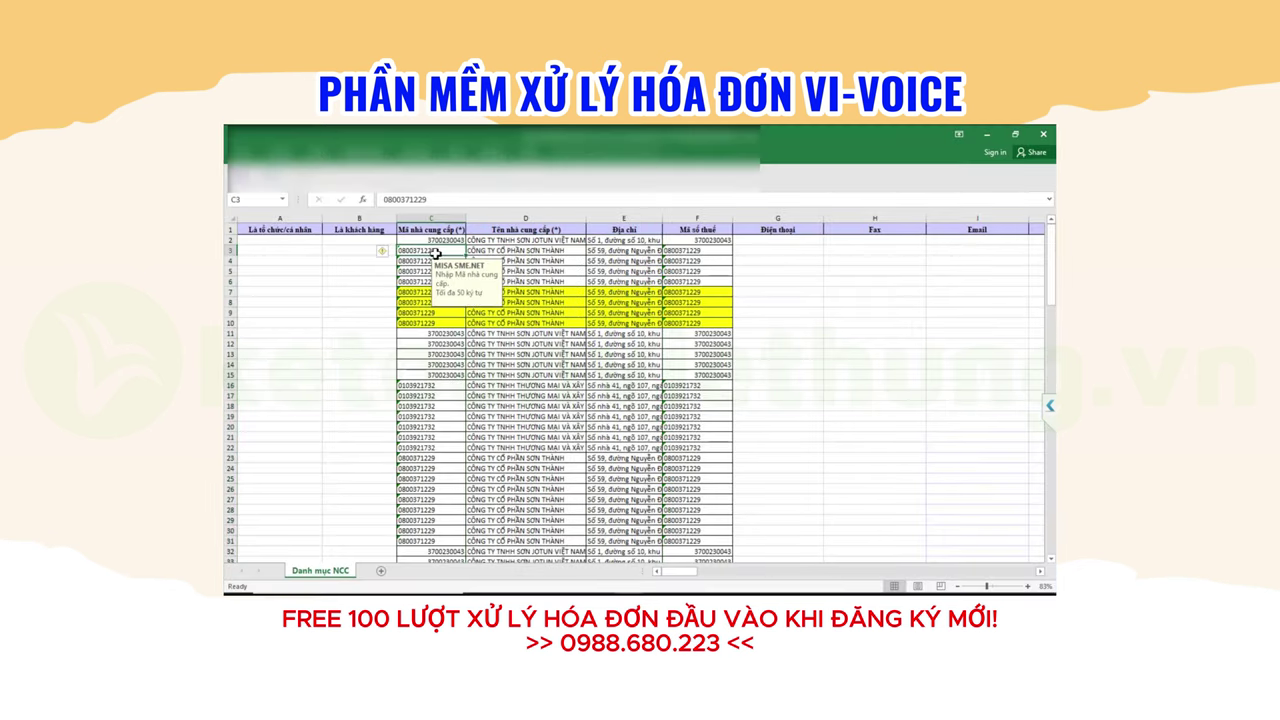
click(417, 306)
key(alt+Tab)
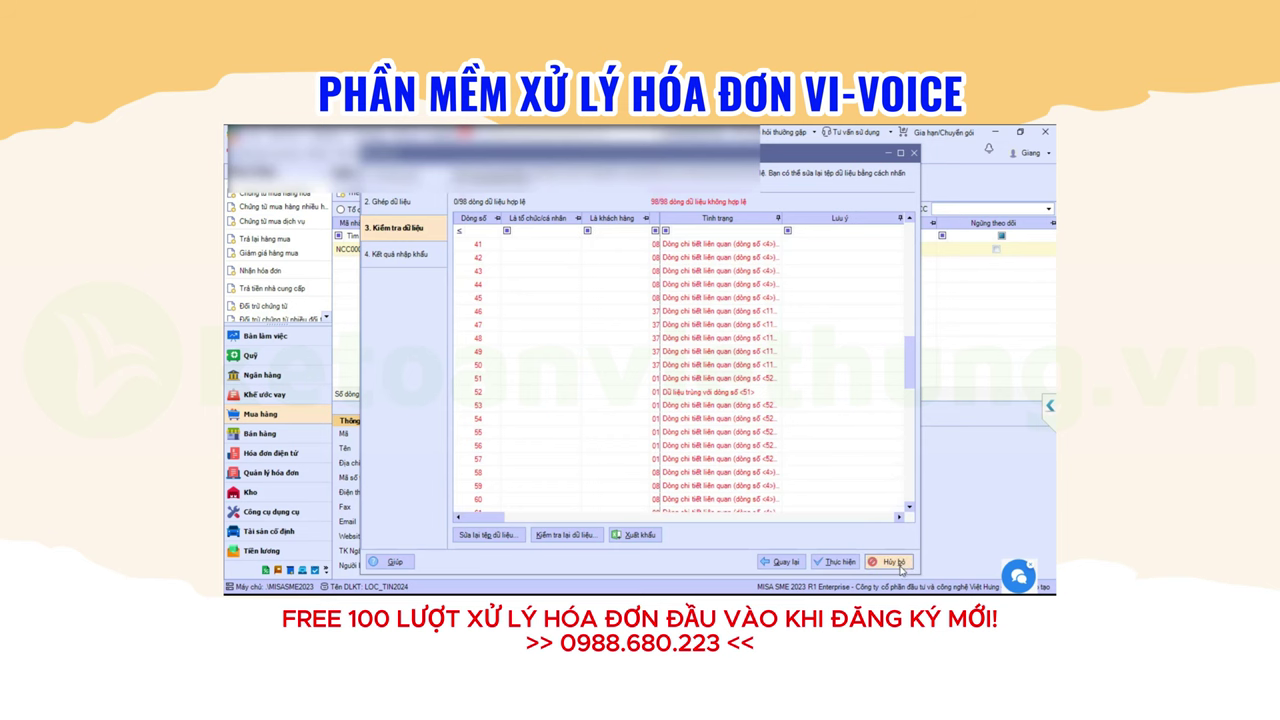
click(868, 562)
key(alt+Tab)
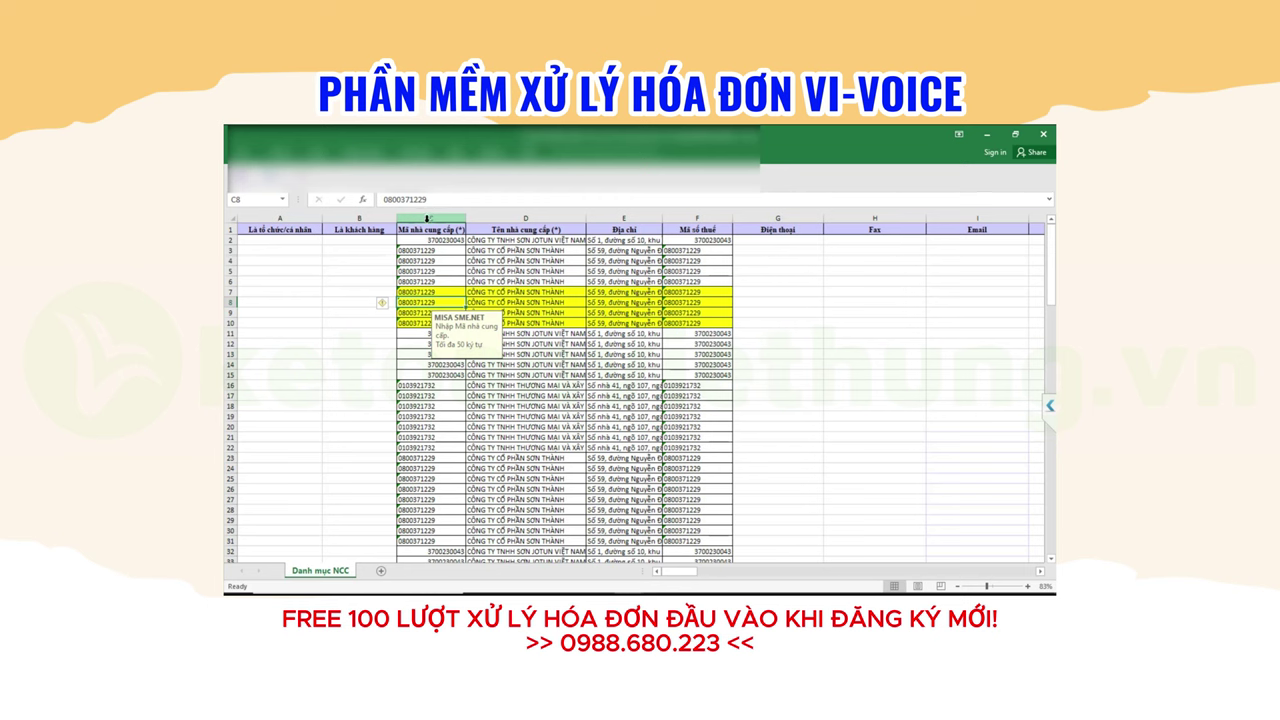
click(428, 214)
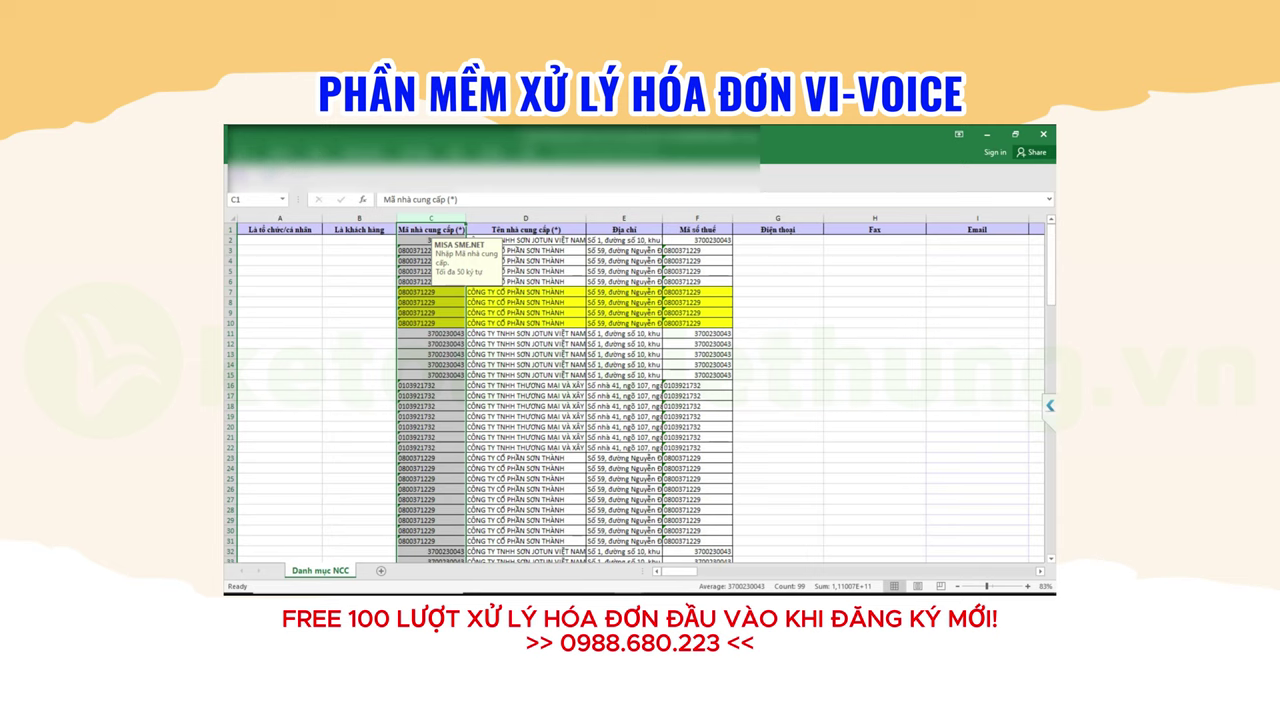
Remove the duplicate supplier rows from the Danh mục NCC sheet, checking across the whole table
click(280, 154)
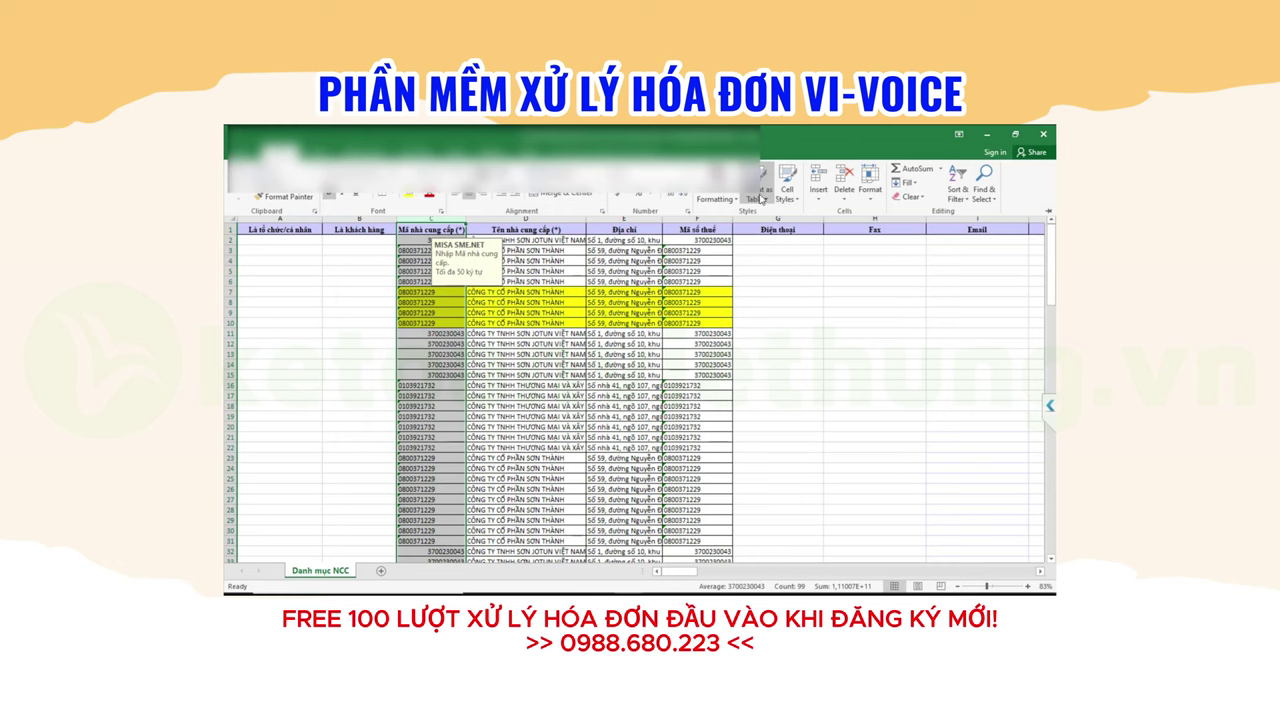
click(458, 152)
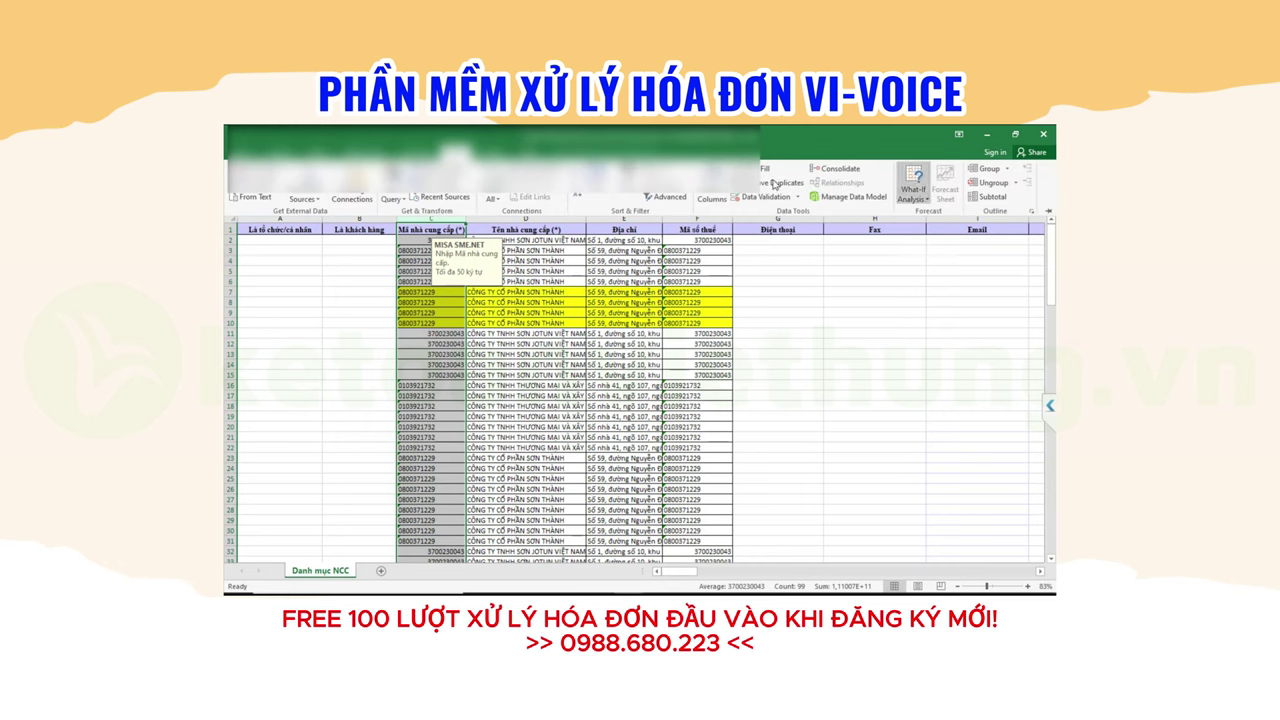
key(Escape)
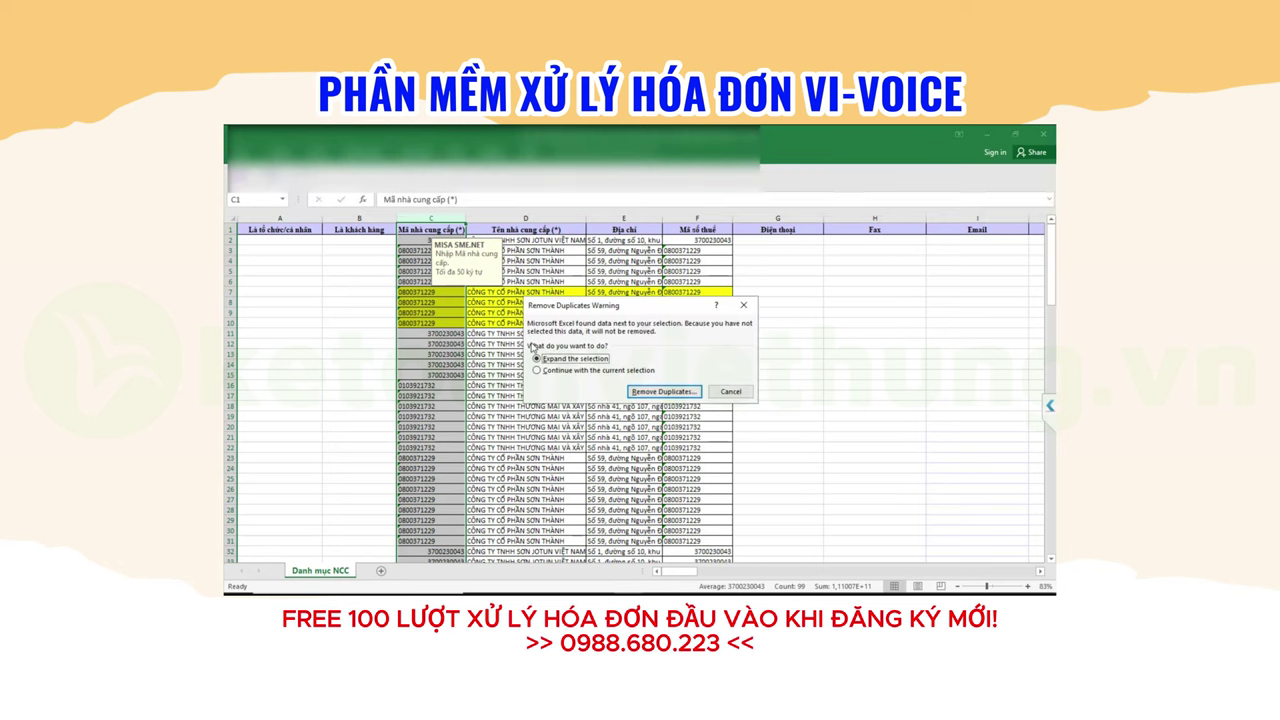
click(659, 392)
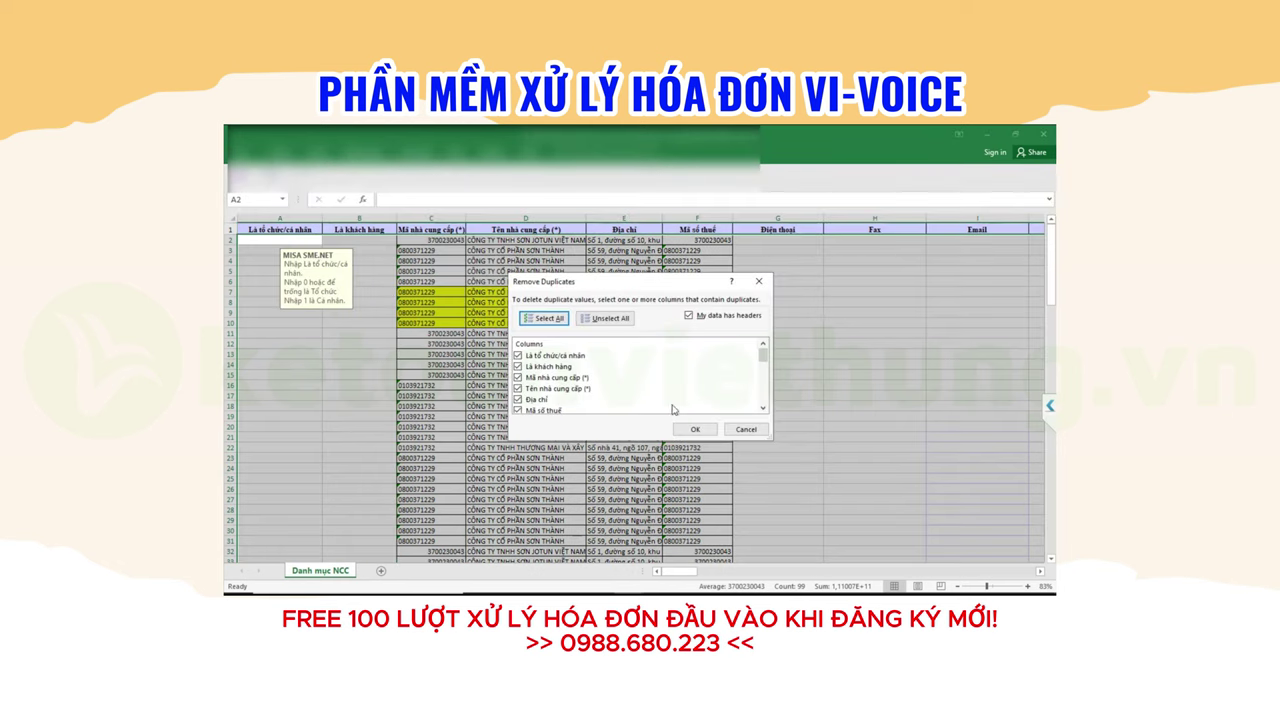
click(695, 429)
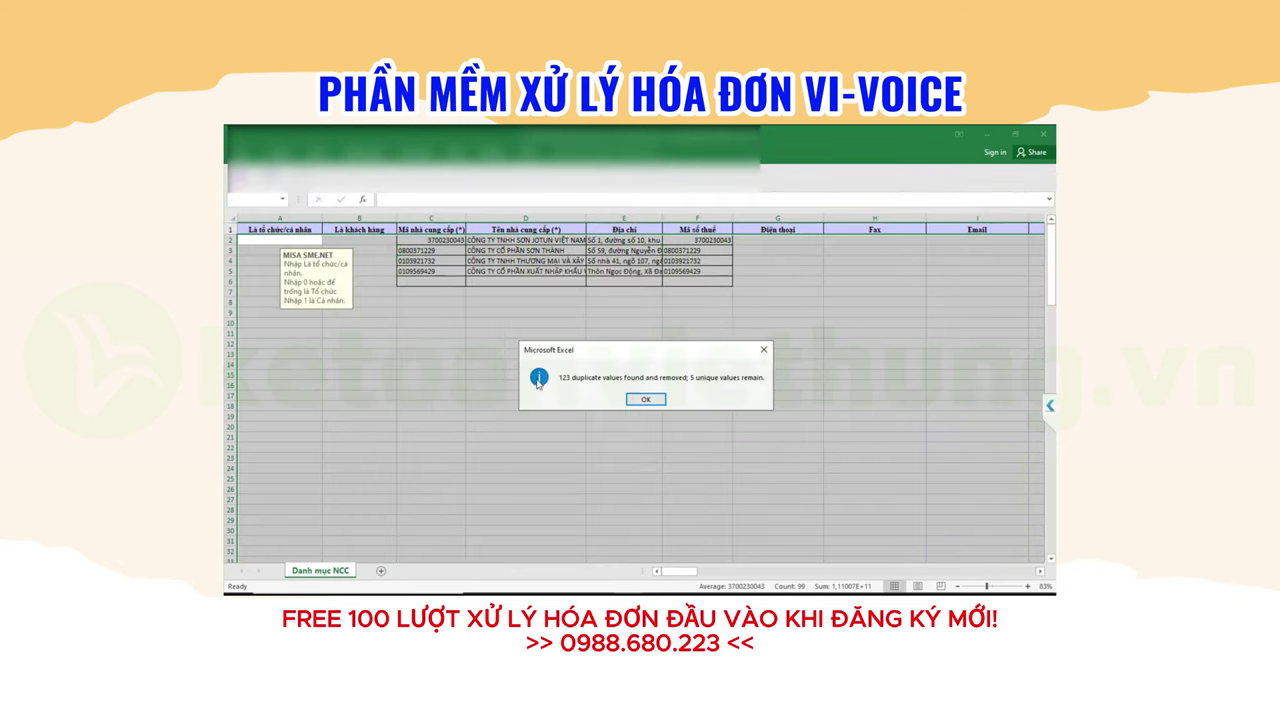
click(637, 401)
Review supplier code C3, tidy the empty row 6 through its row menu, and check cell E5's note
click(440, 251)
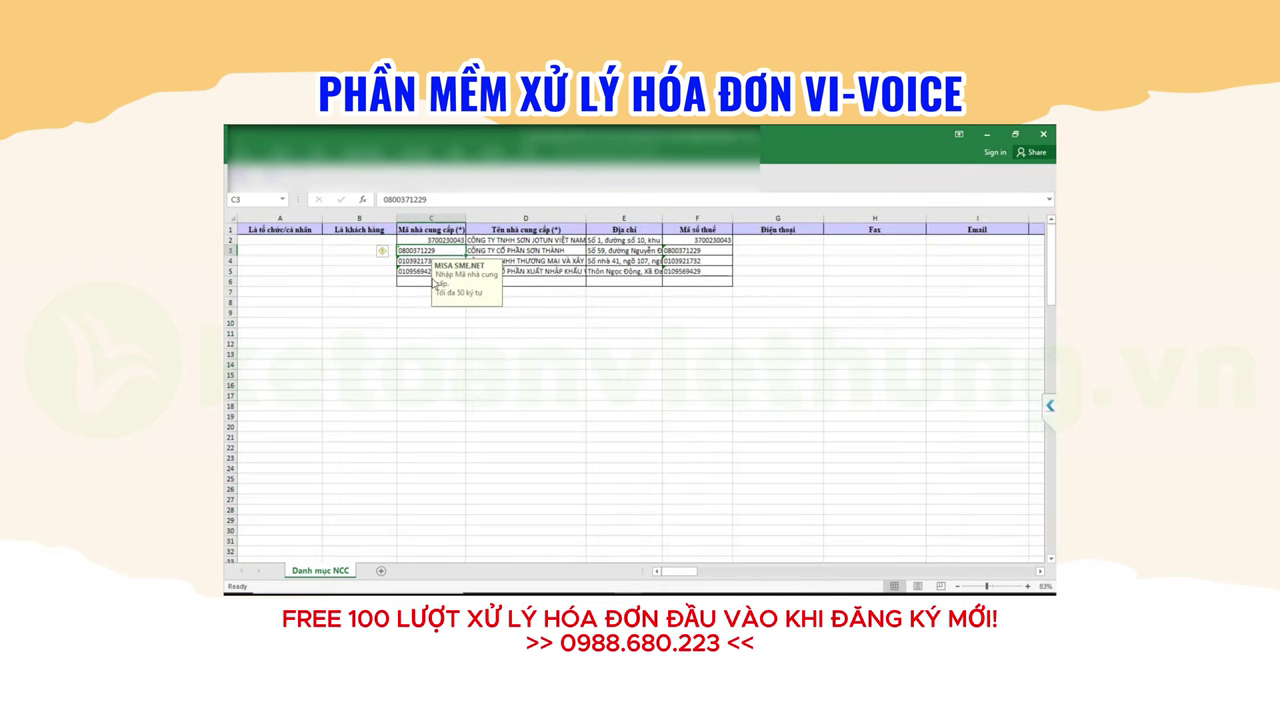
click(229, 282)
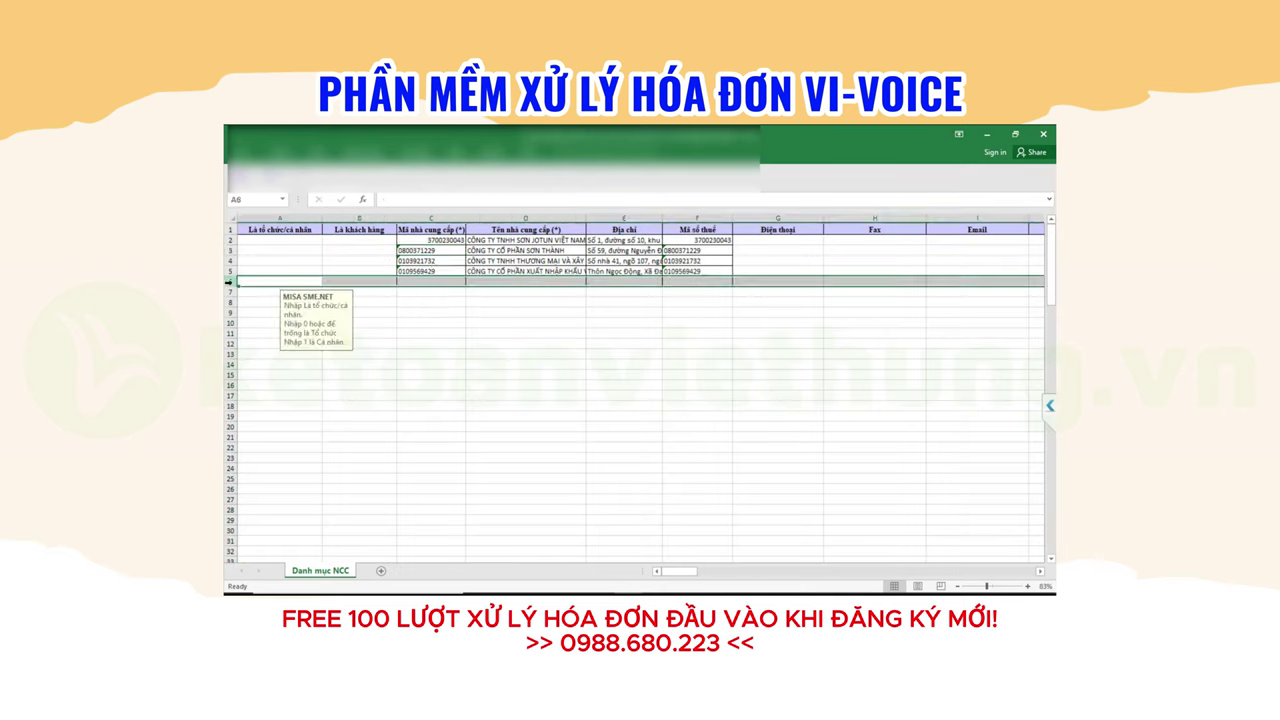
right_click(229, 282)
click(265, 386)
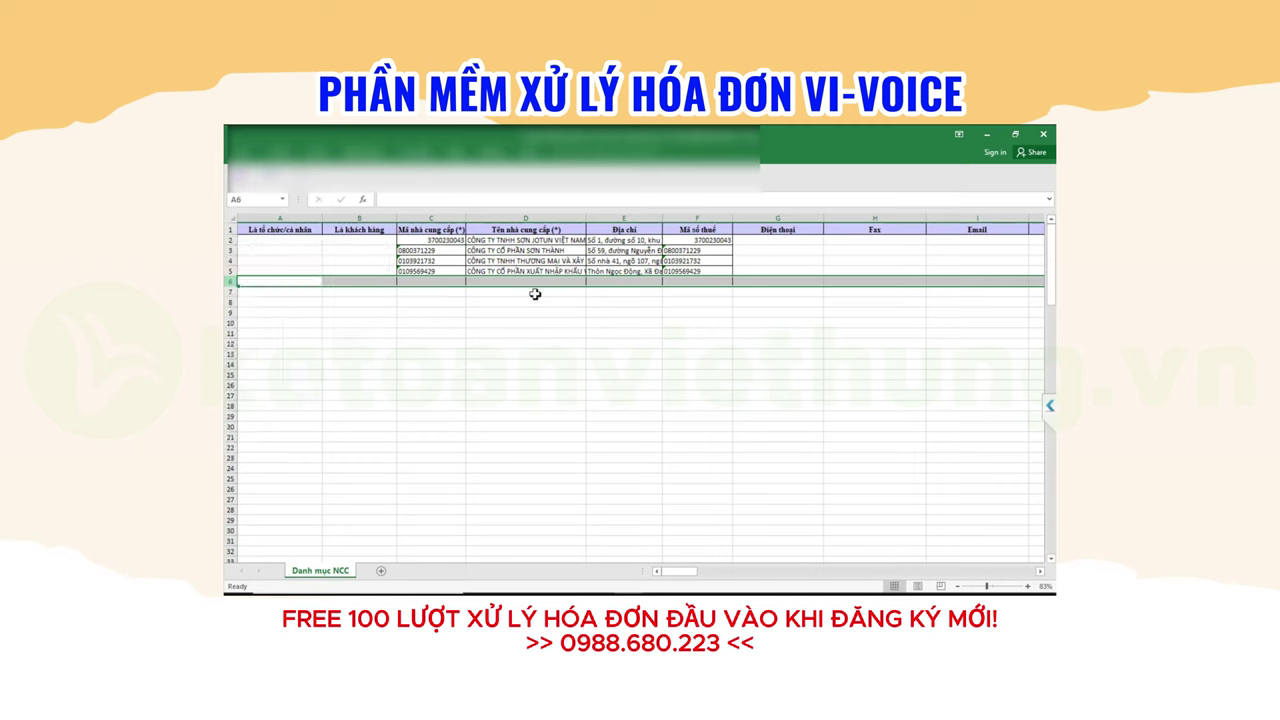
click(632, 272)
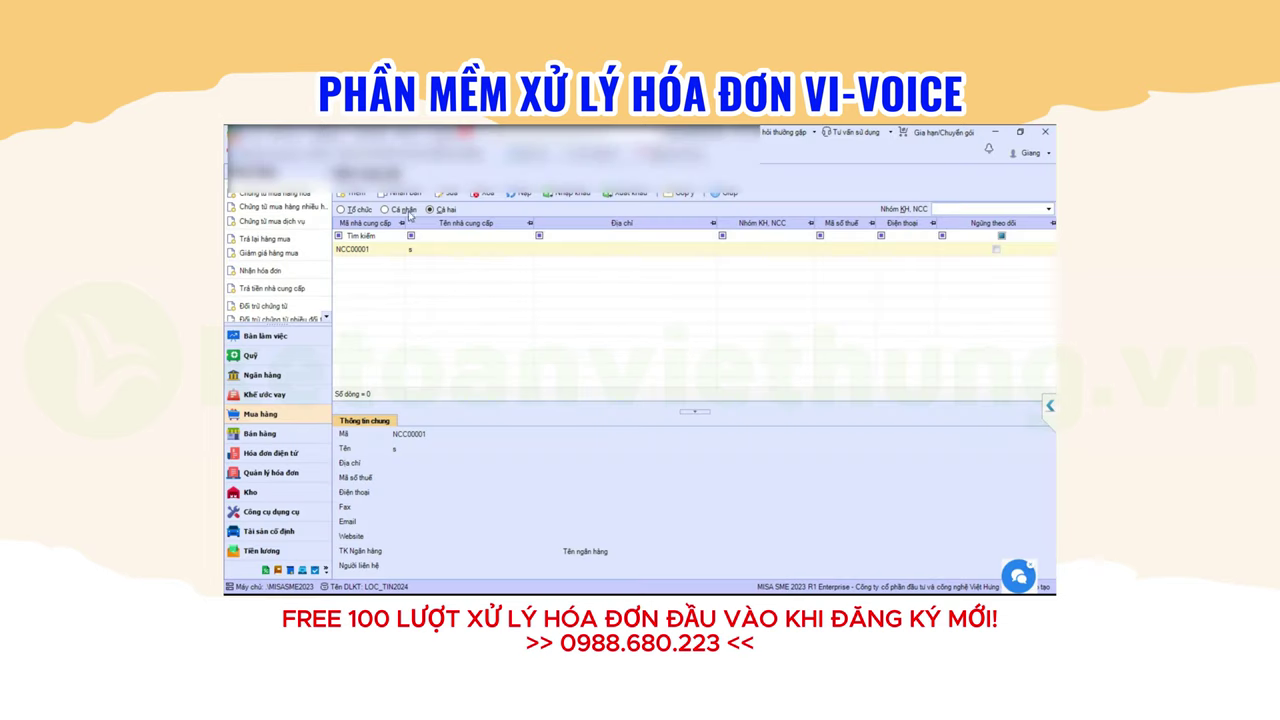
Import suppliers from Copy of Mau_danh_muc_nha_cung_cap.xls, passing through column matching and data checks
click(566, 194)
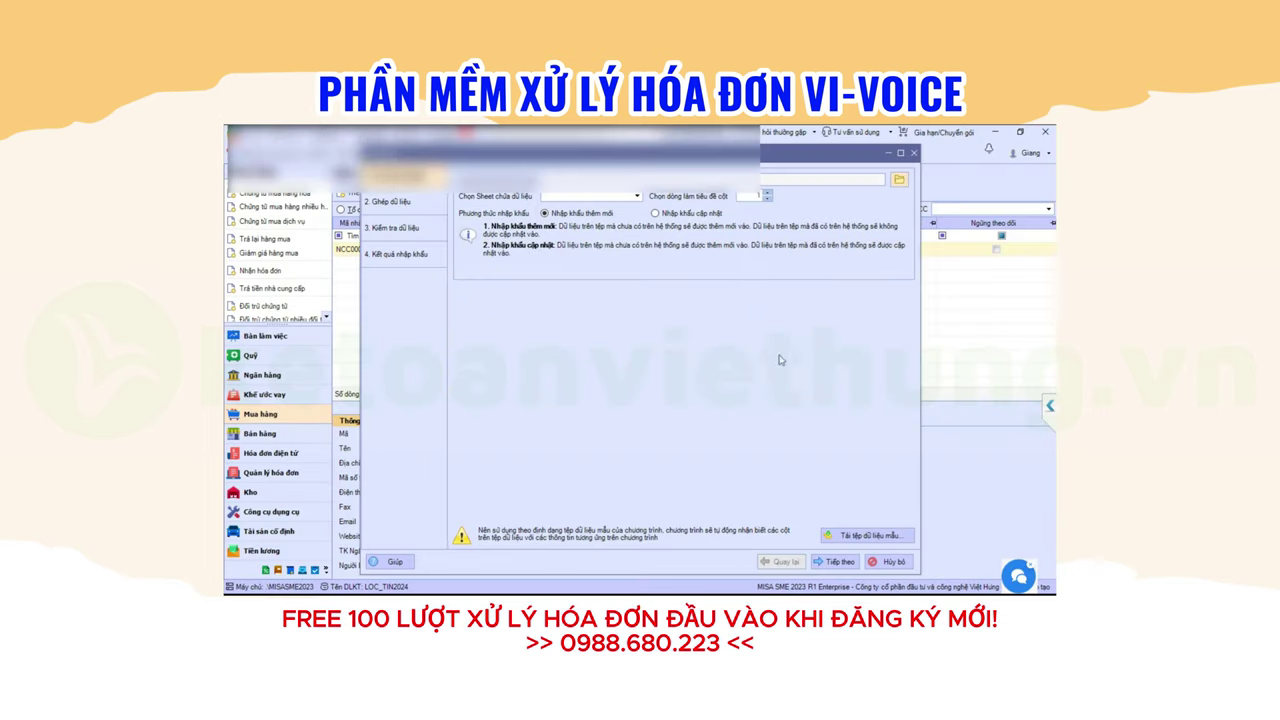
click(899, 180)
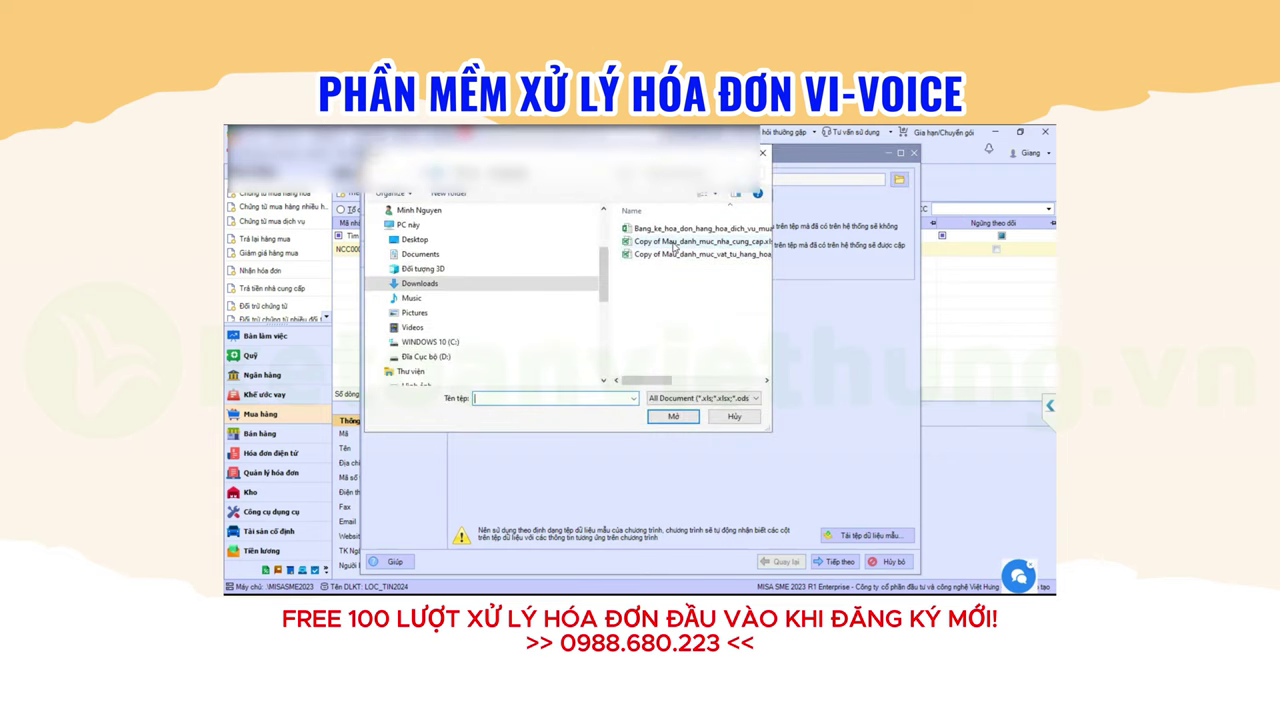
click(675, 241)
key(Return)
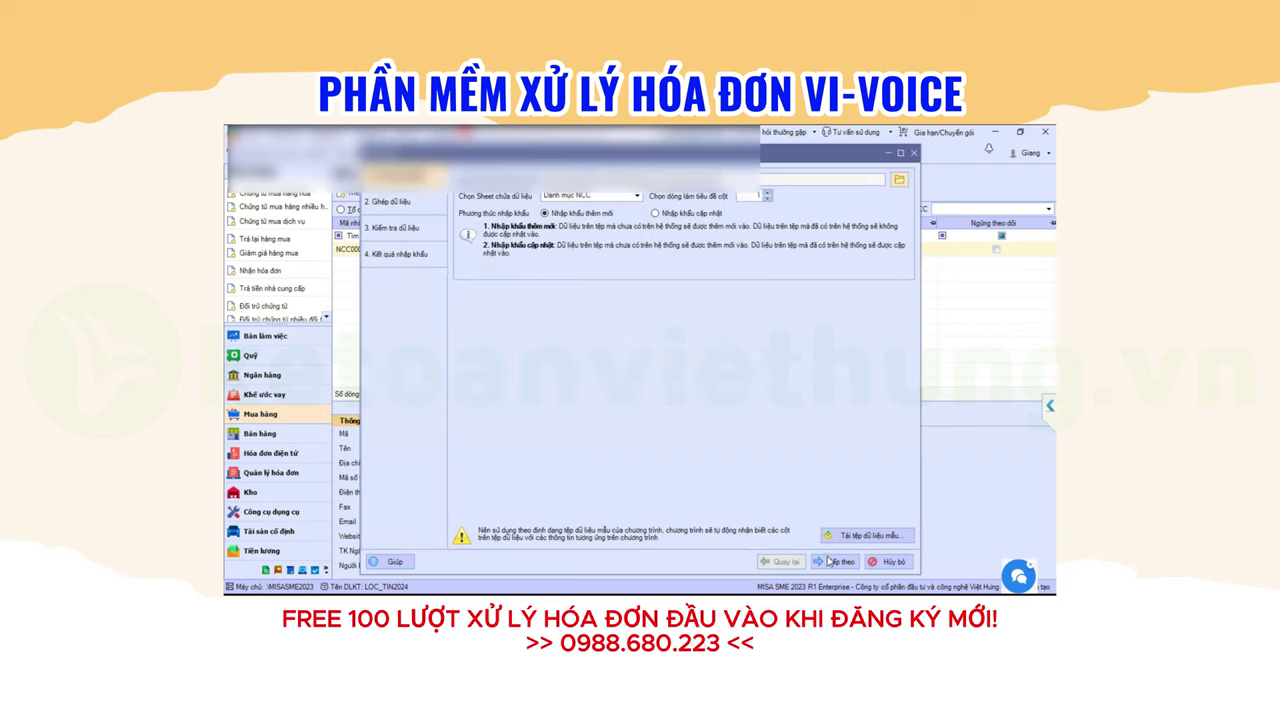
click(834, 561)
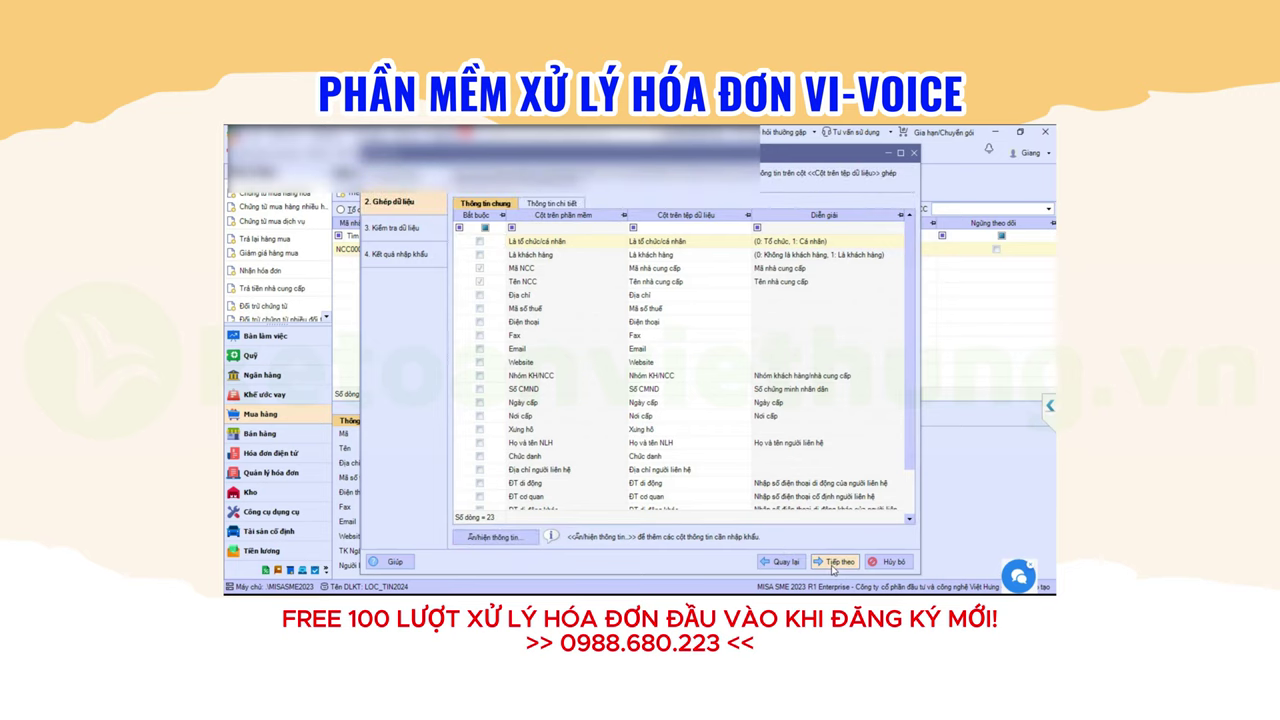
click(832, 561)
click(828, 561)
Close the import wizard, delete placeholder supplier NCC00001, and return to the Excel invoice workbook
click(880, 561)
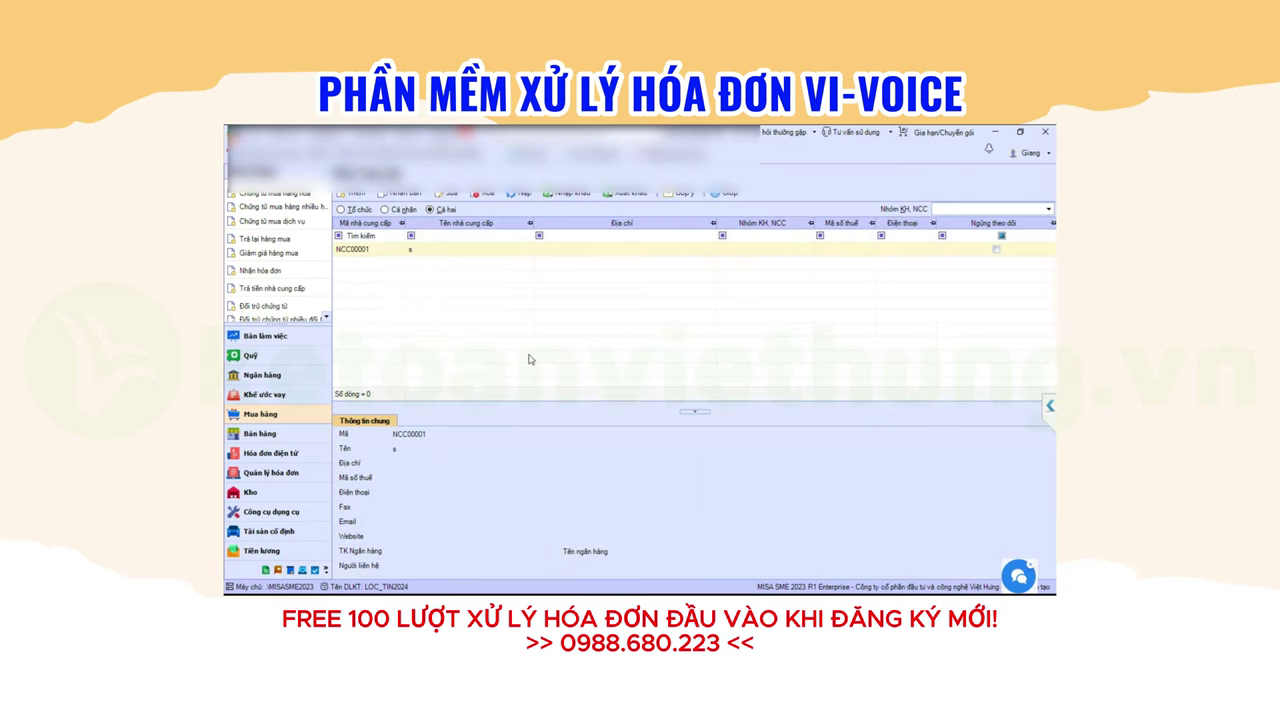
click(483, 192)
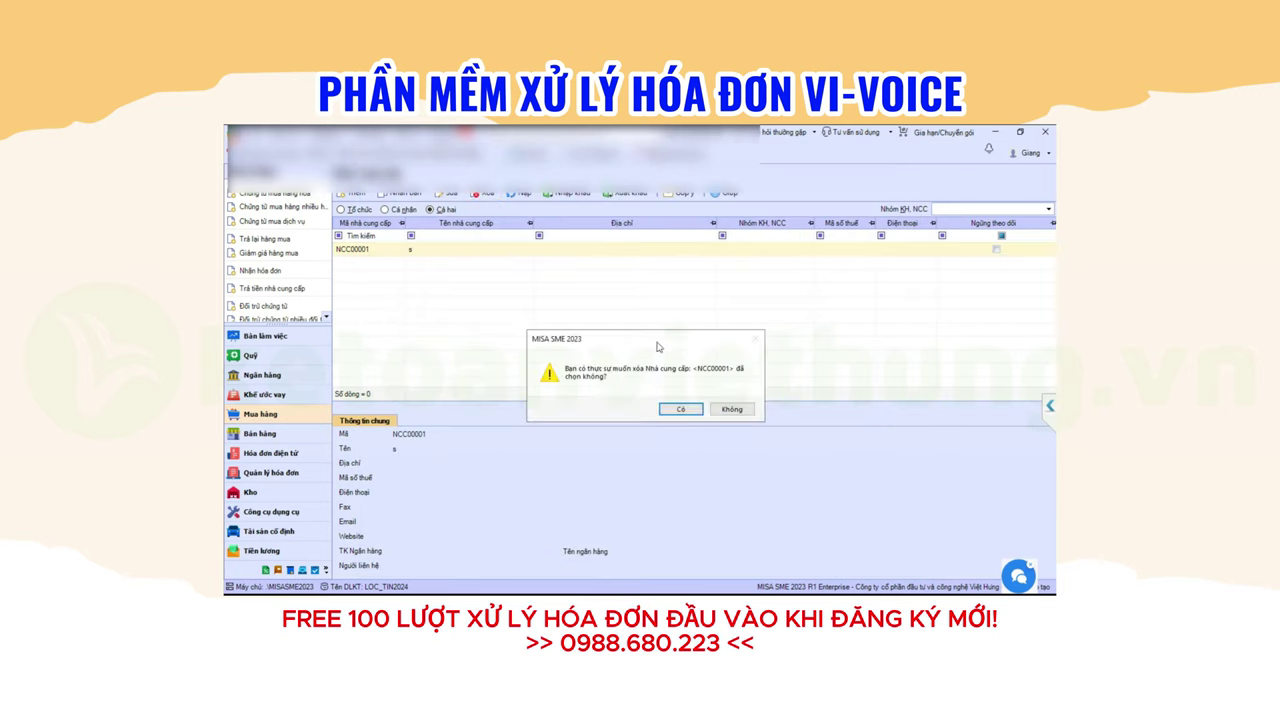
click(681, 409)
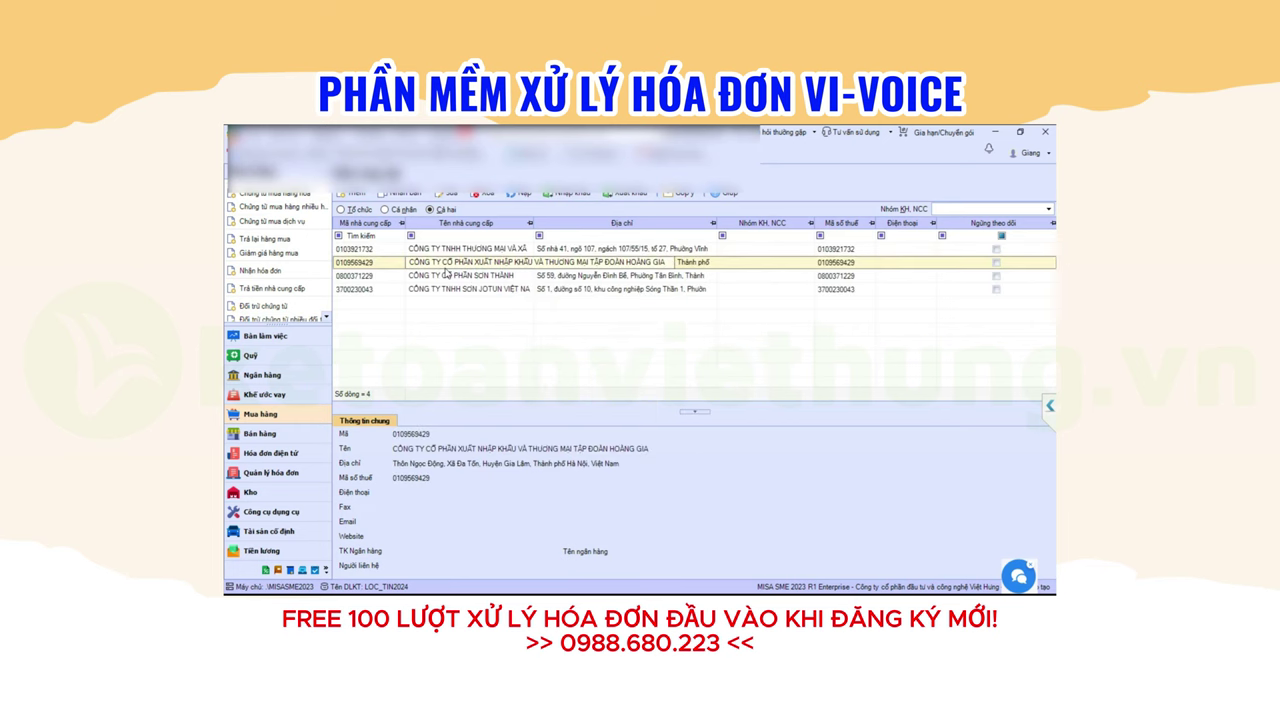
key(alt+Tab)
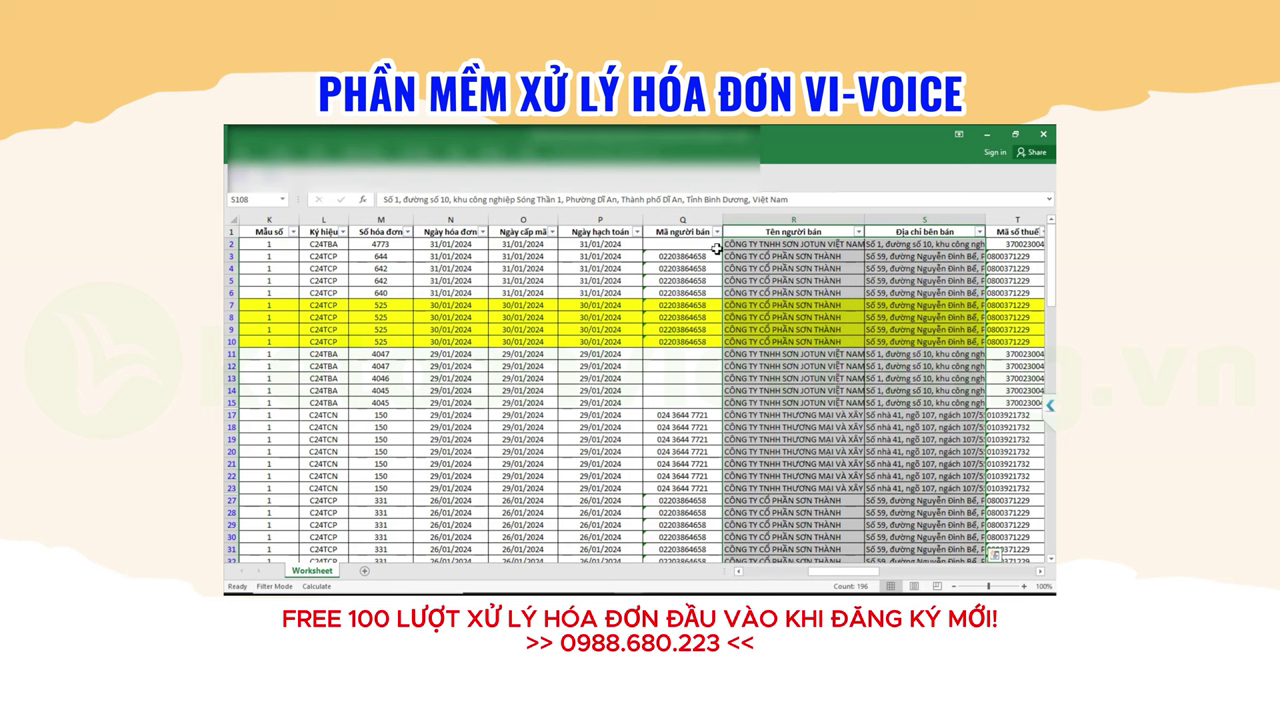
Filter the Mã người bán column to the first seller code only, then select Q4
click(716, 232)
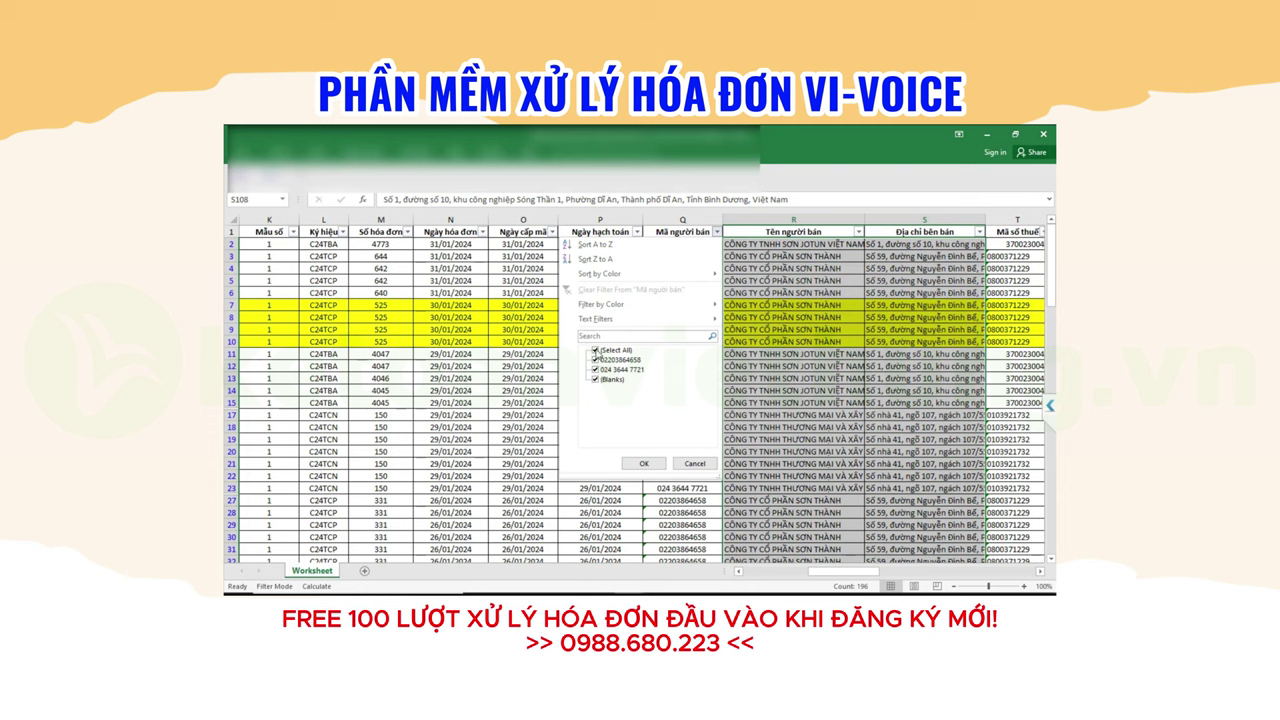
click(595, 350)
click(596, 360)
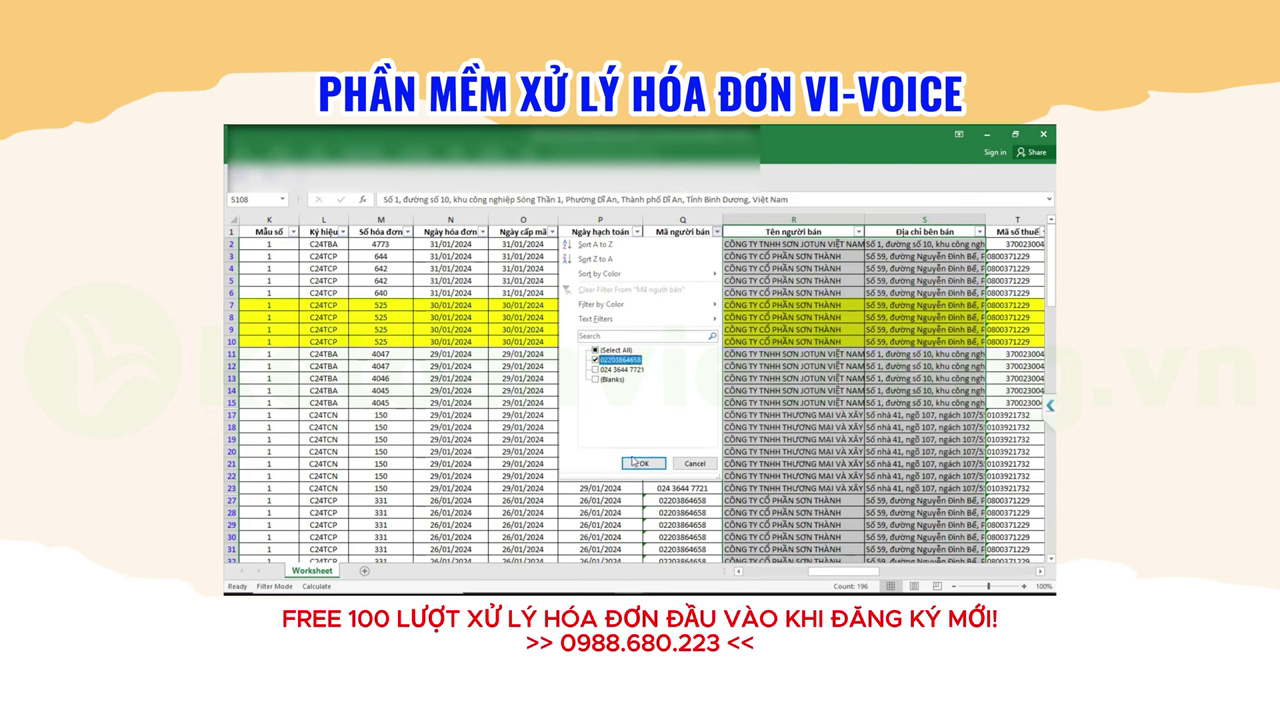
click(644, 463)
click(672, 257)
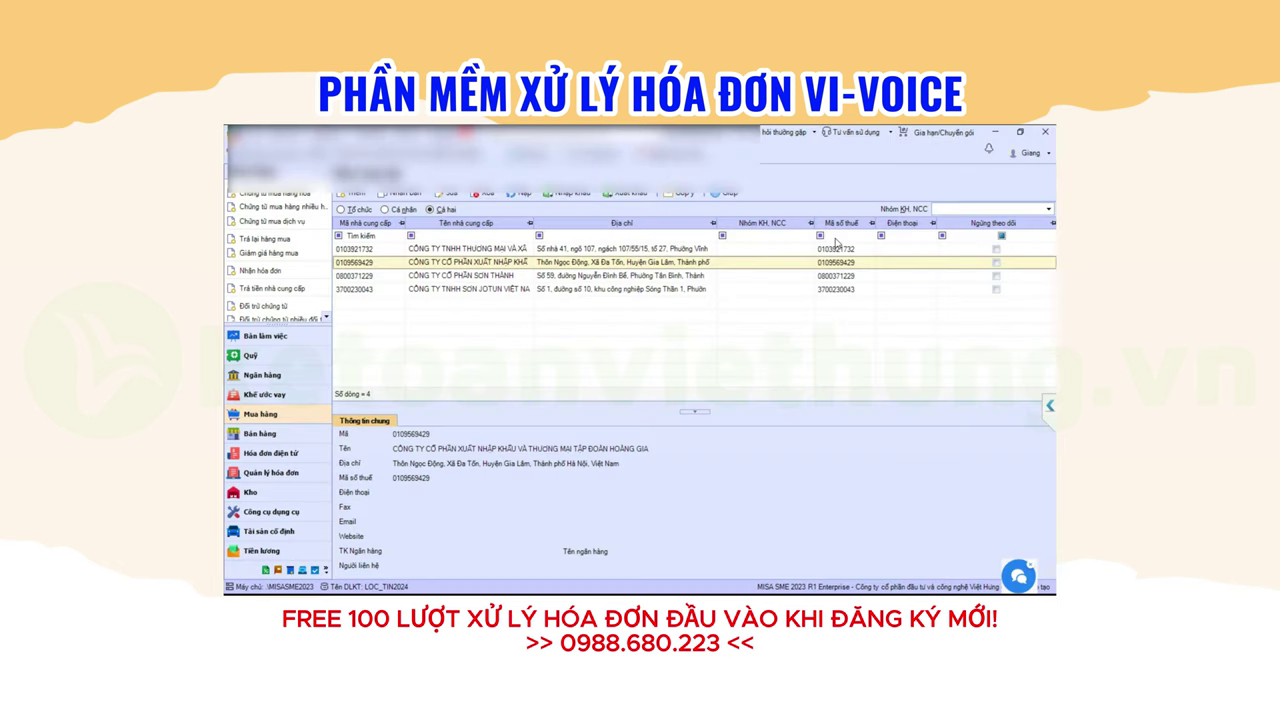
Filter MISA's supplier list by the tax code from Excel cell T4, leaving CÔNG TY CỔ PHẦN SƠN THÀNH
click(836, 237)
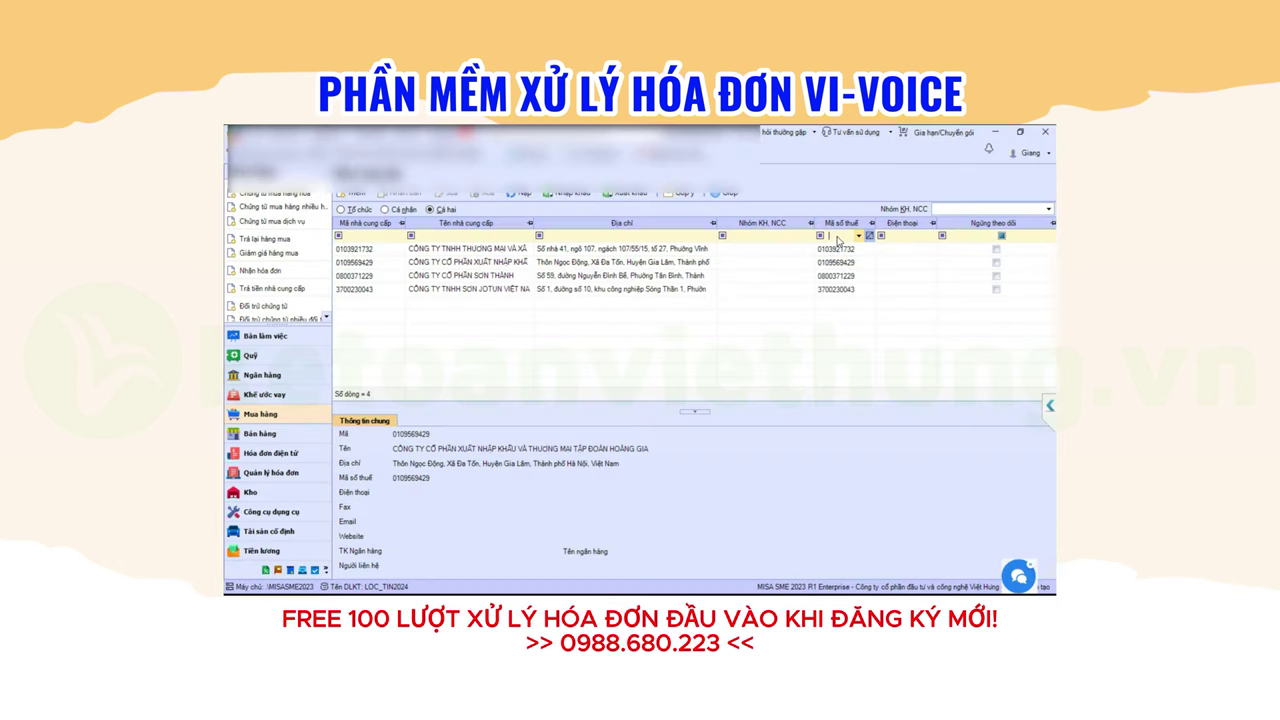
key(ctrl+v)
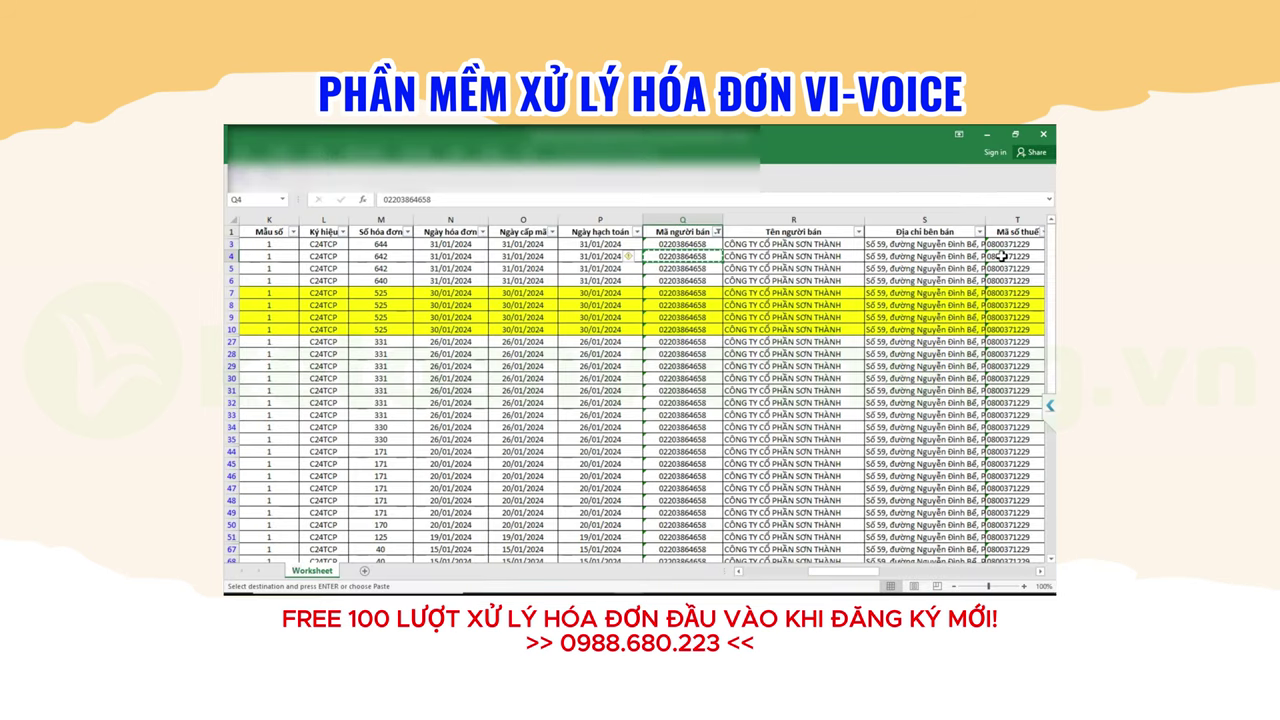
click(1003, 256)
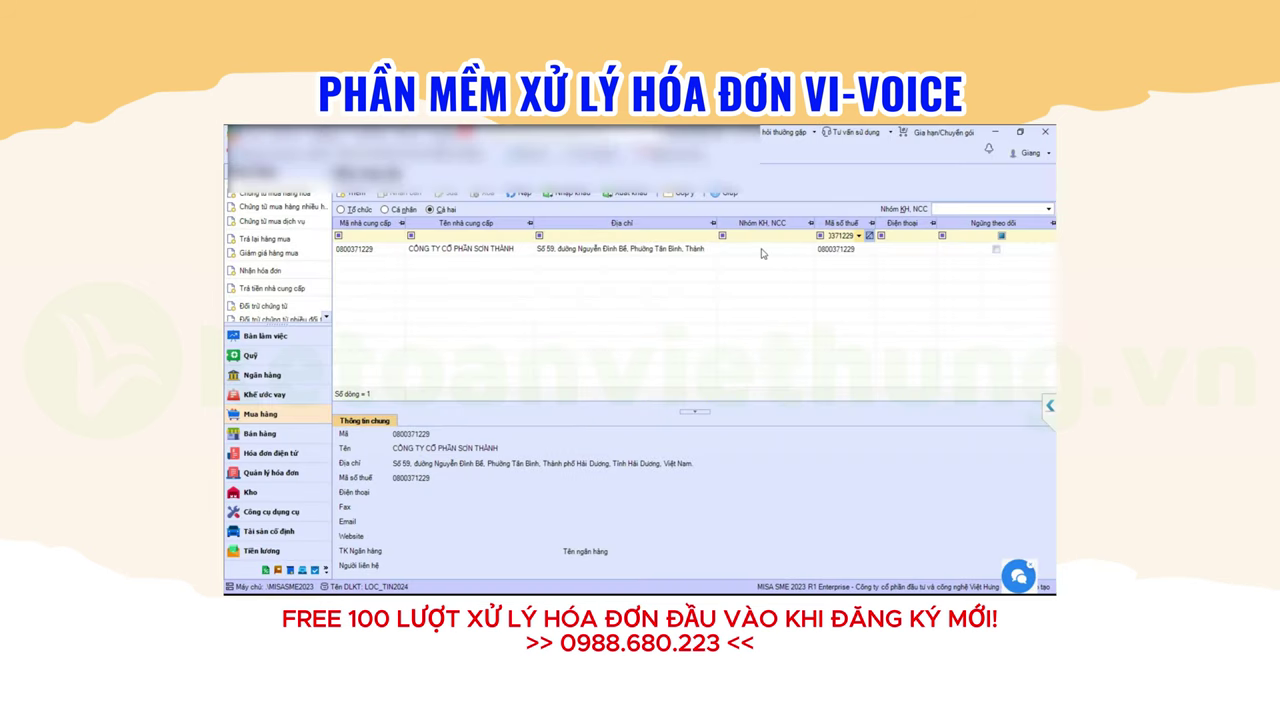
click(762, 253)
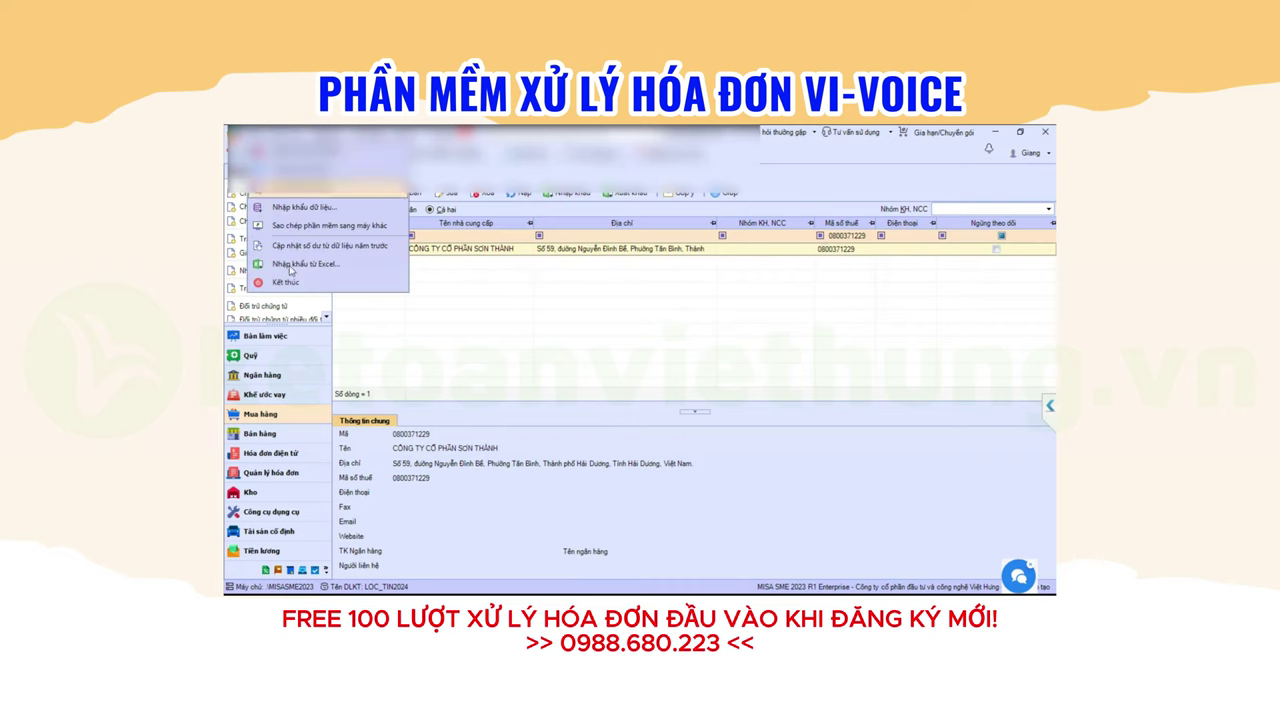
In Import from Excel, choose Mua hàng qua kho under Mua hàng and download its sample template
click(292, 272)
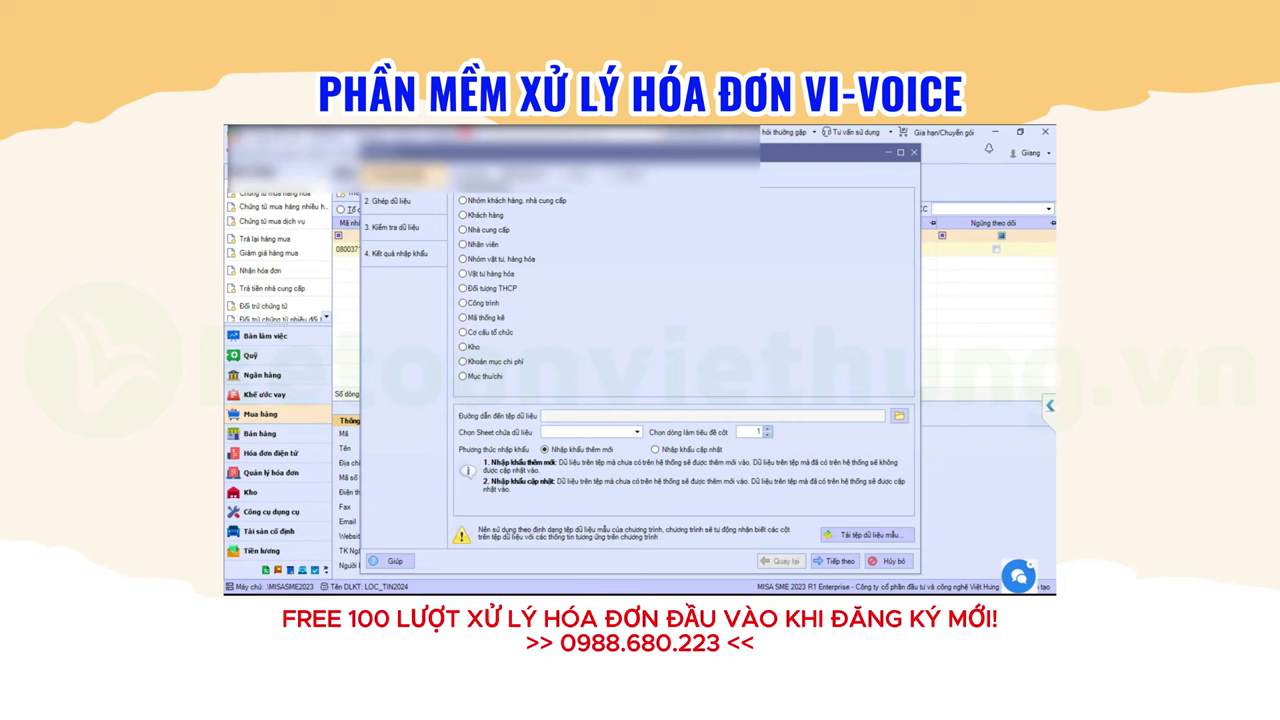
click(514, 186)
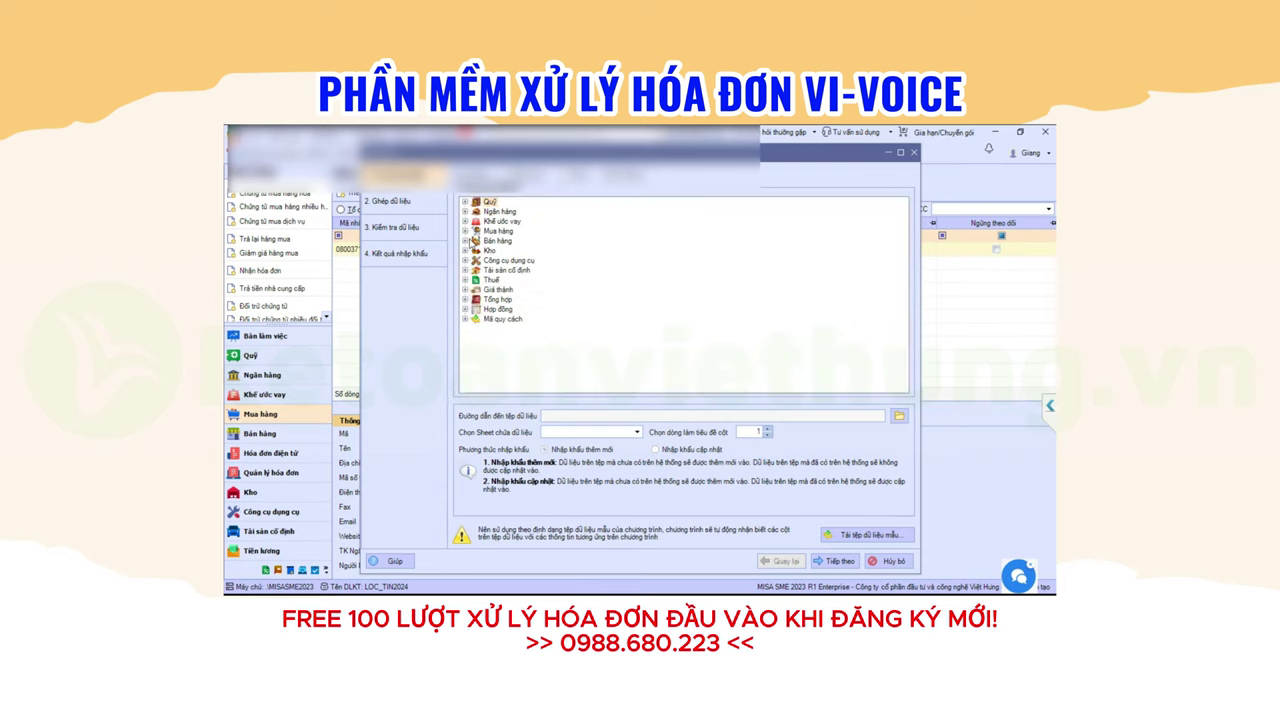
click(467, 241)
click(465, 231)
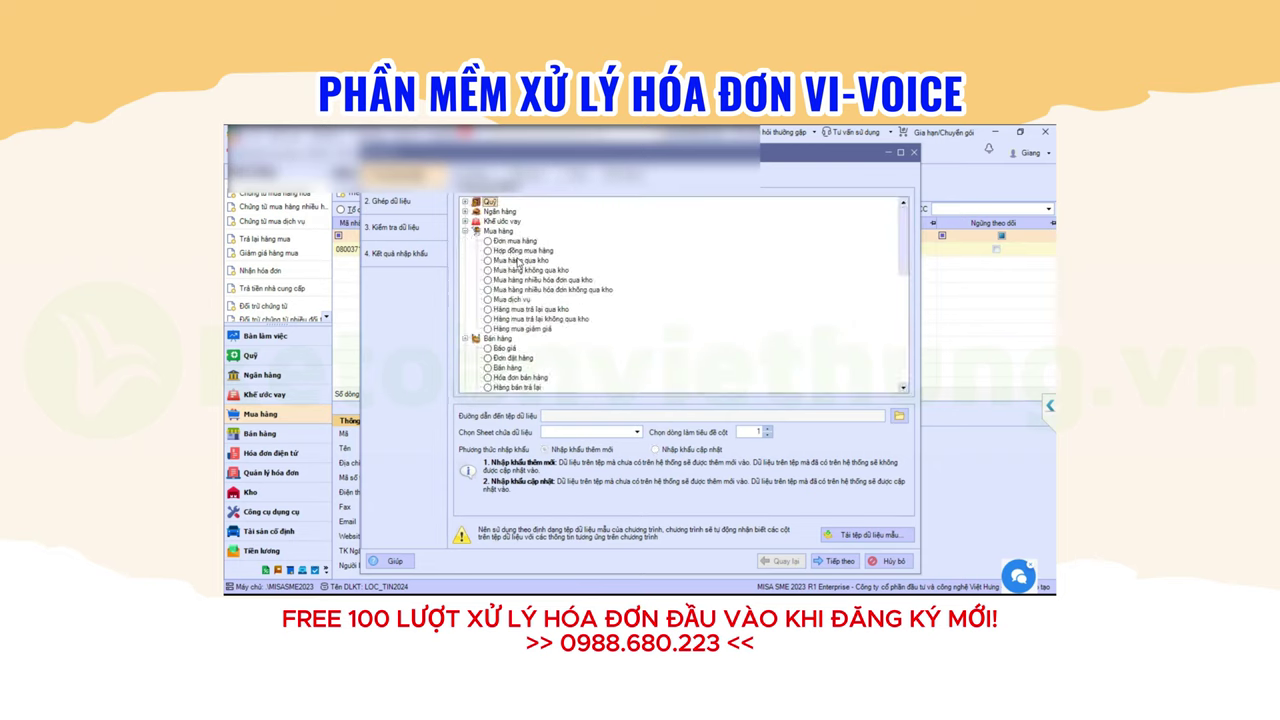
click(488, 260)
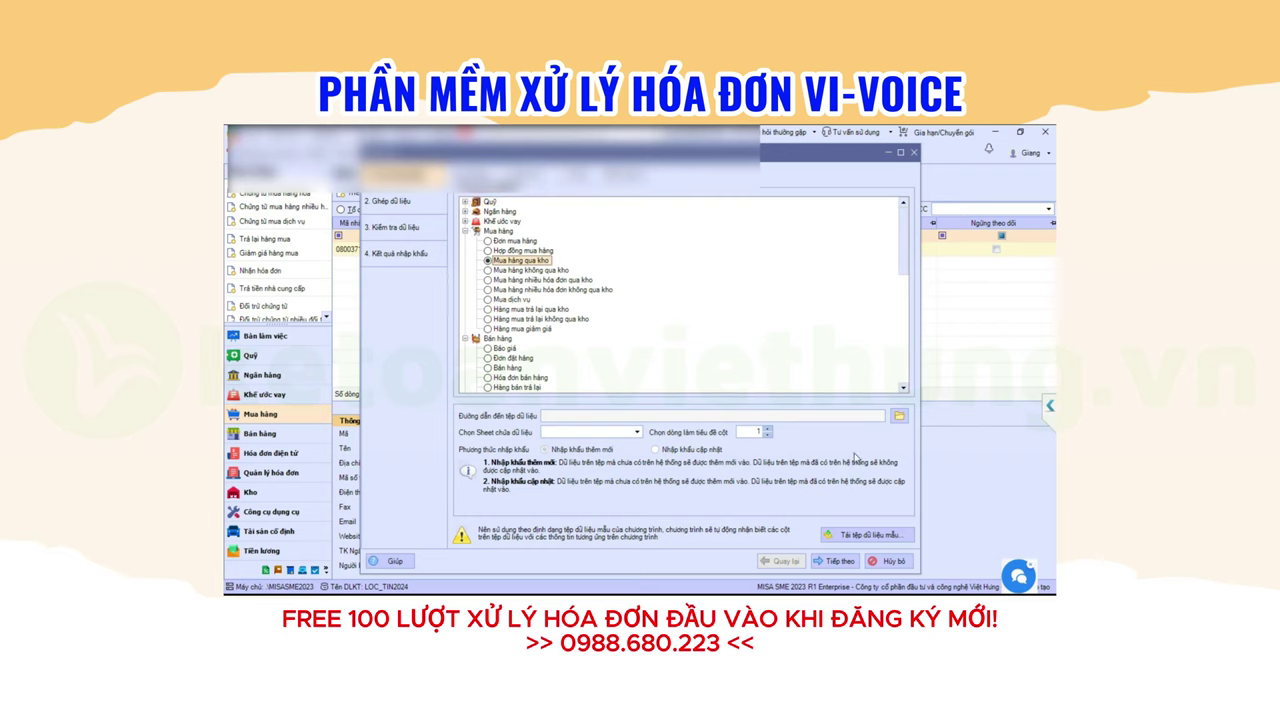
click(858, 534)
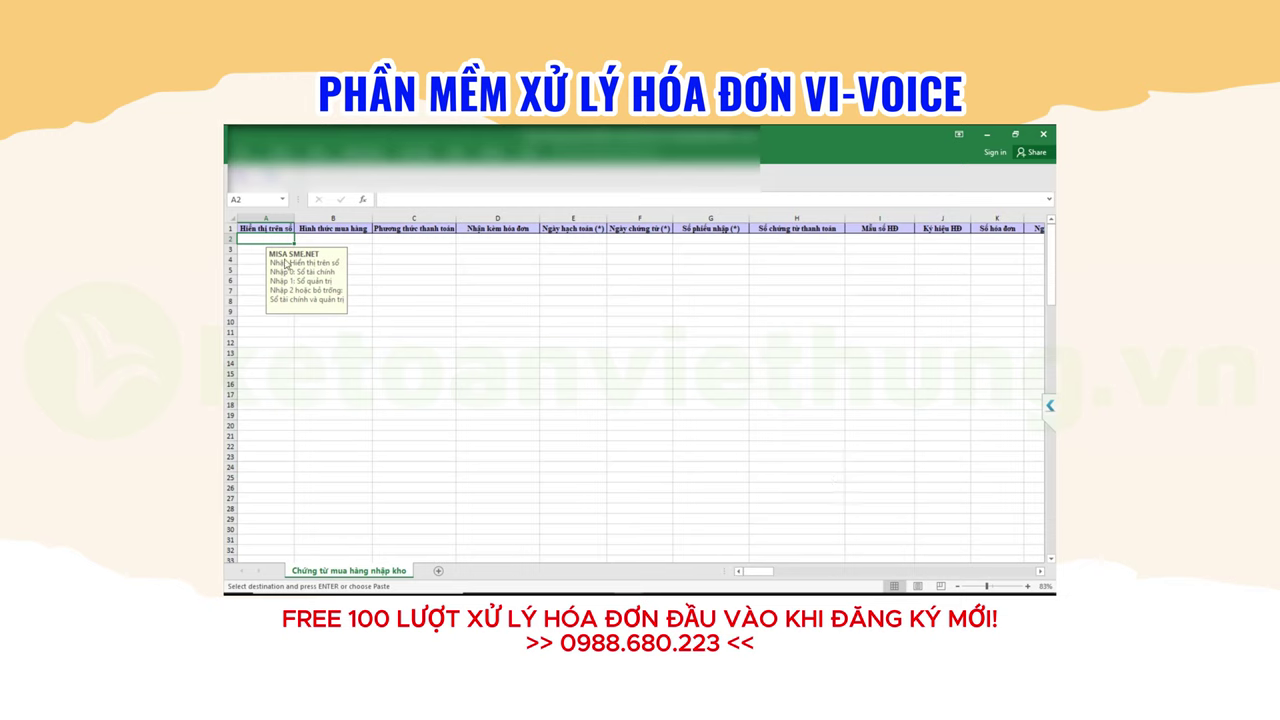
Read the notes on the Ngày hạch toán, Ngày chứng từ, Số phiếu nhập and Số hóa đơn columns
drag(563, 238, 575, 377)
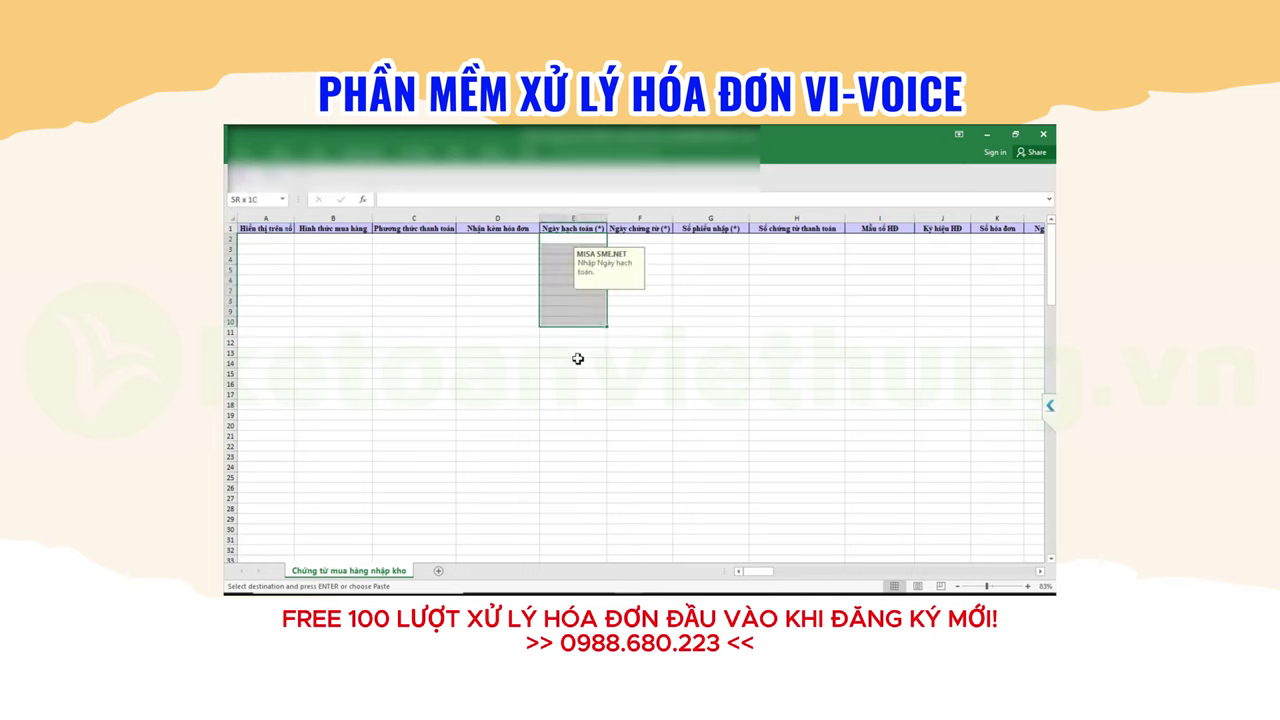
drag(645, 238, 640, 334)
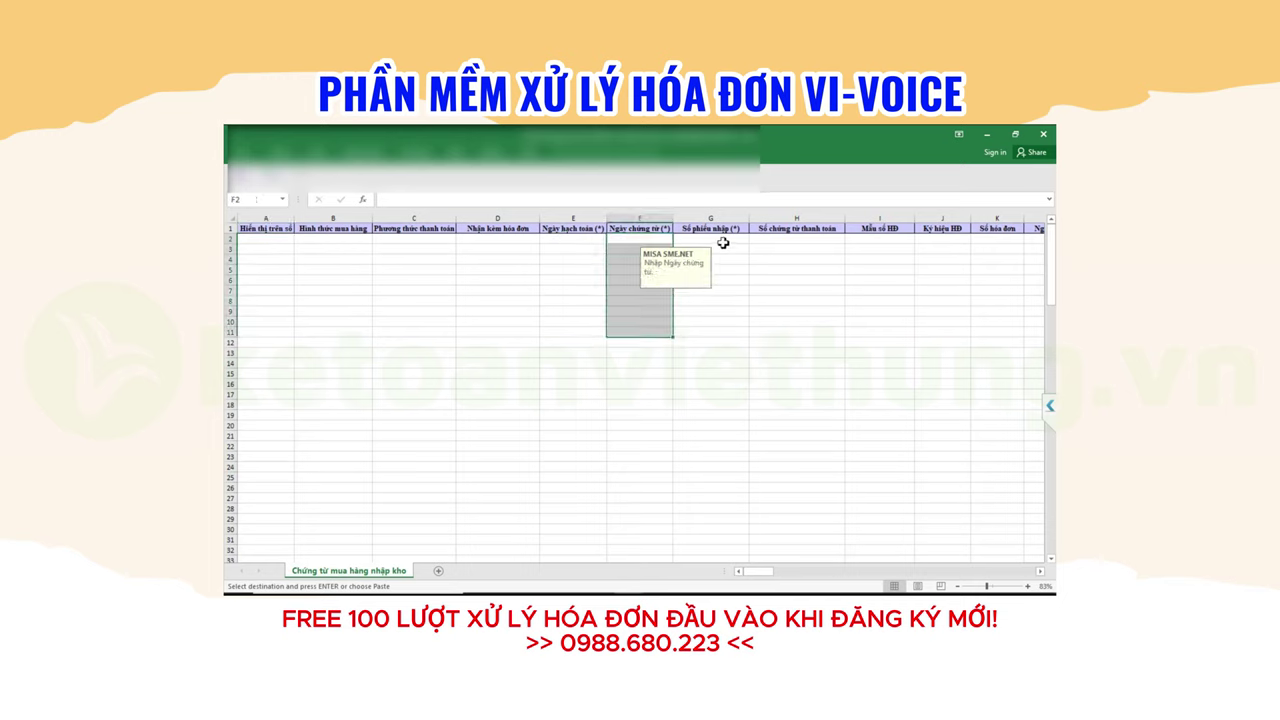
drag(720, 240, 728, 365)
drag(997, 243, 995, 333)
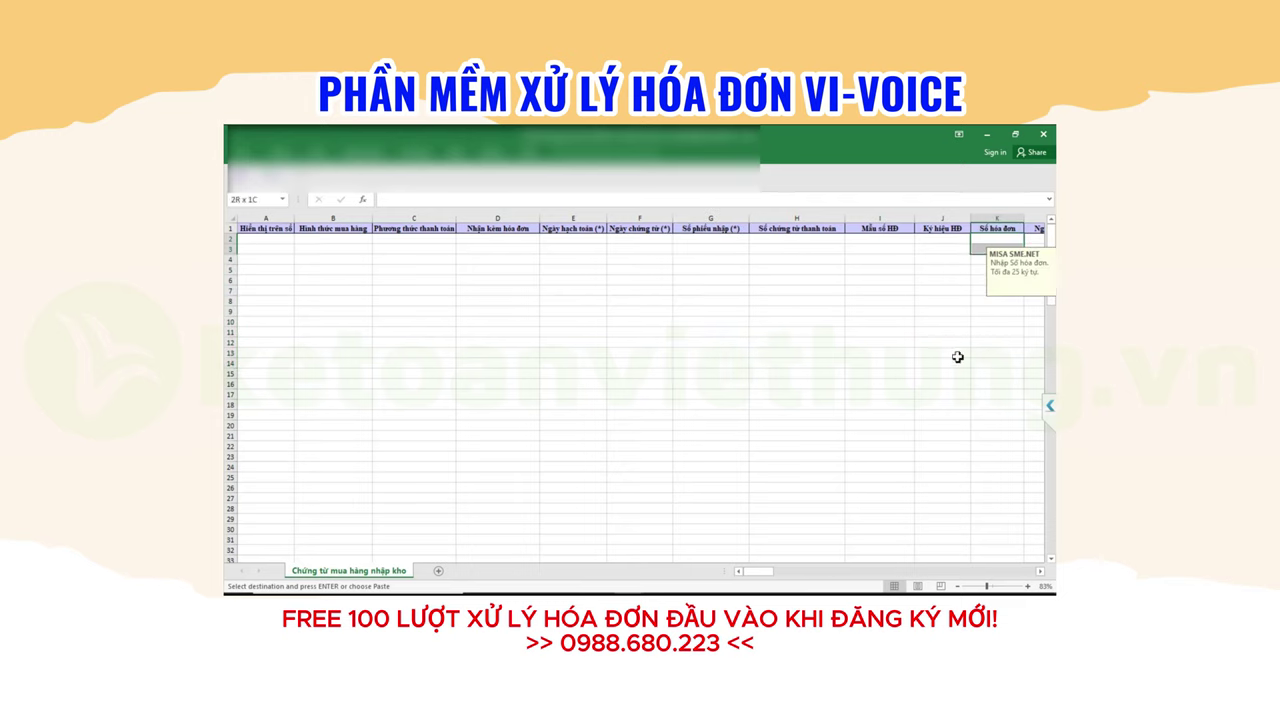
drag(760, 571, 768, 576)
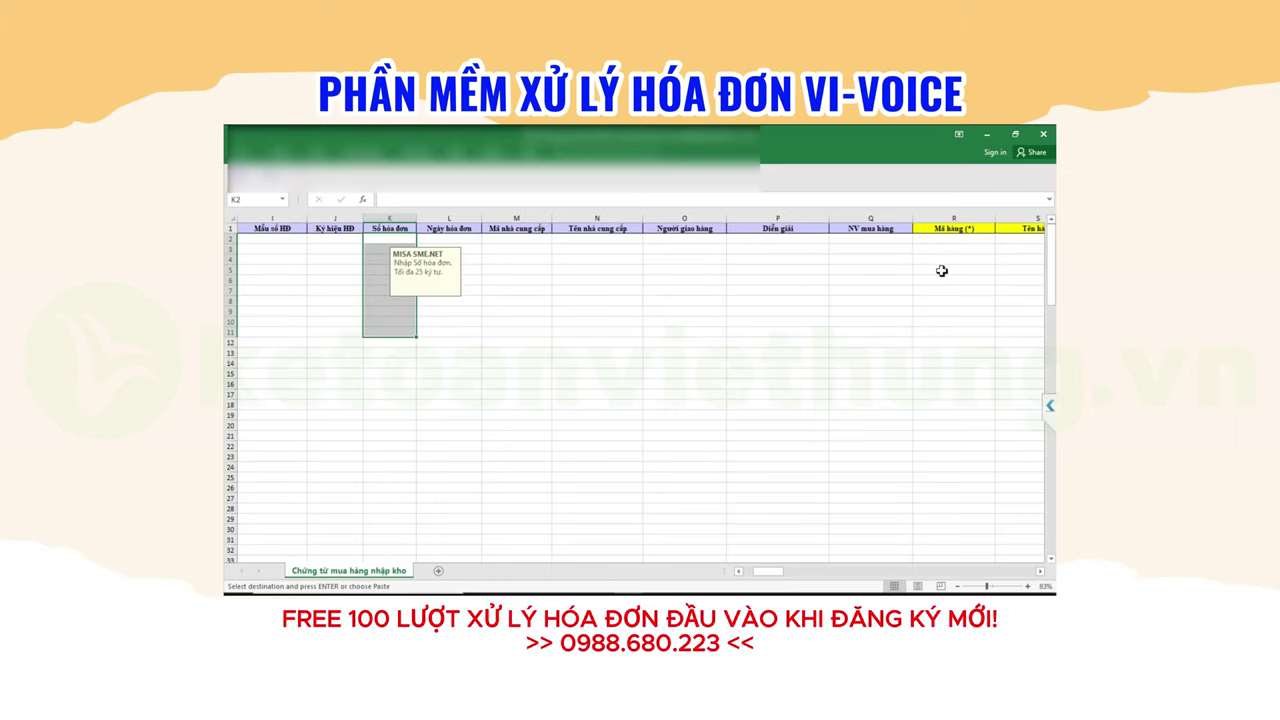
key(alt+Tab)
key(alt+Tab)
key(alt+Tab)
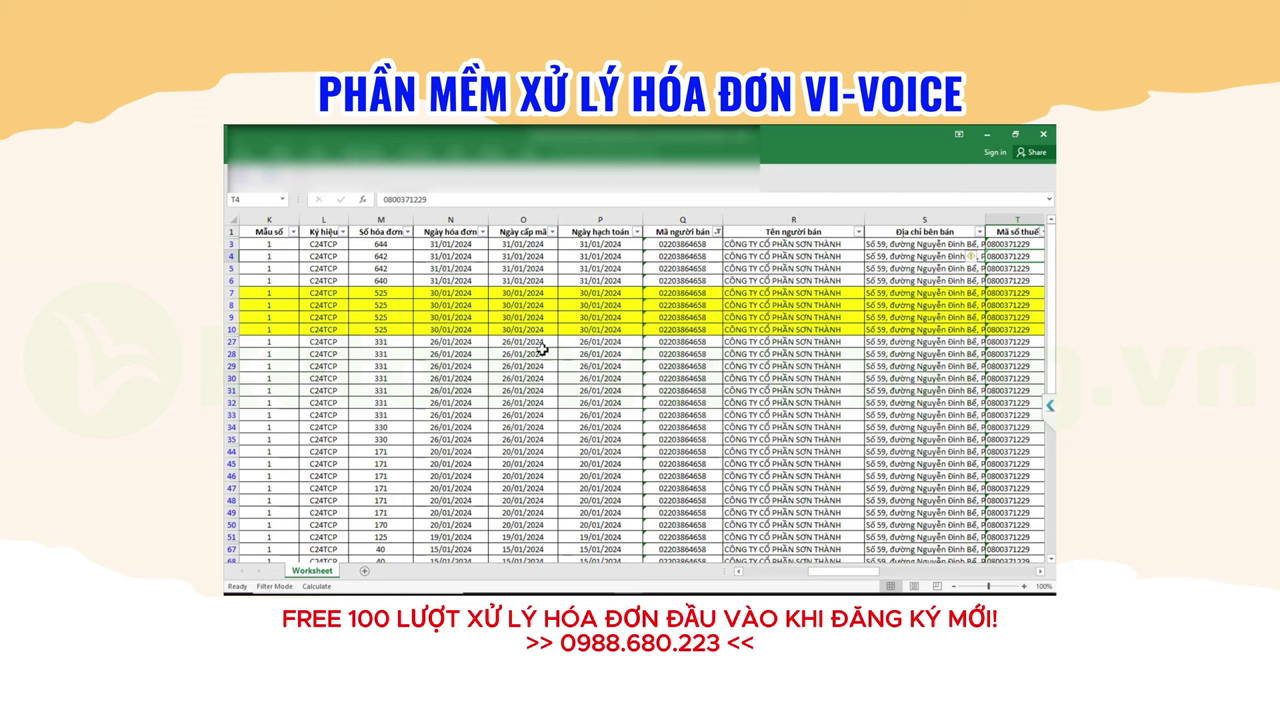
Copy the invoice dates N3:N90 from the source sheet into template columns L, E and F
click(467, 246)
scroll(457, 400, down, 2)
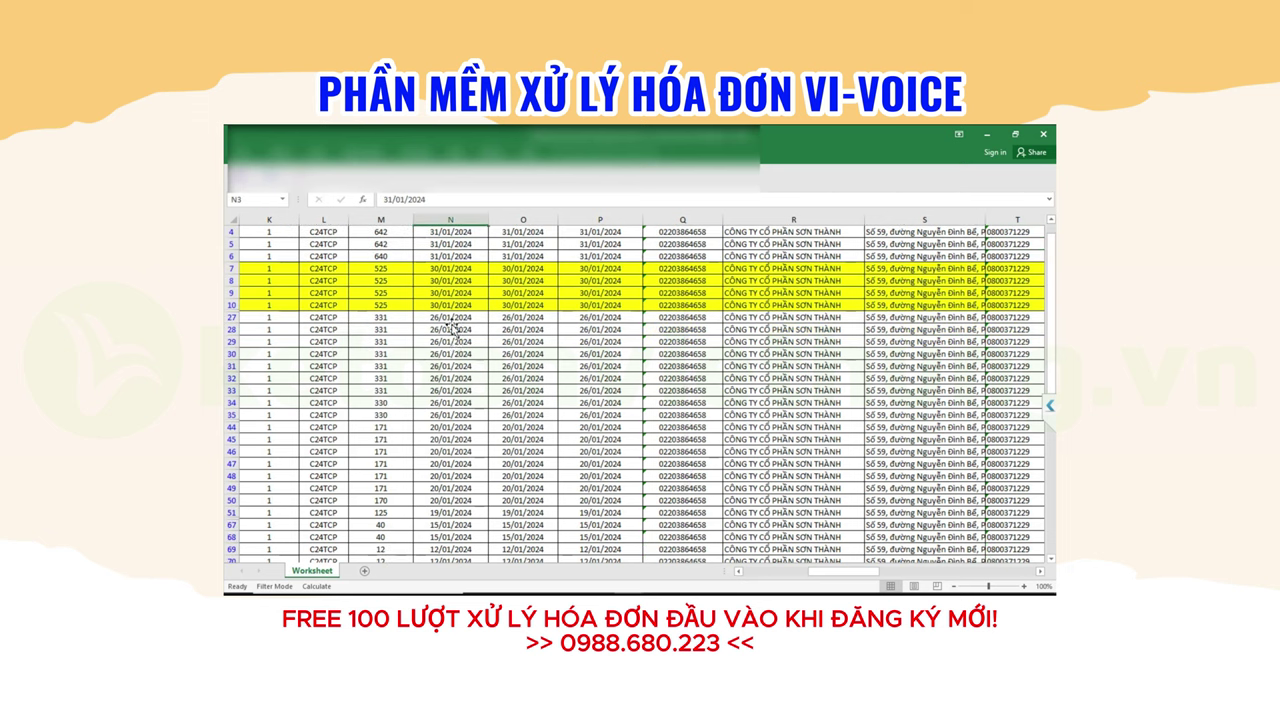
scroll(457, 405, down, 5)
scroll(457, 420, down, 7)
shift+click(457, 293)
key(ctrl+c)
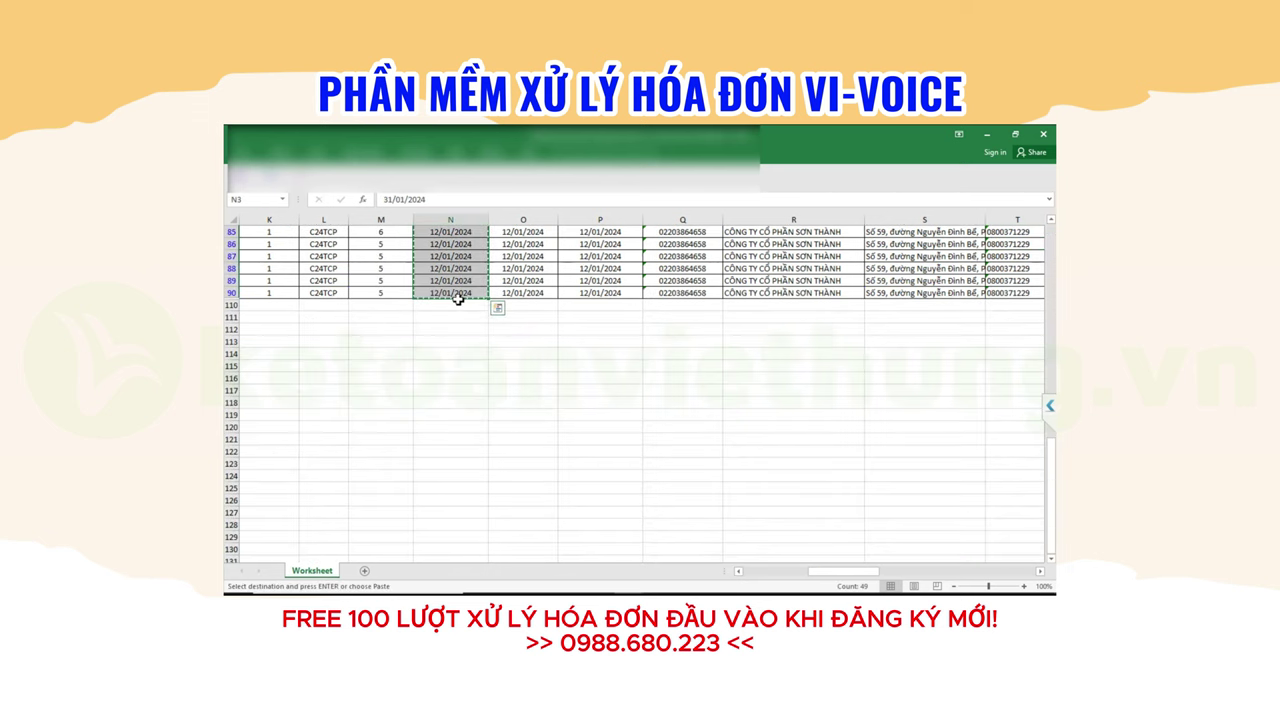
key(alt+Tab)
click(458, 238)
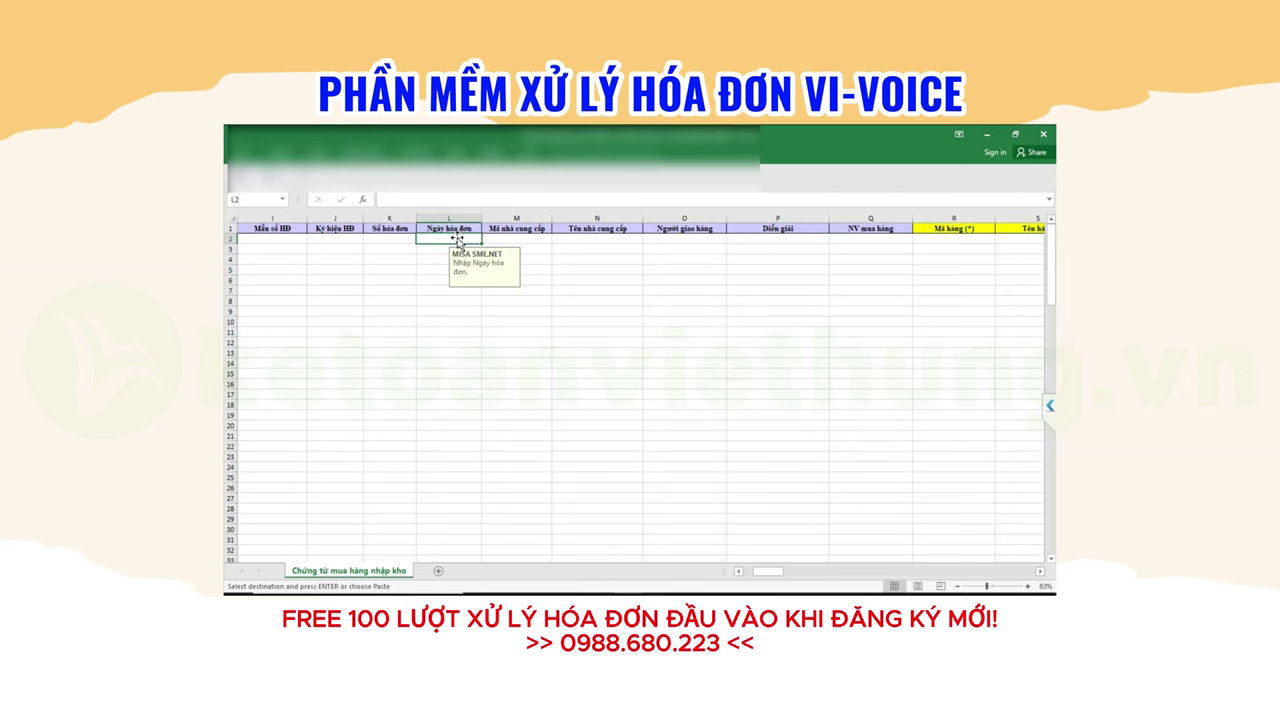
key(ctrl+v)
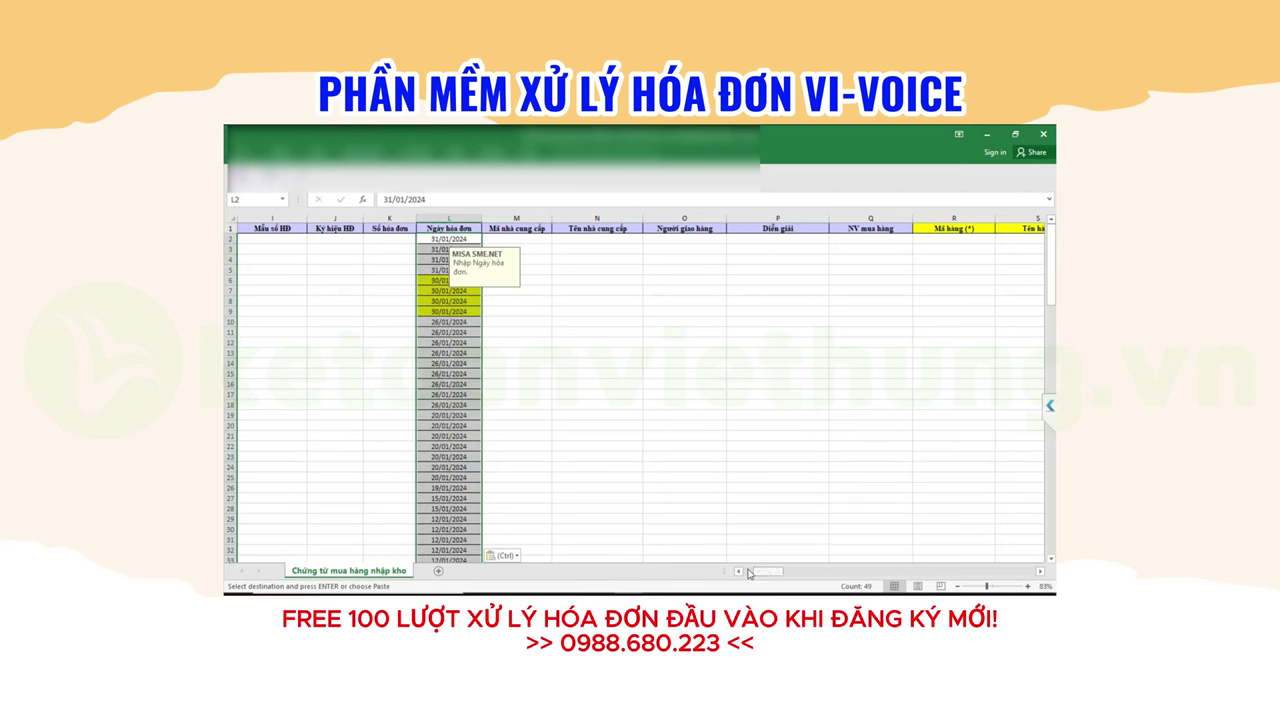
drag(749, 573, 741, 572)
drag(569, 239, 640, 239)
key(ctrl+v)
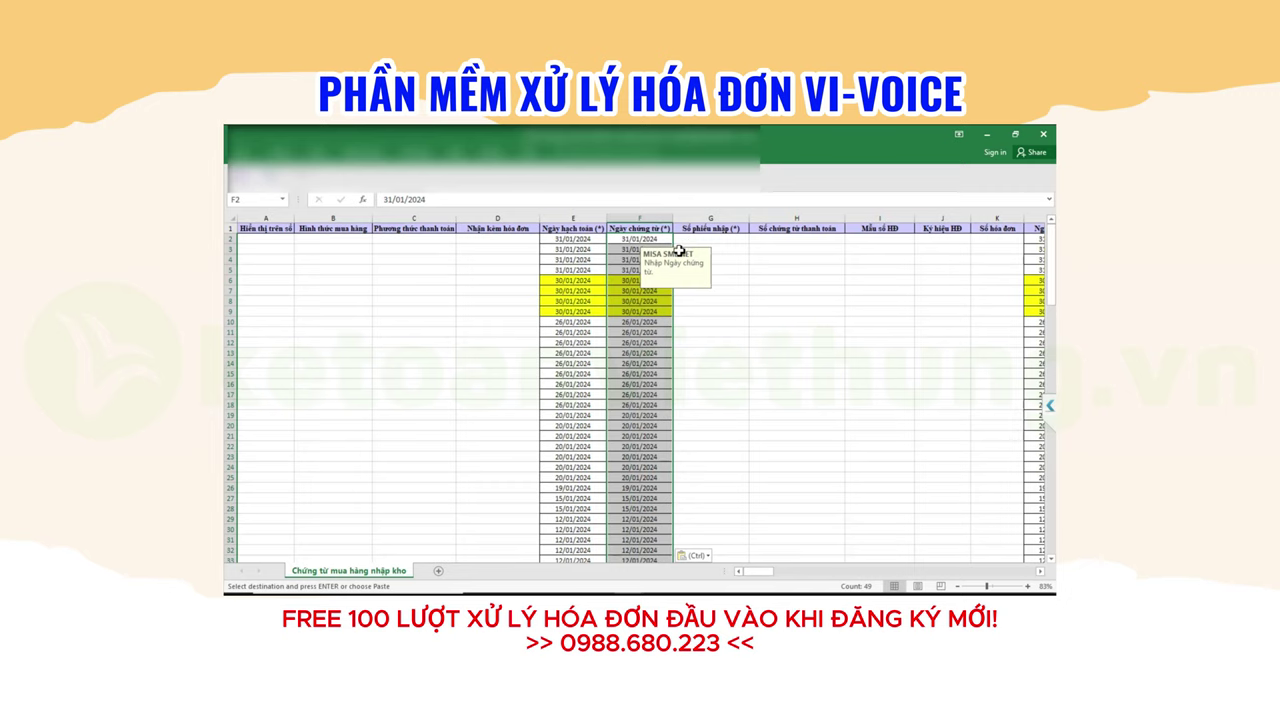
Paste the source invoice numbers into column G as receipt numbers and into column K
key(alt+Tab)
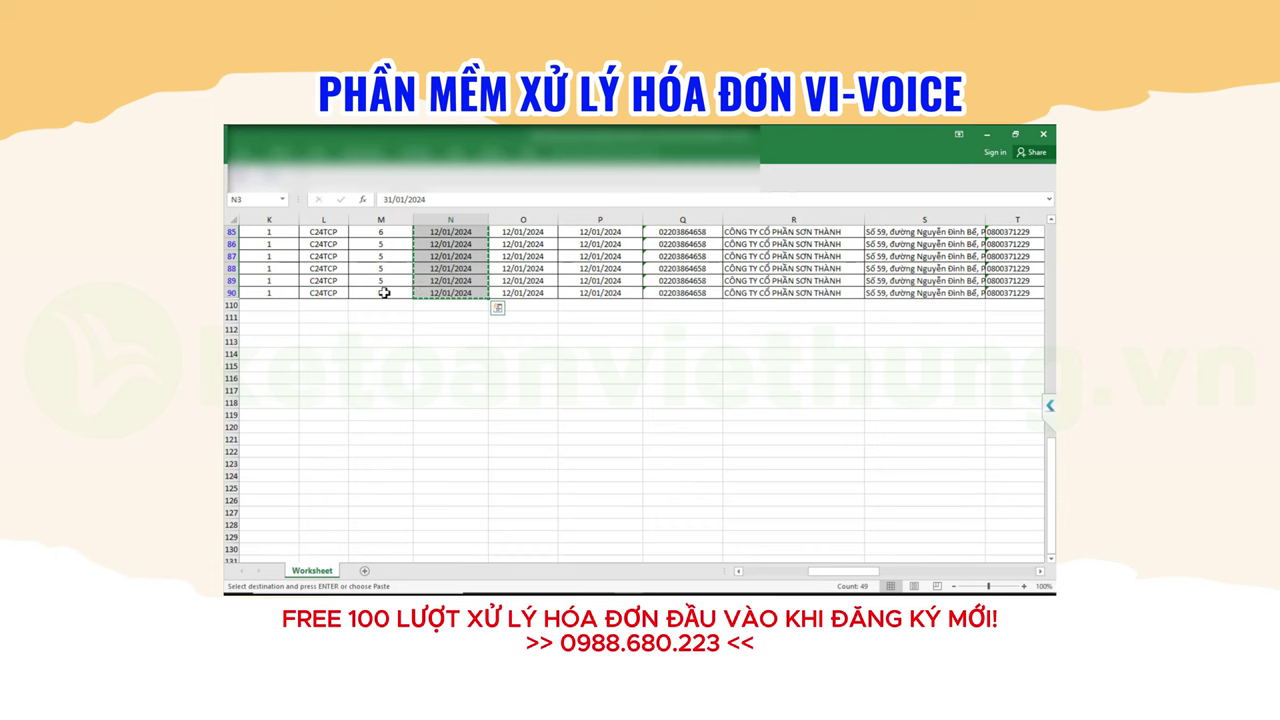
click(384, 292)
scroll(397, 289, up, 6)
scroll(397, 289, up, 5)
scroll(397, 289, up, 3)
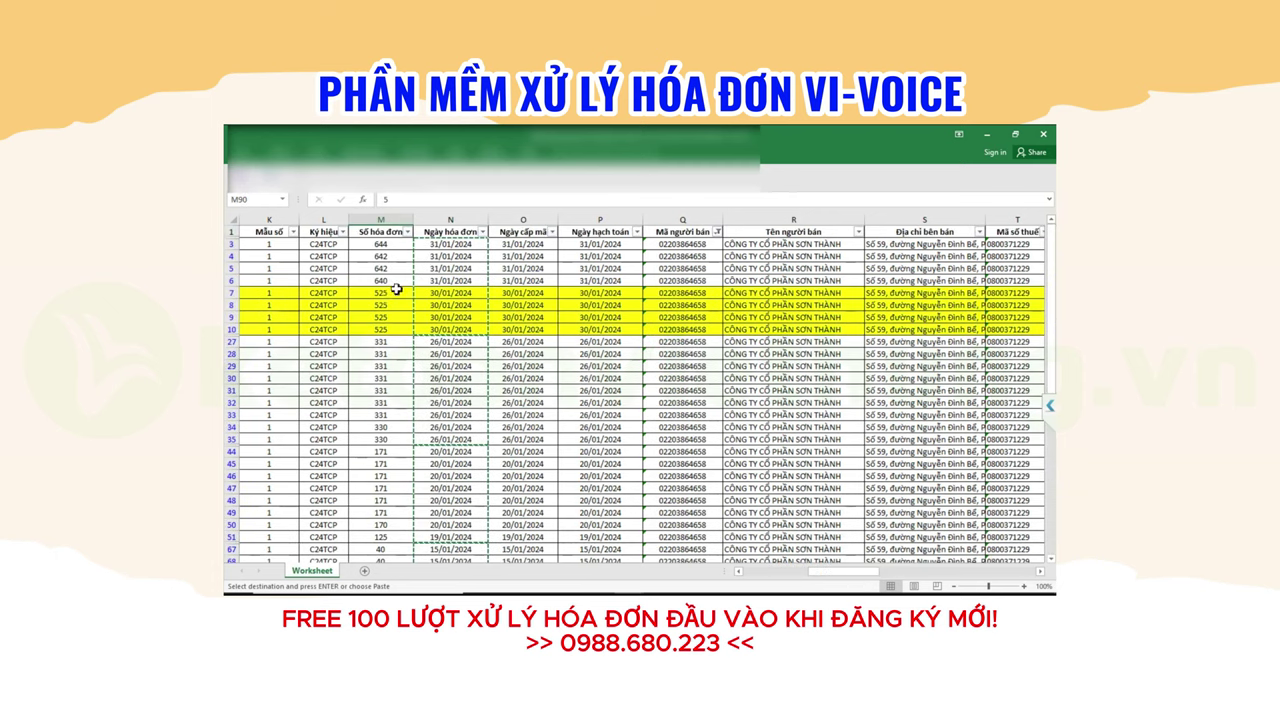
shift+click(395, 244)
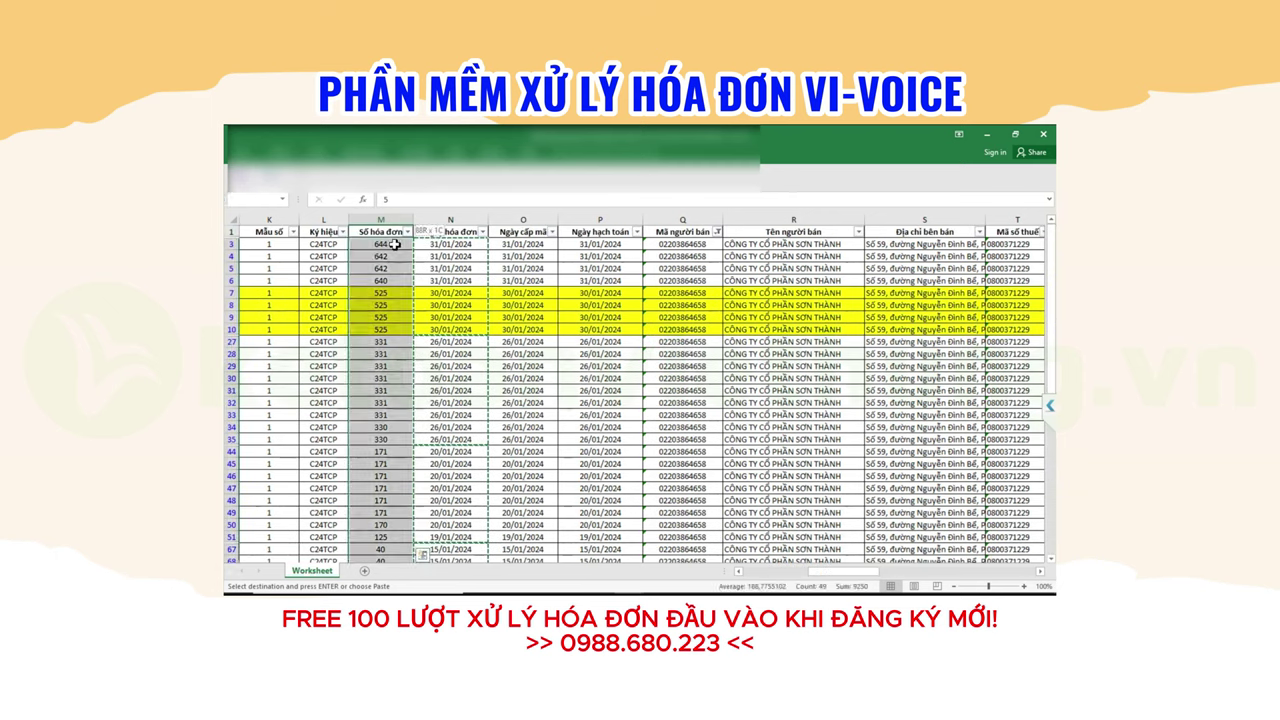
key(ctrl+Tab)
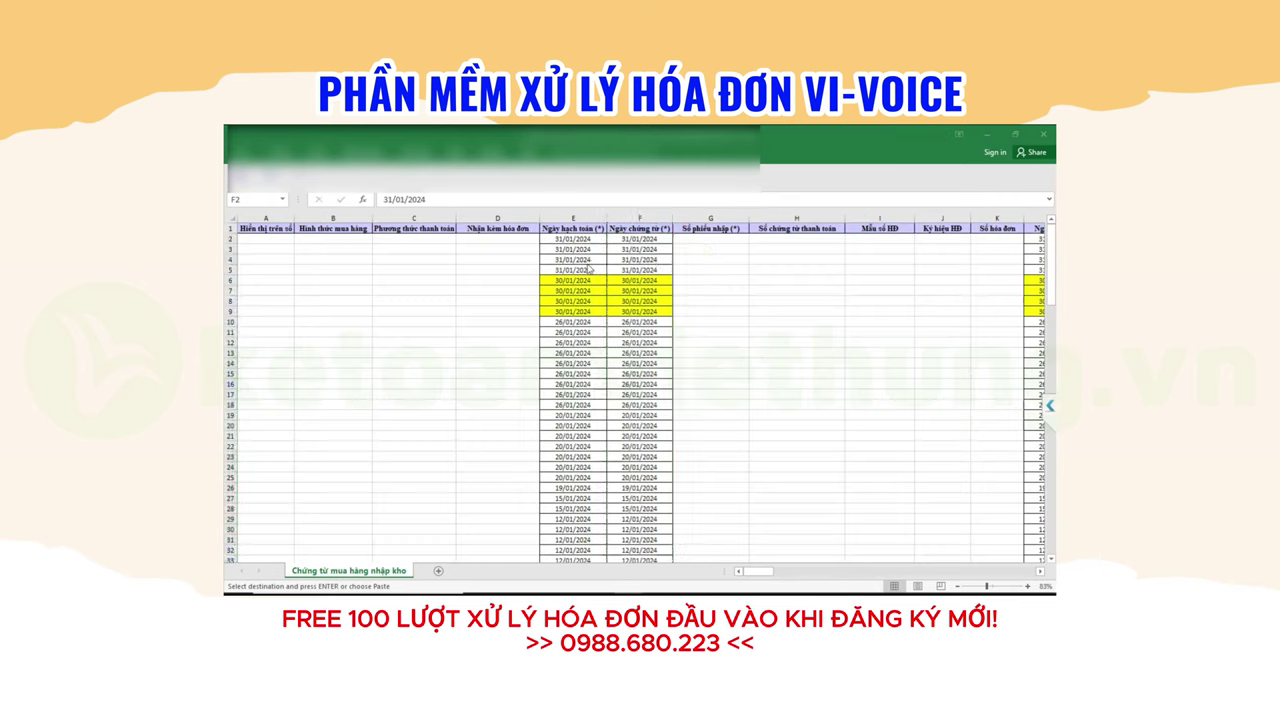
click(717, 237)
key(ctrl+v)
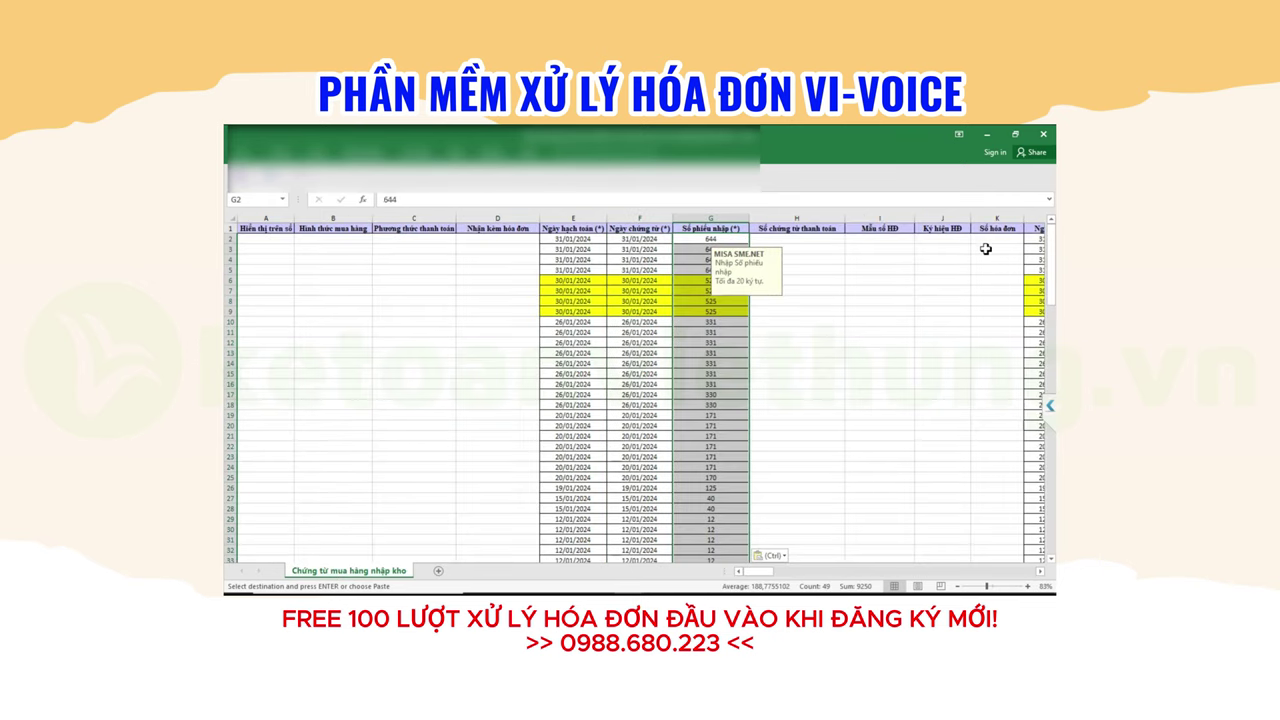
click(994, 241)
key(ctrl+v)
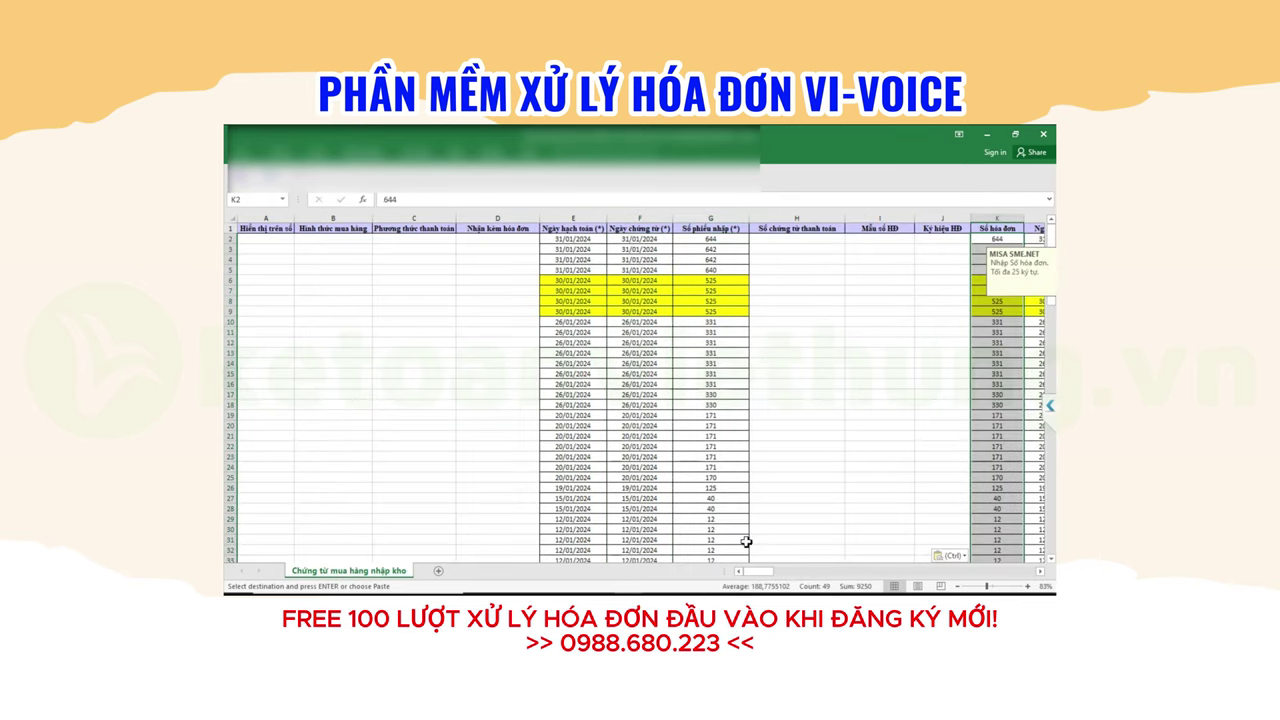
drag(750, 577, 766, 577)
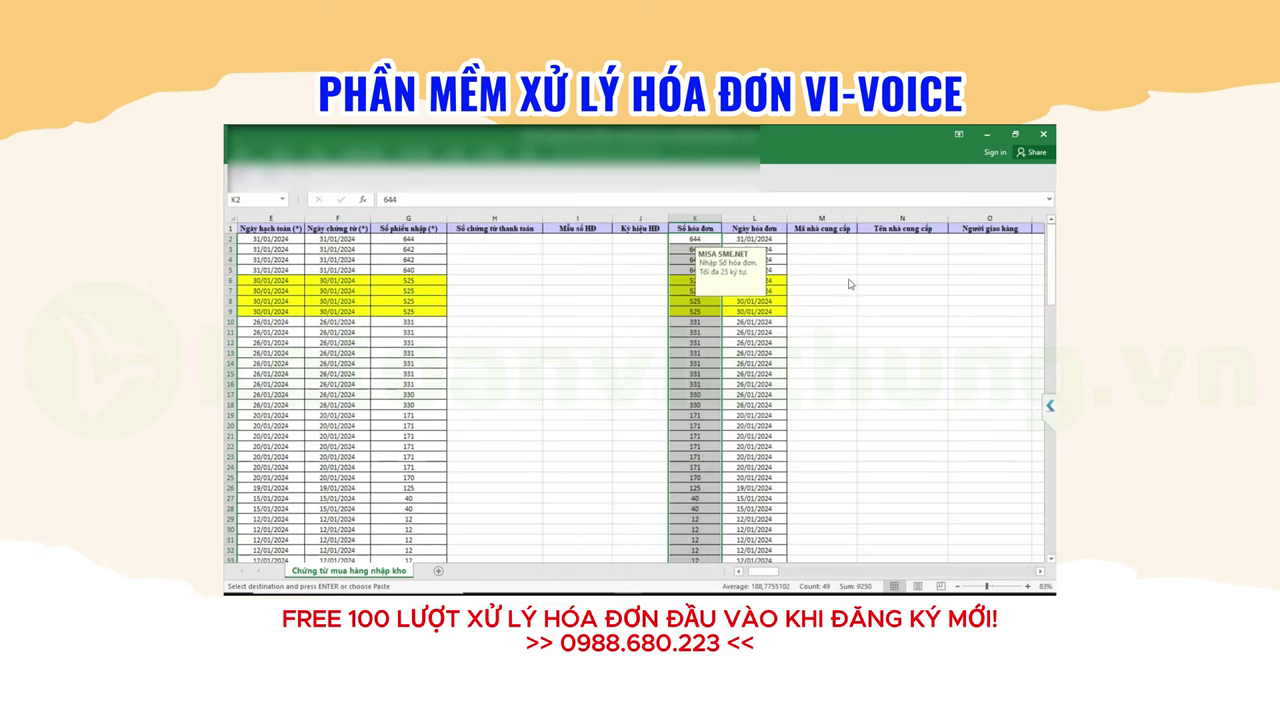
Copy the supplier code and name columns from the source into template columns M and N
key(ctrl+Tab)
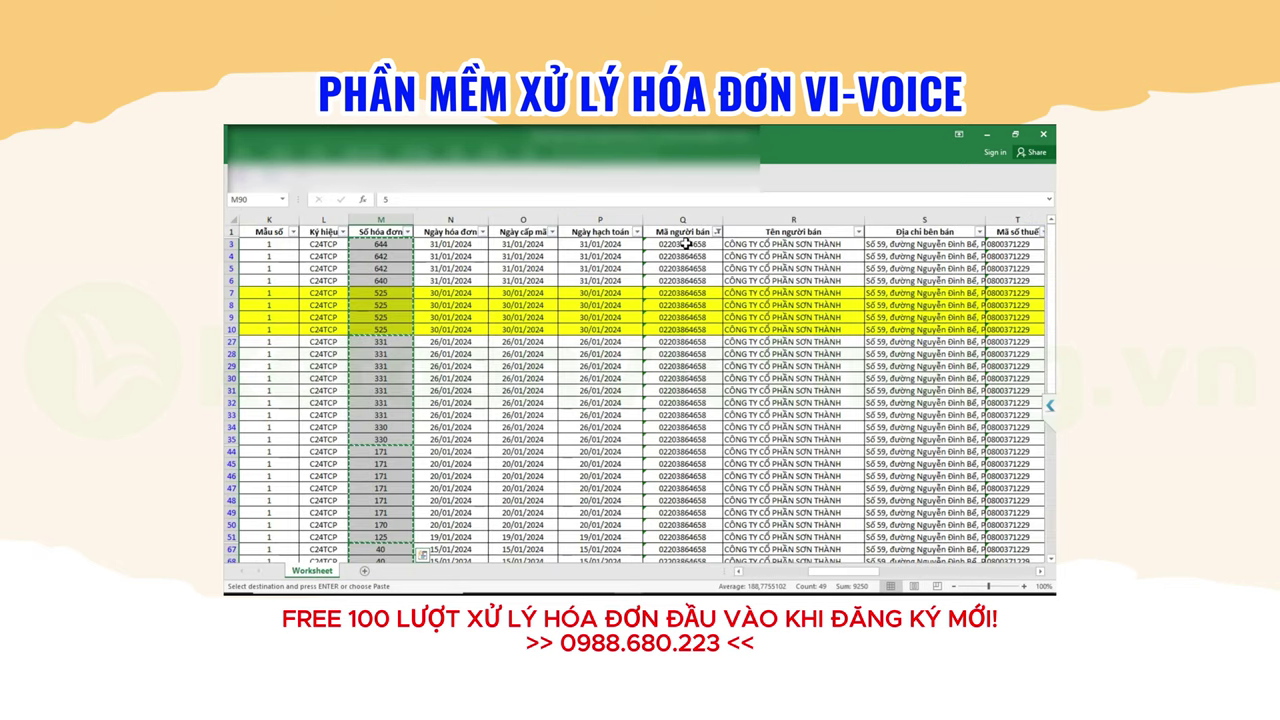
drag(685, 243, 830, 562)
key(ctrl+c)
key(ctrl+Tab)
key(ctrl+v)
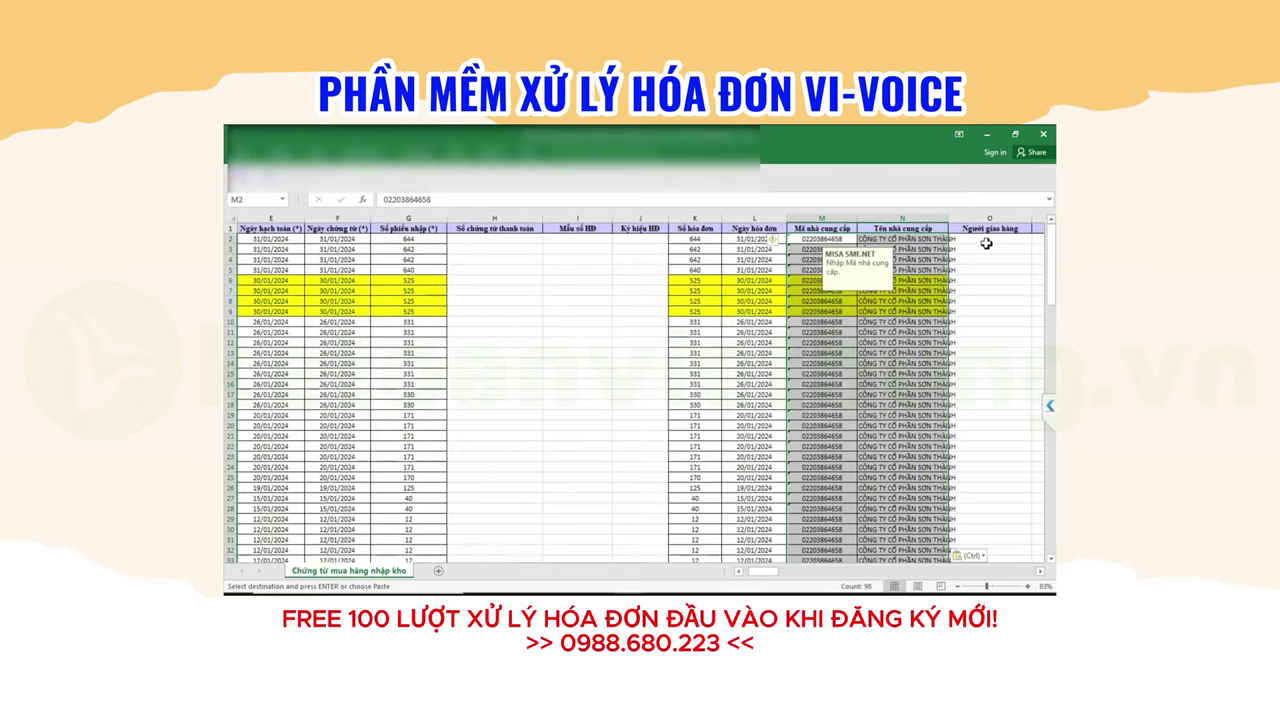
click(986, 243)
key(Right)
key(Right)
key(Right)
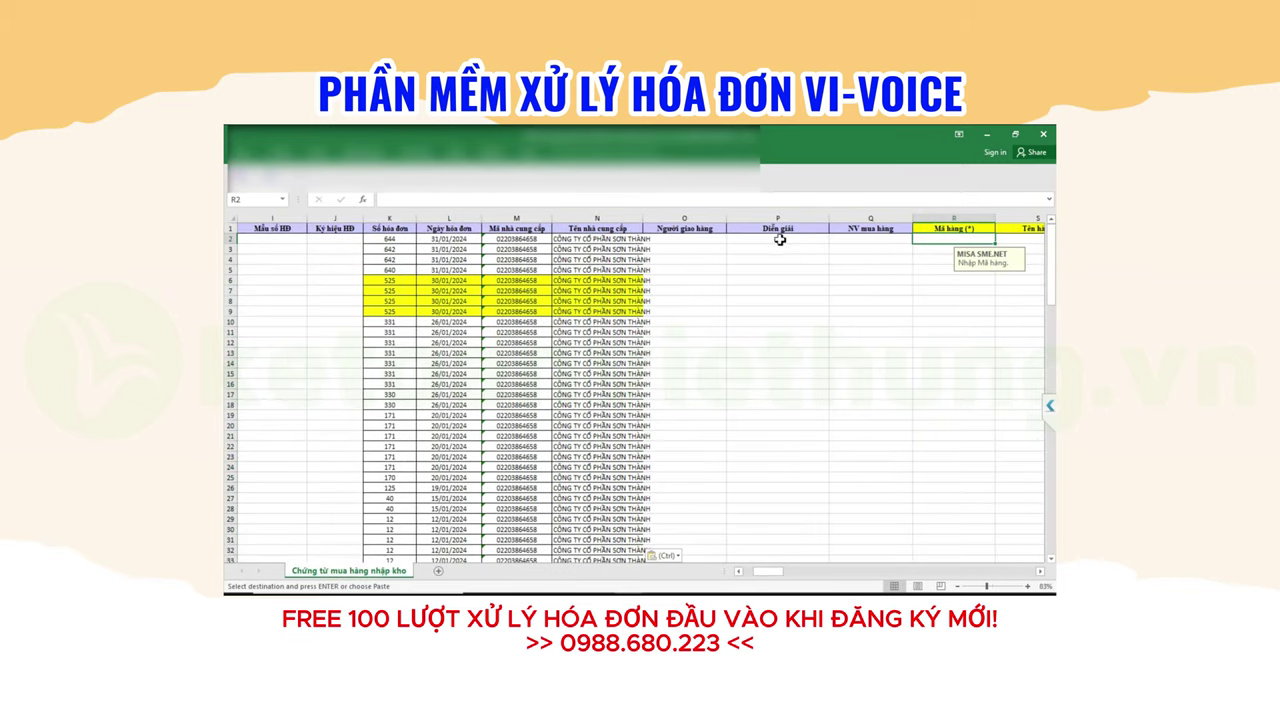
Enter the description 'Mua hàng nhập kho' in P2 and fill it down every row
click(813, 238)
text(Mua hàng nhập kho)
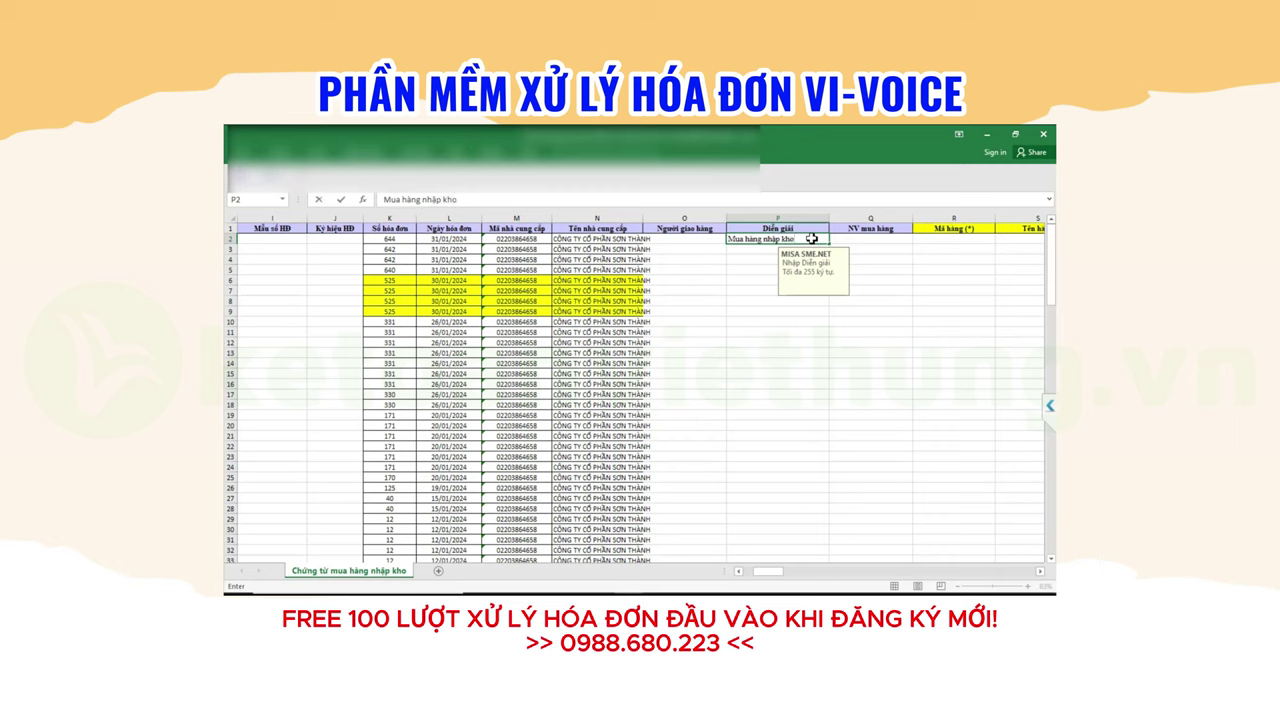
key(Return)
click(823, 241)
double_click(829, 243)
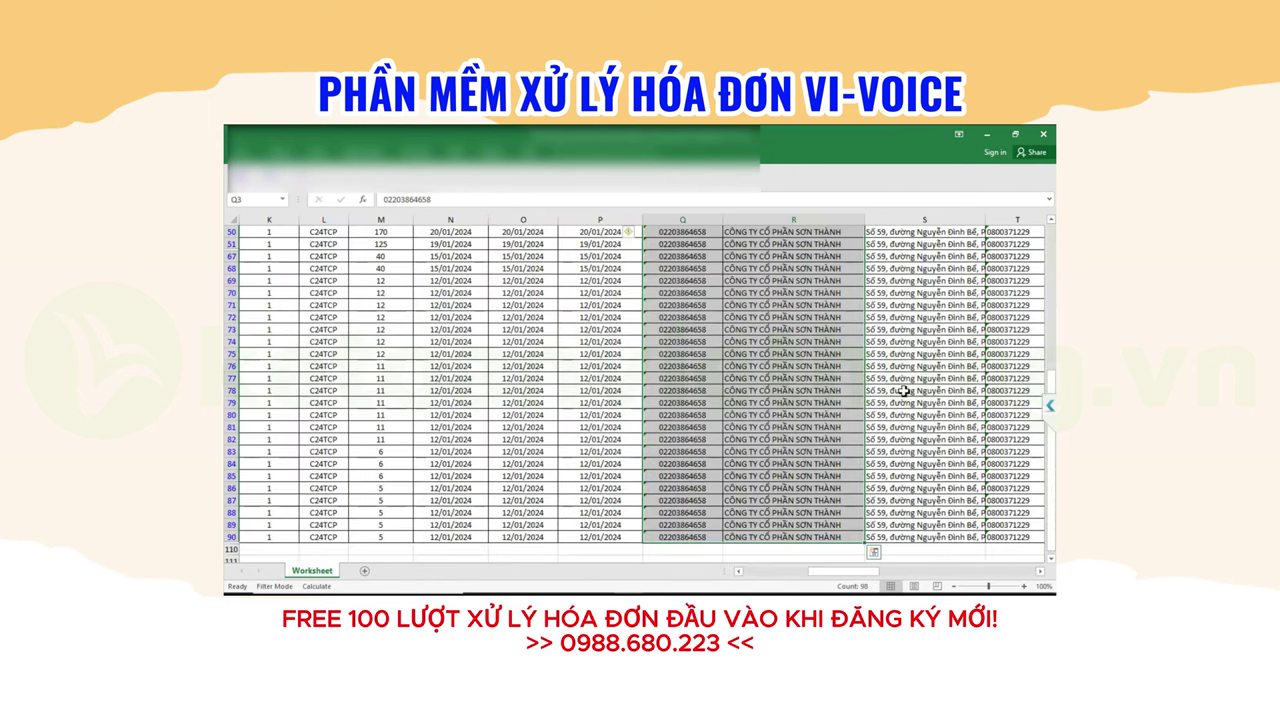
click(906, 391)
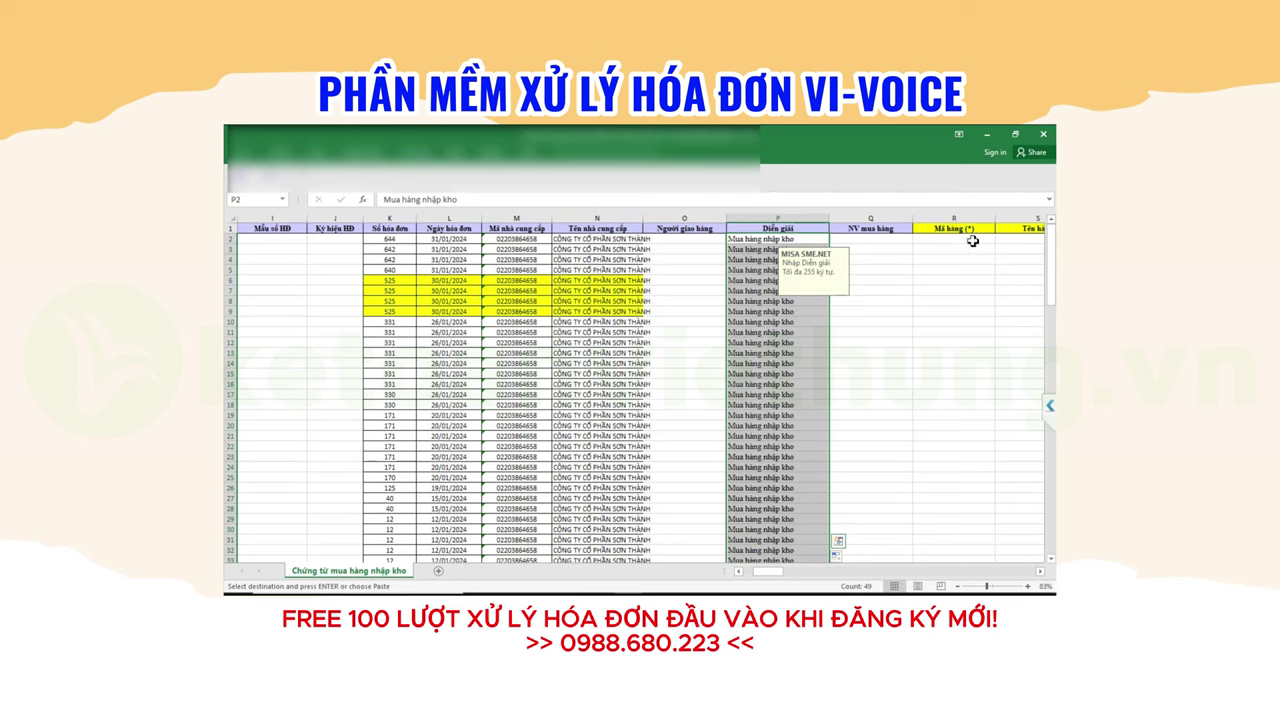
Paste the item codes at R2, then enter warehouse 156, stock account 156 and payable account 331 on row 2
click(966, 241)
key(ctrl+v)
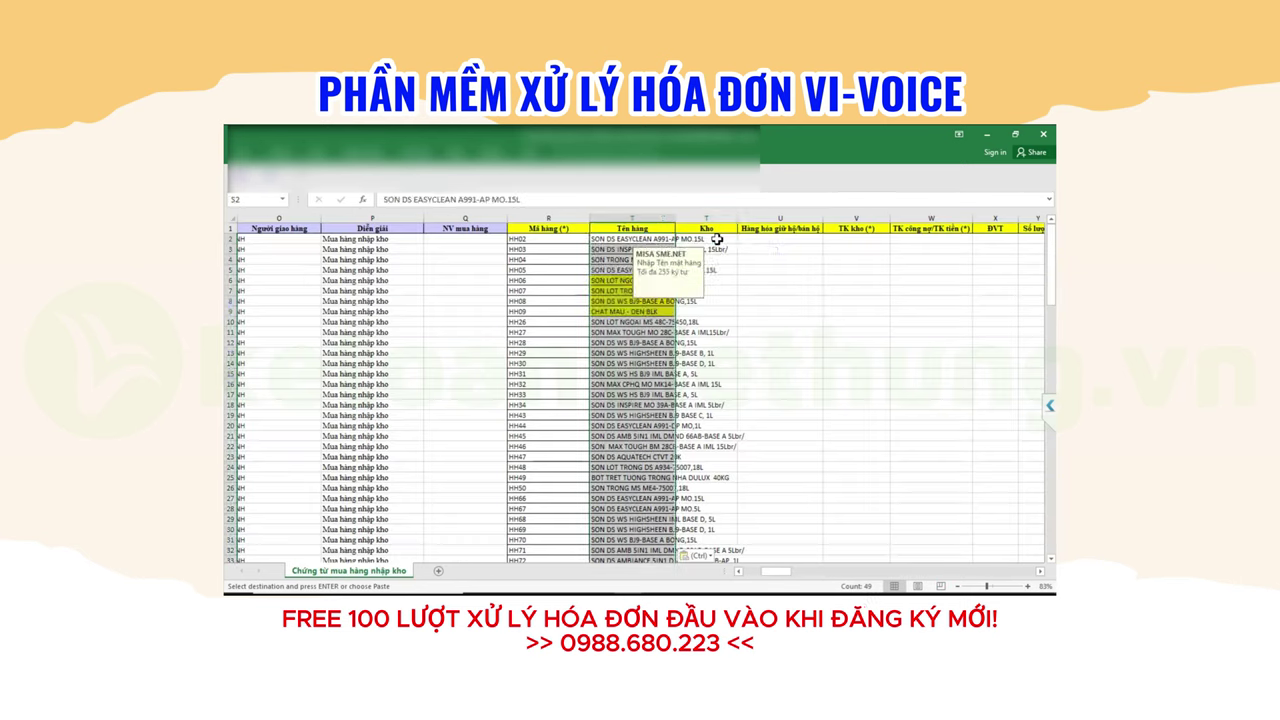
click(716, 240)
text(156)
key(Tab)
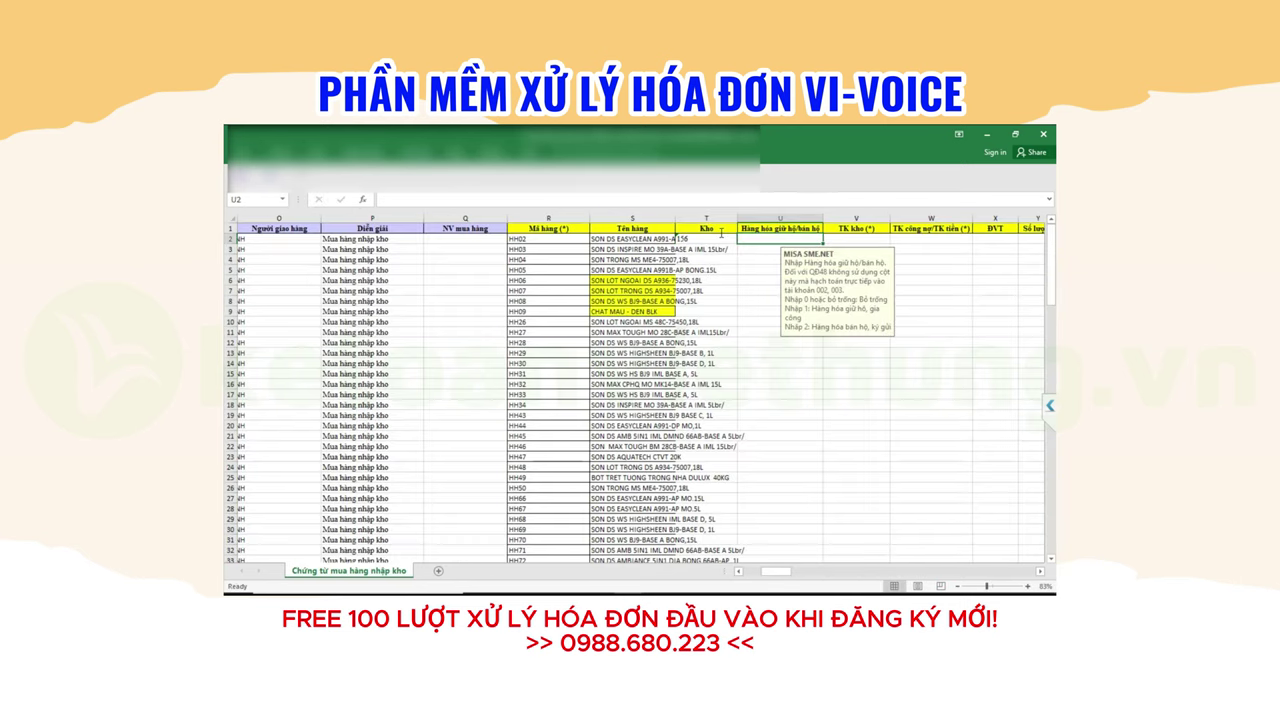
click(712, 237)
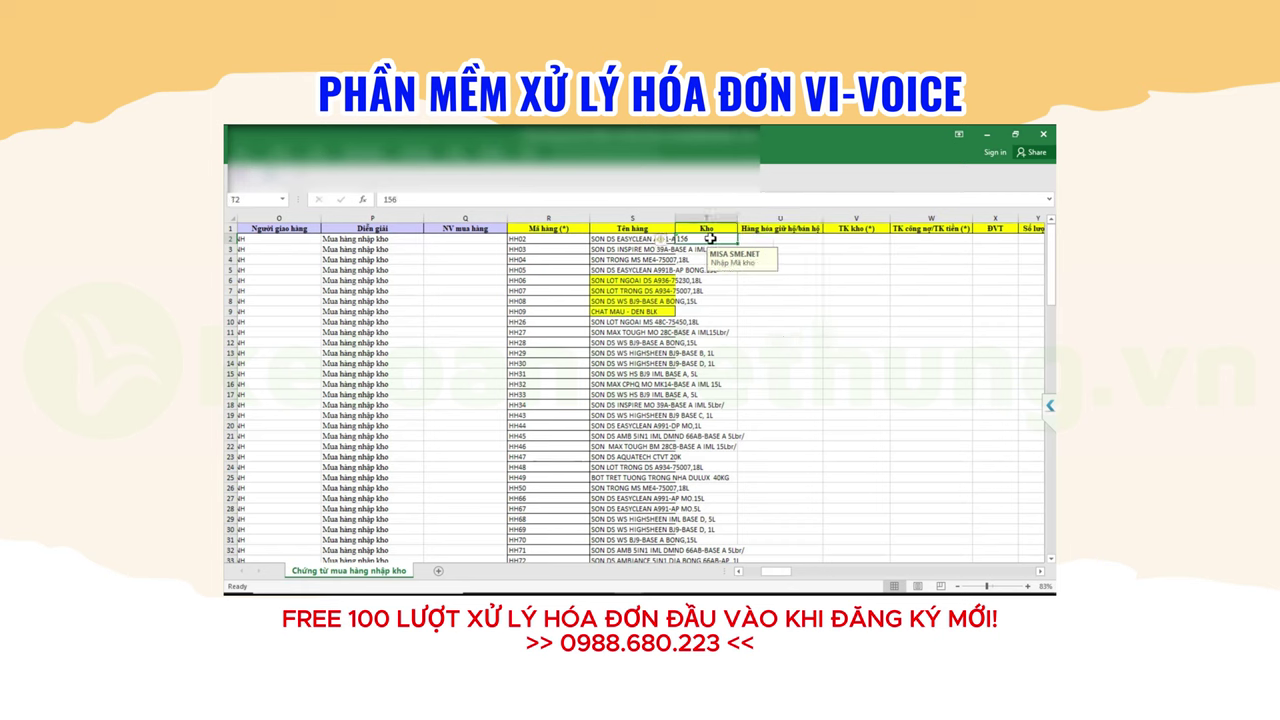
click(836, 239)
text(156)
key(Tab)
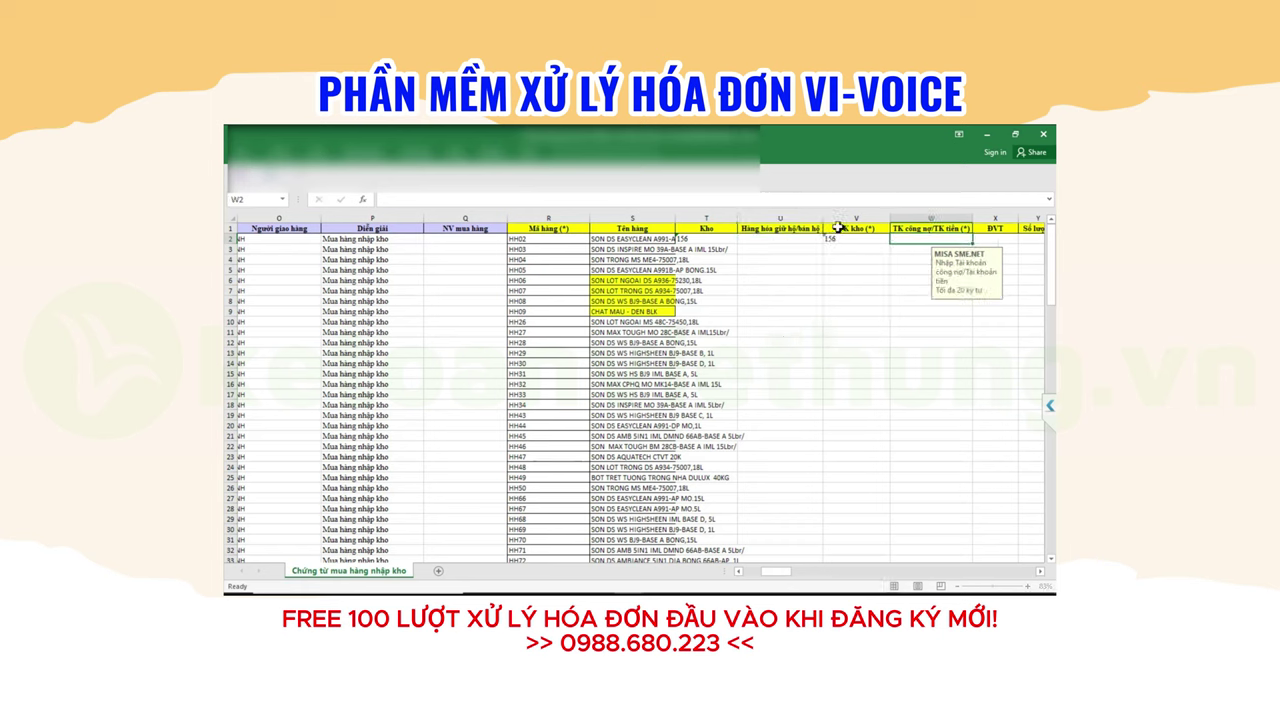
text(331)
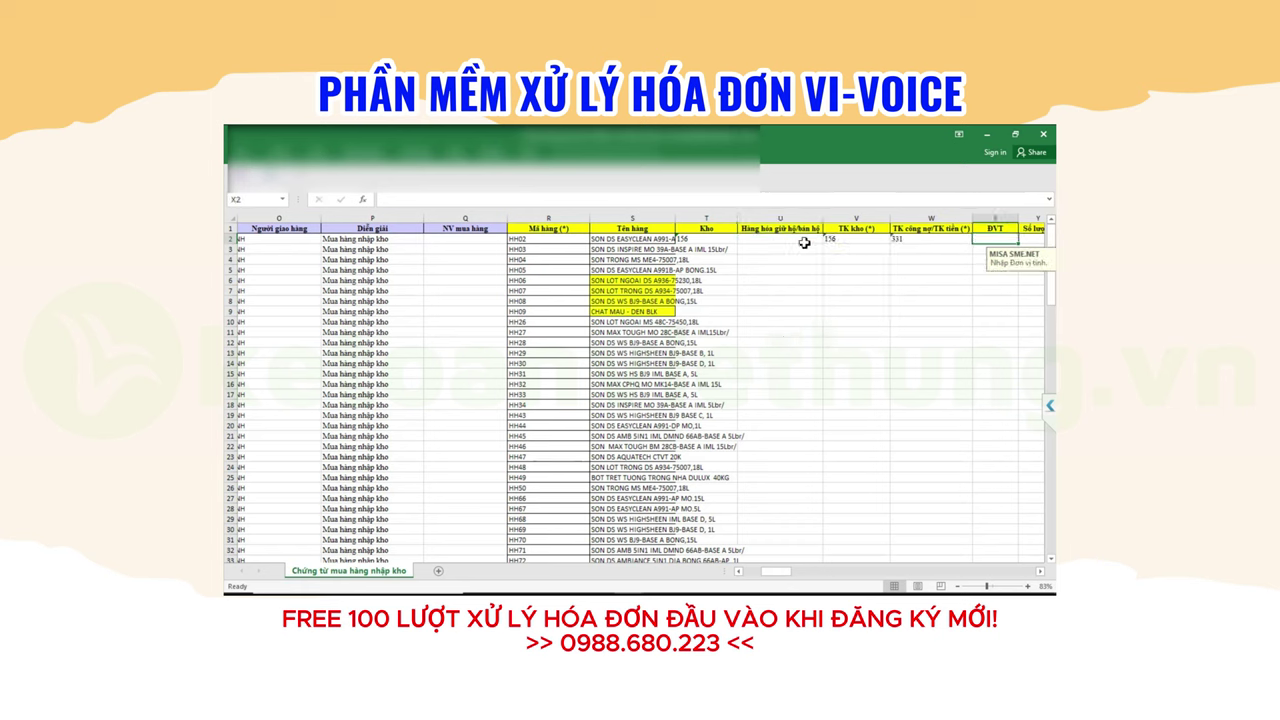
click(705, 242)
Copy the 156 and 331 values from T2:W2 down to row 50
shift+click(900, 244)
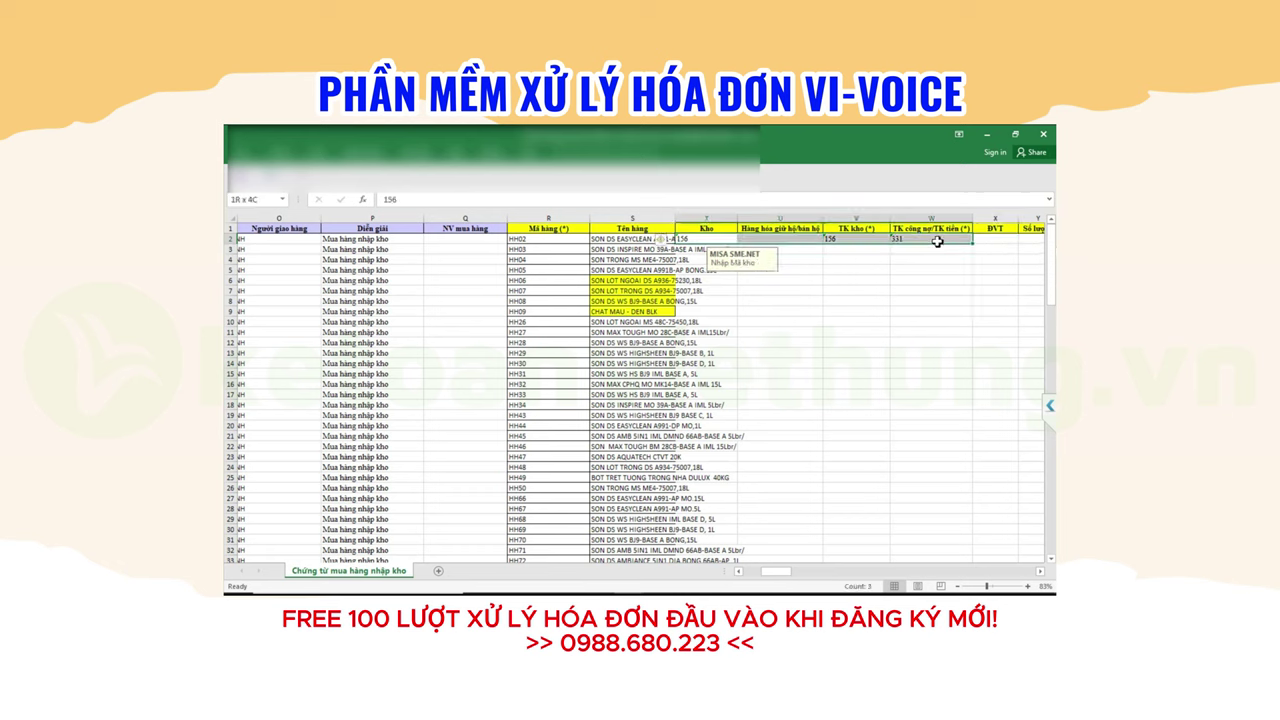
key(ctrl+c)
scroll(928, 280, down, 1)
scroll(928, 309, down, 3)
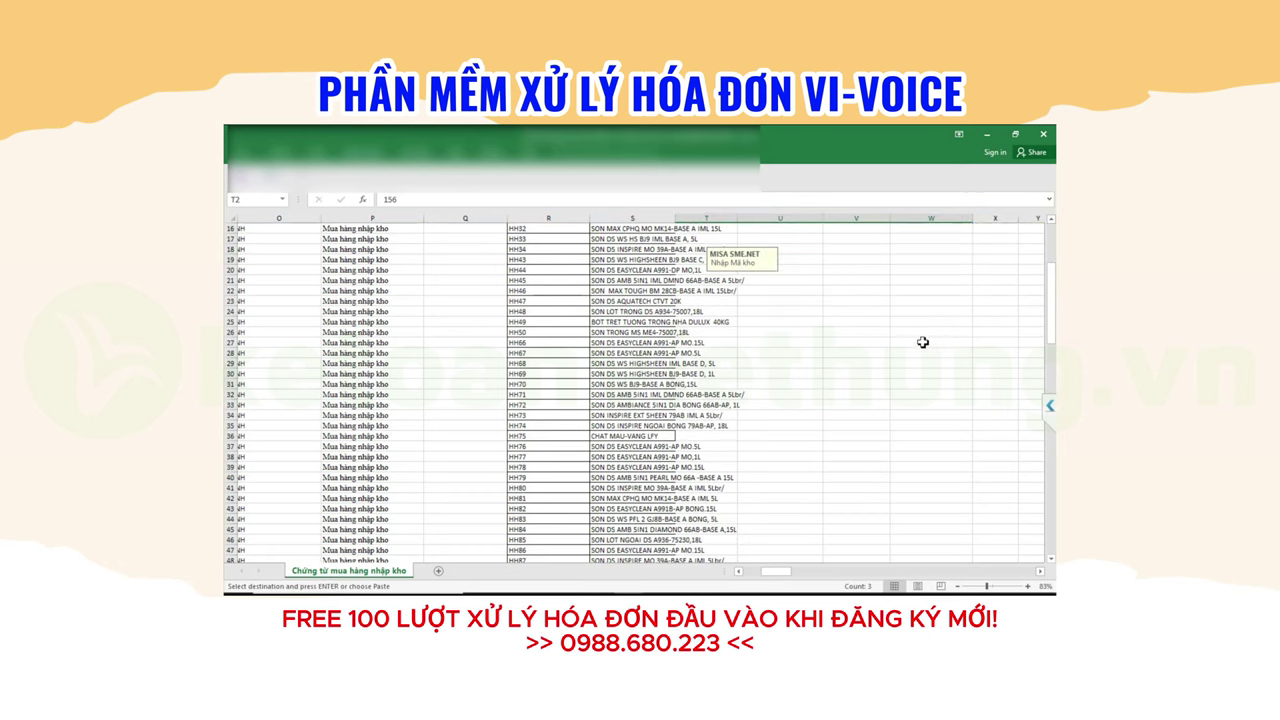
scroll(925, 335, down, 4)
scroll(928, 389, down, 3)
shift+click(931, 390)
key(ctrl+v)
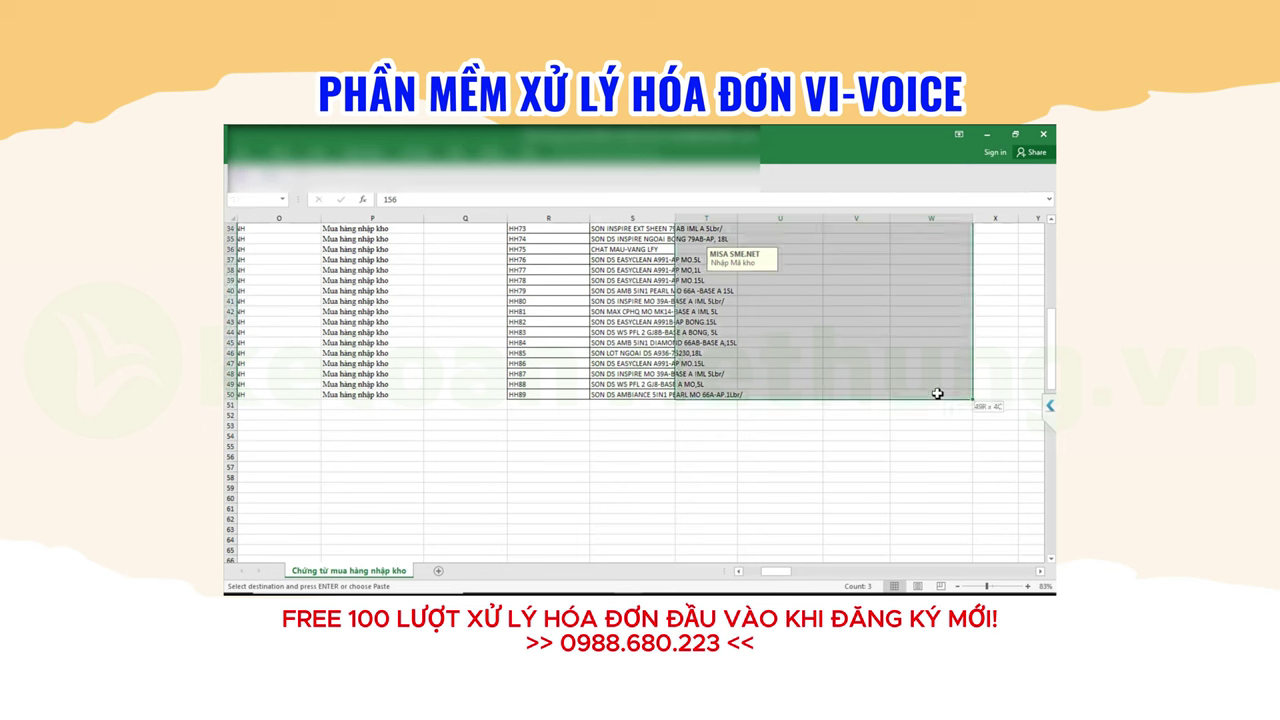
scroll(928, 362, up, 10)
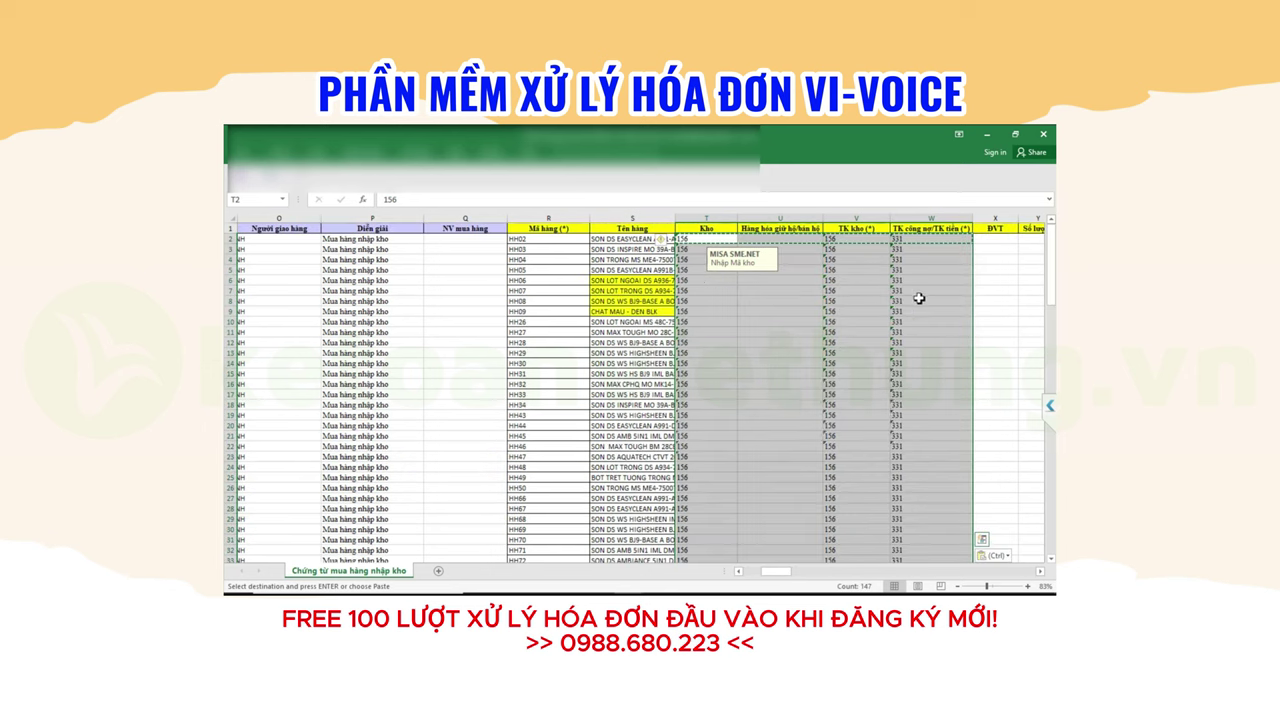
Copy the PC units from the source Worksheet into column X (ĐVT) of the template
click(995, 241)
key(ctrl+Tab)
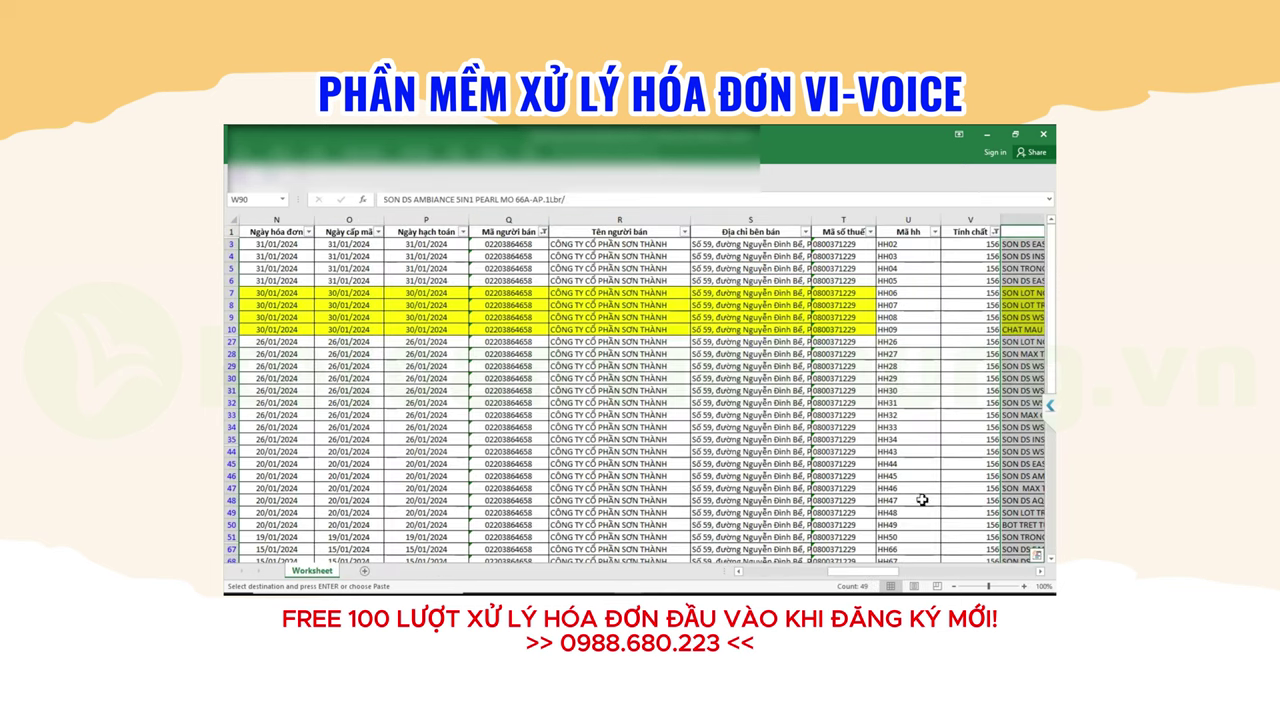
key(ctrl+Tab)
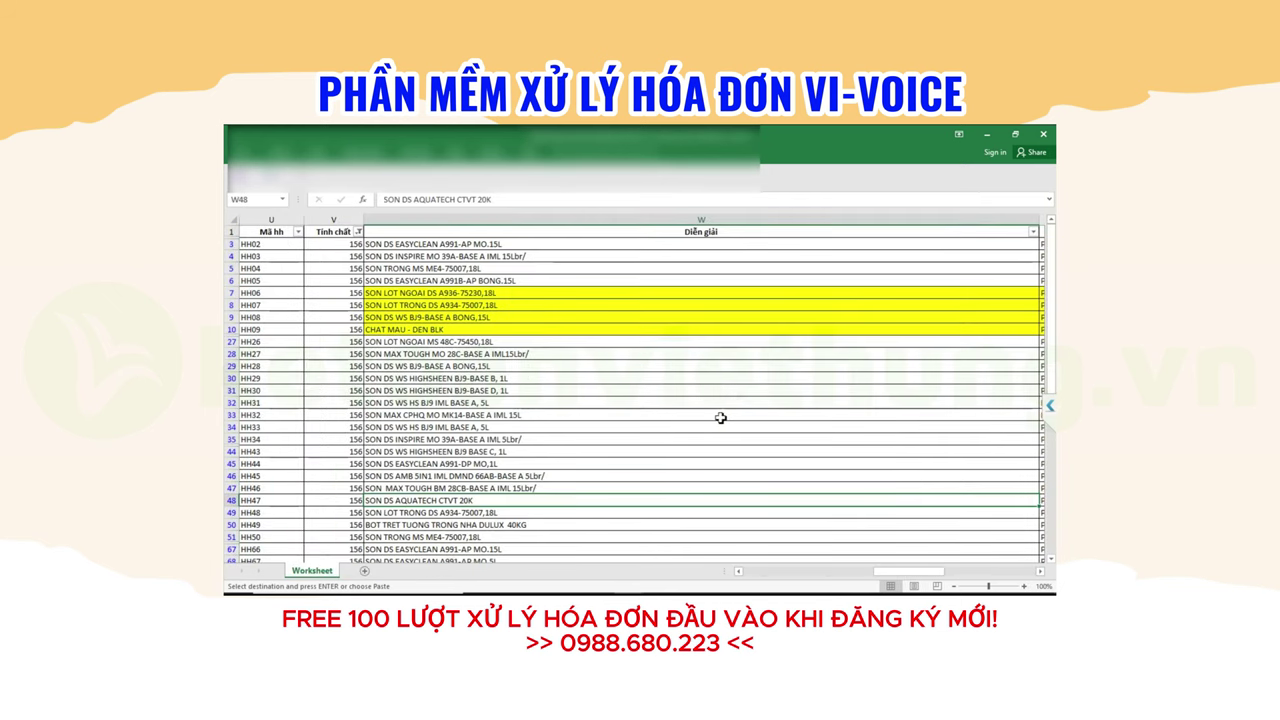
key(Right)
click(986, 246)
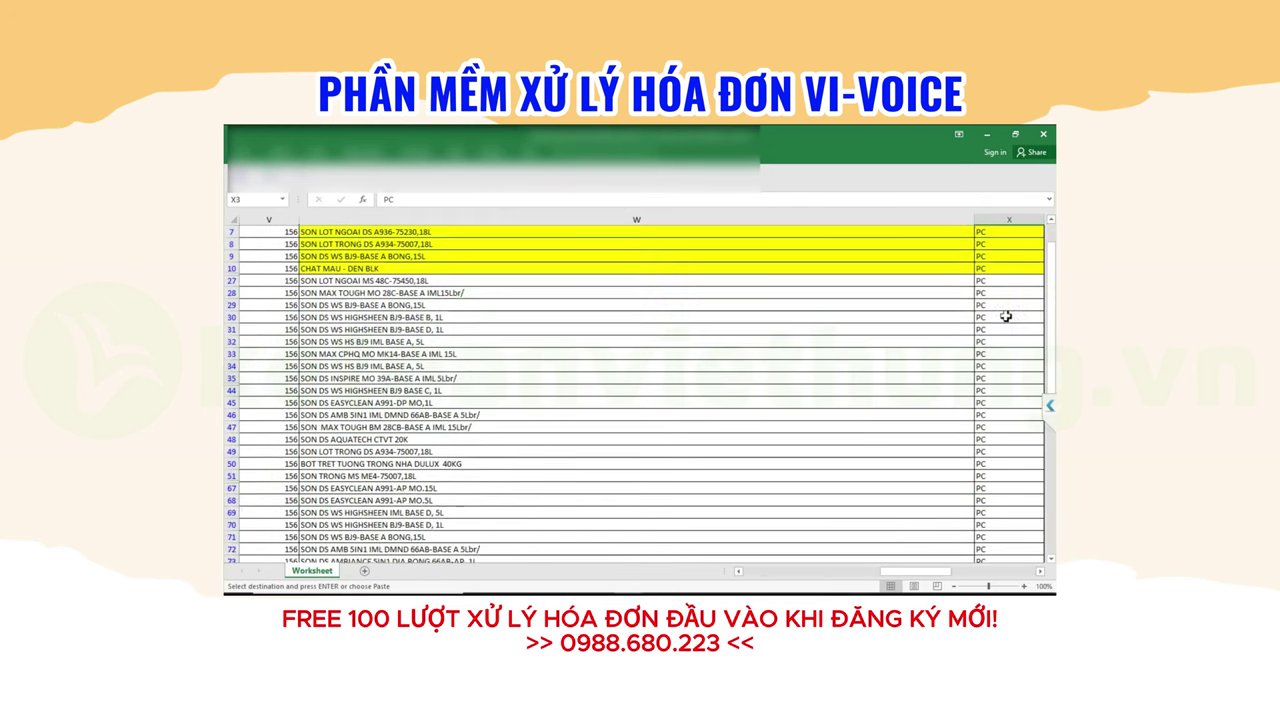
scroll(1010, 380, down, 20)
shift+click(996, 256)
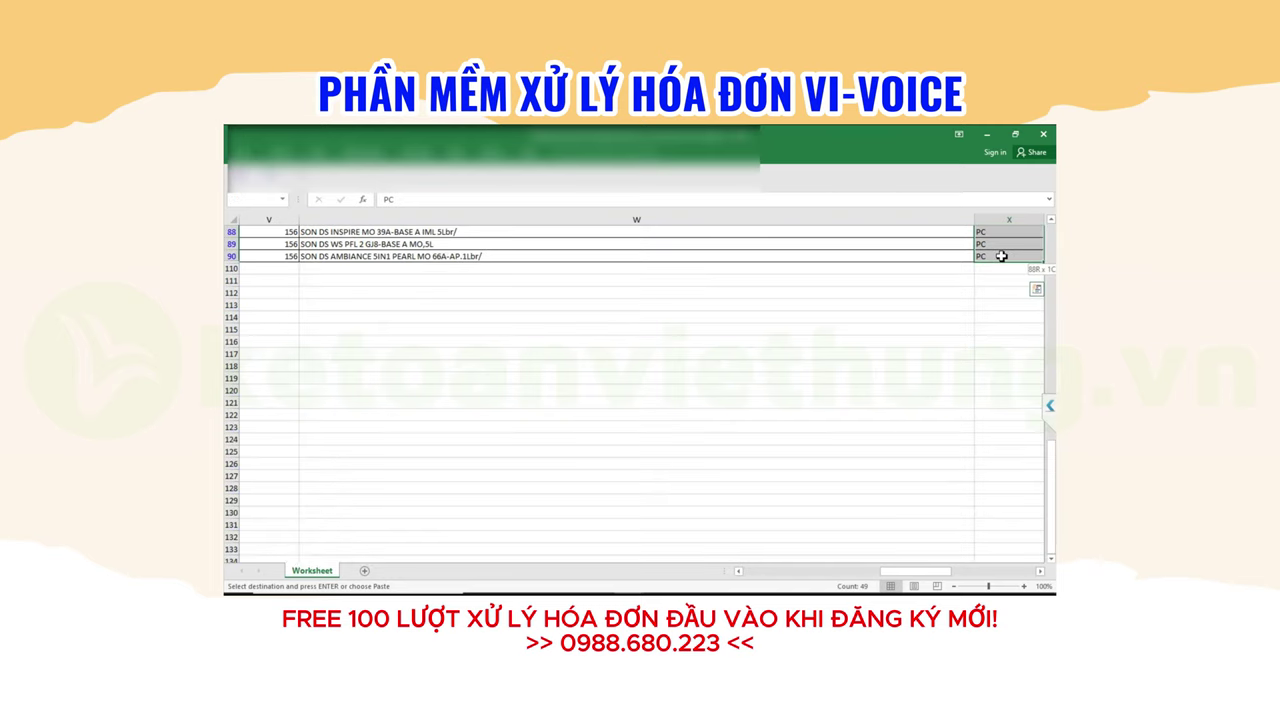
key(ctrl+v)
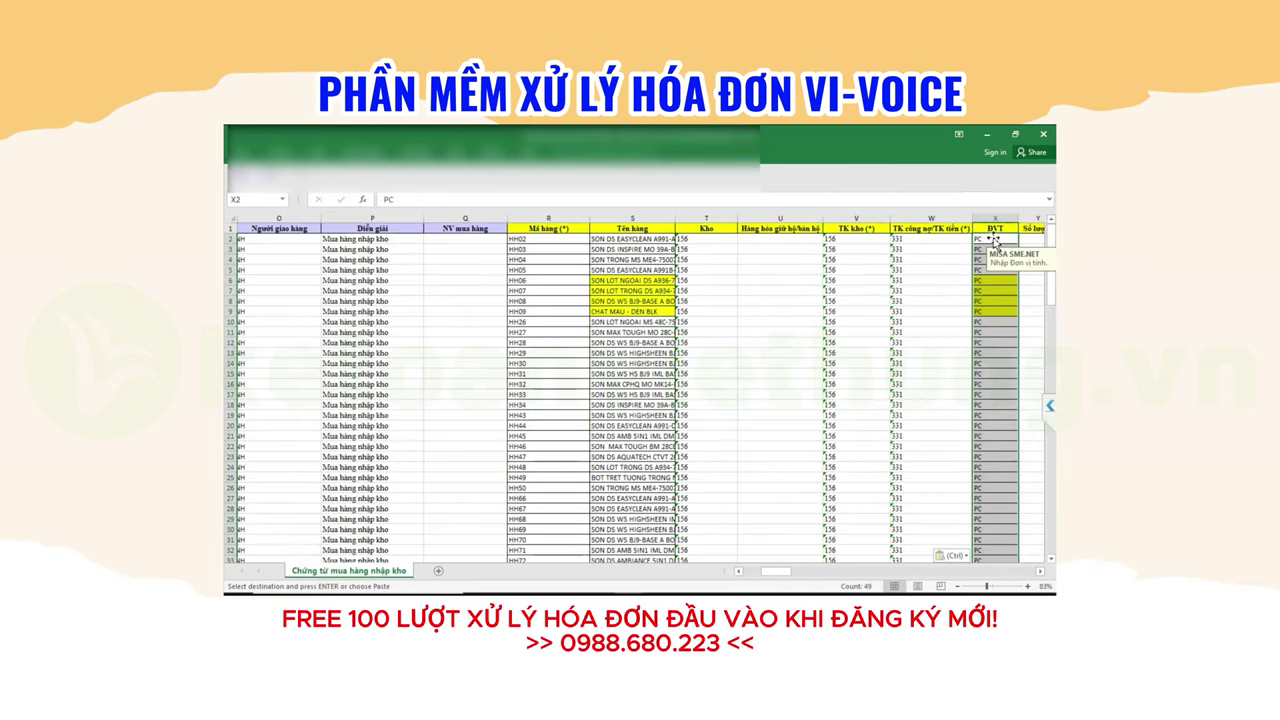
key(Right)
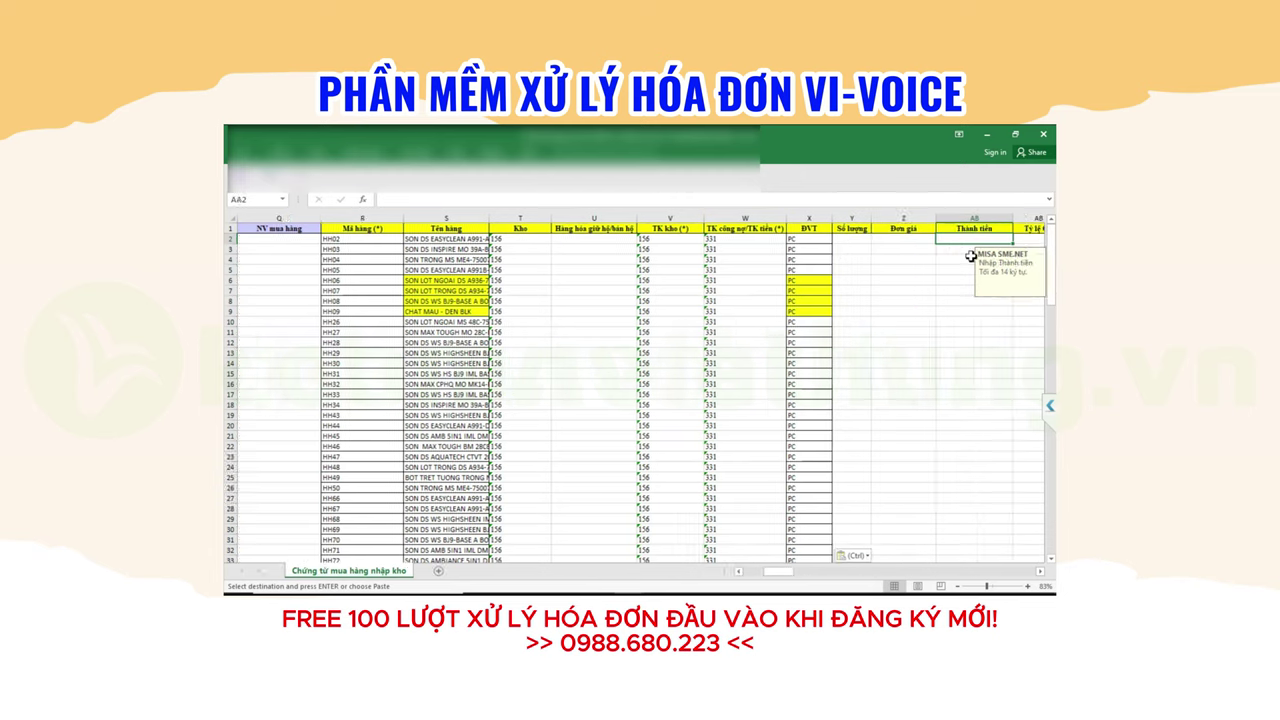
key(Right)
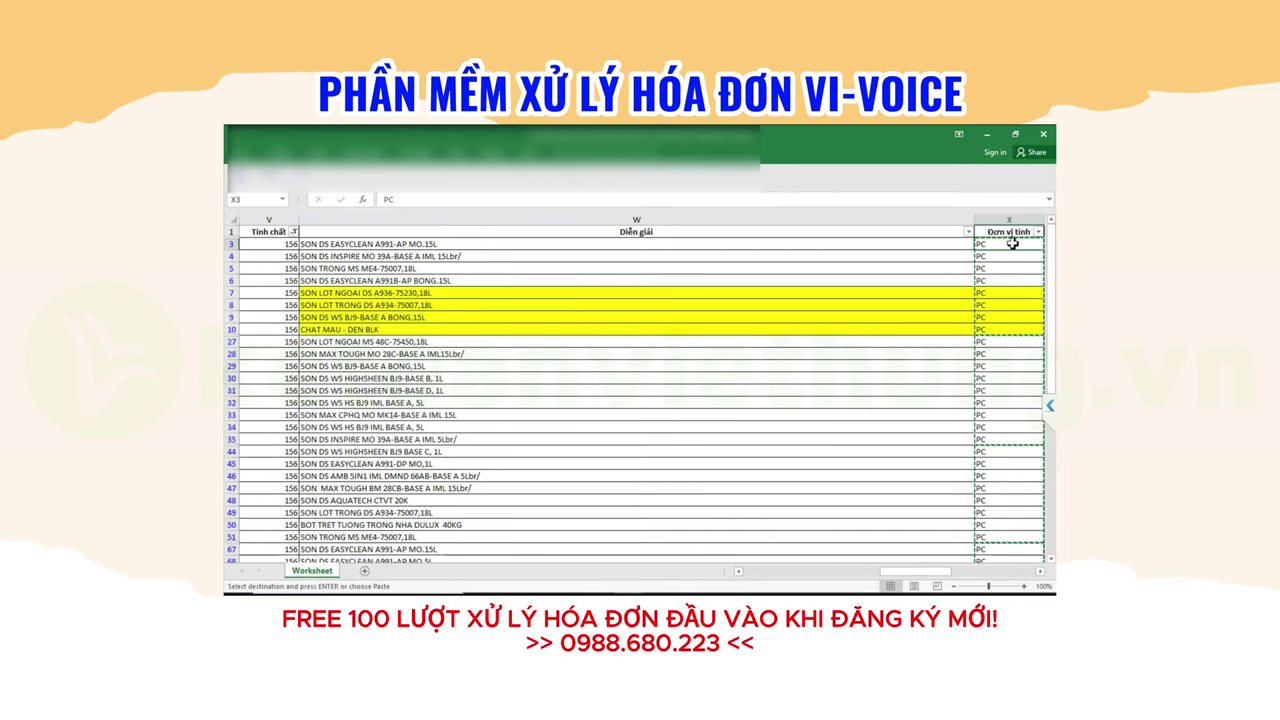
Copy the unit prices and line amounts from the source and paste them at Z2 of the template
key(Right)
key(Right)
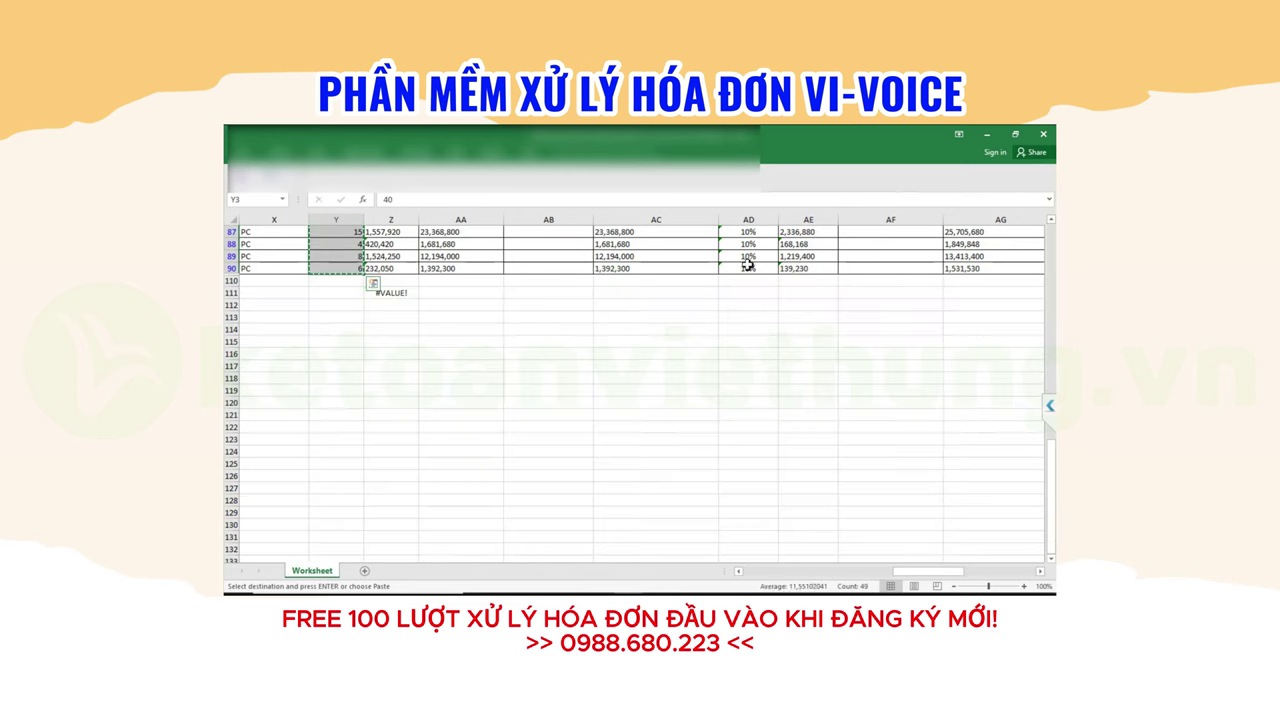
scroll(410, 267, up, 5)
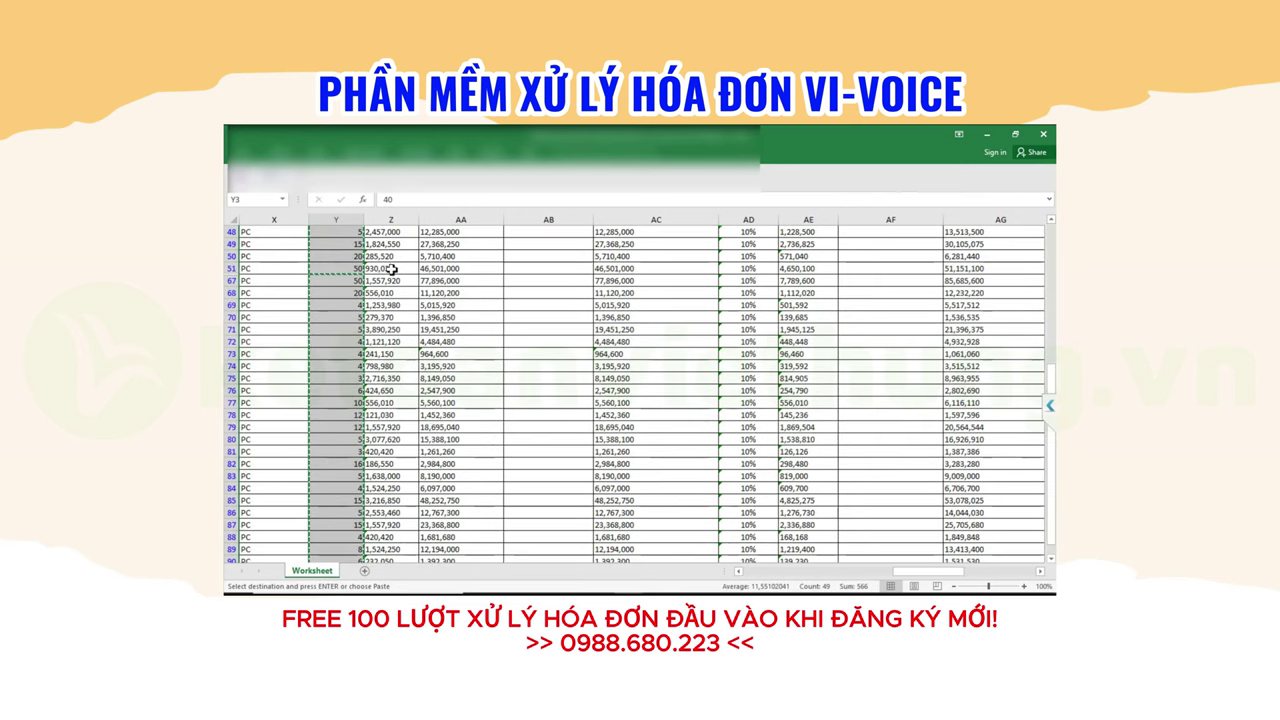
click(392, 269)
scroll(401, 268, up, 1)
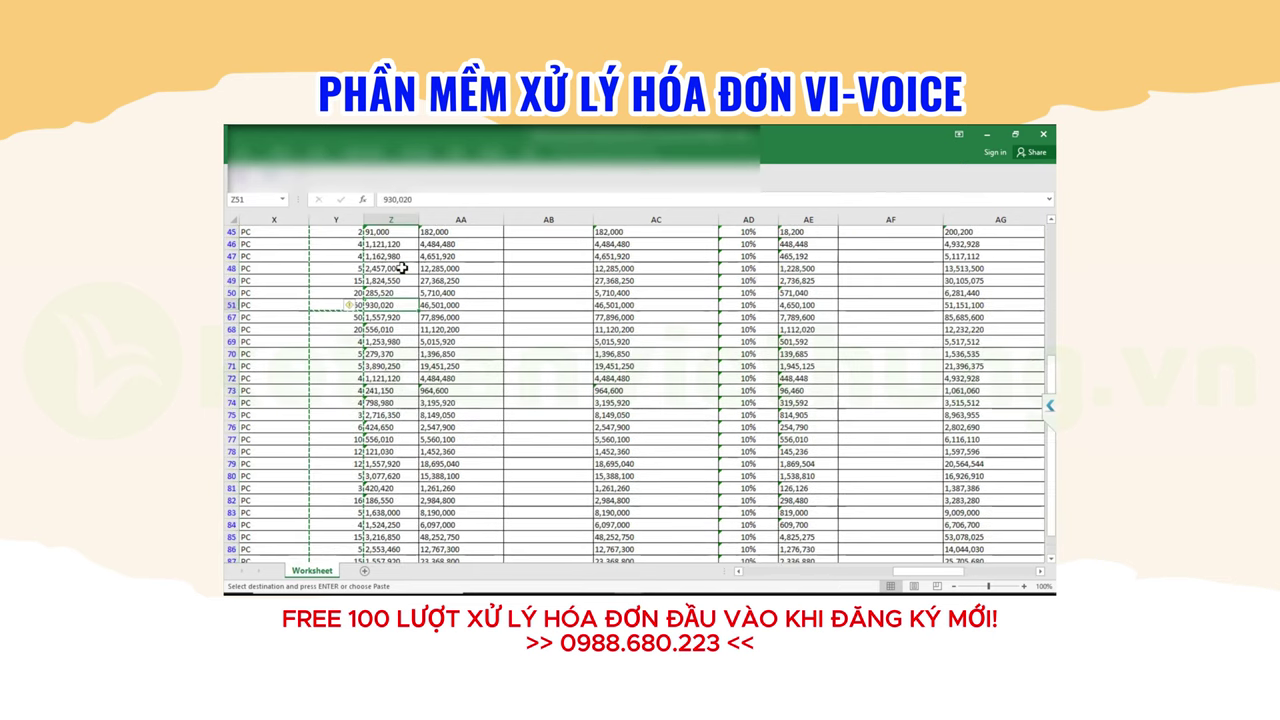
drag(407, 267, 479, 532)
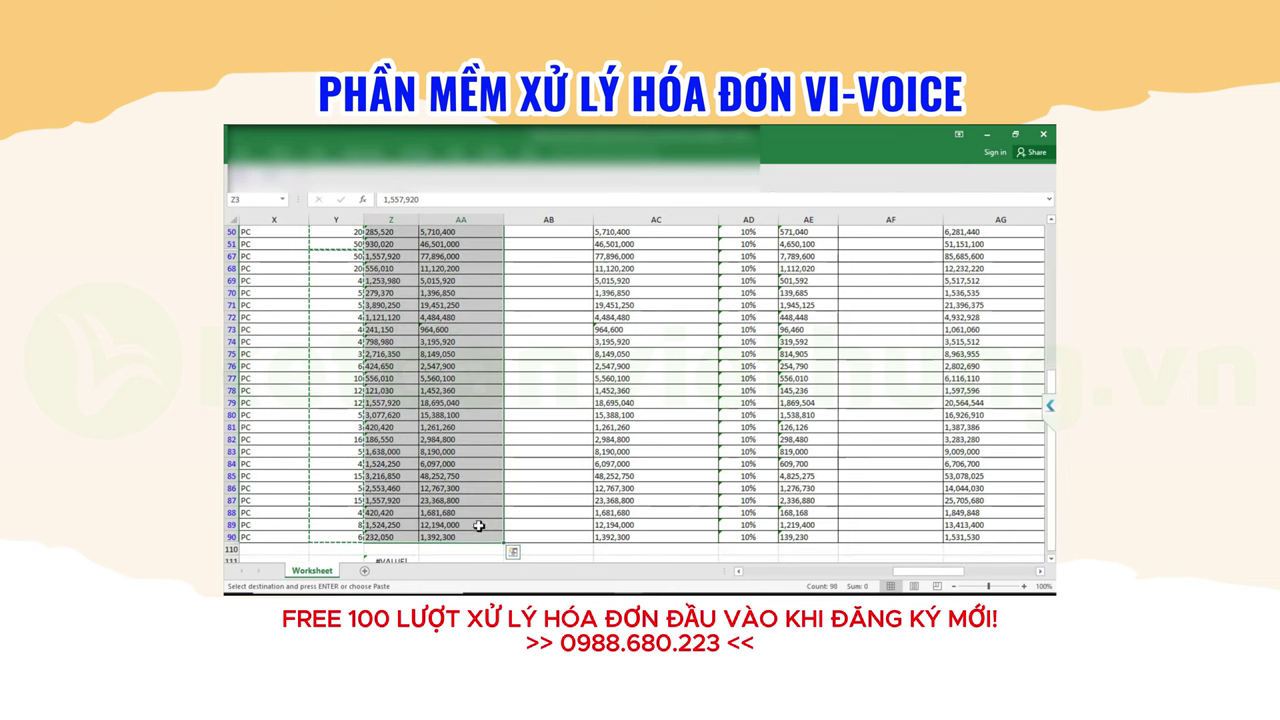
key(ctrl+Tab)
click(734, 237)
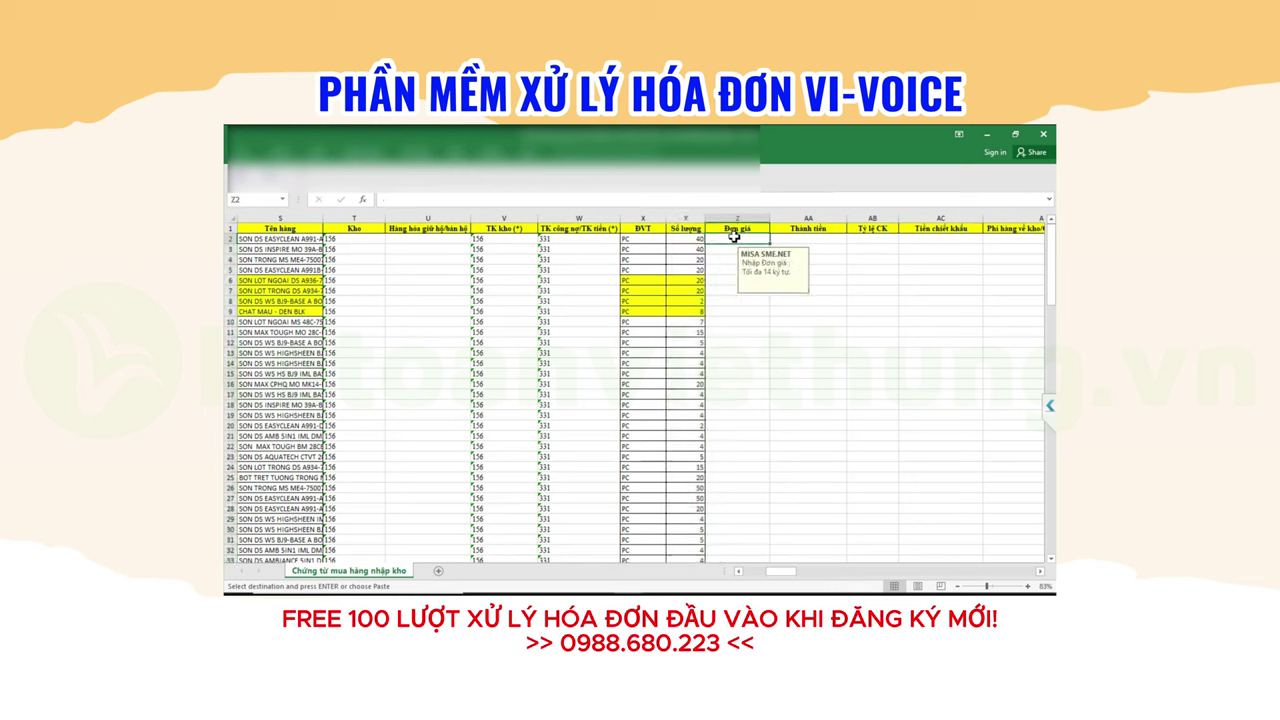
key(ctrl+v)
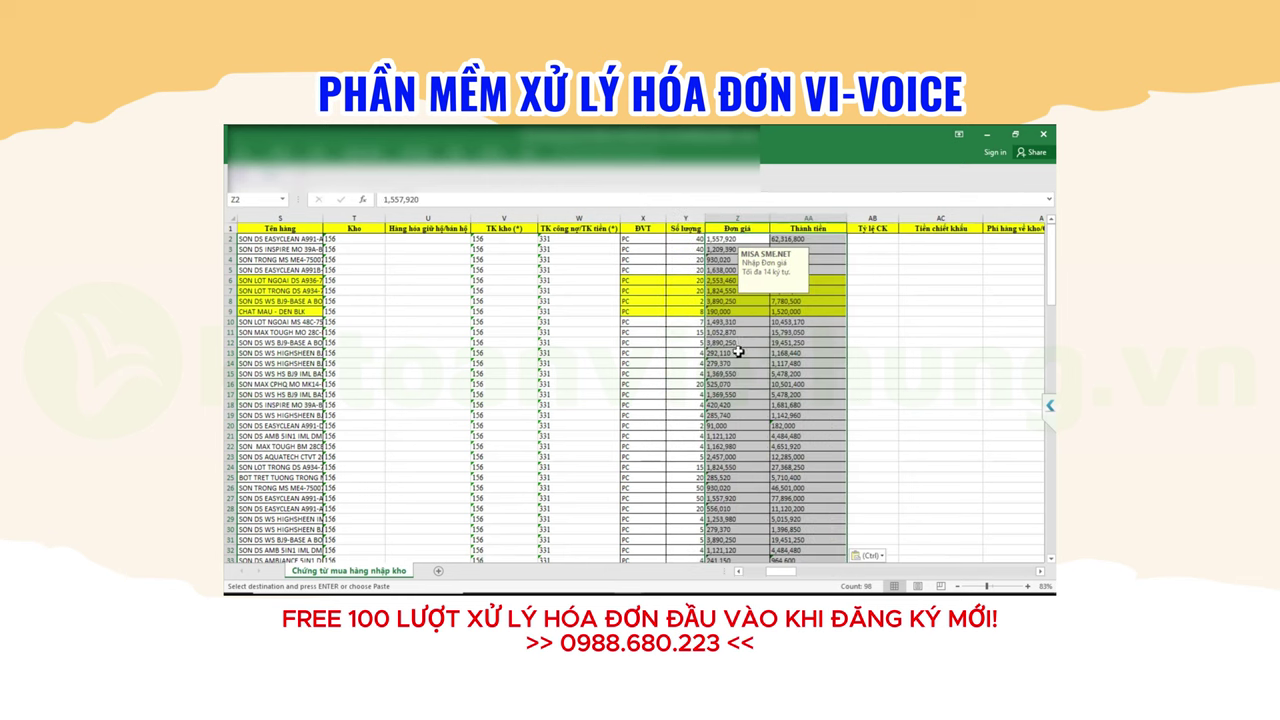
Replace every ',' with nothing to remove thousands separators from the pasted figures
click(737, 352)
key(ctrl+f)
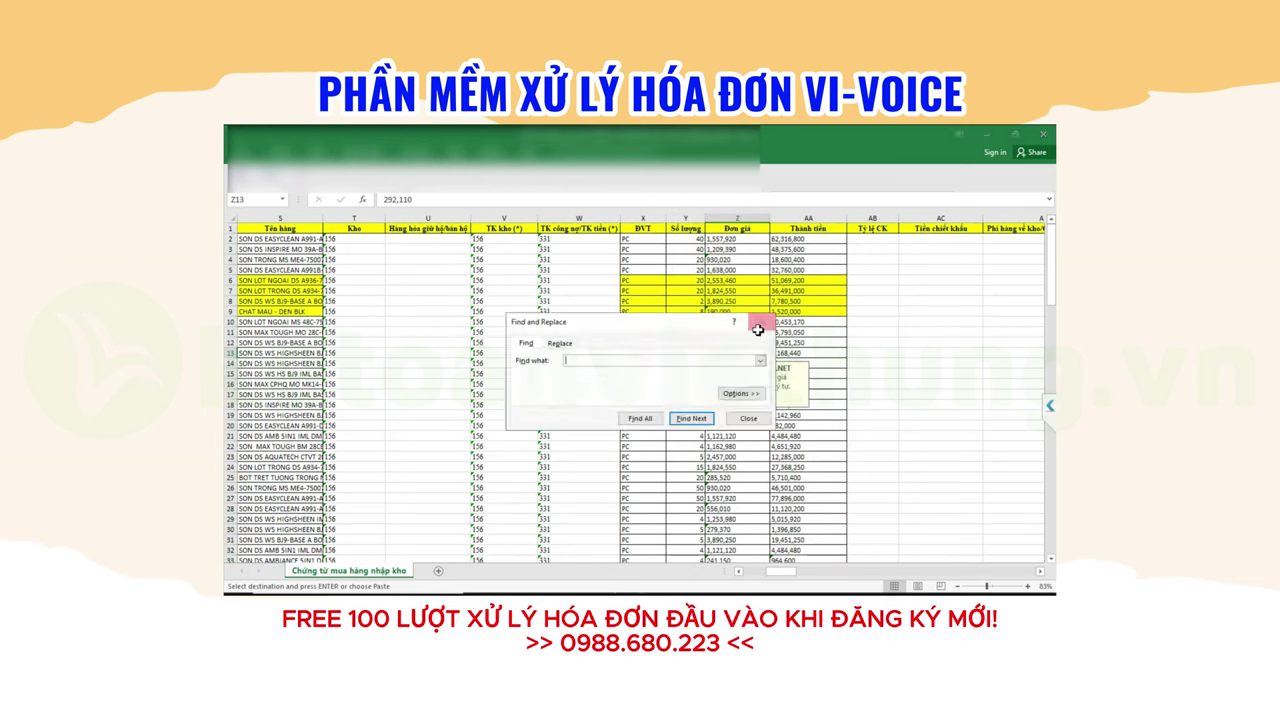
click(562, 343)
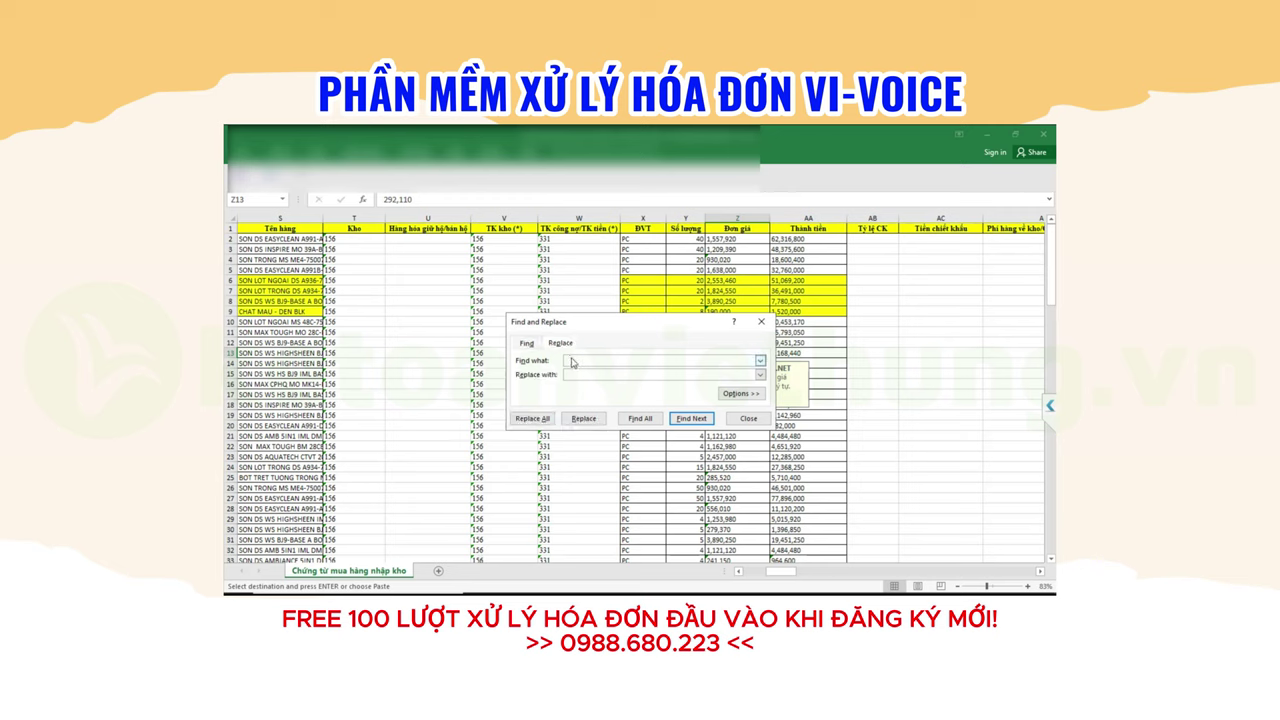
click(532, 418)
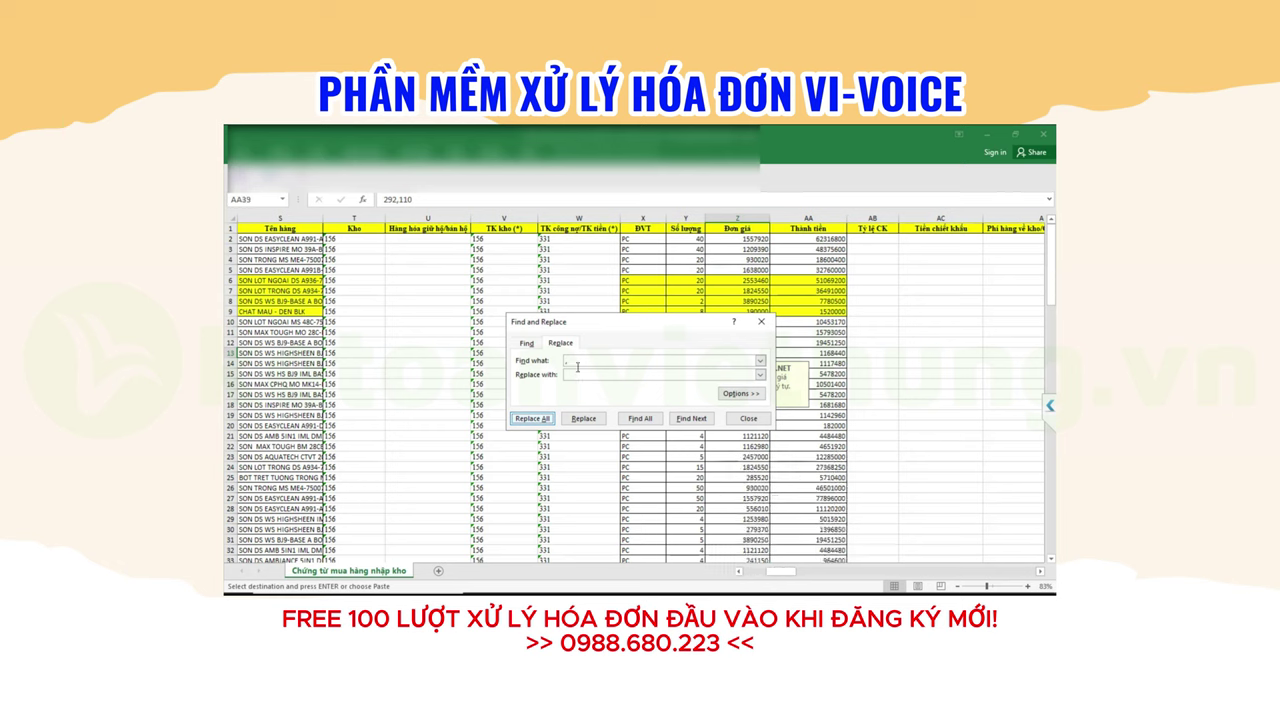
key(Return)
click(708, 419)
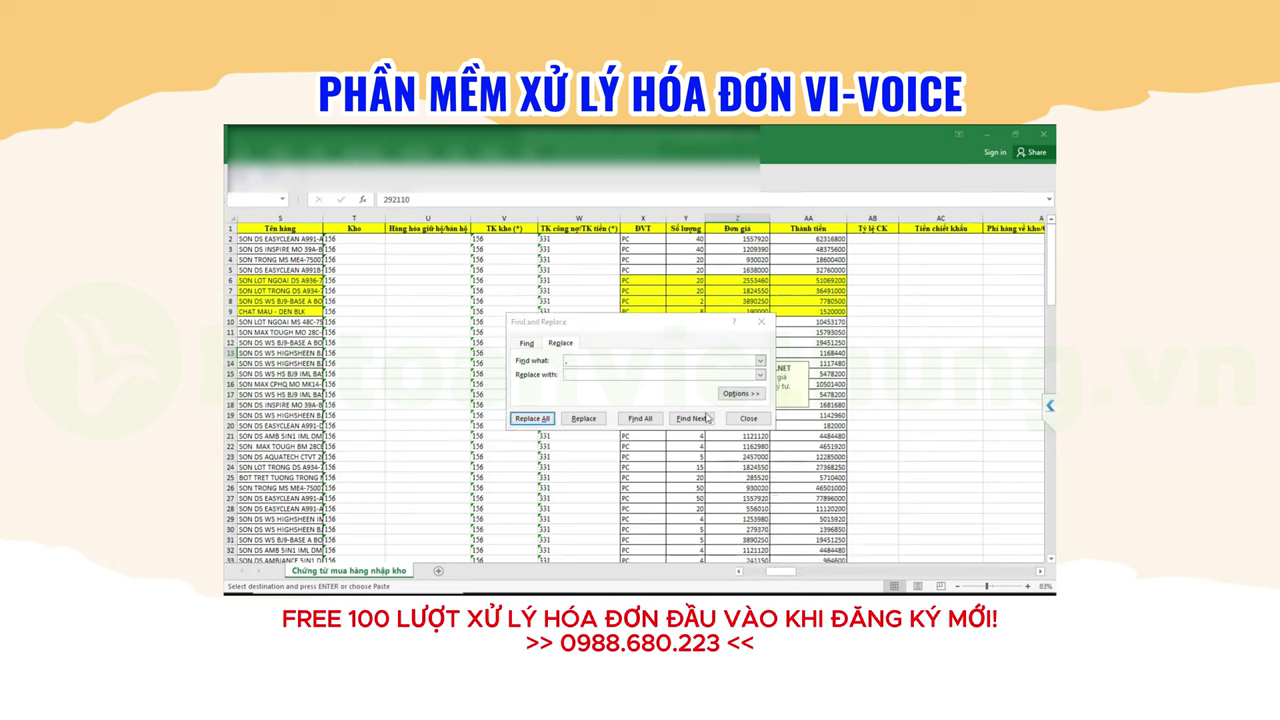
key(Escape)
click(823, 261)
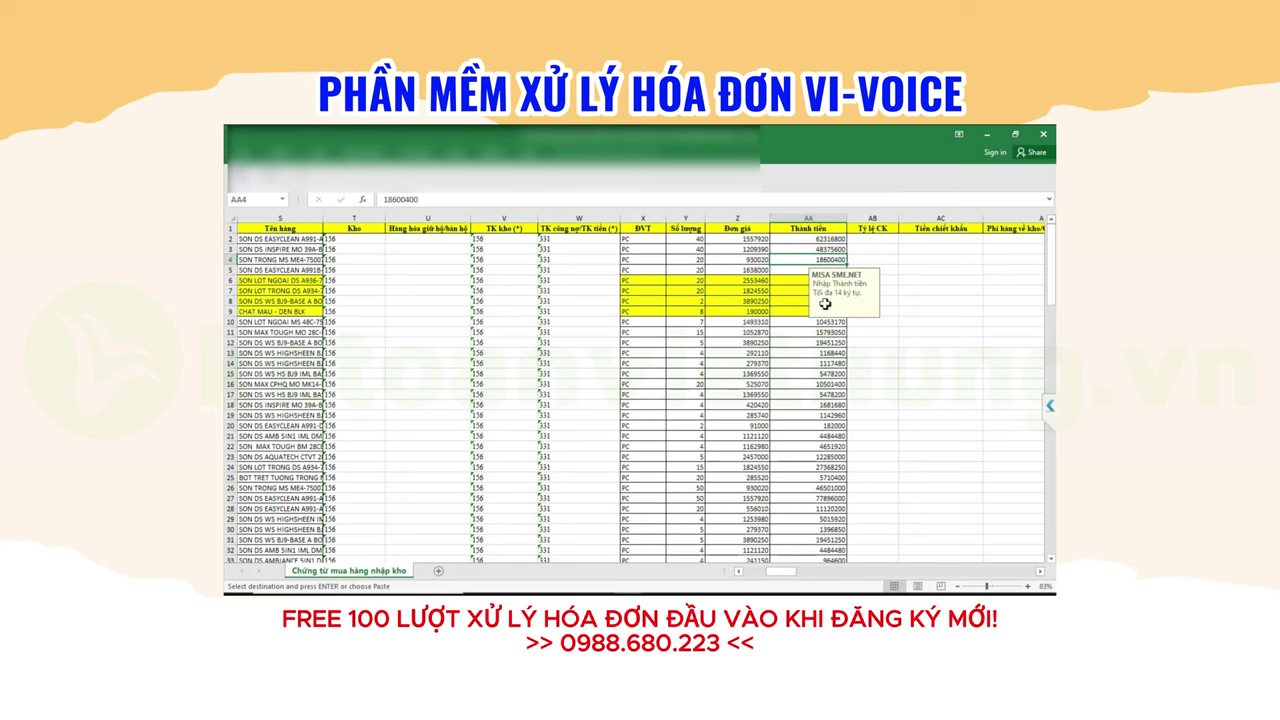
click(805, 364)
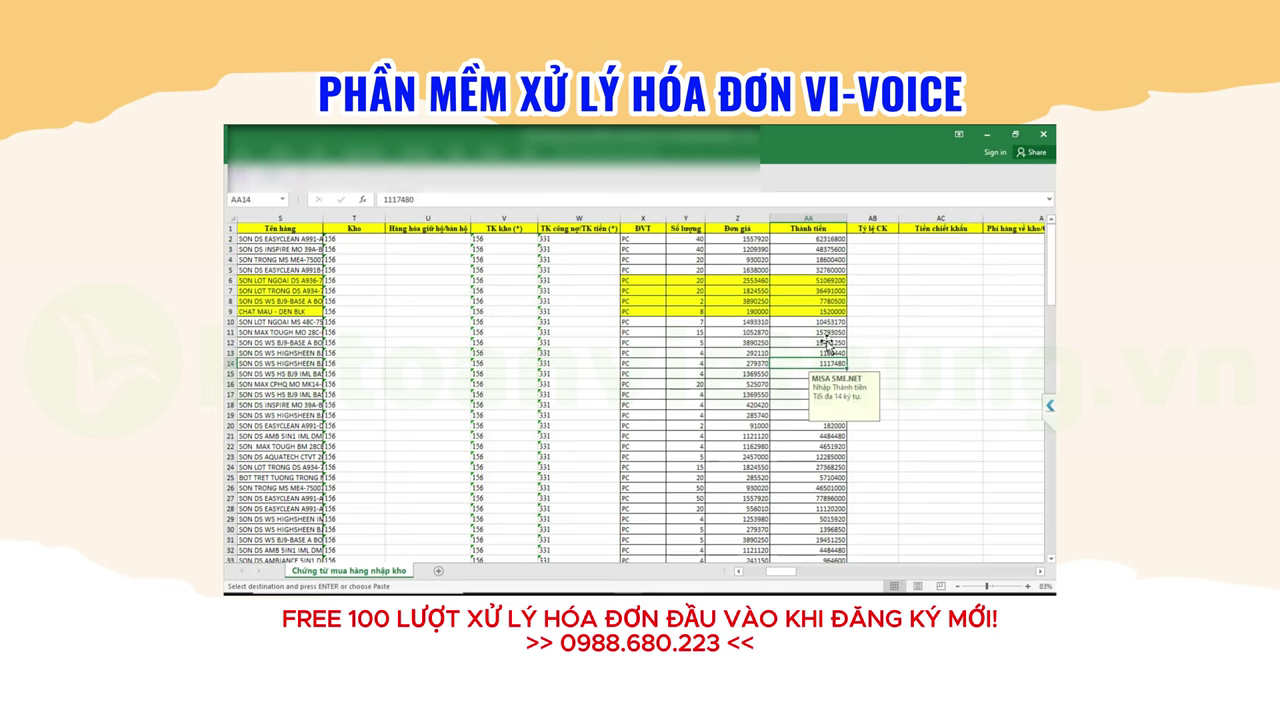
scroll(886, 274, right, 2)
click(1000, 240)
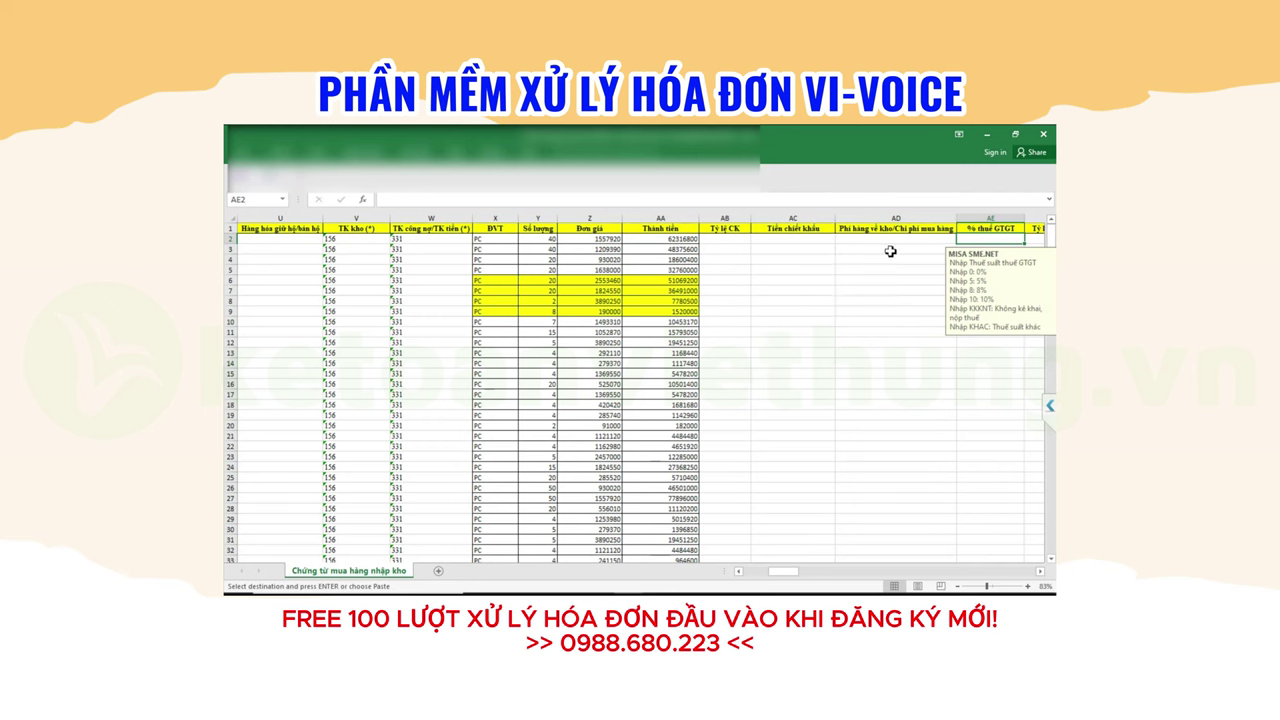
Put VAT rate 10 in AE2 and copy it down the % thuế GTGT column for every item row
key(ctrl+Tab)
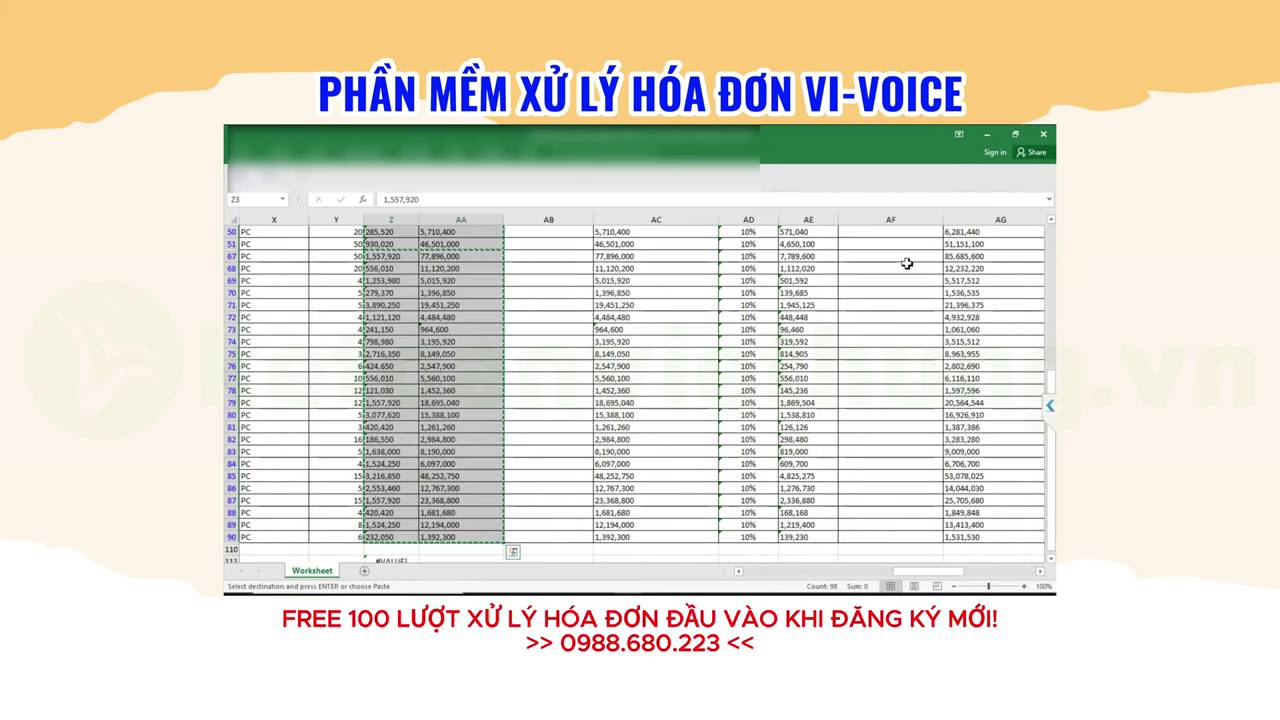
key(ctrl+Tab)
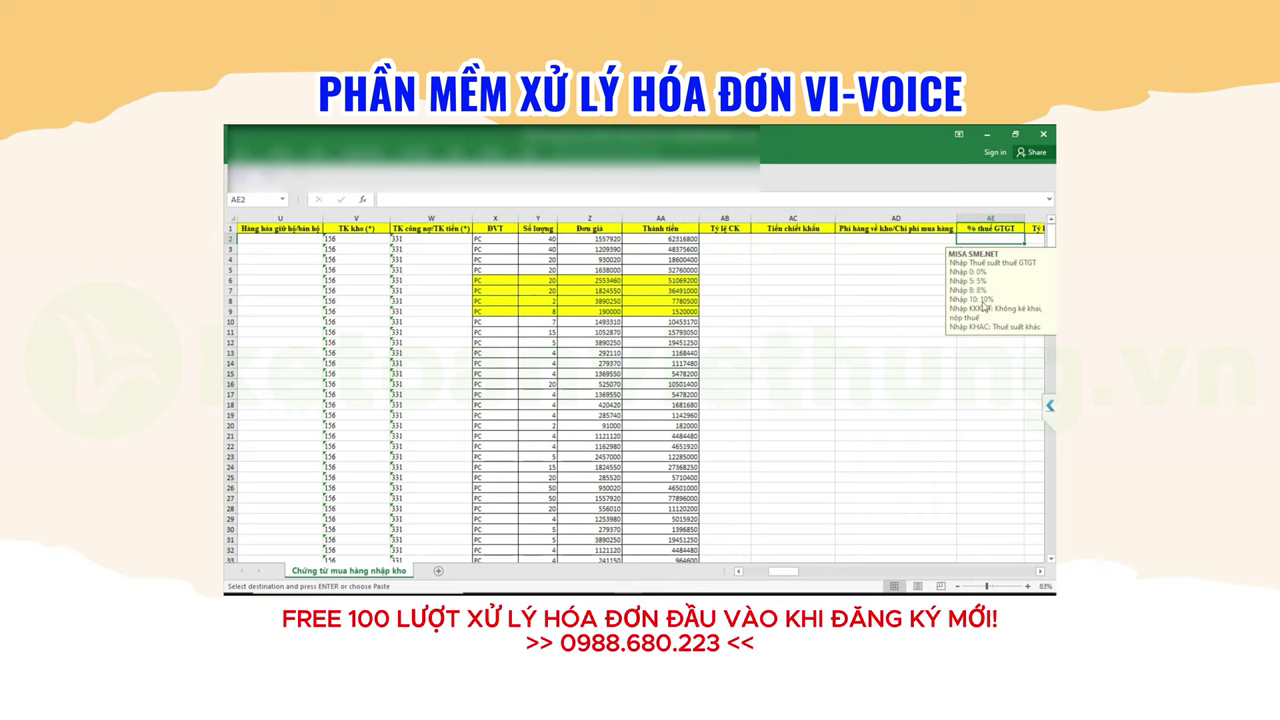
text(10)
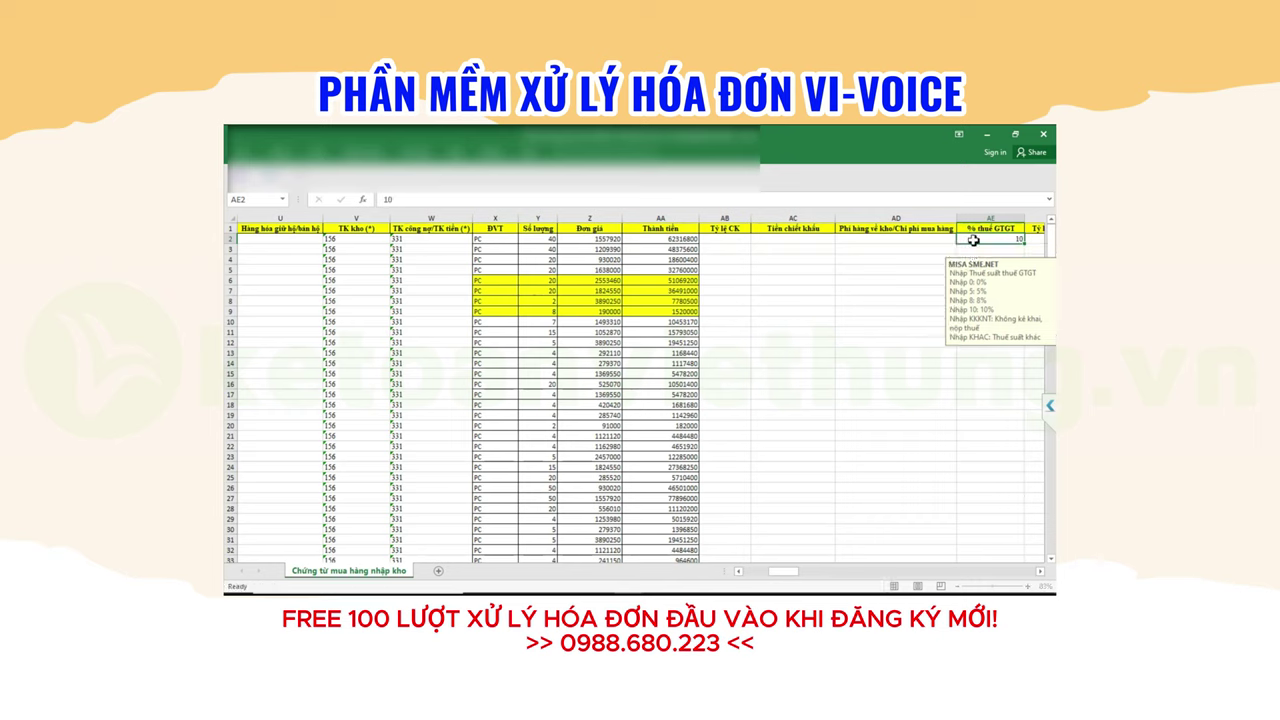
key(ctrl+c)
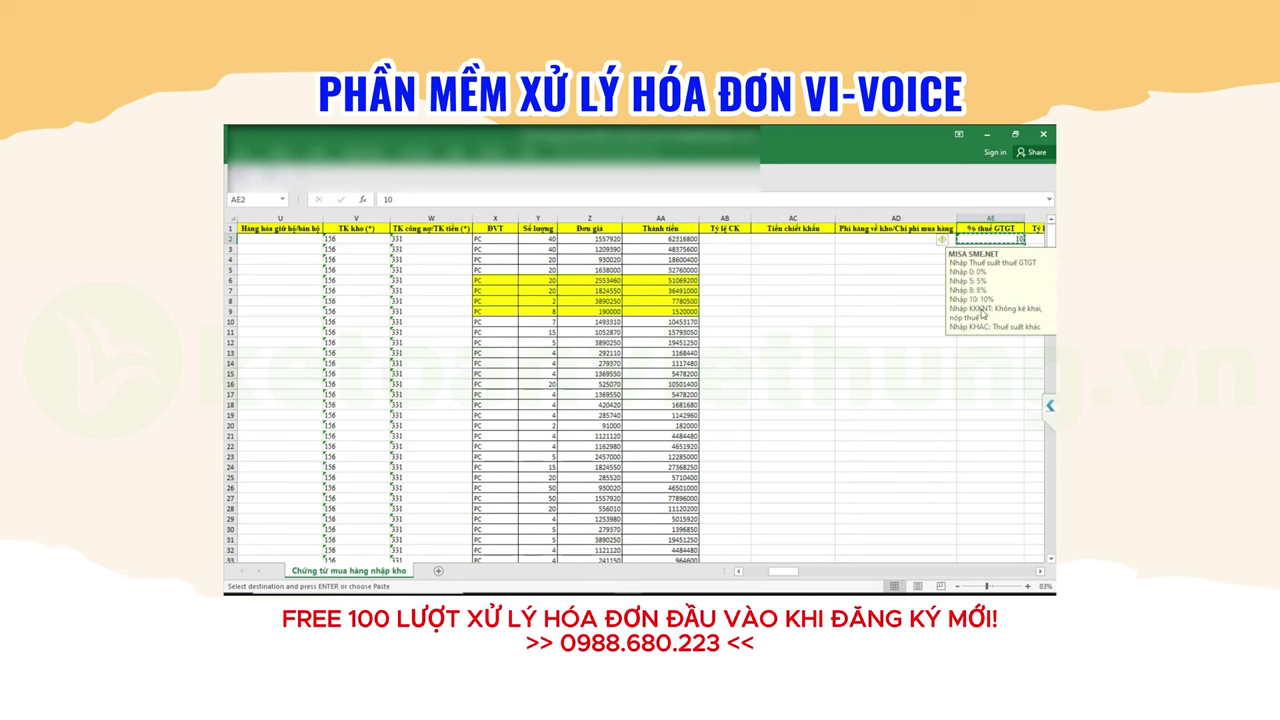
scroll(990, 486, down, 5)
scroll(990, 486, down, 1)
scroll(985, 505, down, 1)
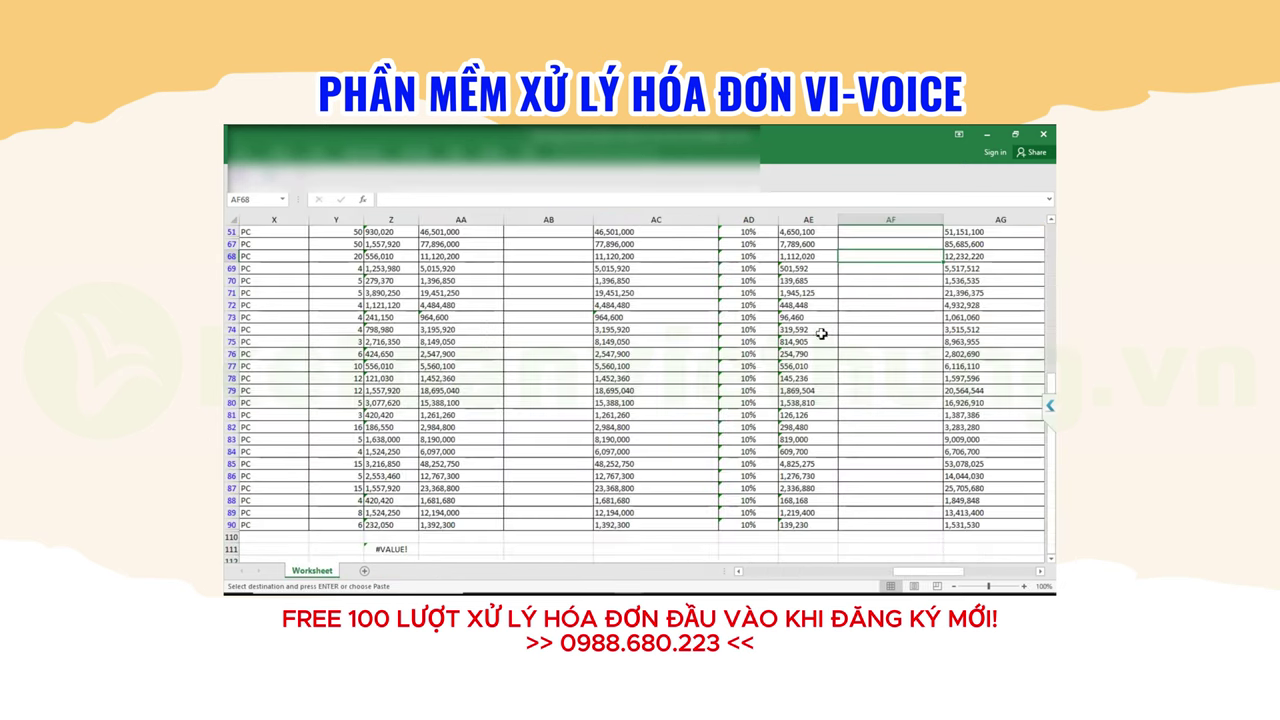
click(793, 522)
scroll(832, 420, up, 4)
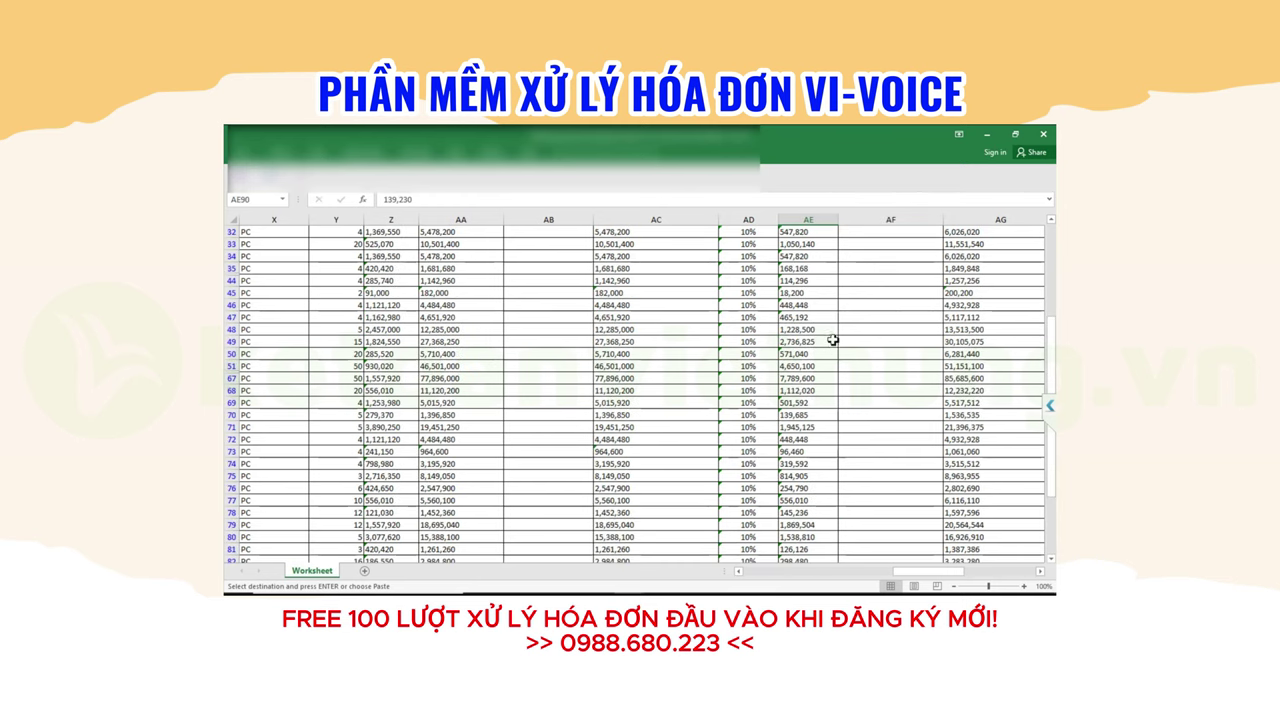
scroll(832, 340, up, 5)
Paste the VAT amounts at AG2 and replace all commas with nothing
click(911, 239)
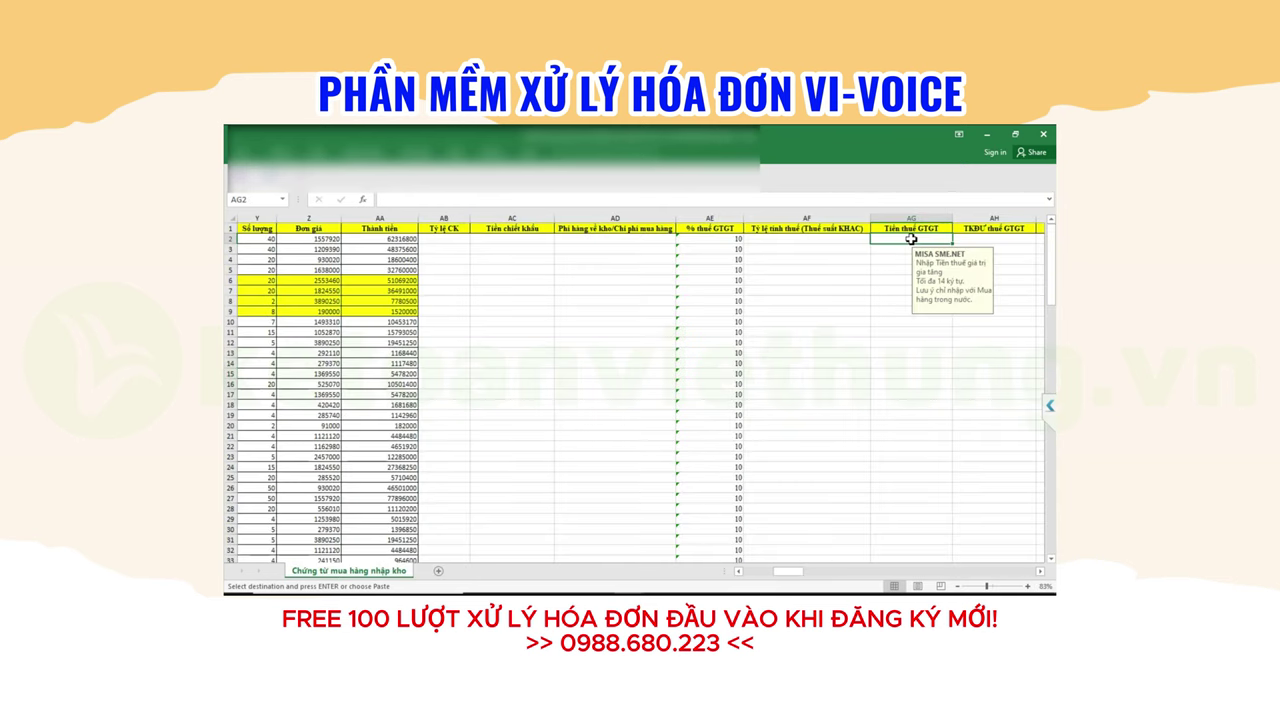
key(ctrl+v)
key(ctrl+f)
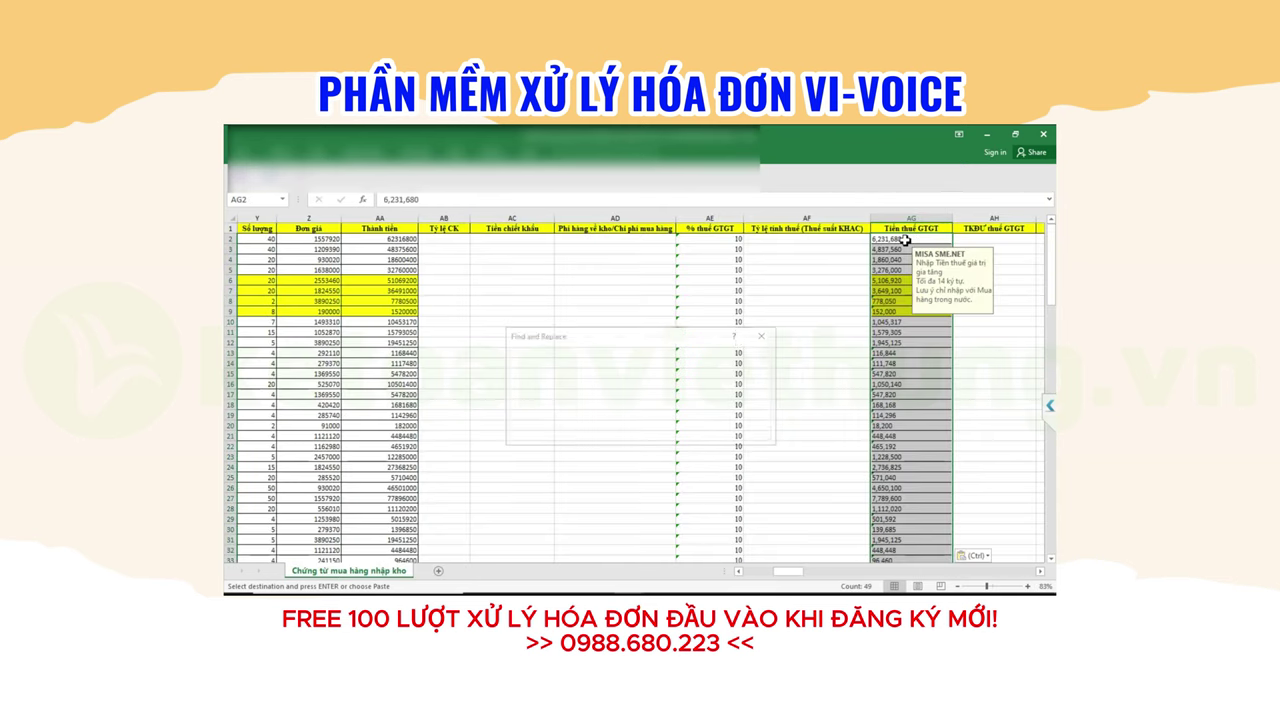
click(560, 358)
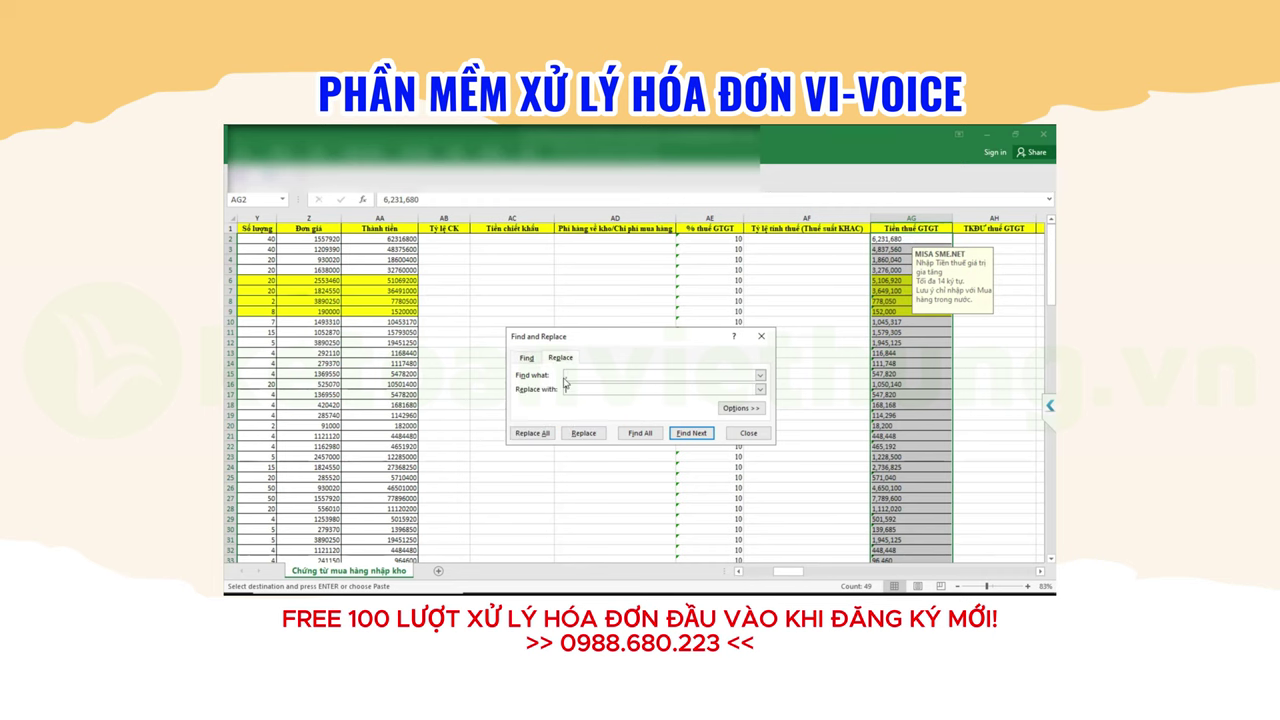
text(,)
click(536, 436)
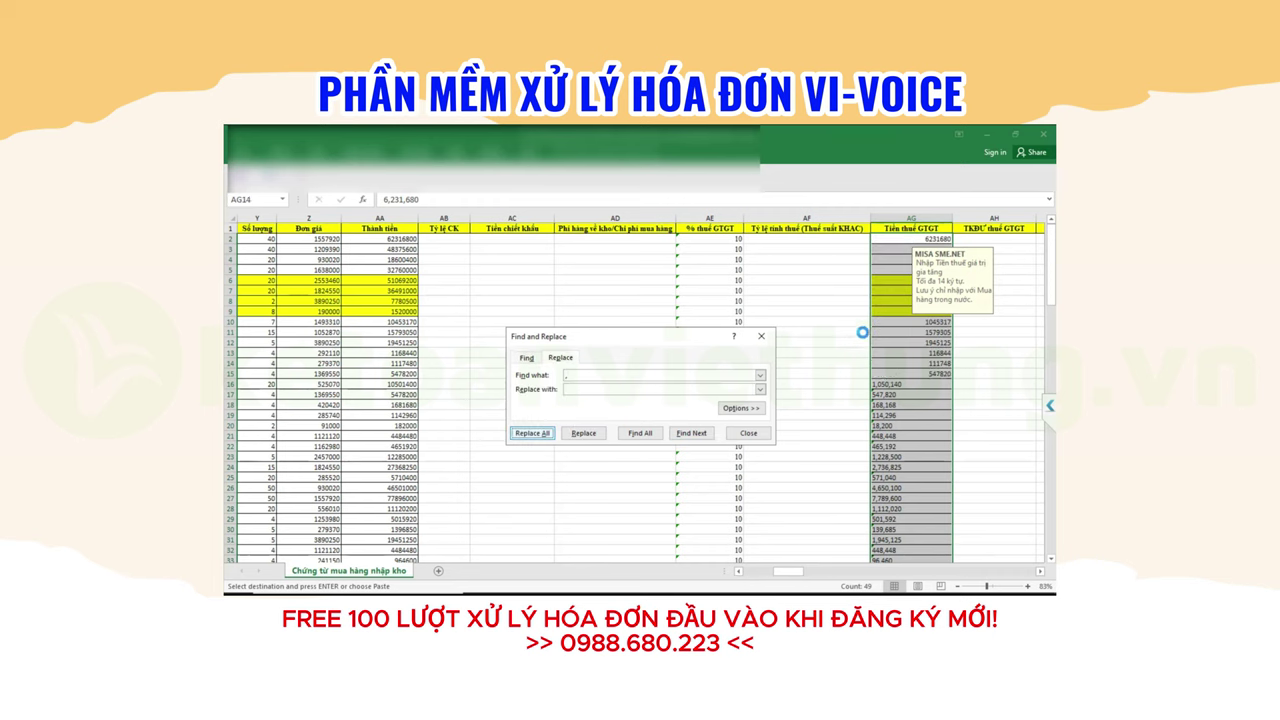
click(658, 401)
click(748, 433)
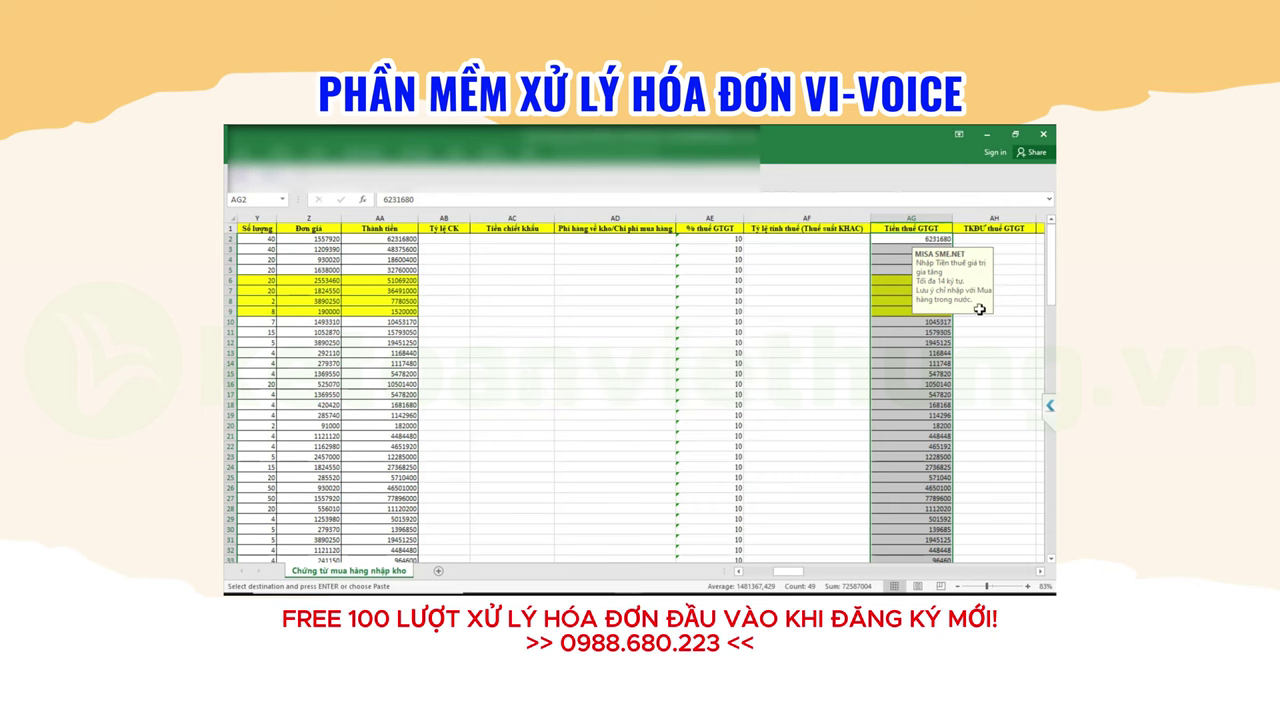
click(1007, 241)
key(Right)
key(Right)
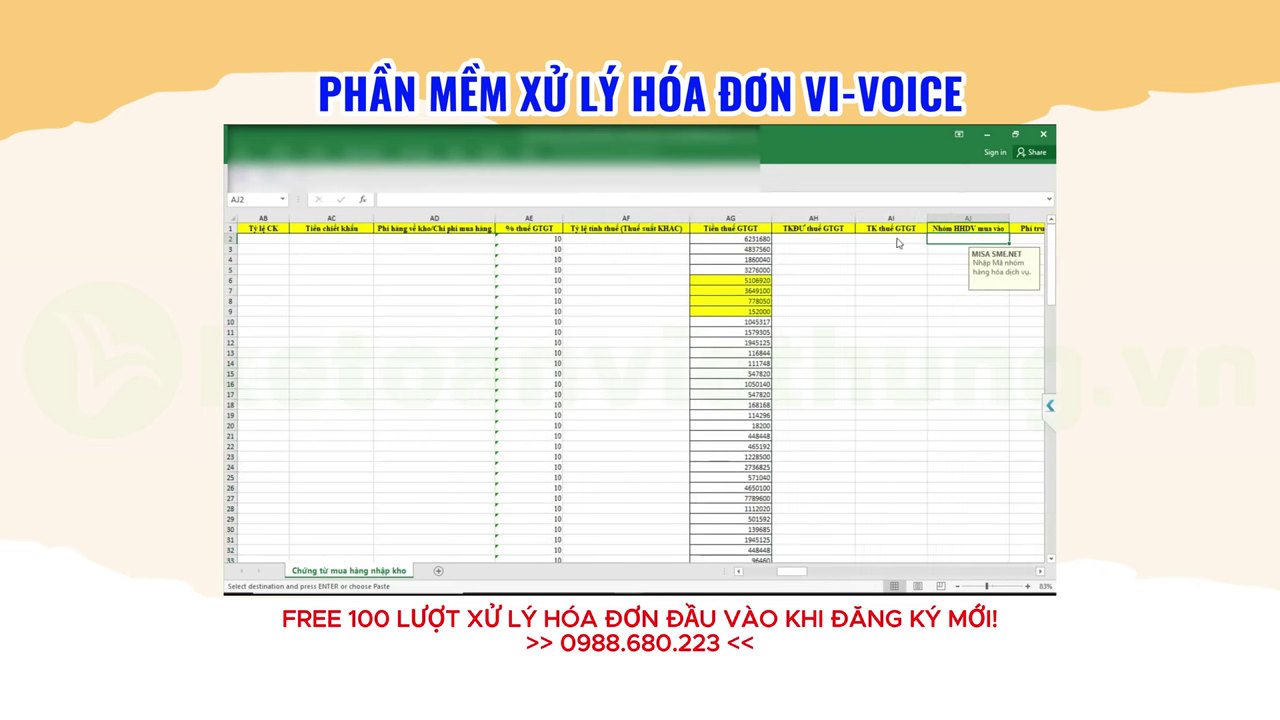
Enter VAT account 1331 in AI2 and fill it down the TK thuế GTGT column
click(905, 239)
text(133)
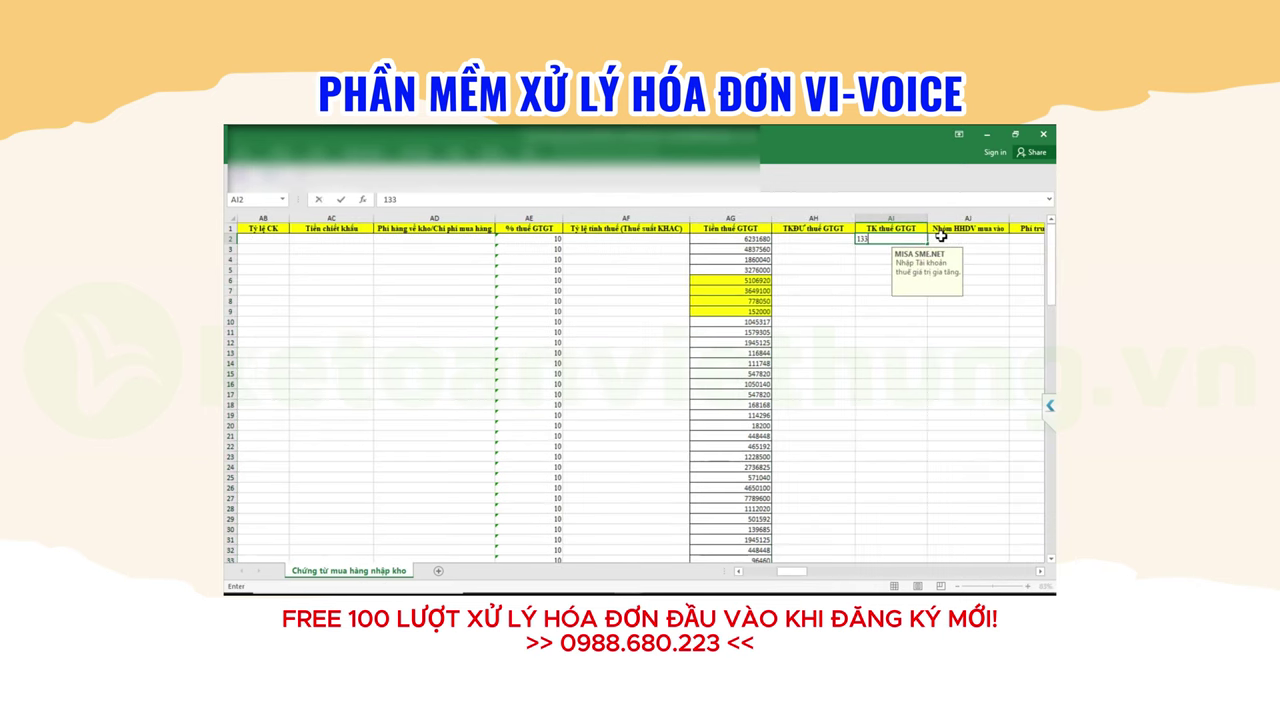
text(1)
key(Tab)
click(893, 239)
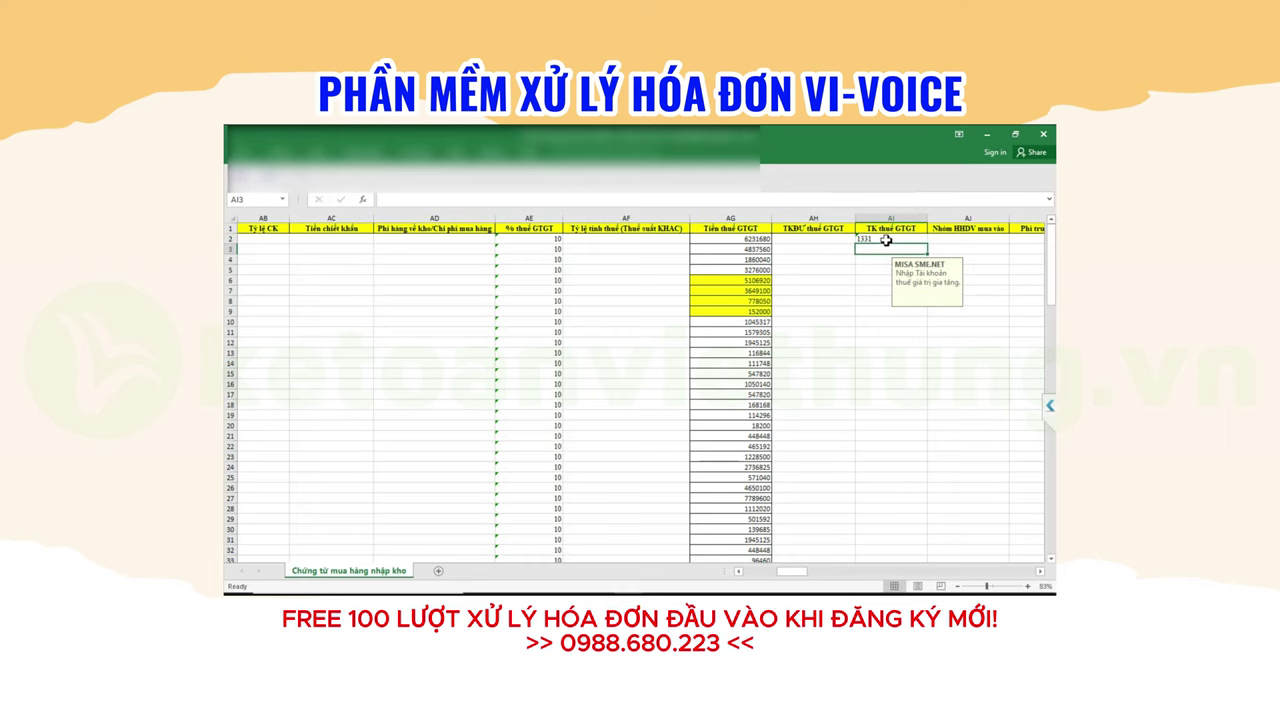
key(ctrl+c)
key(ctrl+v)
click(973, 239)
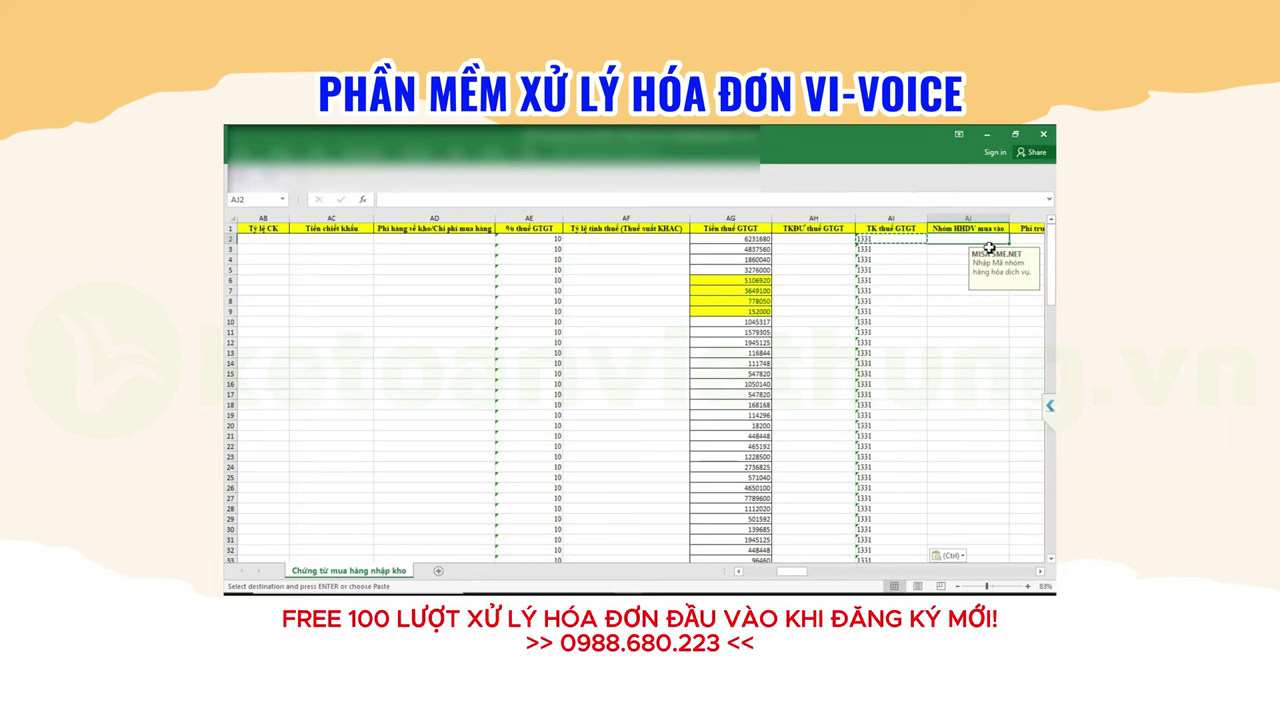
key(Right)
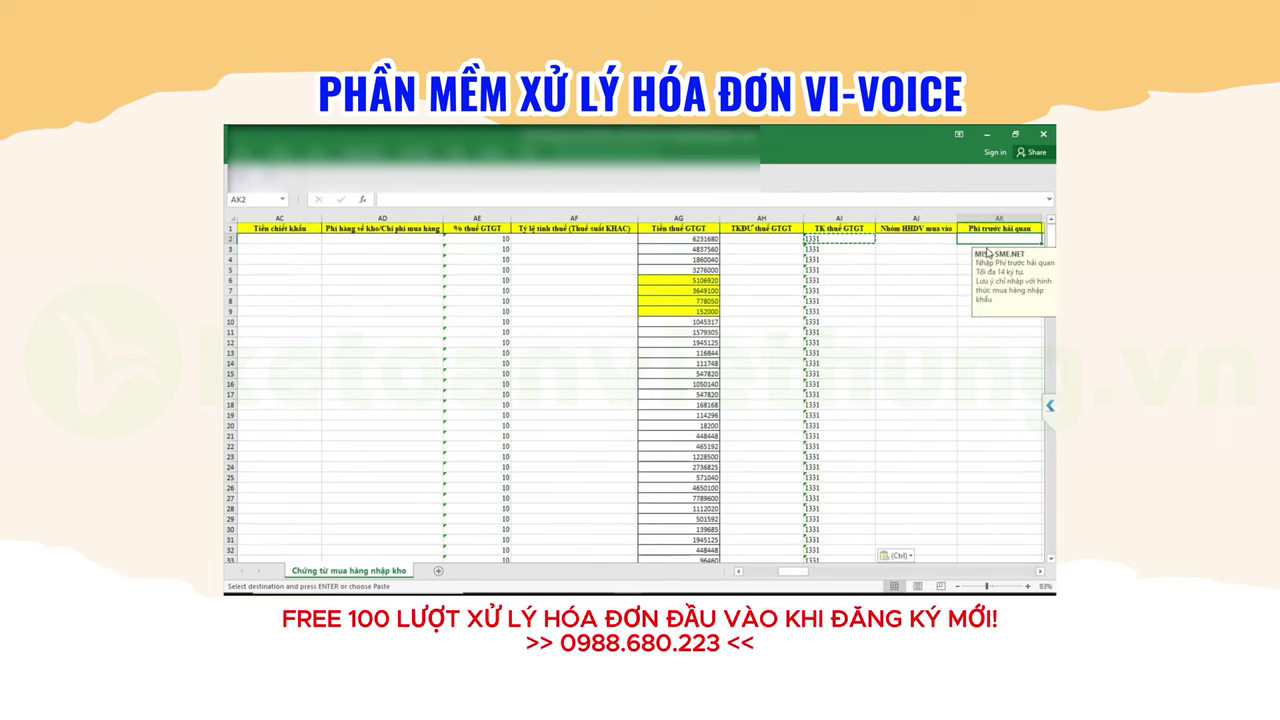
drag(790, 571, 748, 574)
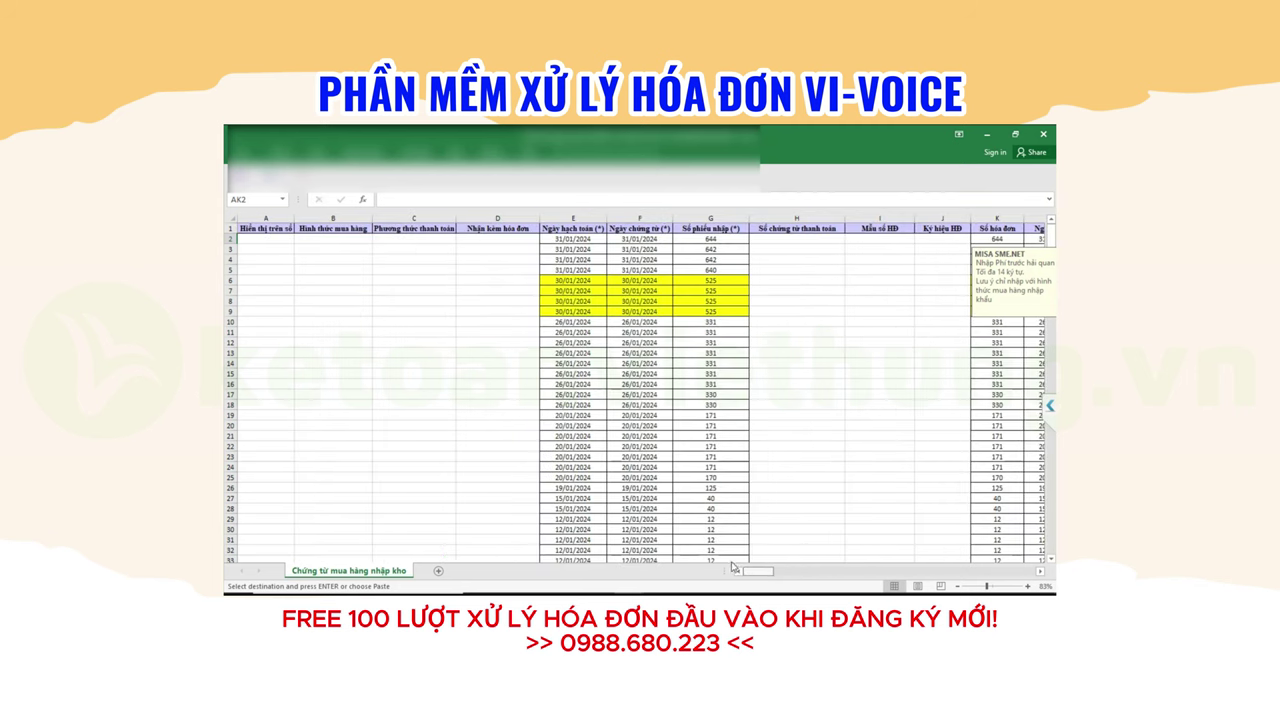
Enter 0, 0 and 1 in B2:D2 and fill them down every voucher row
click(276, 241)
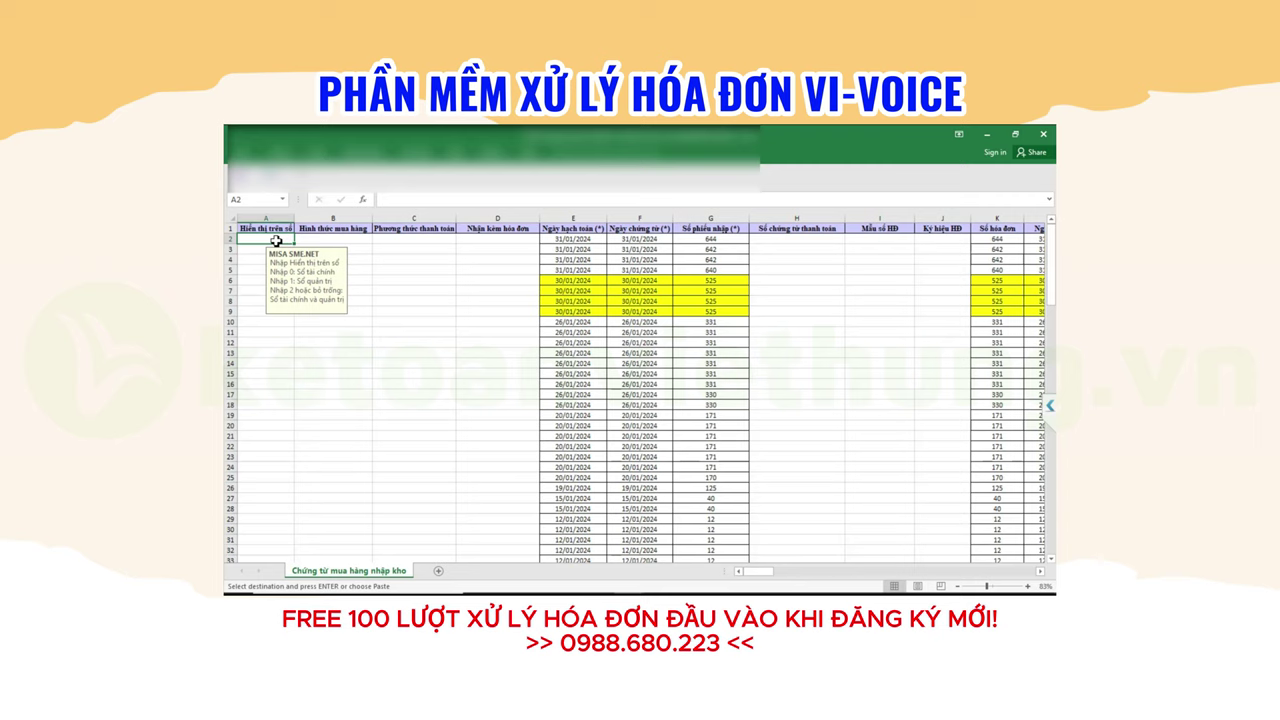
click(323, 241)
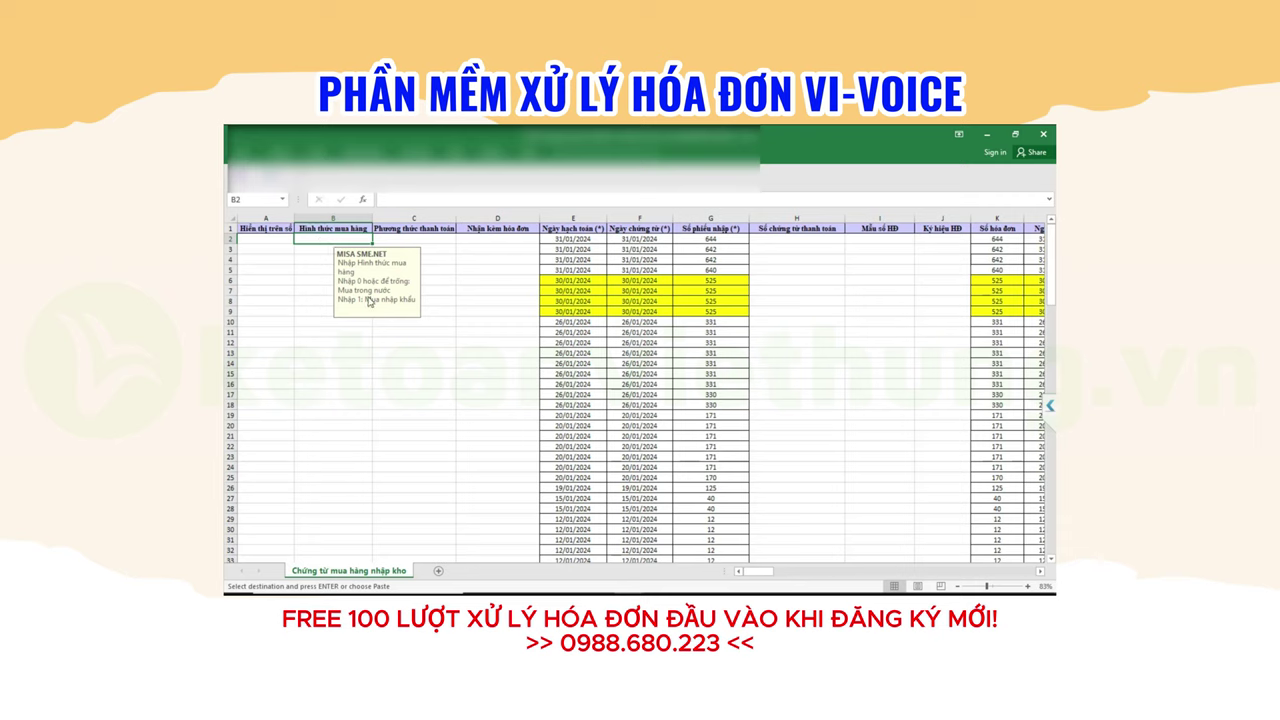
text(0)
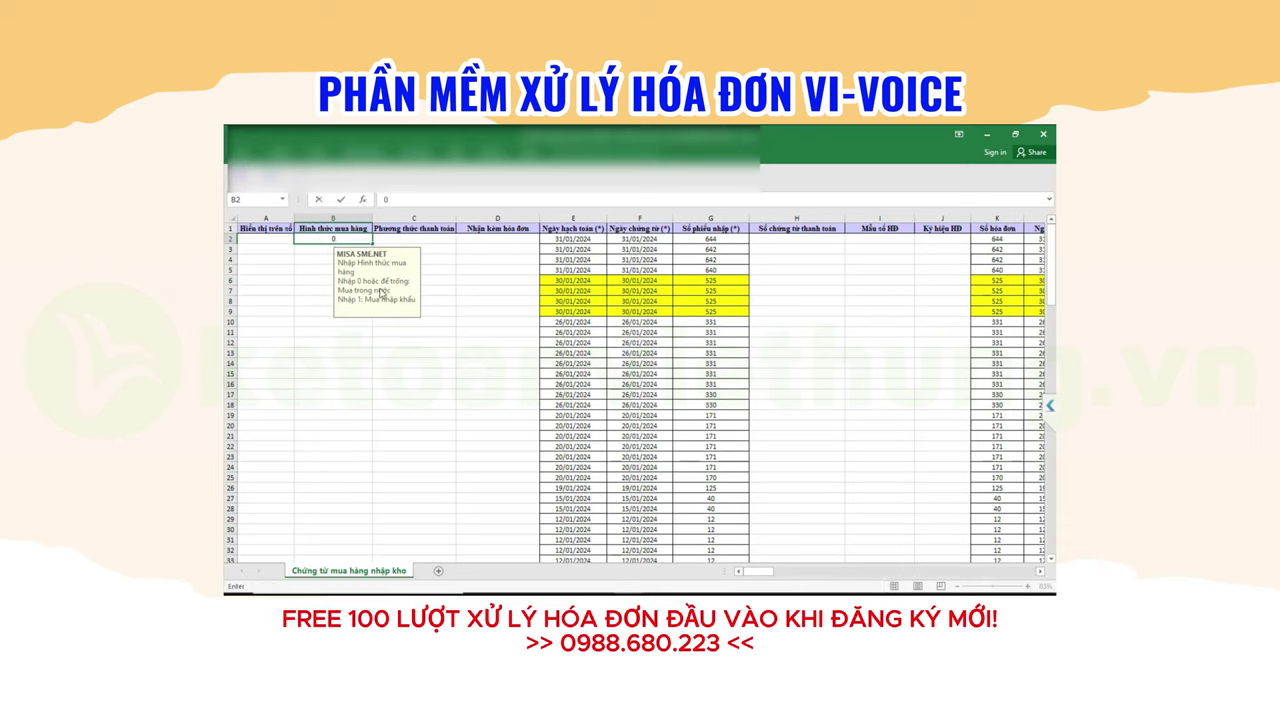
key(Tab)
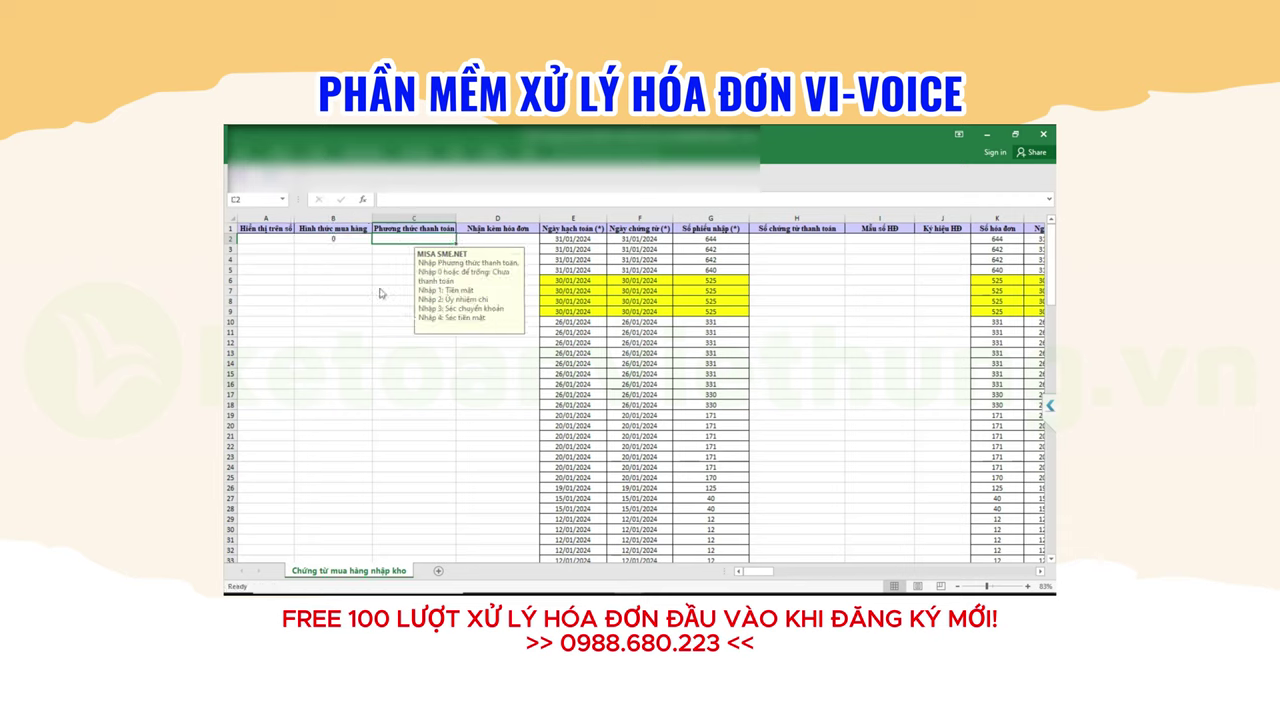
text(0)
key(Tab)
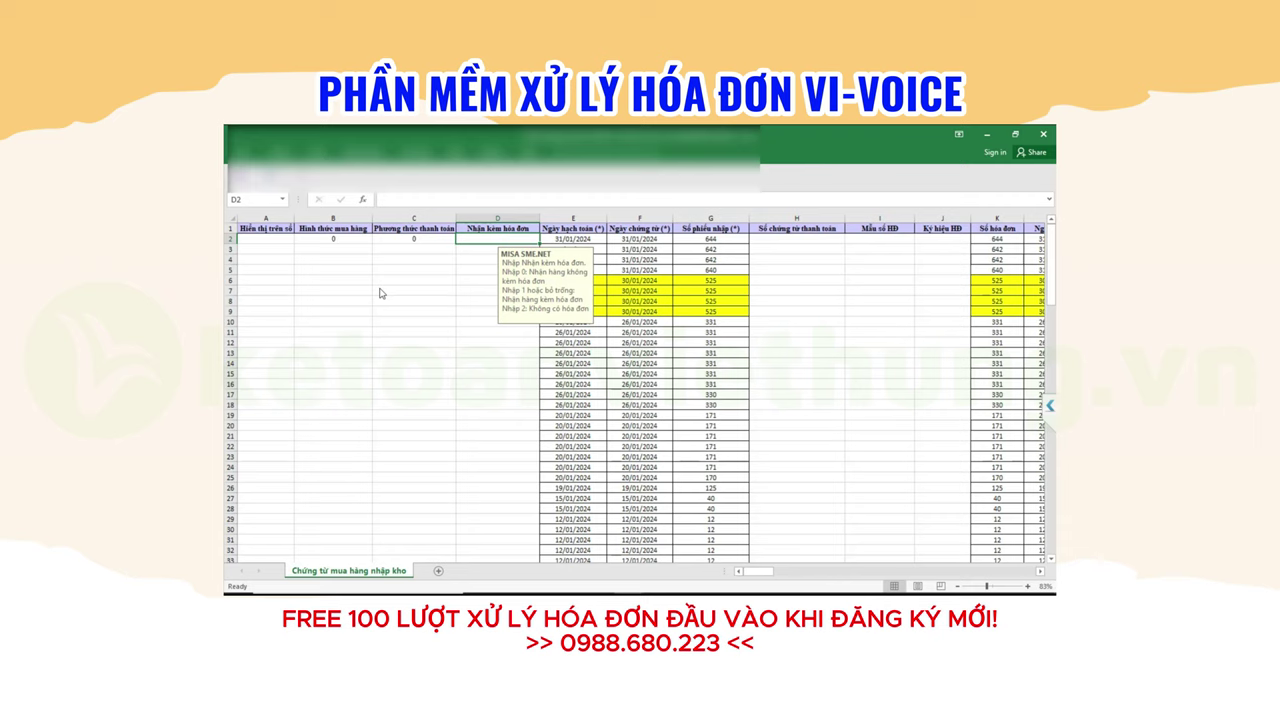
text(1)
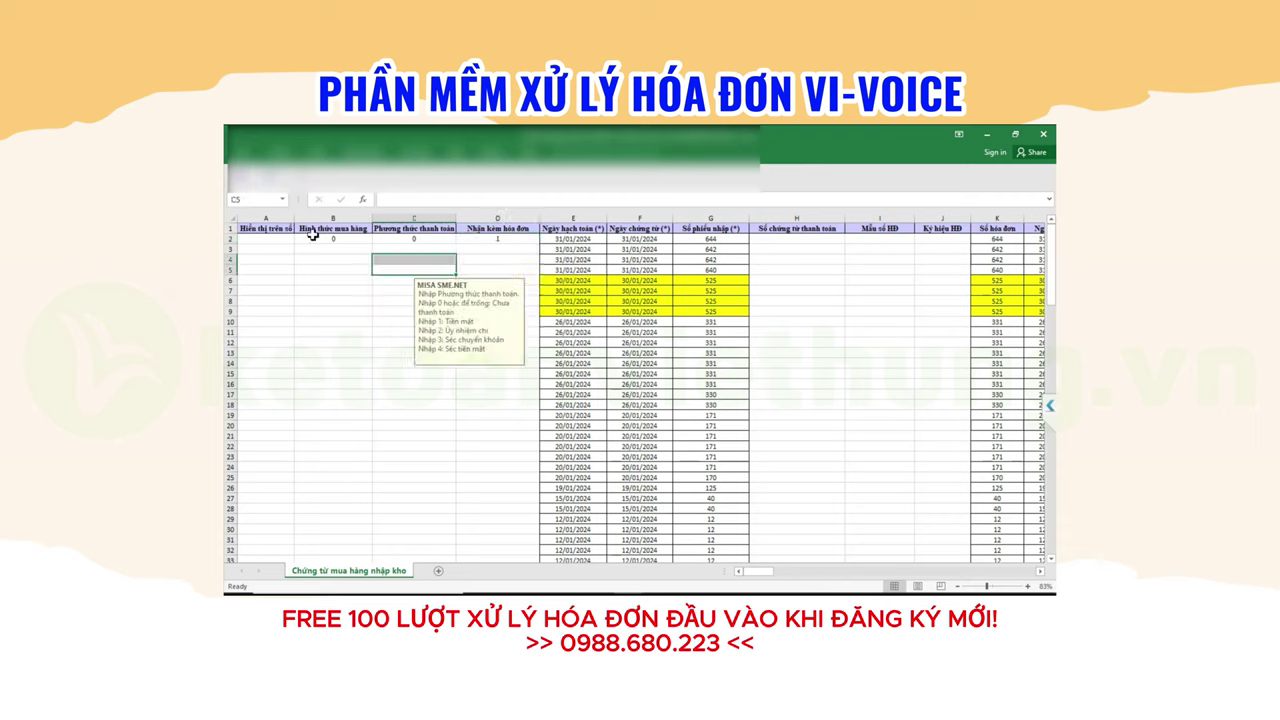
drag(333, 239, 491, 240)
key(ctrl+c)
double_click(540, 244)
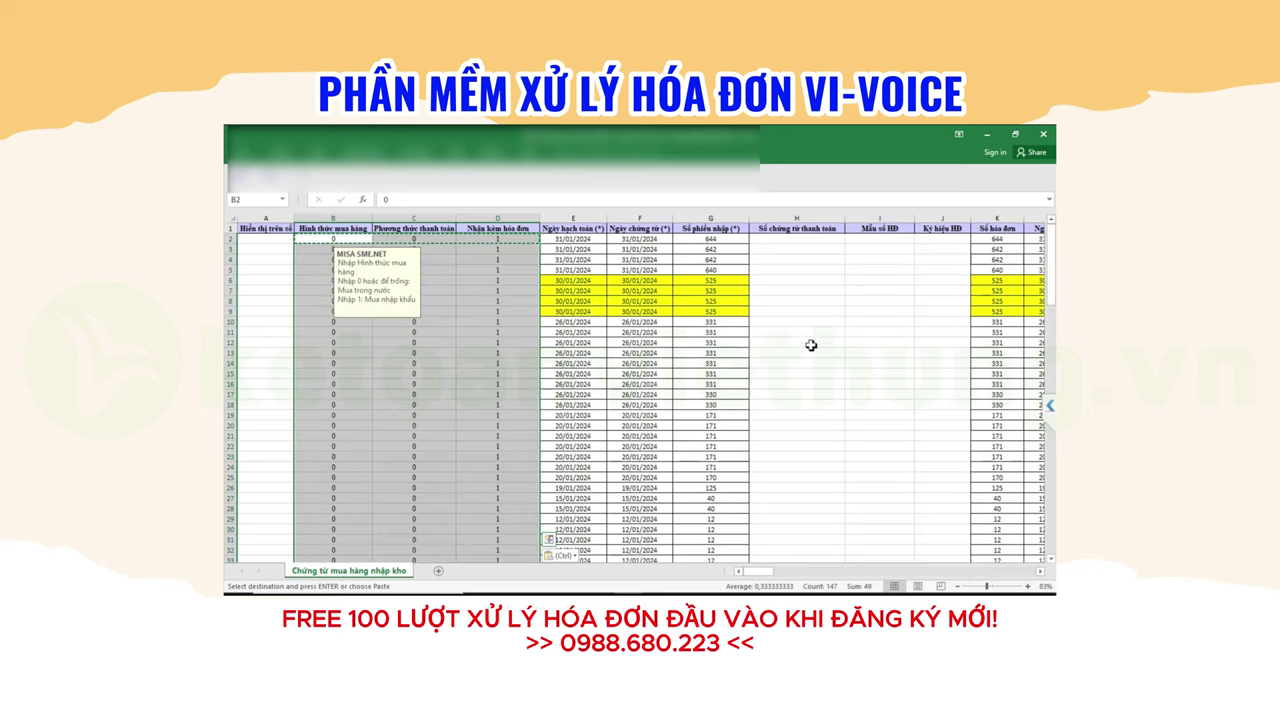
Open File > Save As, return to the sheet, then switch to the MISA import window
click(241, 152)
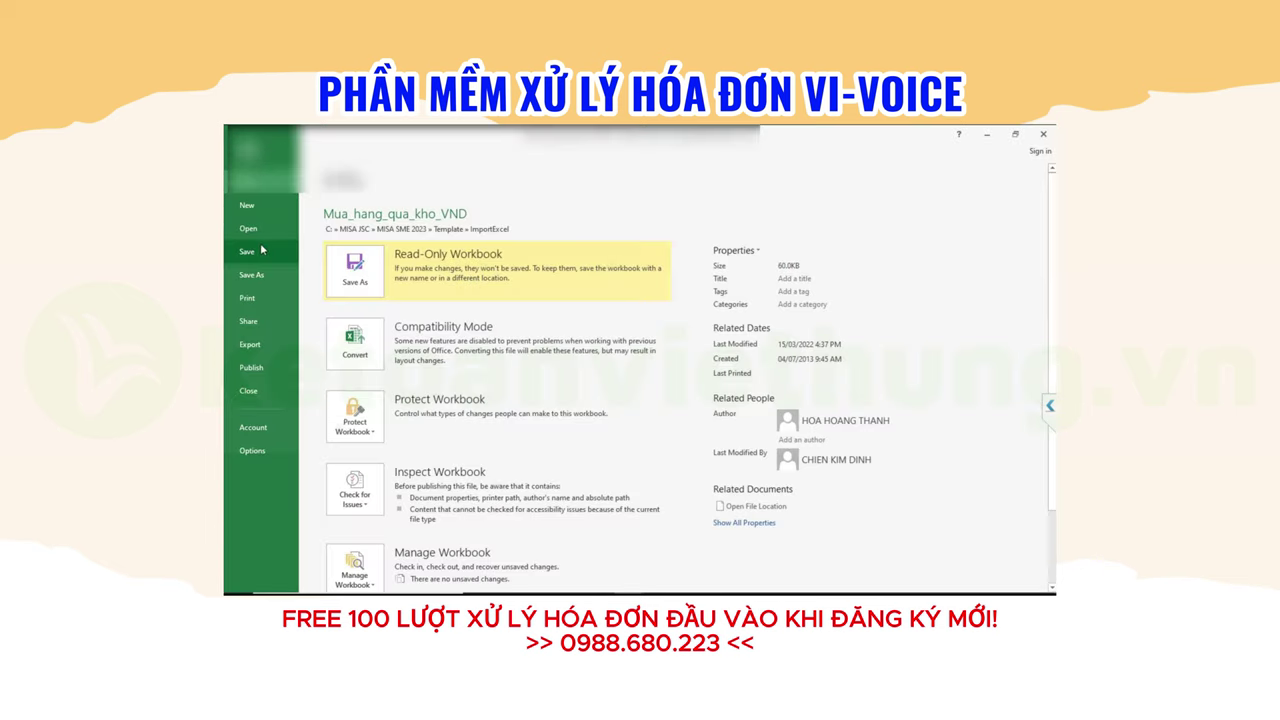
click(251, 274)
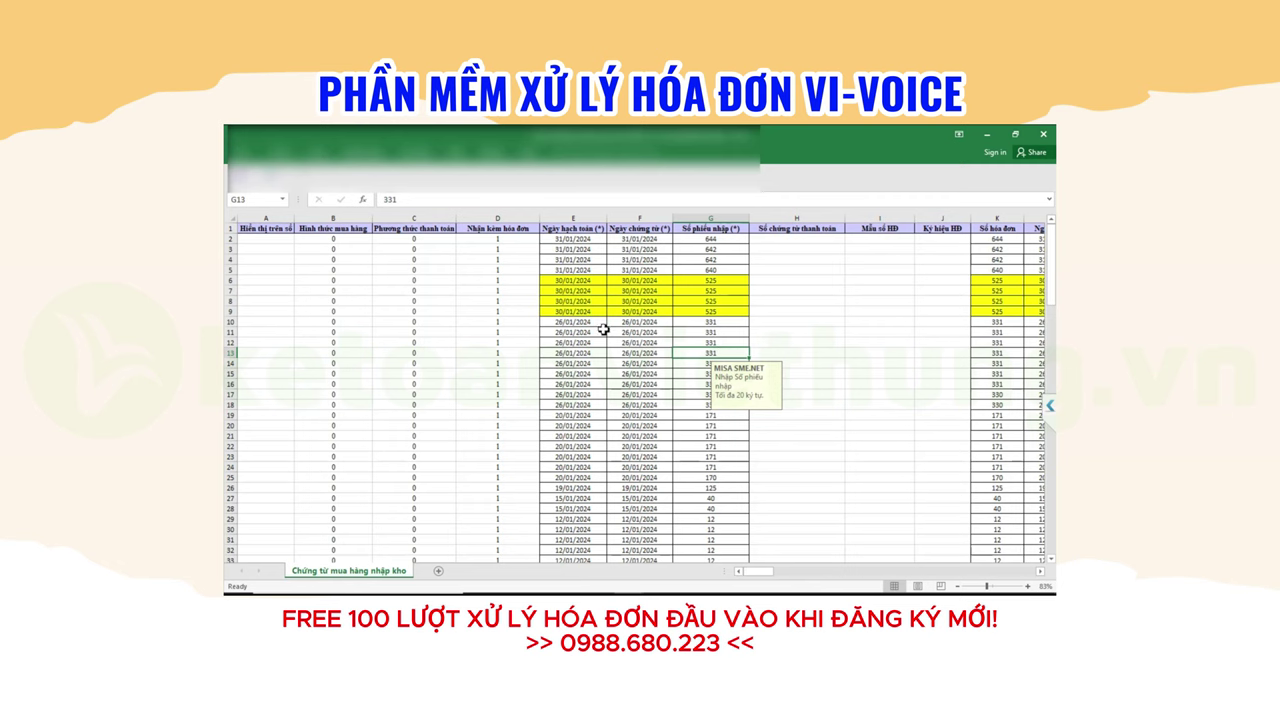
click(598, 322)
mouse_move(598, 581)
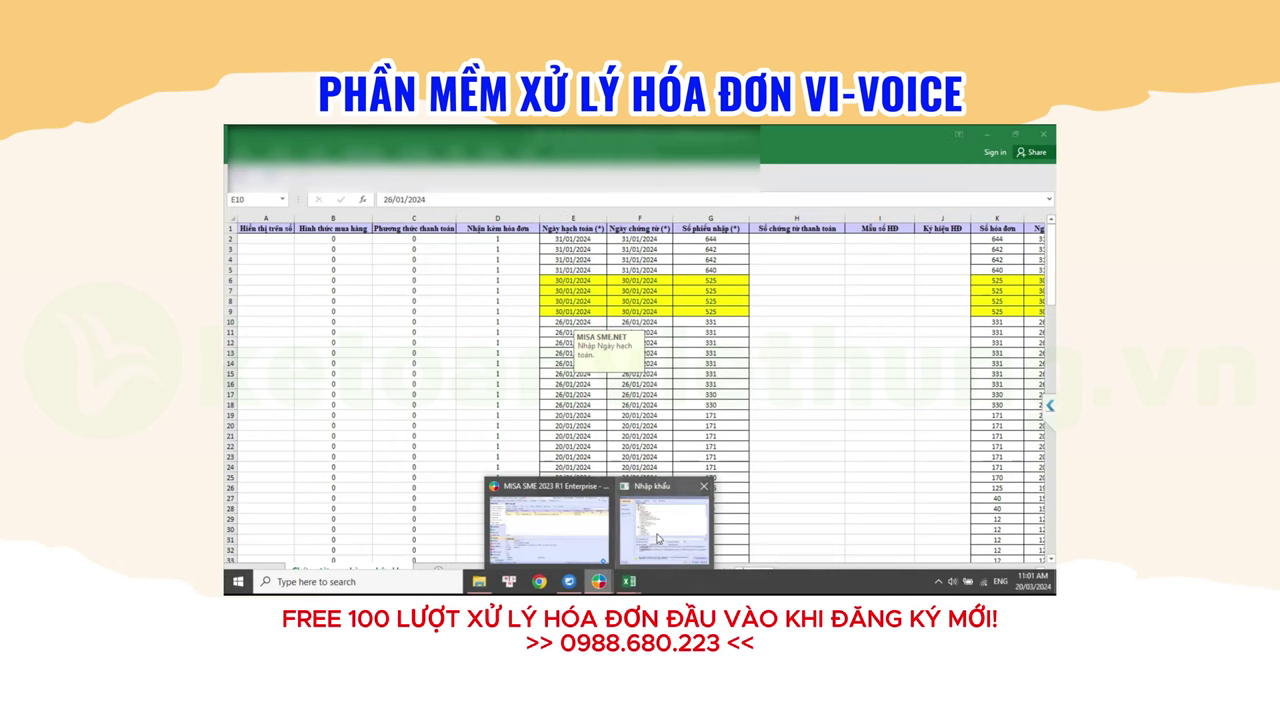
click(645, 548)
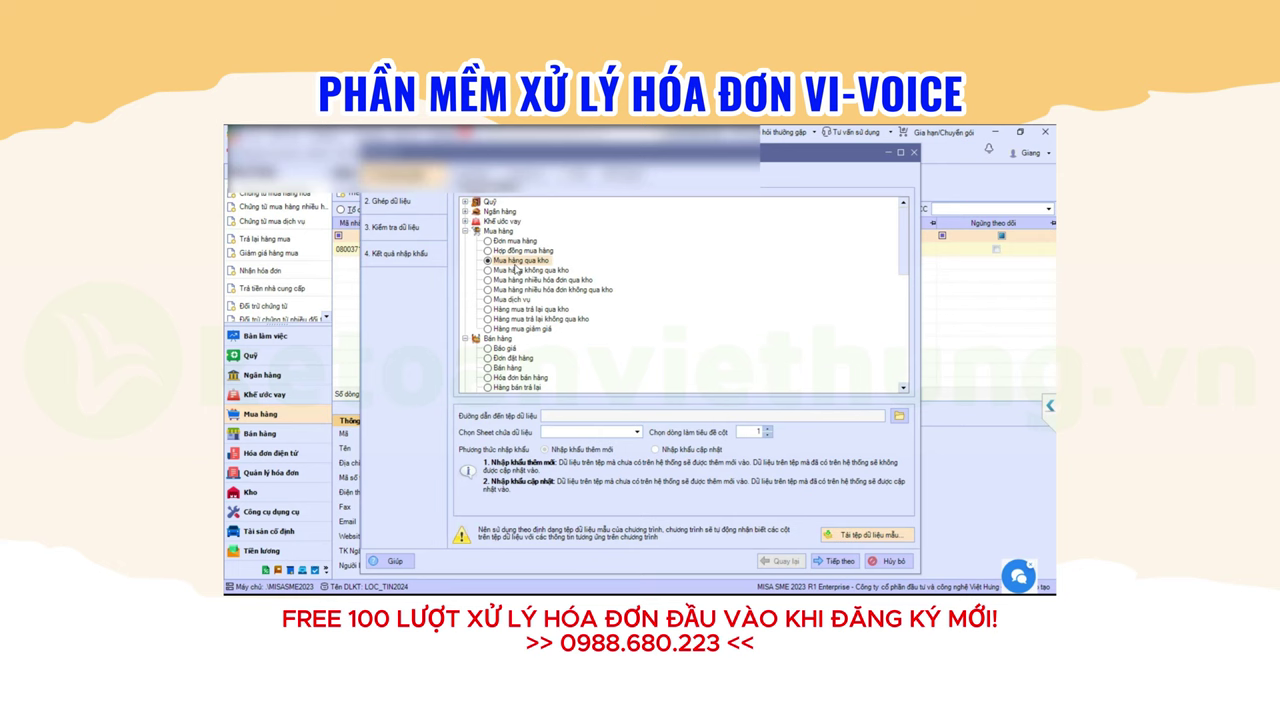
Paste the voucher dates into column F and the receipt numbers into column G
key(alt+Tab)
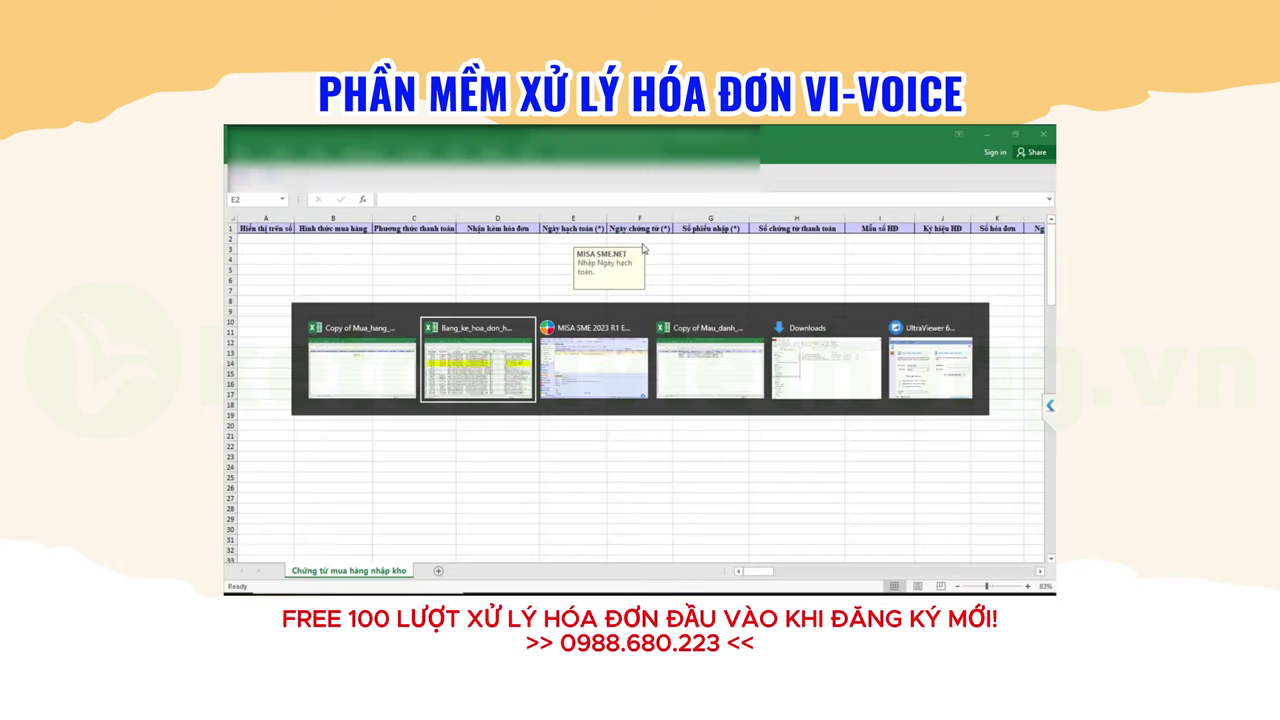
key(alt+Tab)
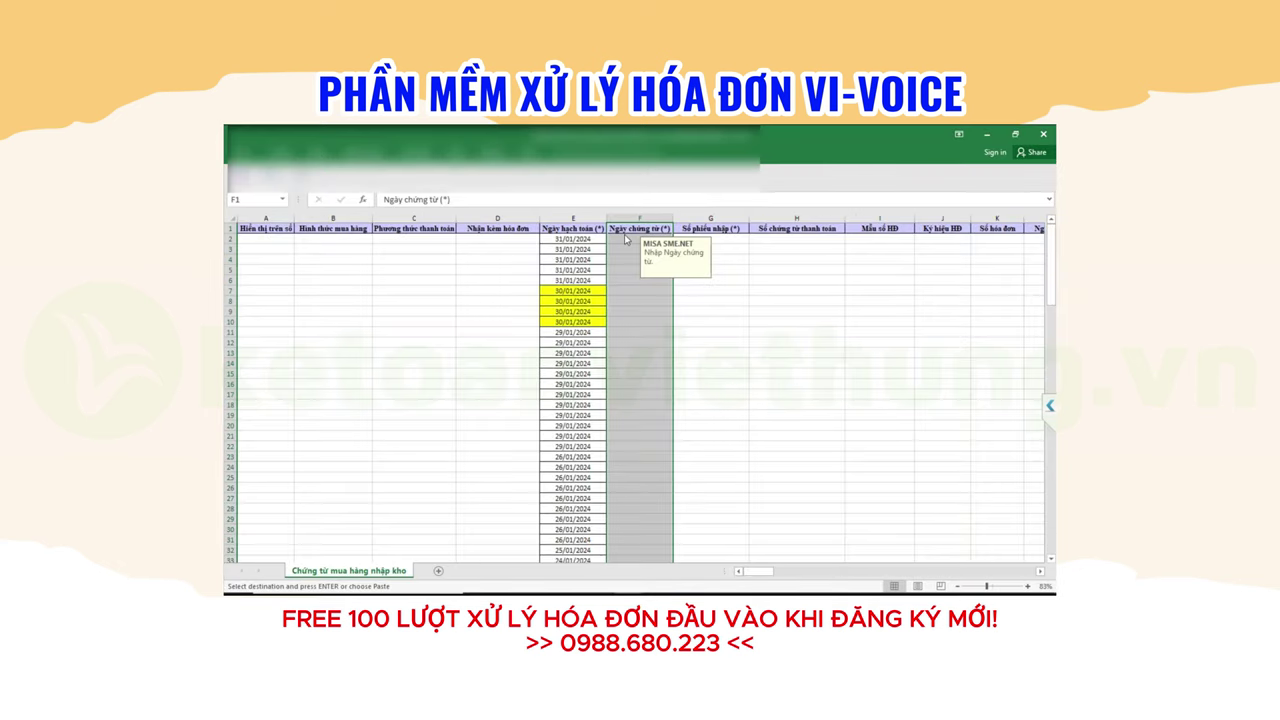
key(ctrl+v)
click(1012, 238)
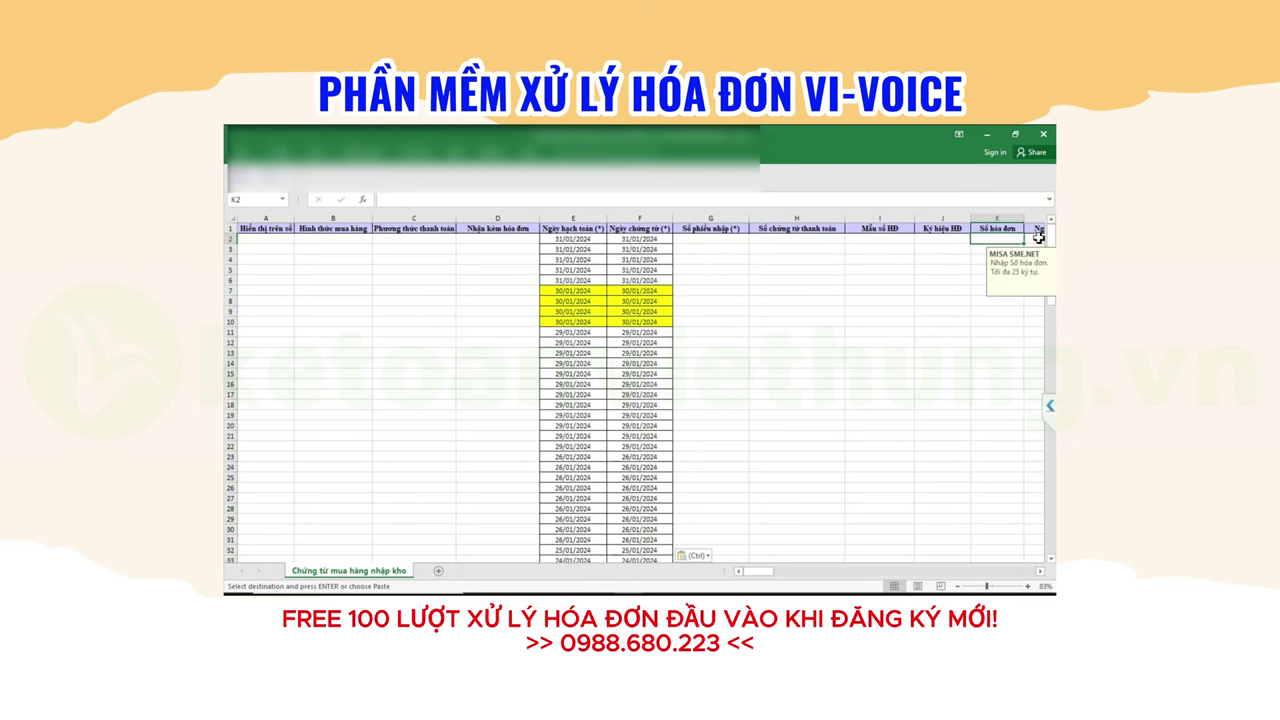
key(alt+Tab)
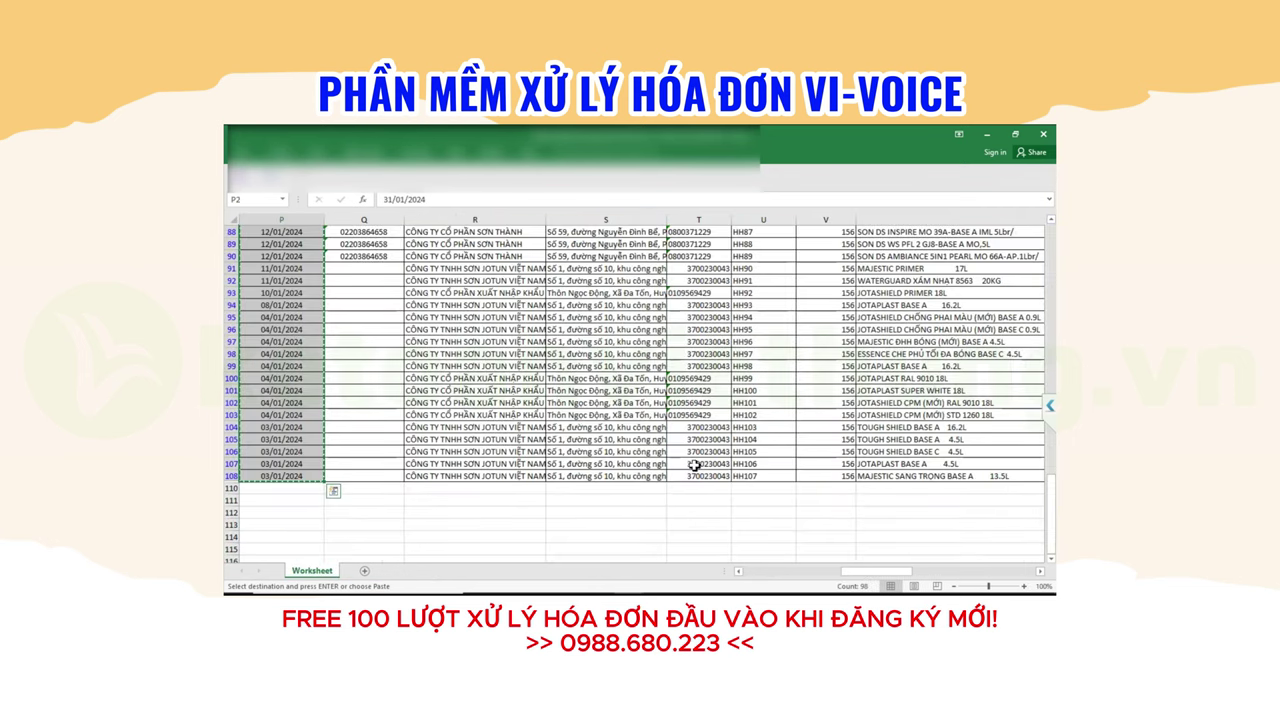
key(alt+Tab)
key(ctrl+shift+Down)
key(ctrl+c)
click(280, 239)
key(ctrl+v)
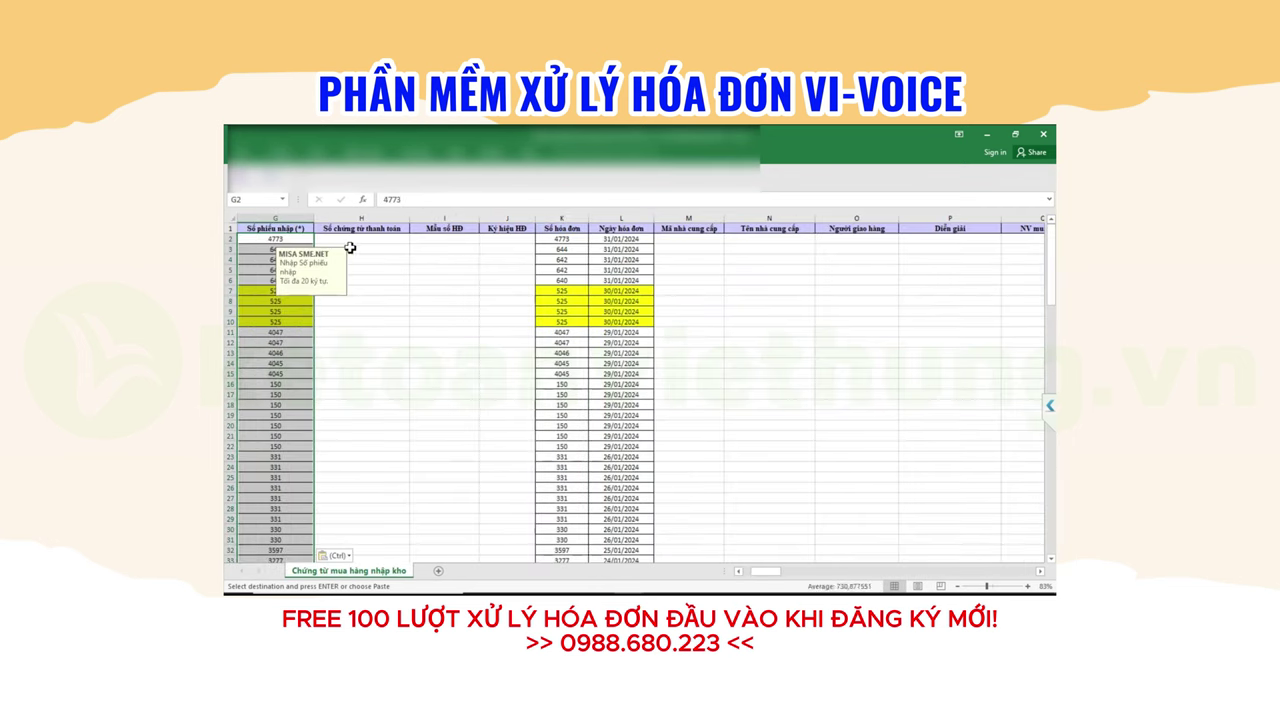
Copy the supplier tax codes from T2 down, and fill 'Mua hàng nhập kho' down column P
key(alt+Tab)
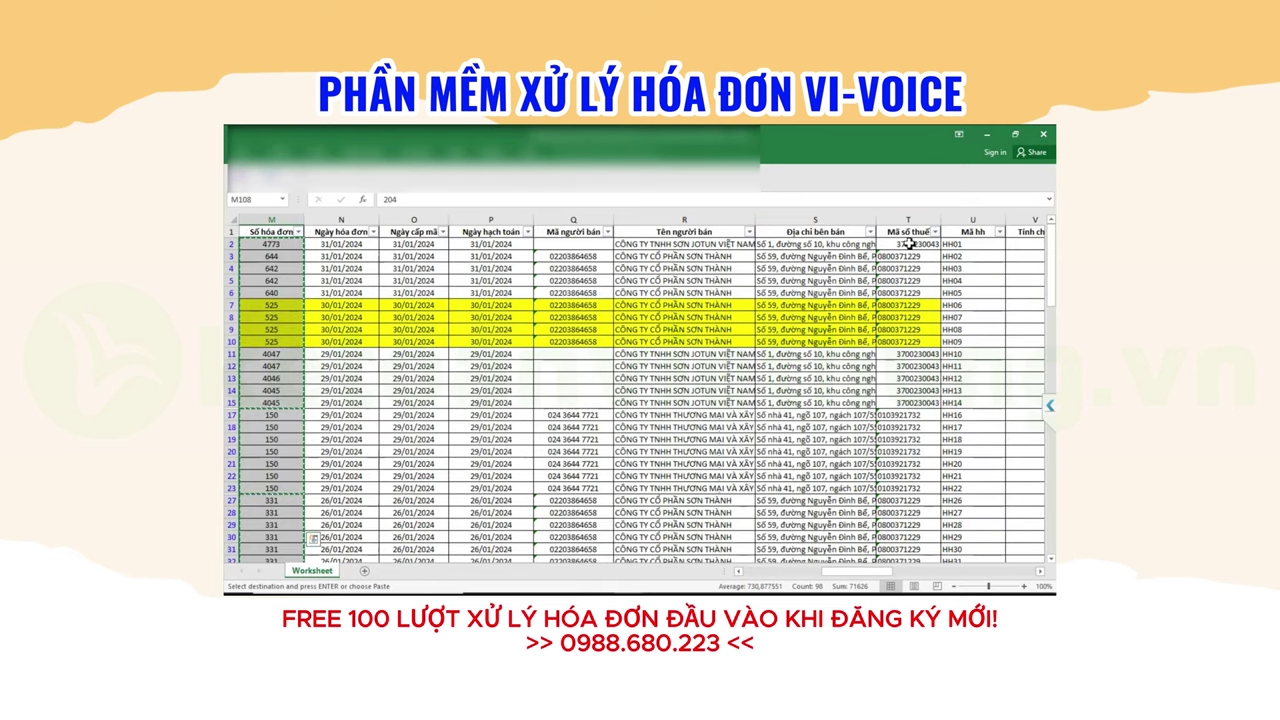
click(909, 243)
key(ctrl+shift+Down)
key(ctrl+c)
key(alt+Tab)
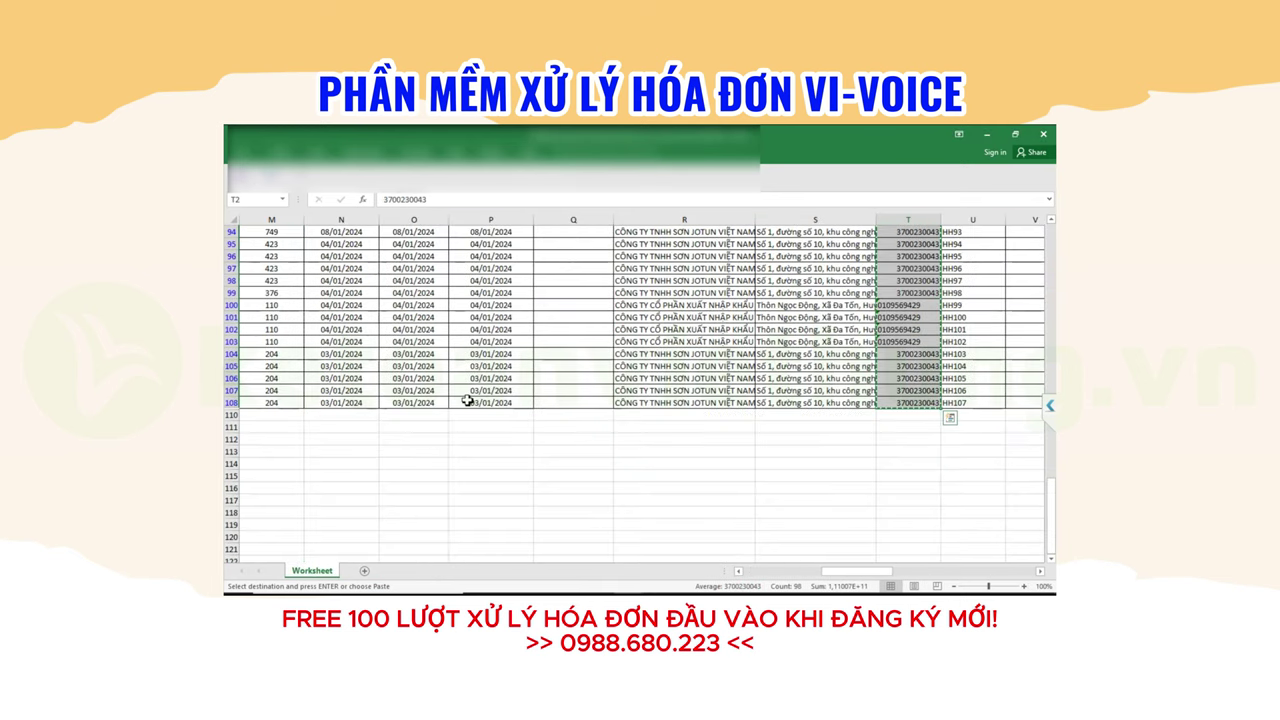
click(948, 241)
text(Mua h)
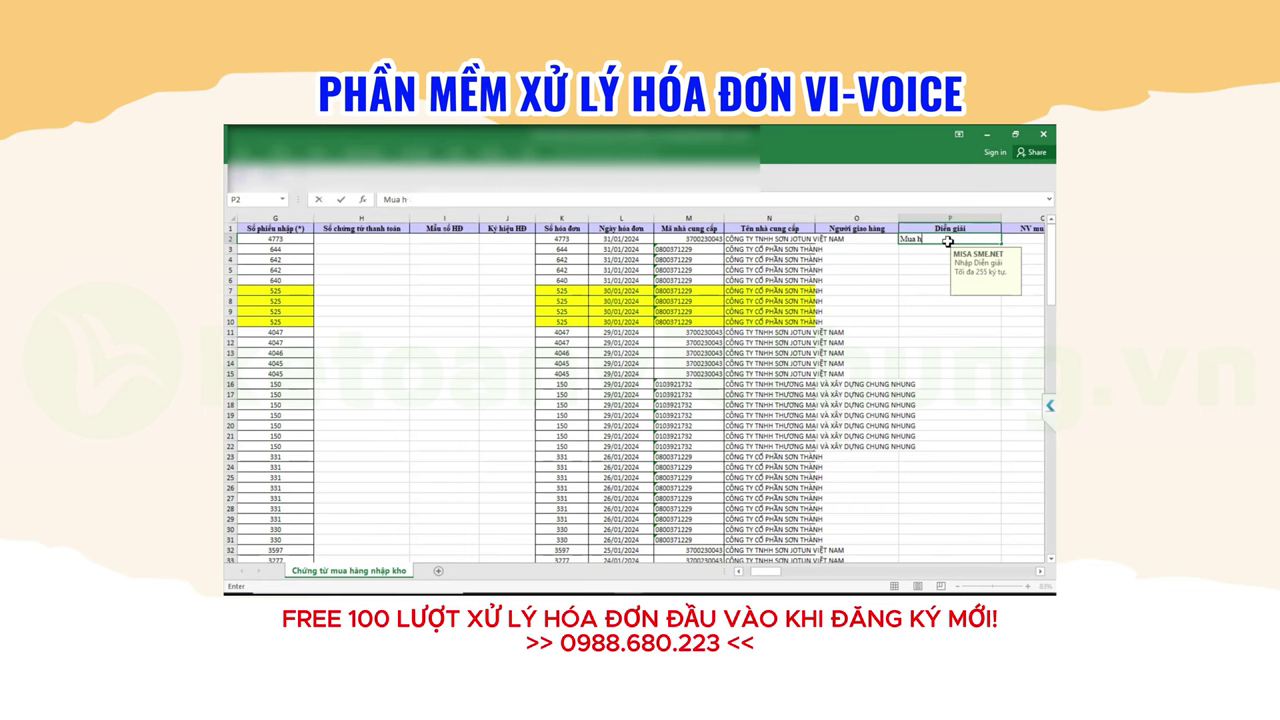
text(àng nhập kho)
key(ctrl+Return)
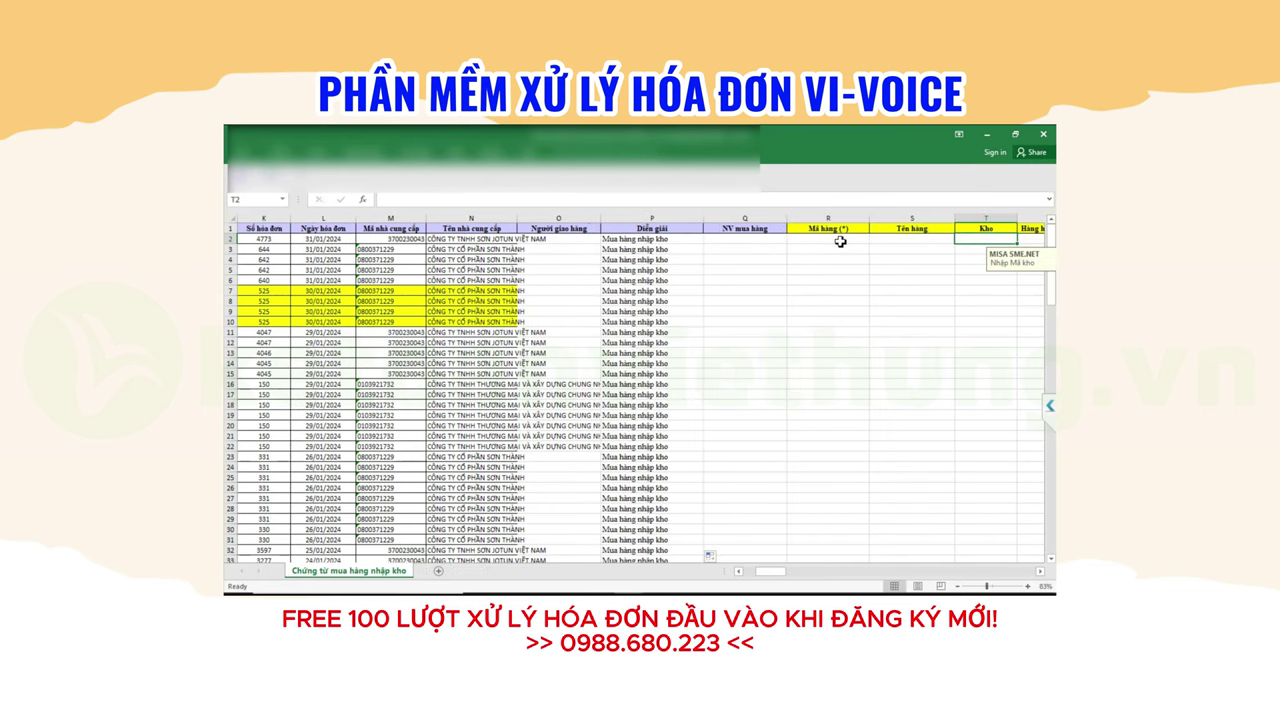
Paste item codes and names into R–S and enter 156, 156 and 331
key(alt+Tab)
key(alt+Tab)
click(828, 239)
key(ctrl+v)
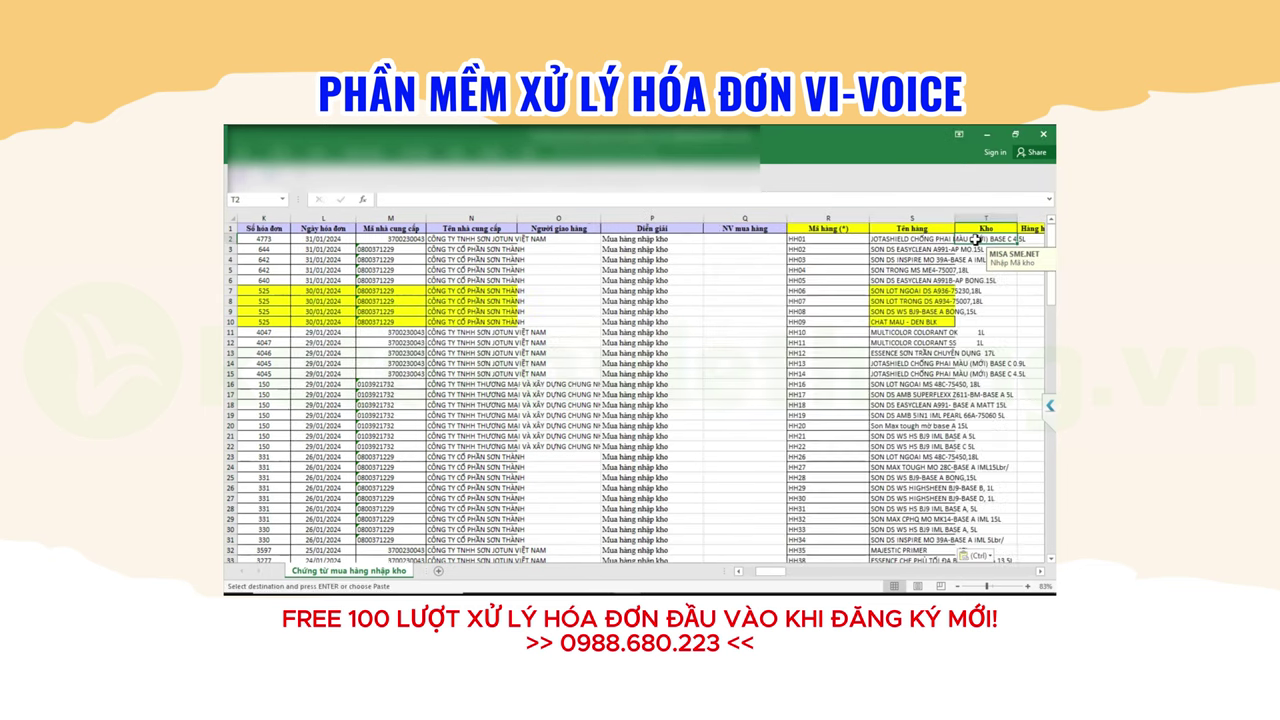
text(156)
key(Tab)
key(Tab)
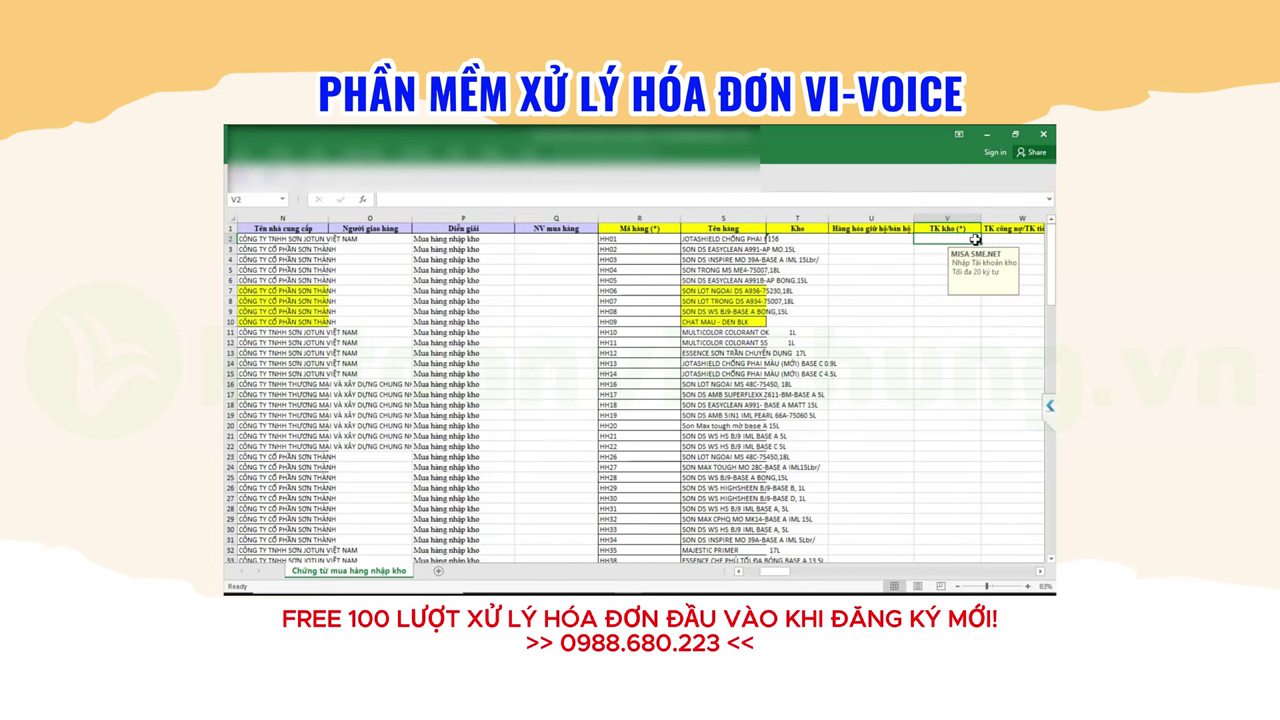
text(156)
key(Tab)
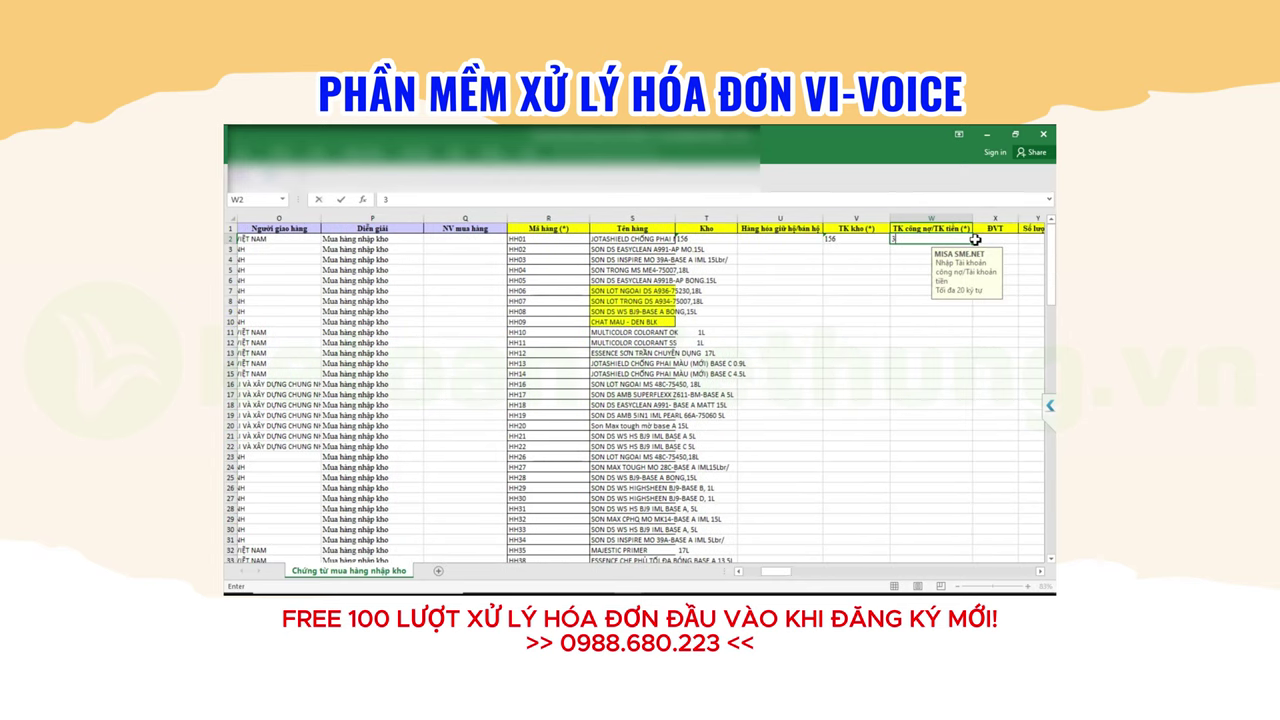
text(331)
key(Tab)
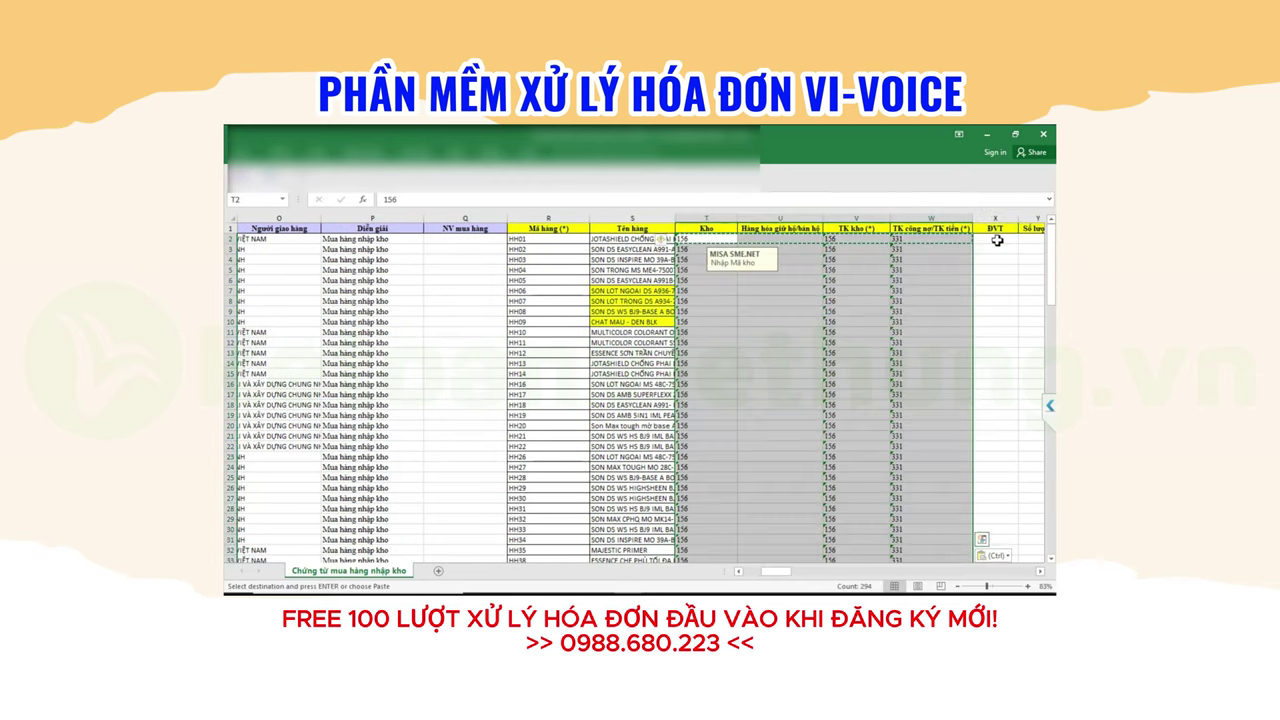
key(ctrl+Tab)
Copy the tax rates and paste them into column AE of the template workbook, trying a find-and-replace
drag(643, 342, 1003, 509)
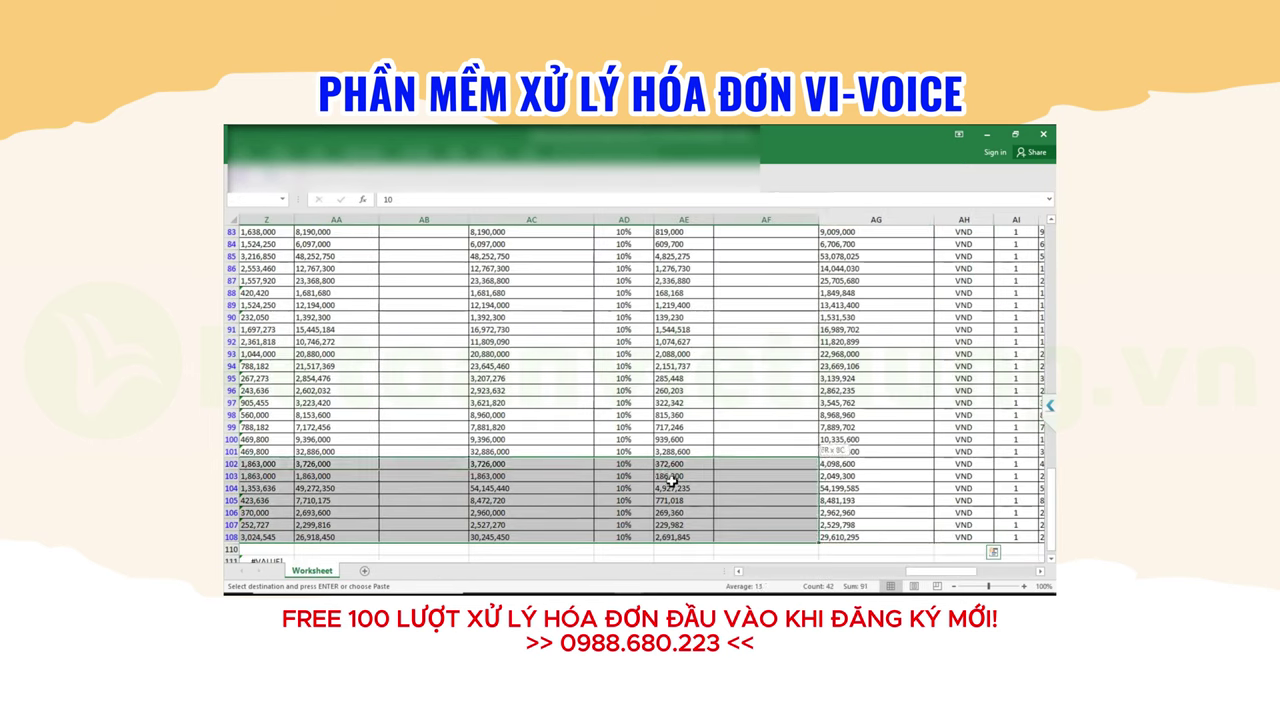
key(ctrl+v)
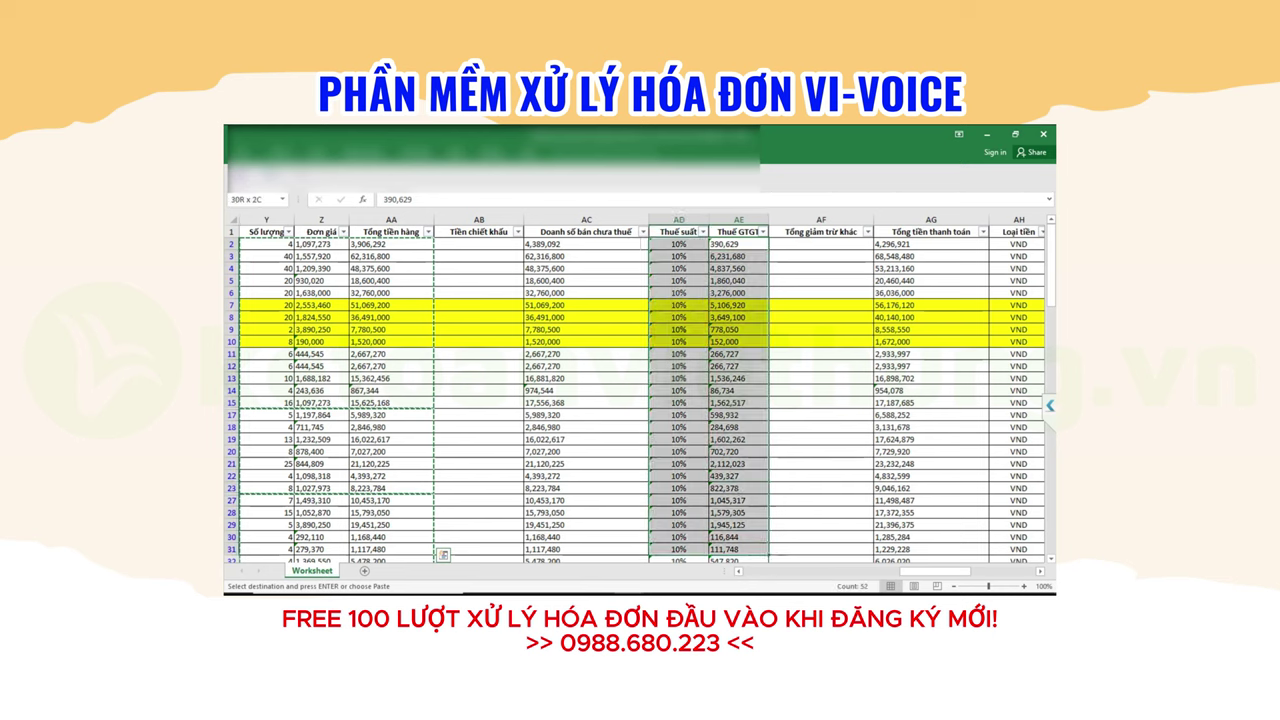
drag(733, 407, 735, 558)
scroll(760, 322, down, 5)
scroll(760, 322, up, 5)
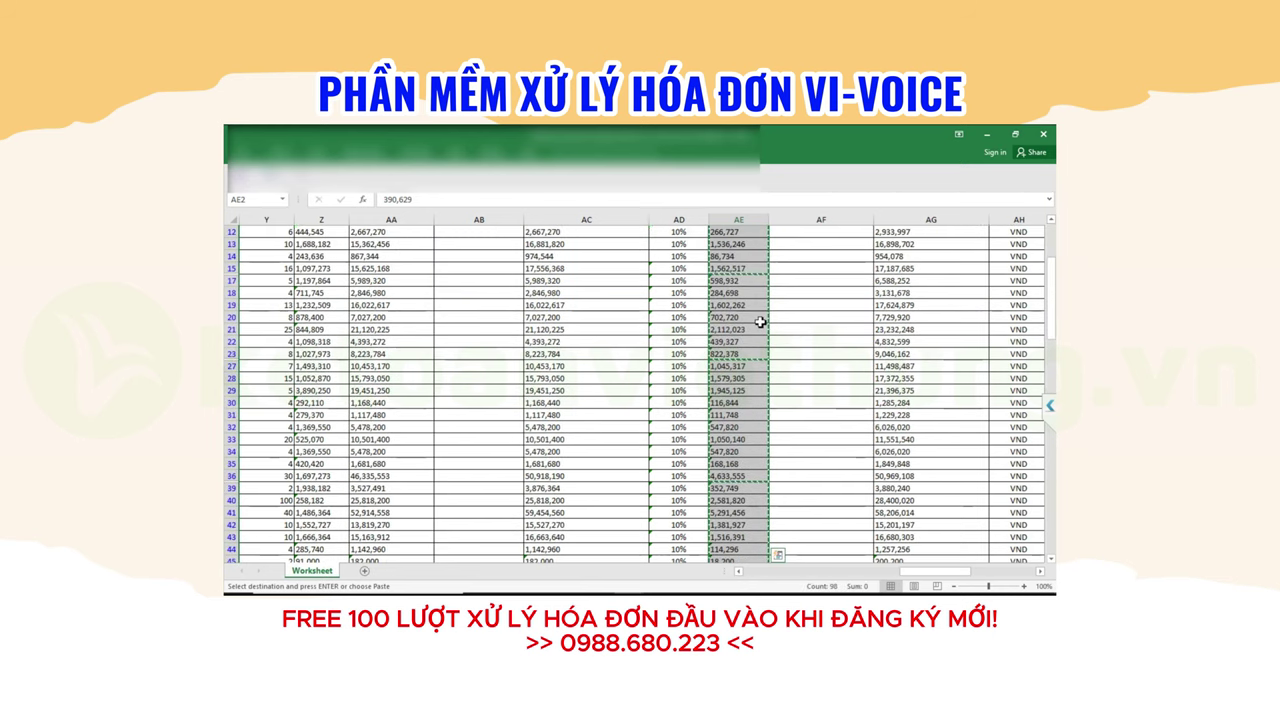
scroll(760, 322, up, 5)
key(ctrl+Tab)
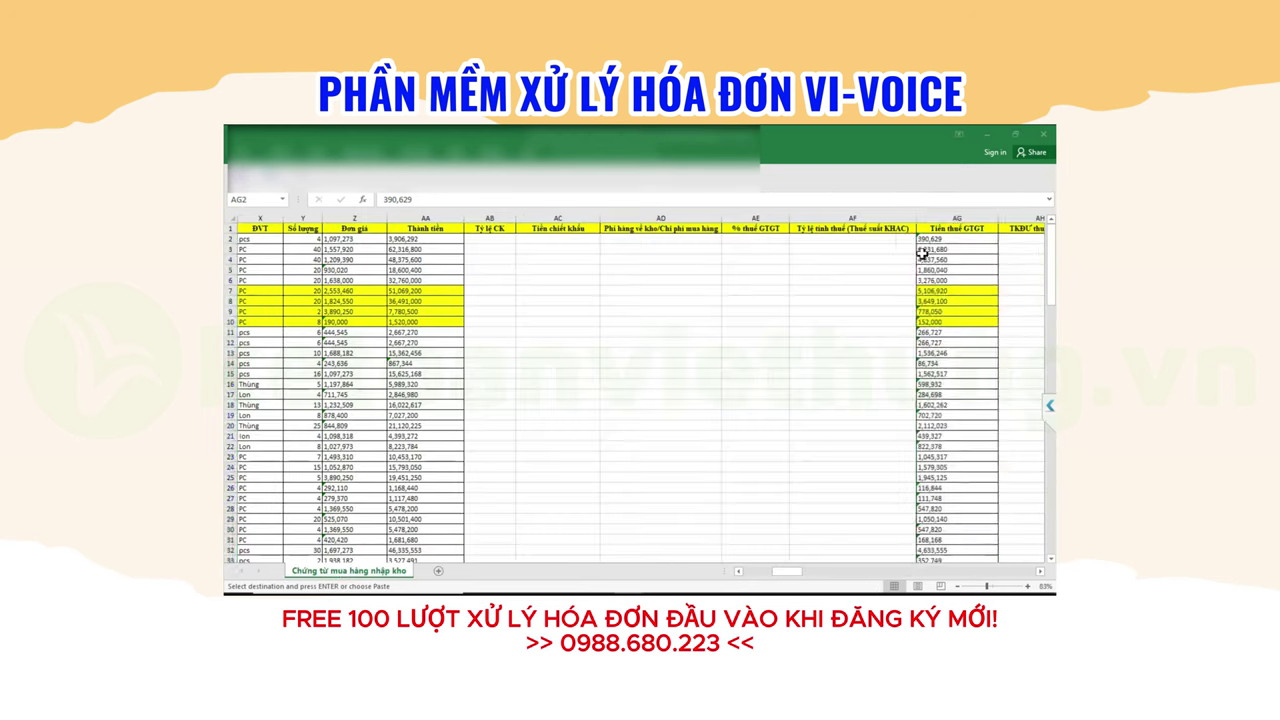
click(757, 238)
key(ctrl+v)
key(ctrl+f)
click(561, 372)
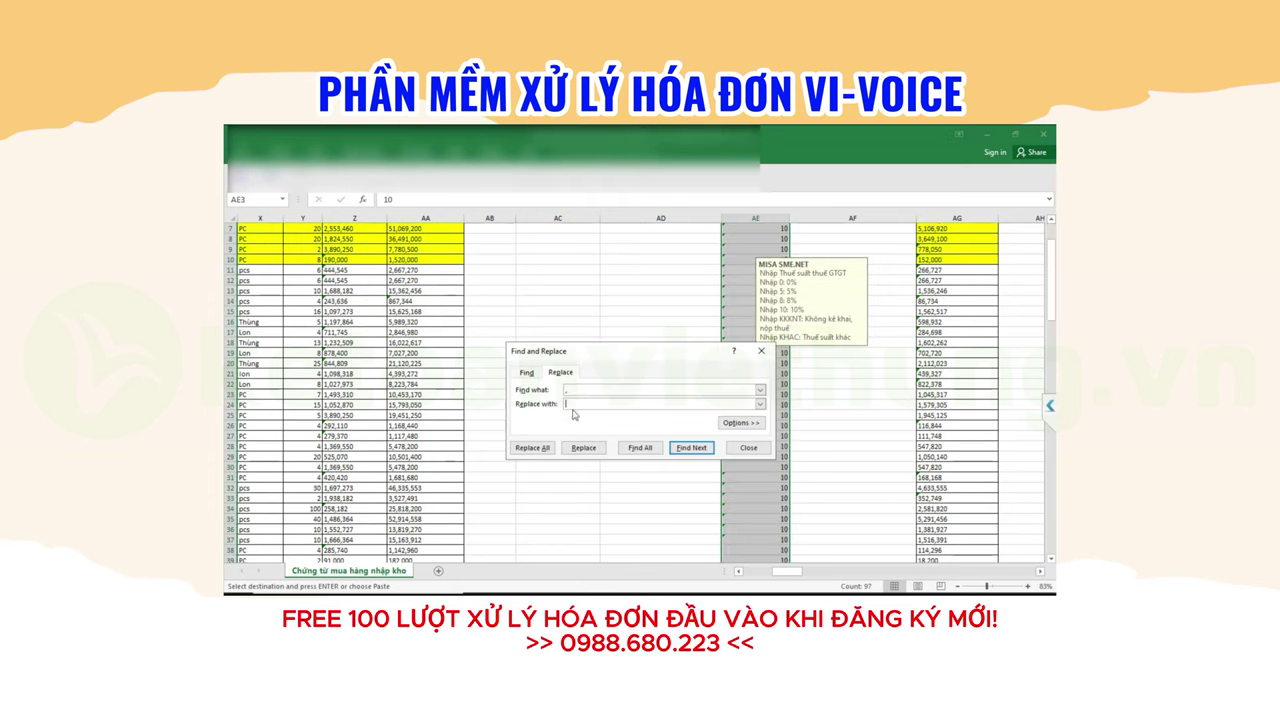
click(618, 448)
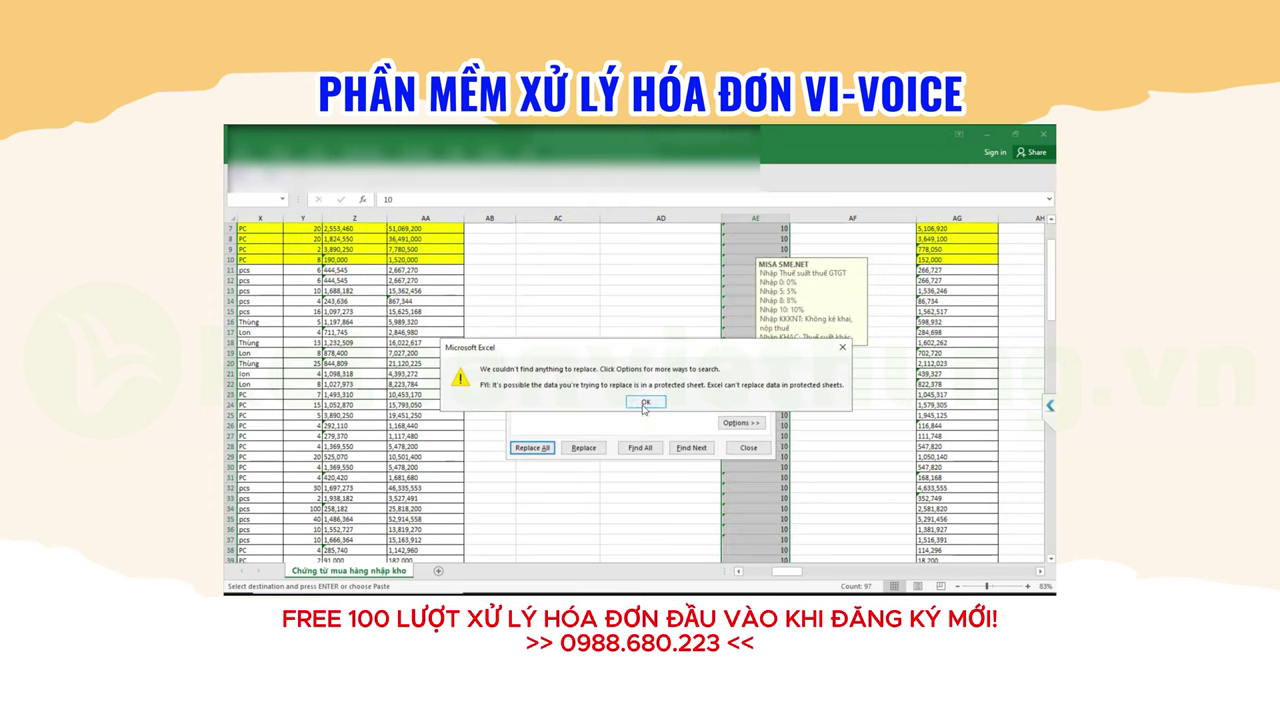
Enter 0, 0, 1 in B2:D2 and fill them down every data row
click(325, 241)
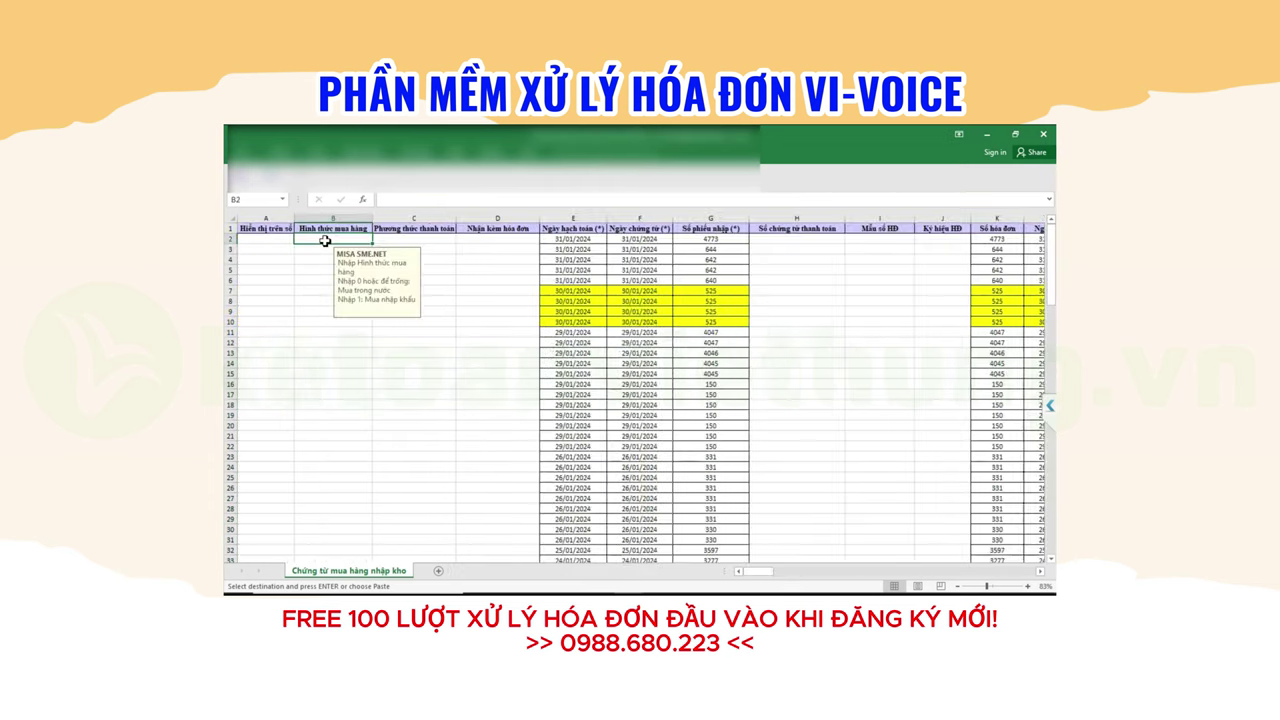
text(0)
key(Right)
text(0)
key(Tab)
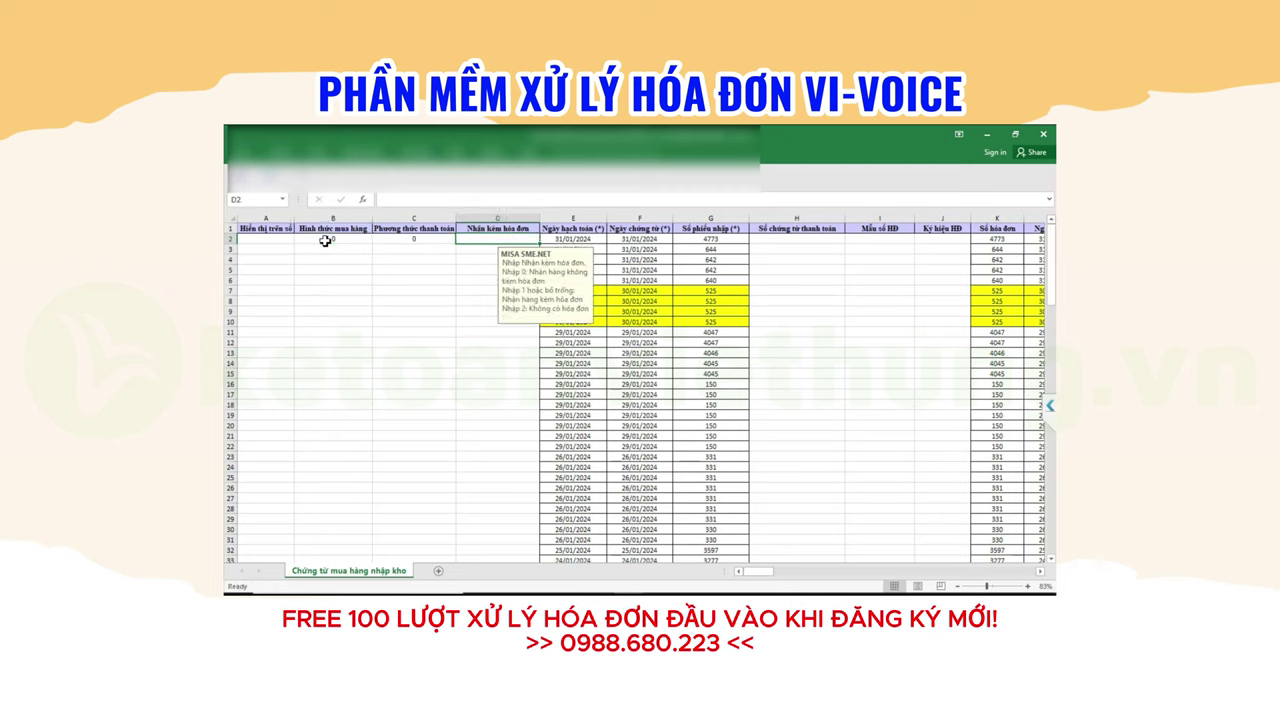
text(1)
drag(325, 241, 520, 241)
double_click(539, 244)
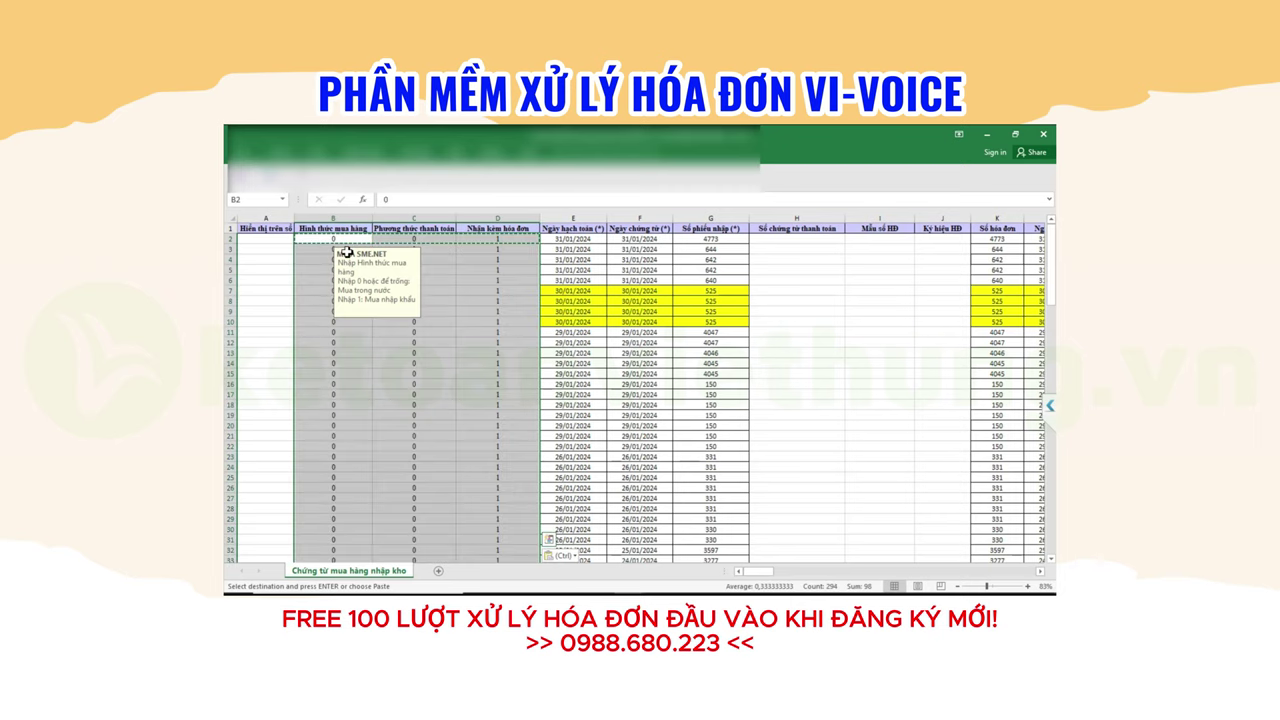
click(822, 313)
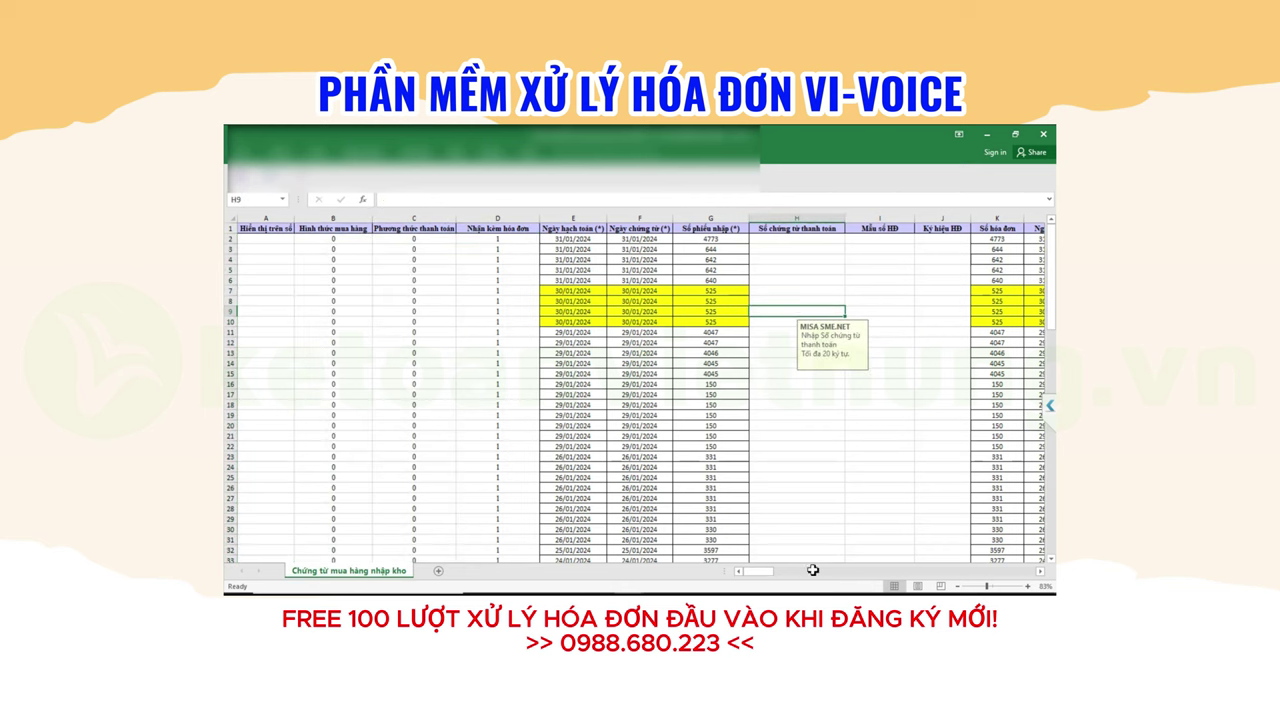
click(1041, 572)
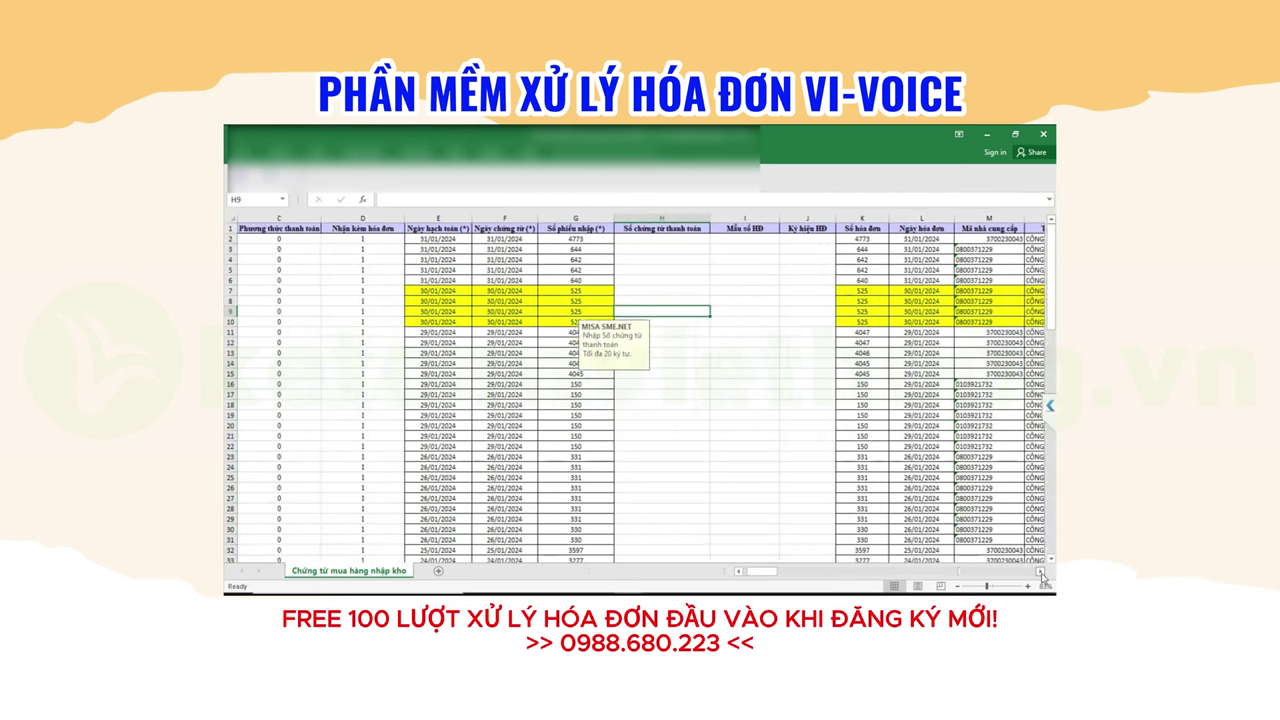
key(alt+Tab)
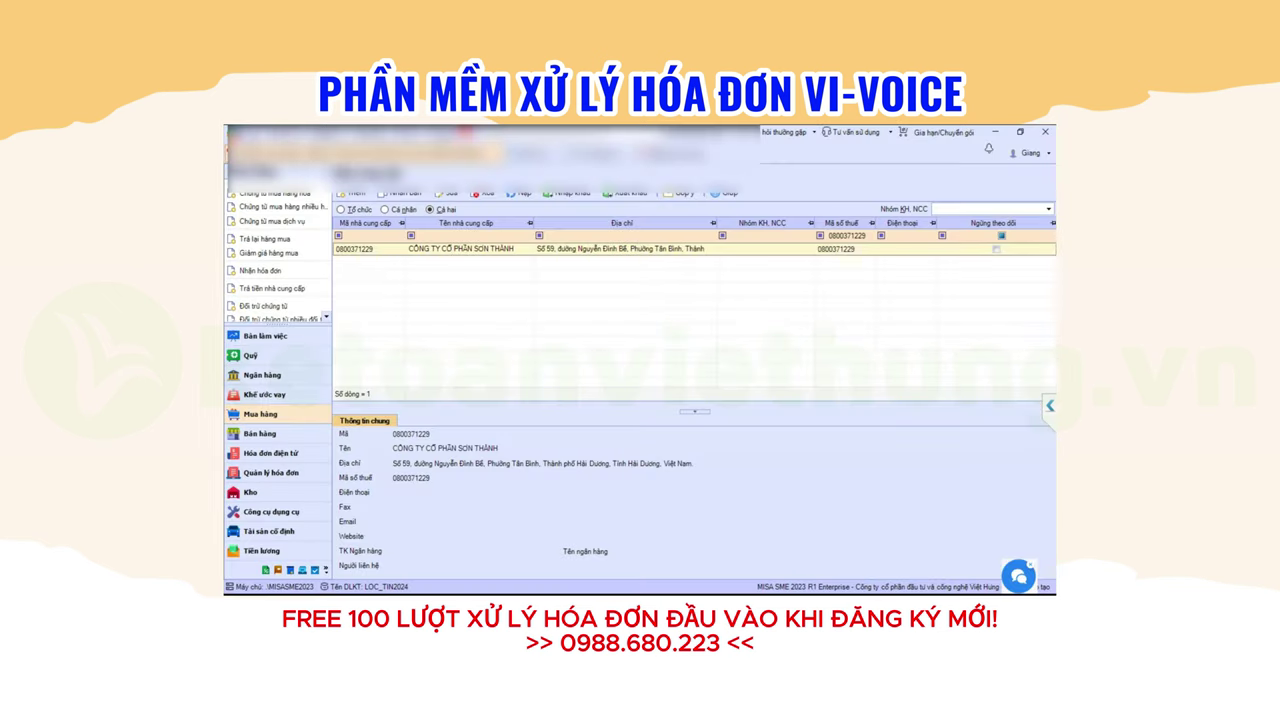
Import the Mua hàng qua kho vouchers from the Excel file, accepting all 98 validated rows
click(368, 172)
click(285, 278)
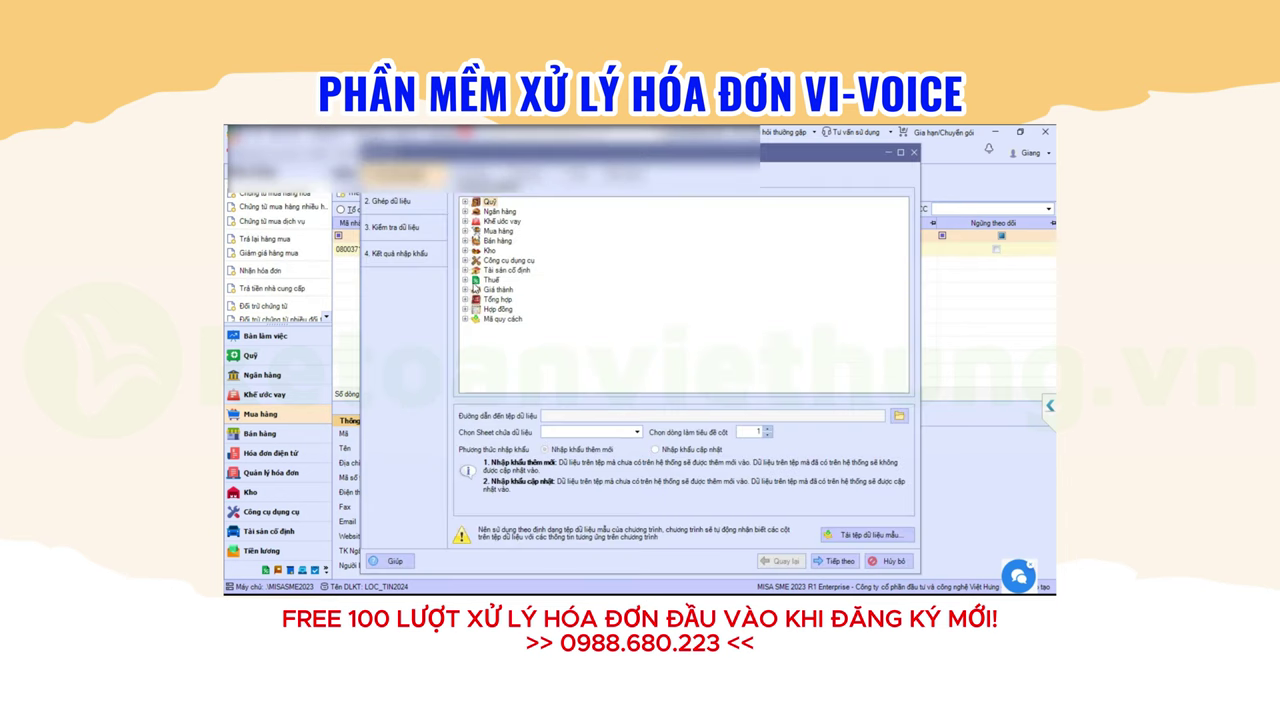
click(465, 240)
click(465, 231)
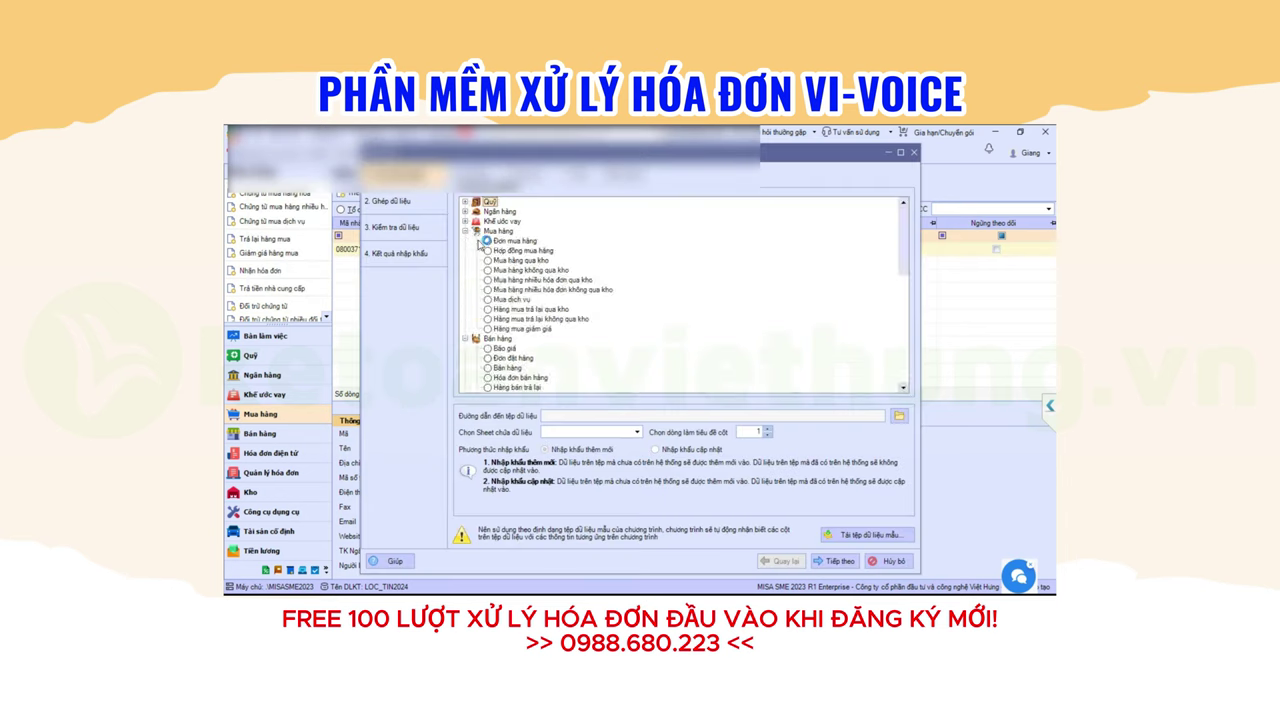
click(492, 260)
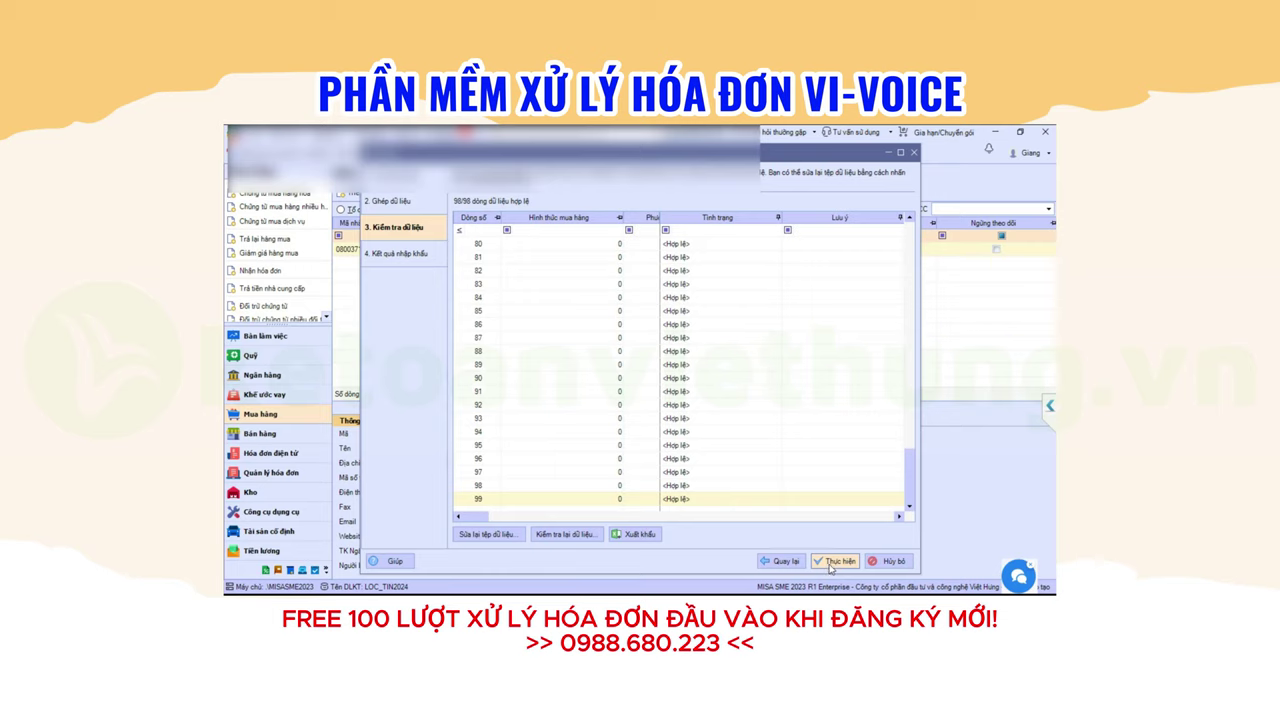
click(830, 563)
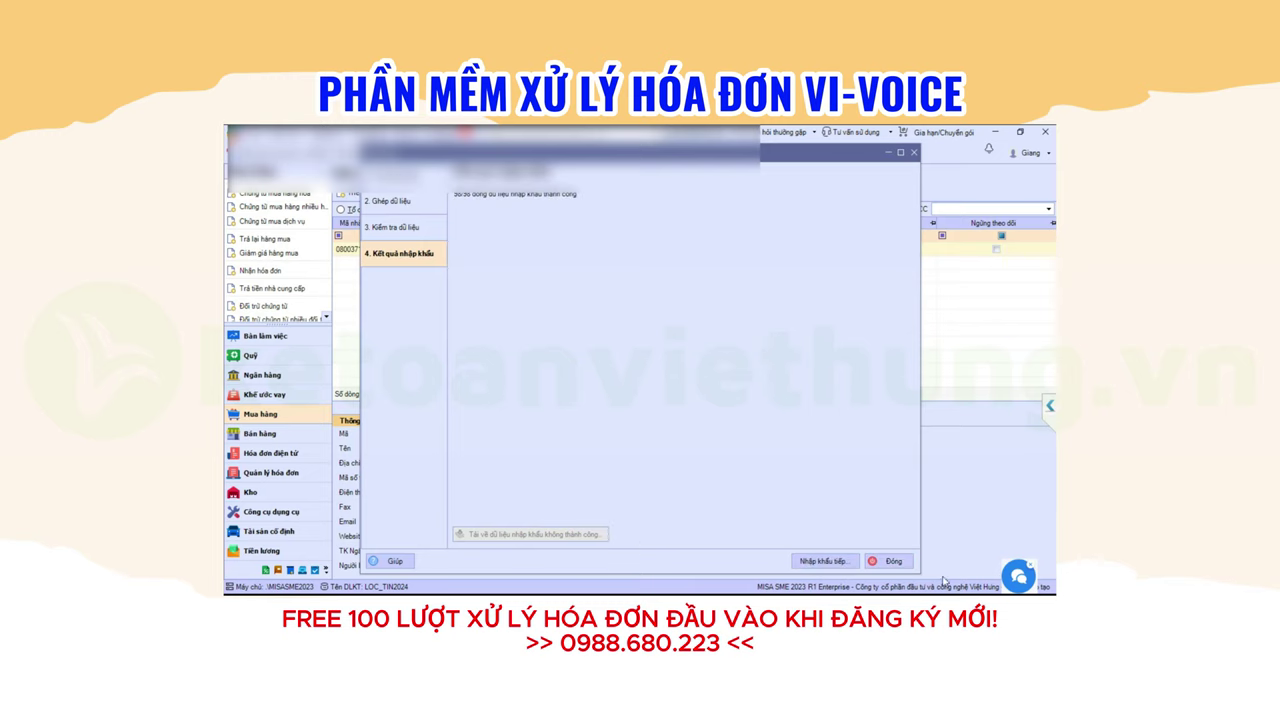
click(893, 562)
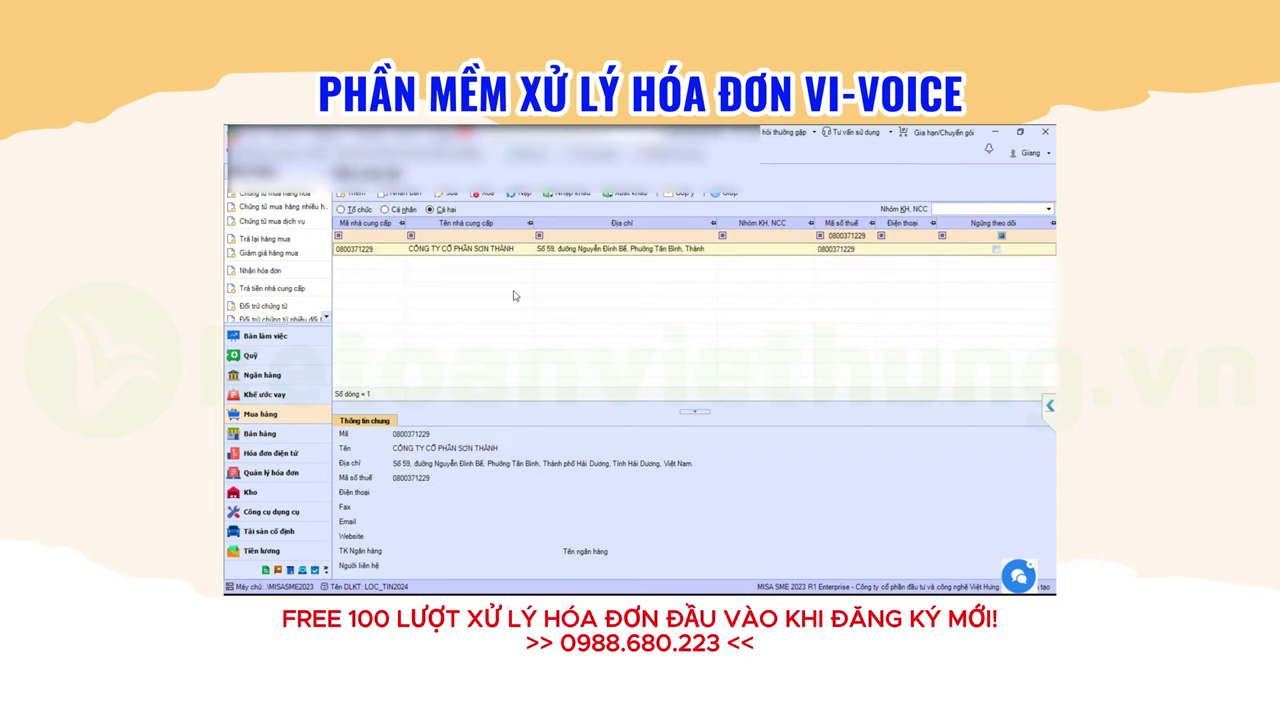
Load the Mua hàng voucher list for the Năm nay period
click(300, 413)
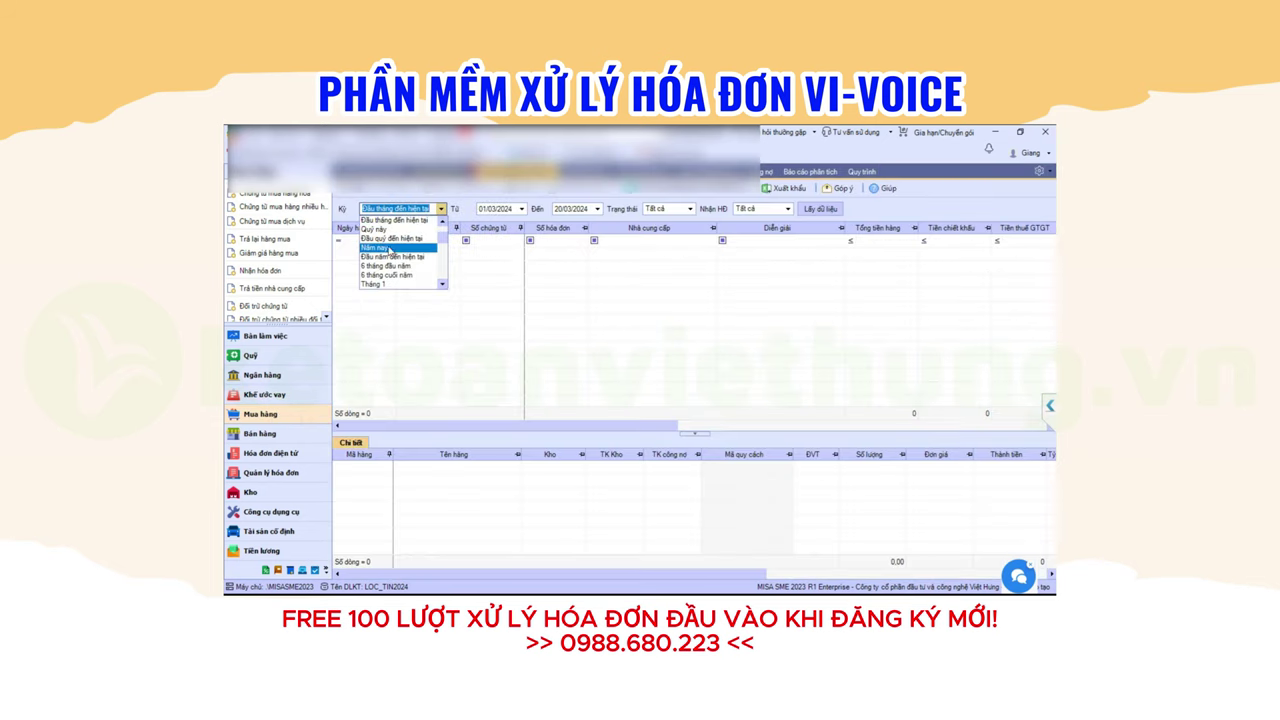
click(390, 250)
click(818, 210)
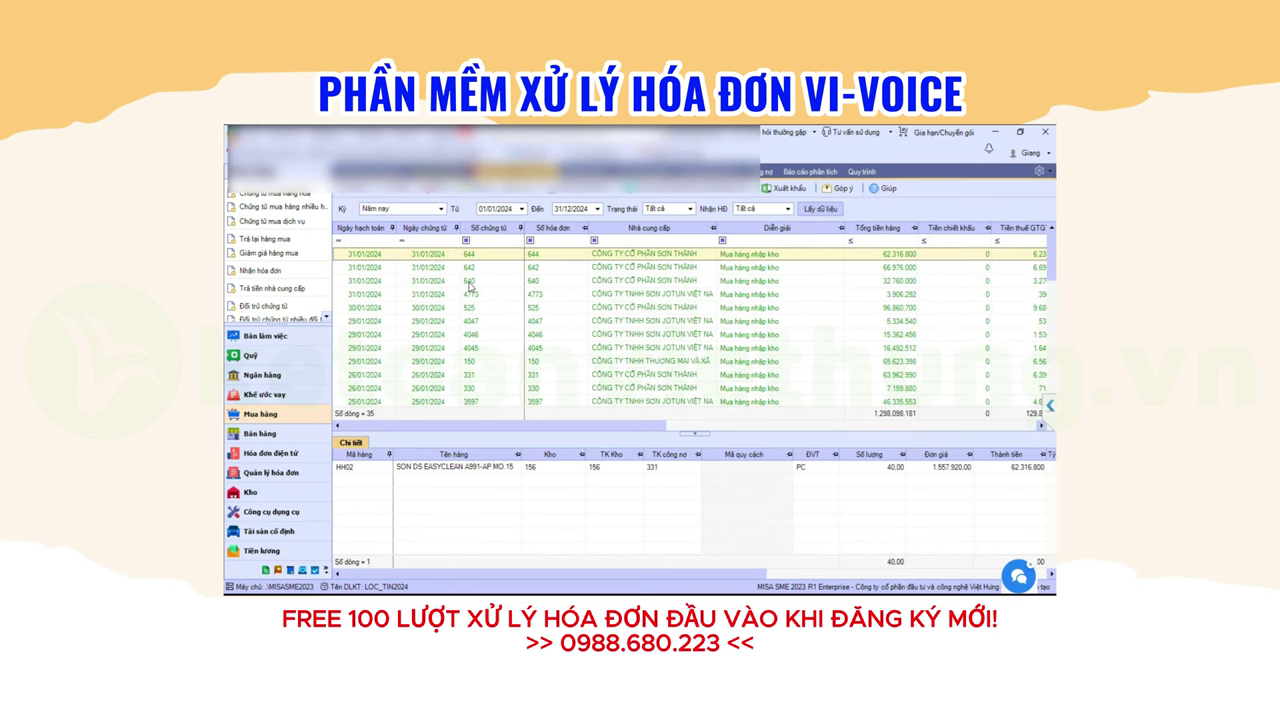
Check the item lines of vouchers 640 and 1365 in the list
click(469, 285)
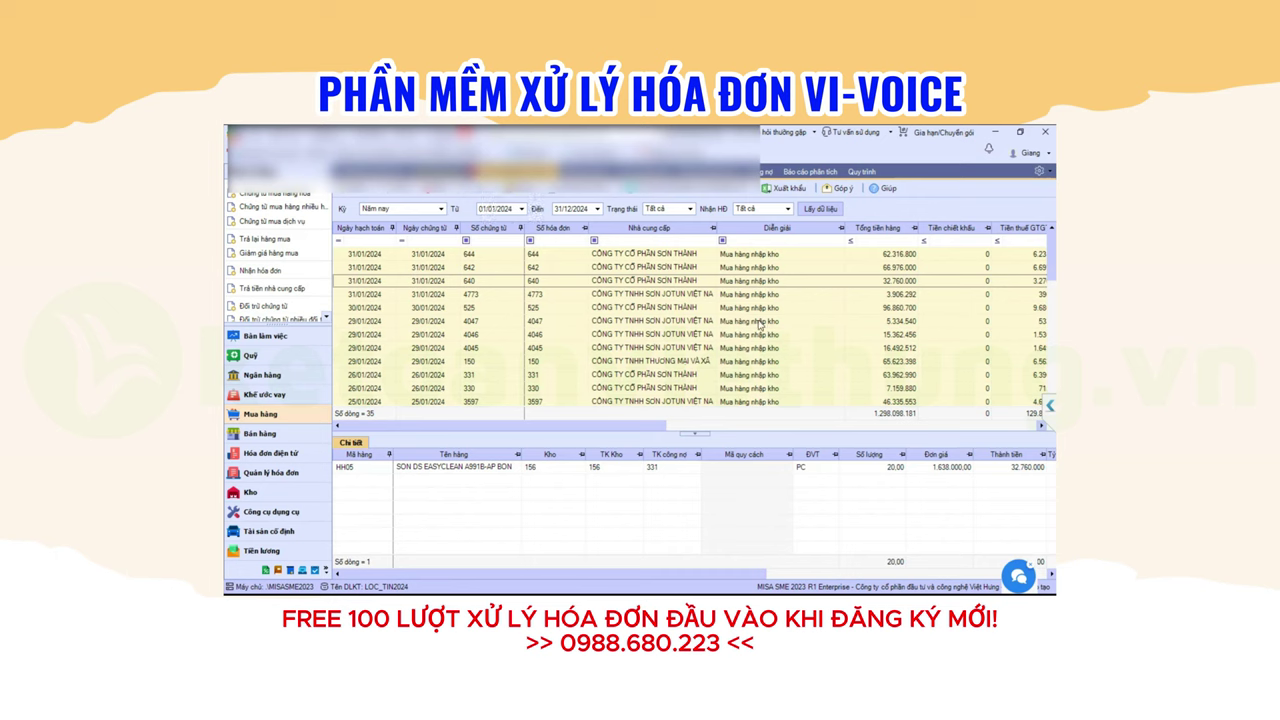
scroll(760, 326, down, 4)
scroll(823, 353, down, 3)
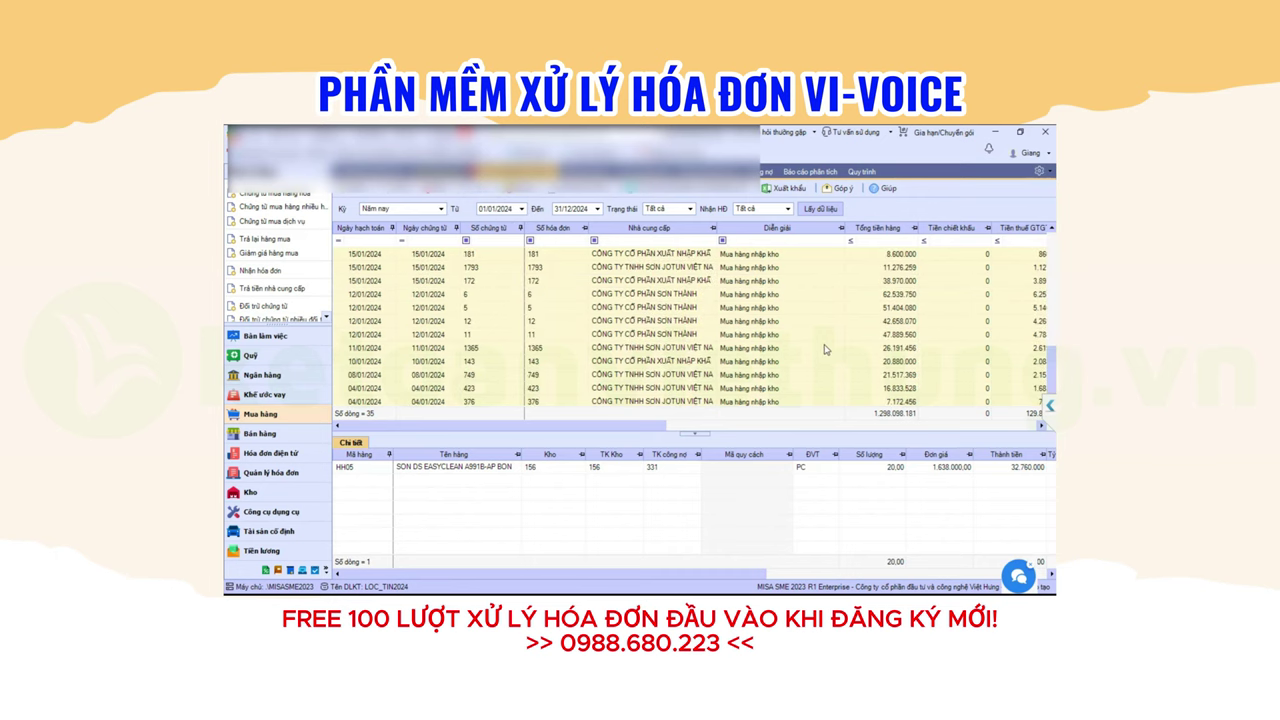
scroll(827, 344, down, 1)
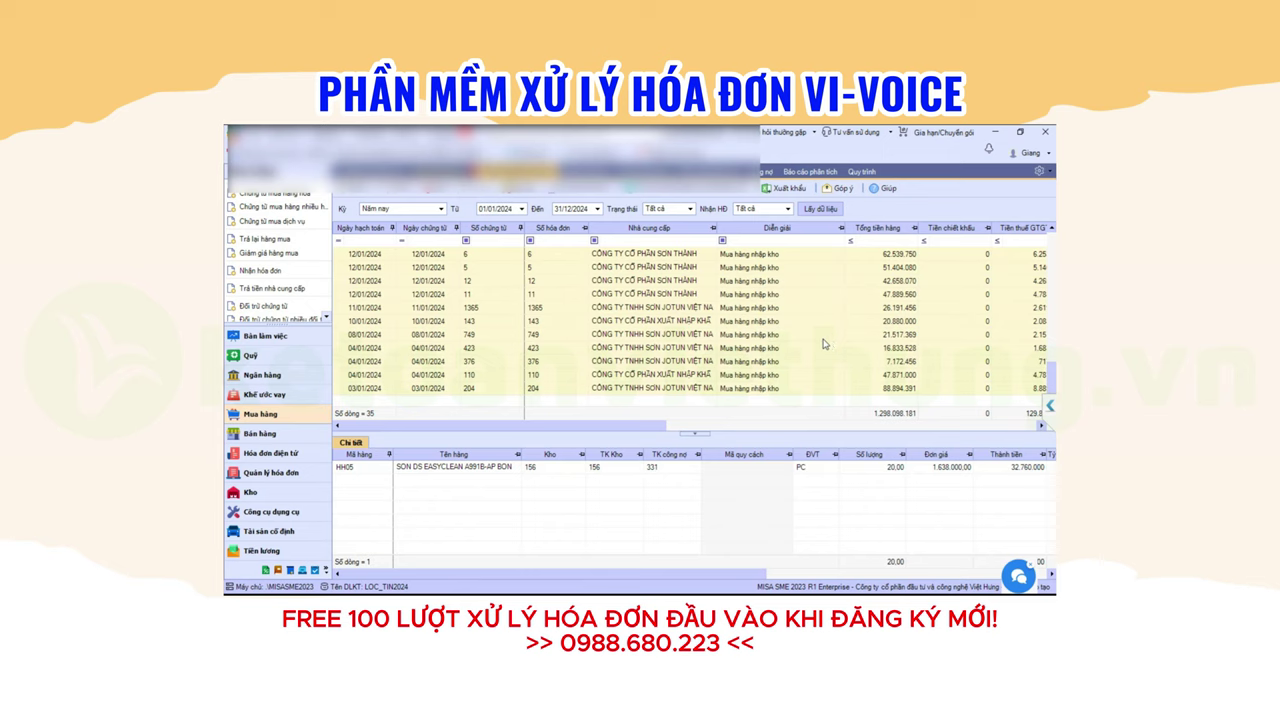
click(765, 311)
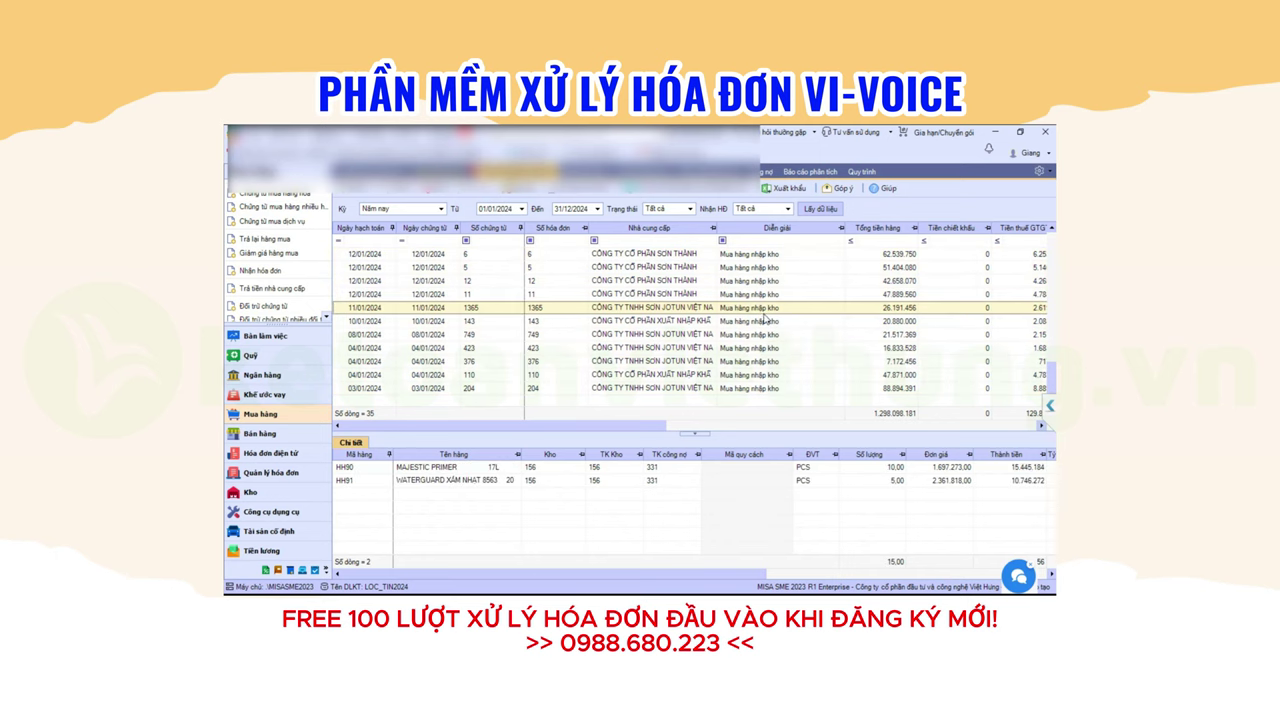
Review voucher 1365's goods, VAT and invoice details, checking items HH90 and HH91, then close it
double_click(762, 313)
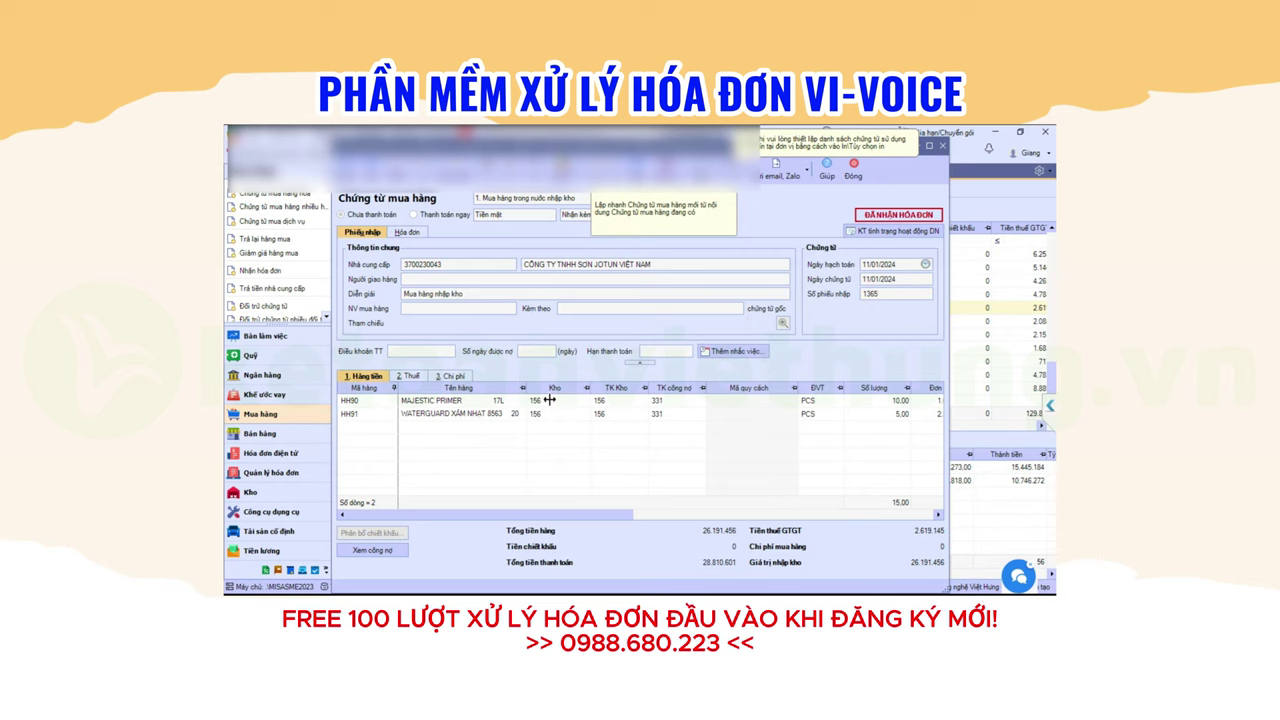
click(600, 401)
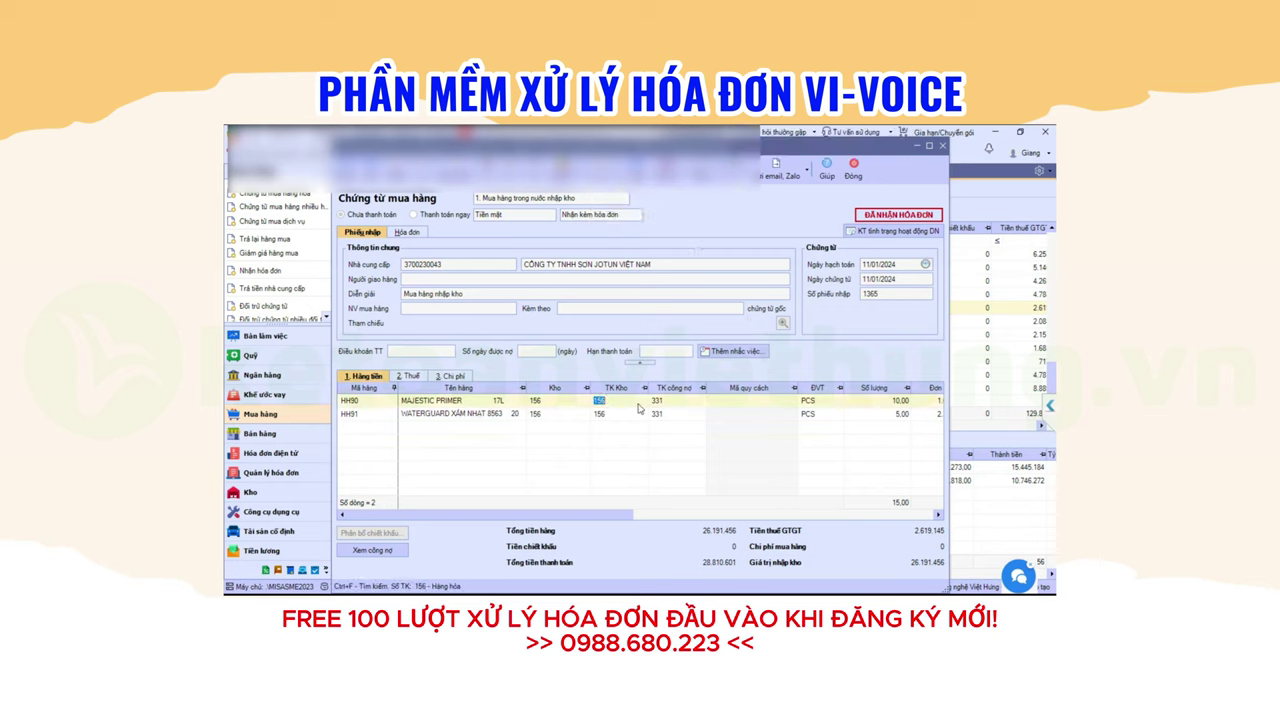
click(410, 377)
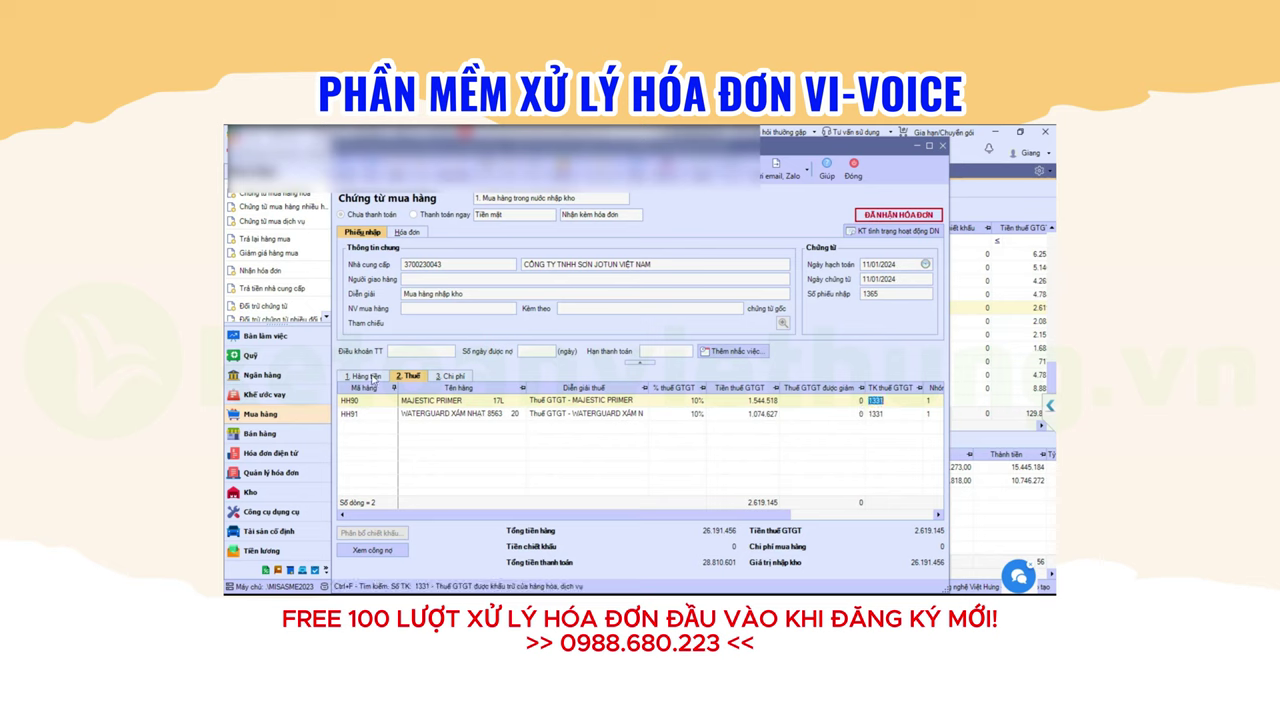
click(377, 378)
click(551, 402)
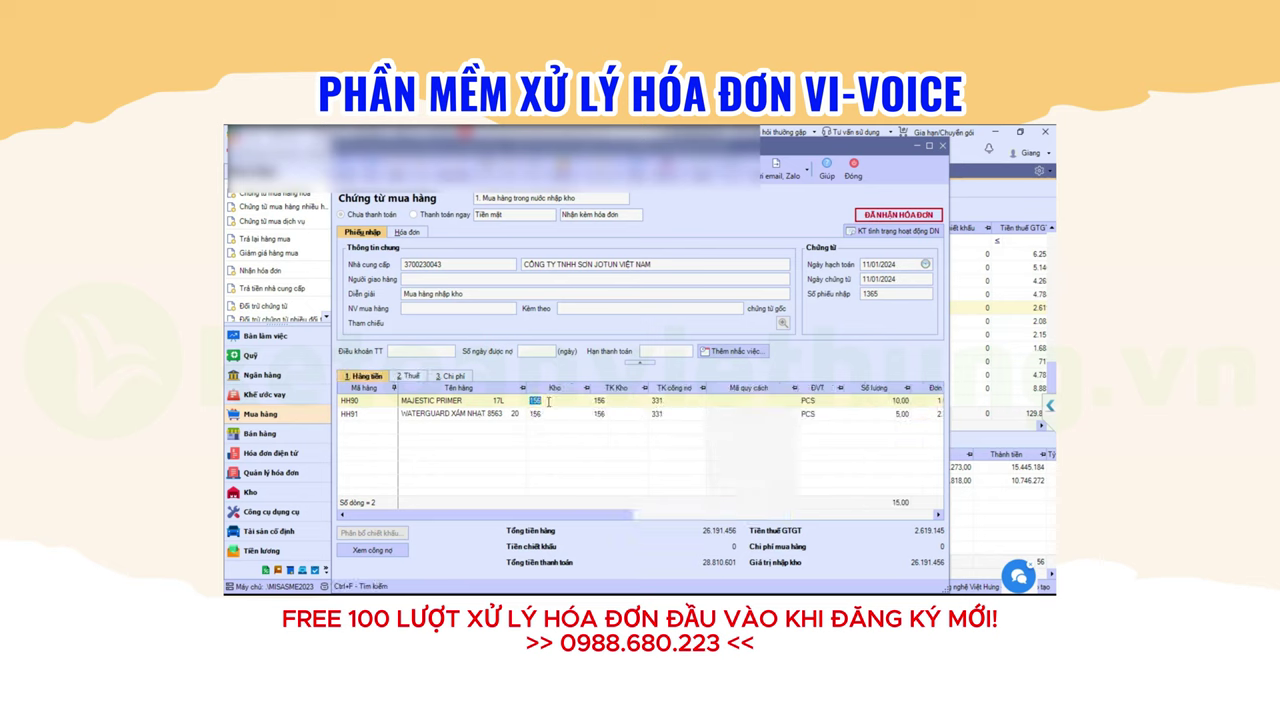
click(407, 233)
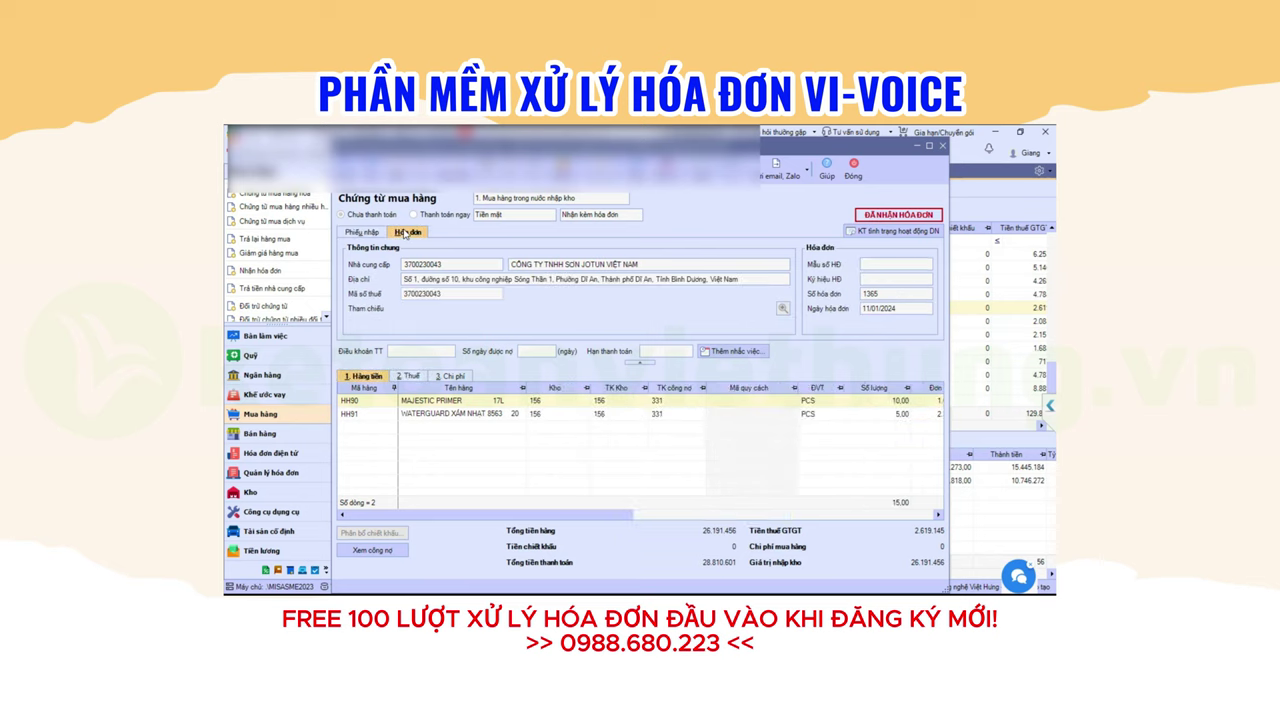
click(876, 294)
click(366, 234)
click(461, 416)
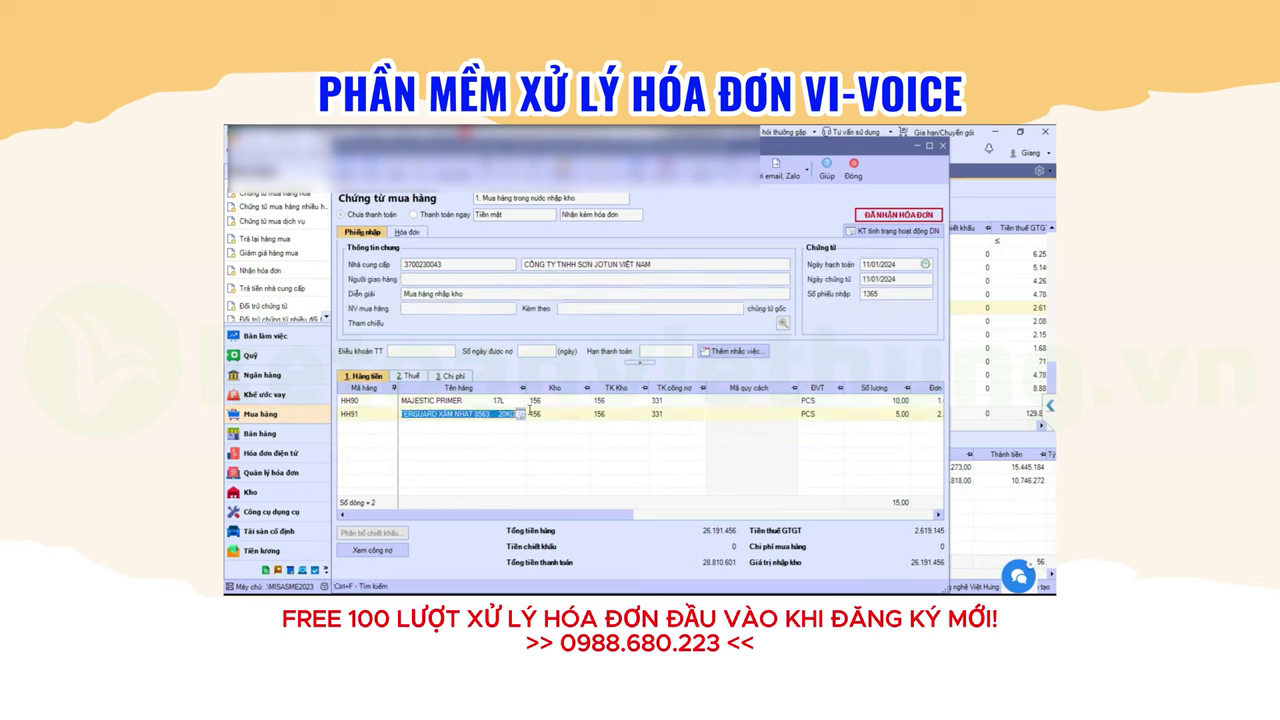
click(883, 414)
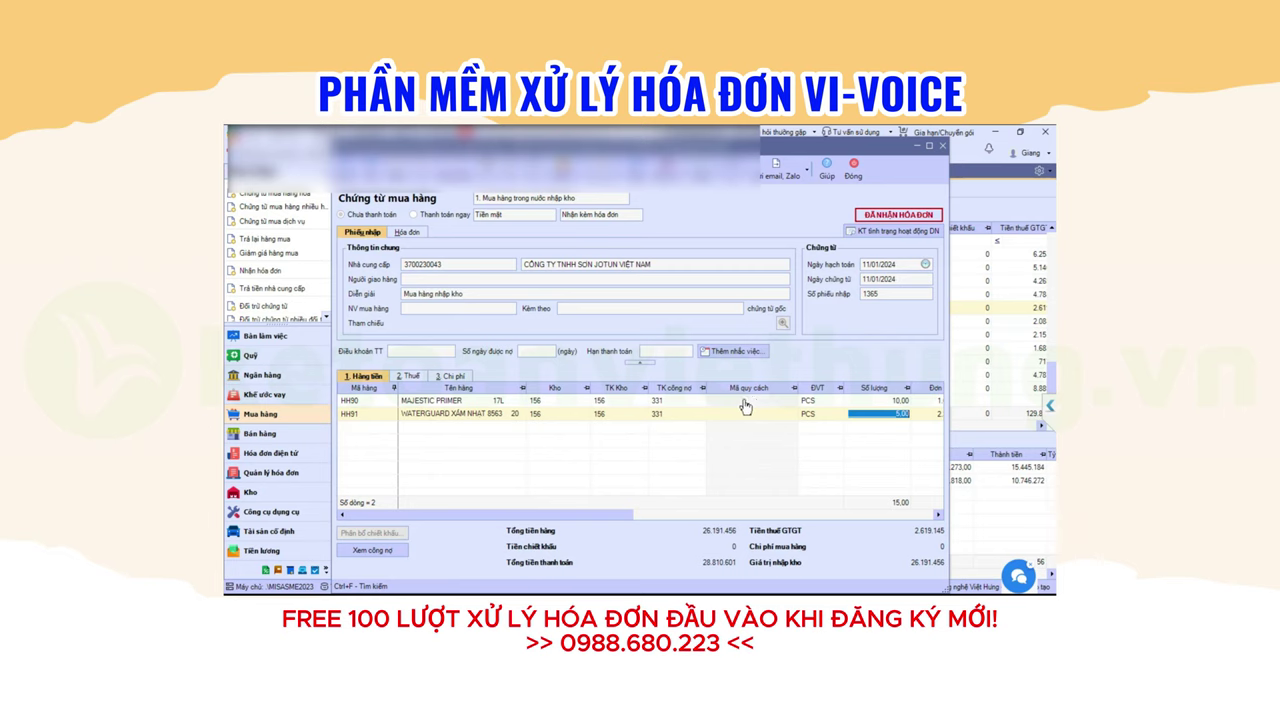
click(853, 168)
Open the Vật tư hàng hóa catalog and view item HH107 at the top of the list
click(300, 171)
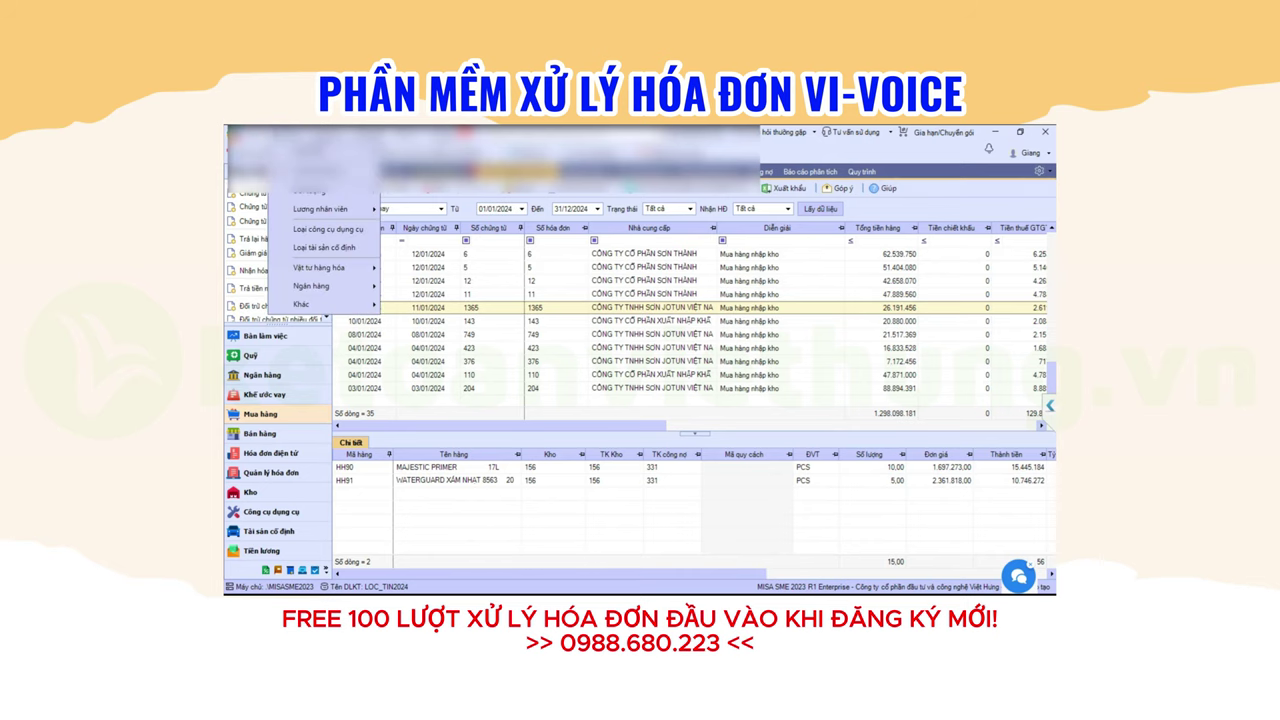
mouse_move(322, 268)
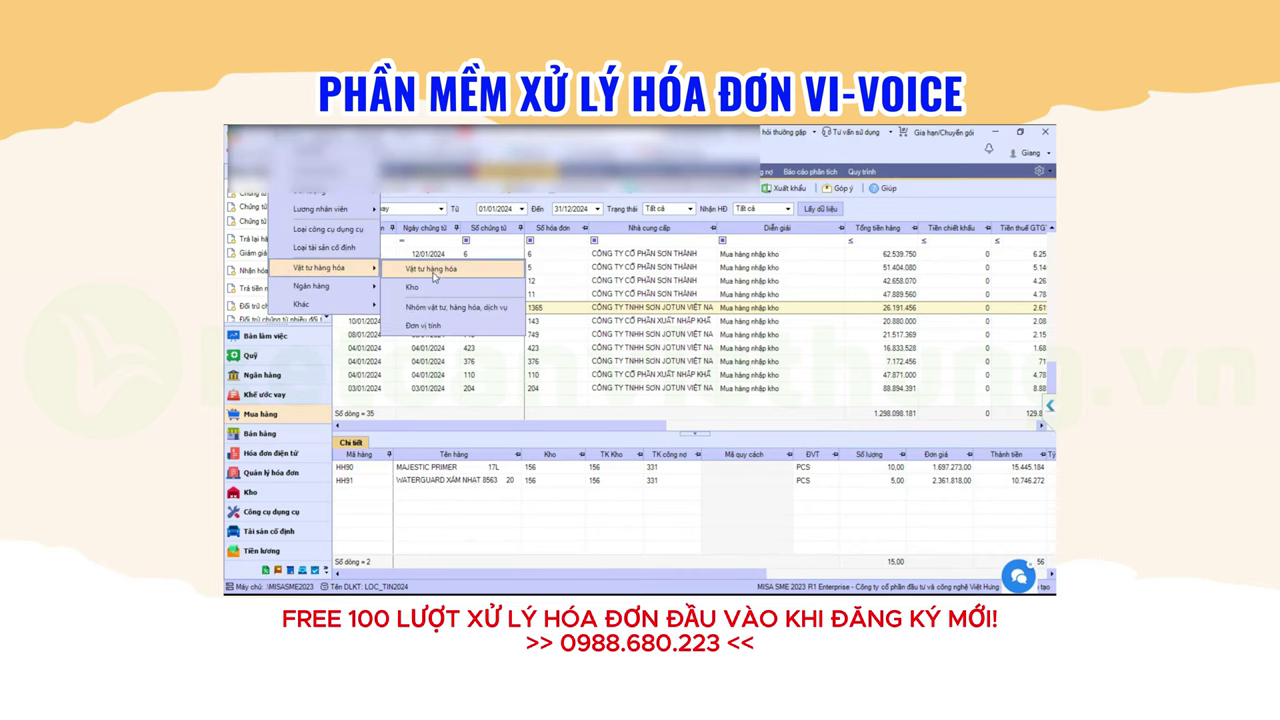
click(440, 276)
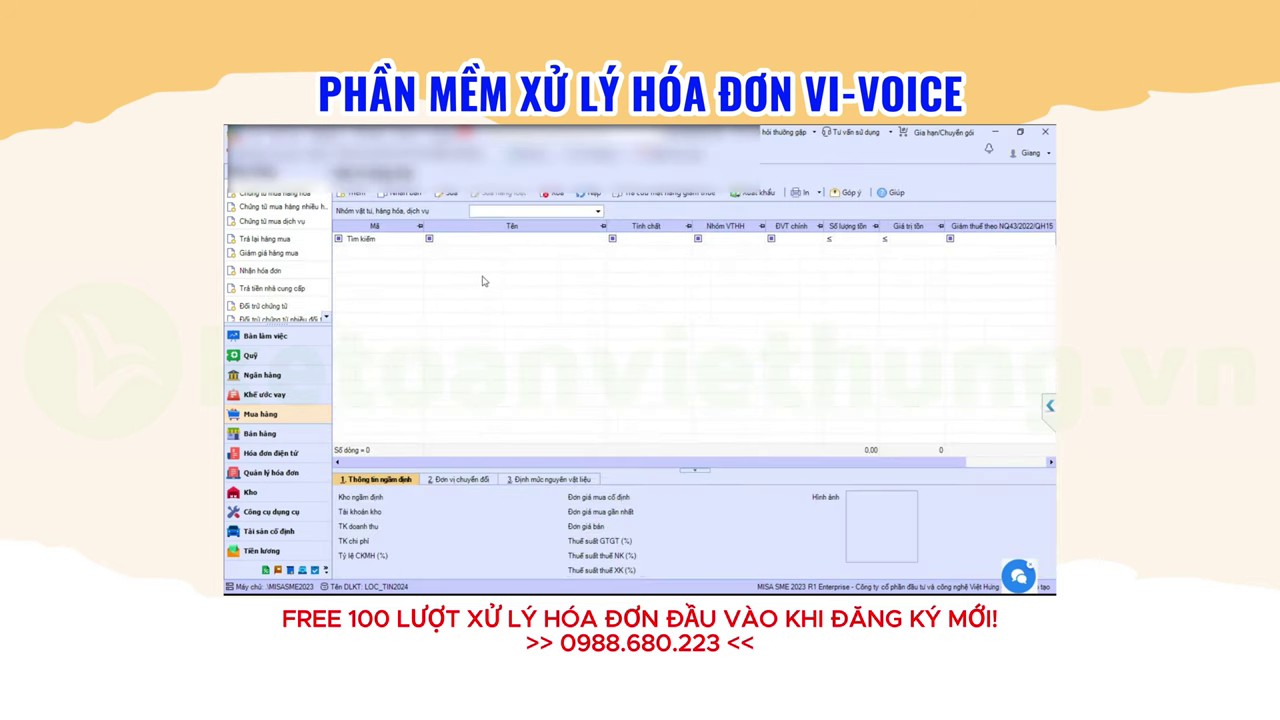
scroll(1036, 390, up, 2)
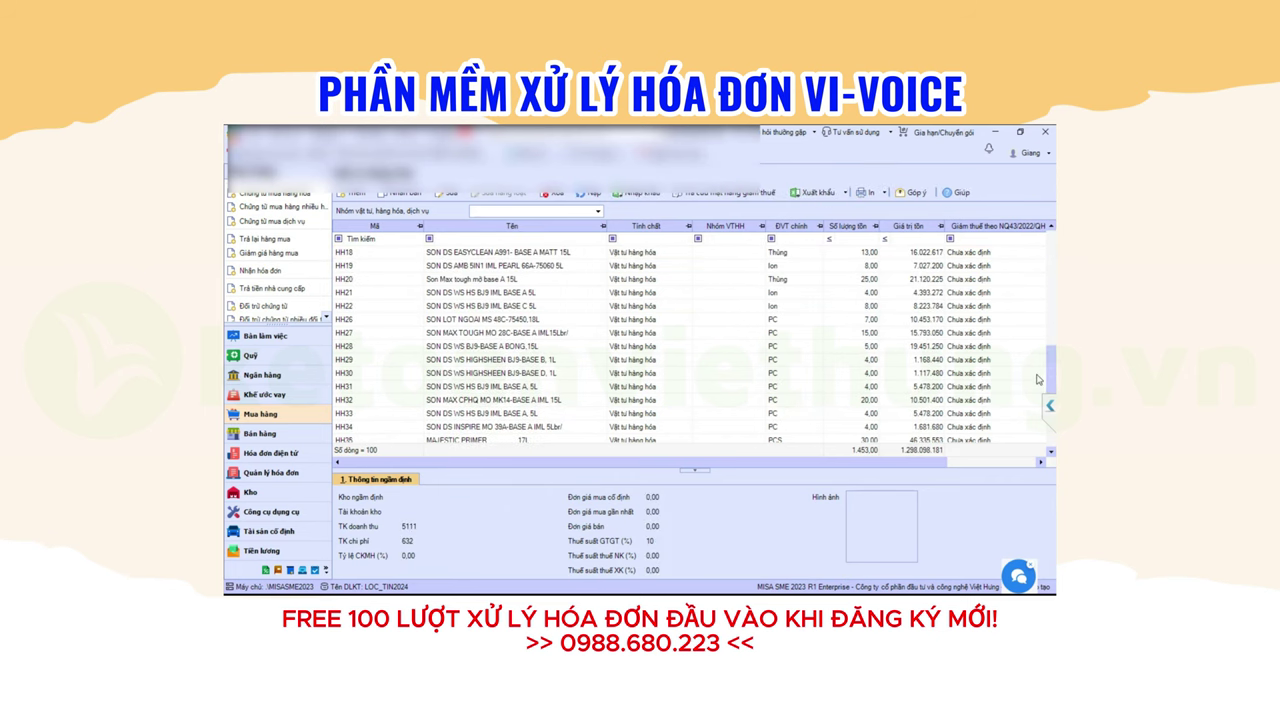
scroll(1036, 390, up, 2)
scroll(1040, 358, up, 2)
scroll(1040, 356, up, 1)
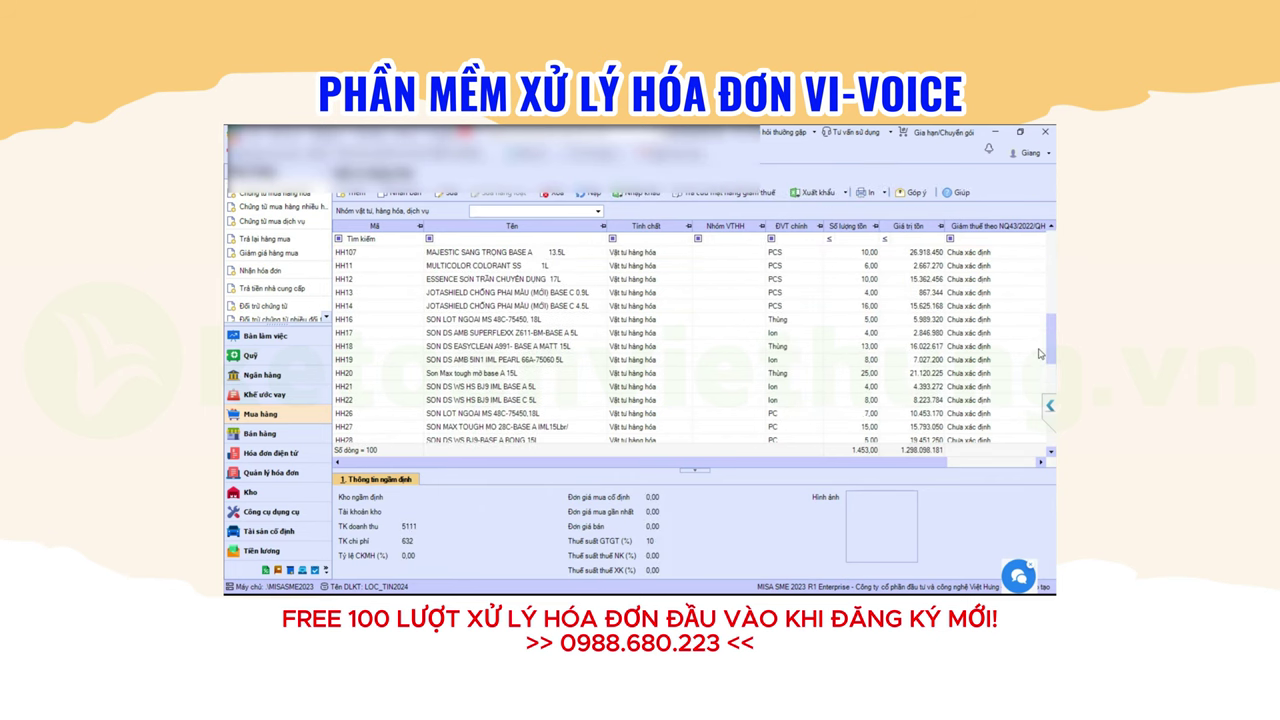
click(385, 256)
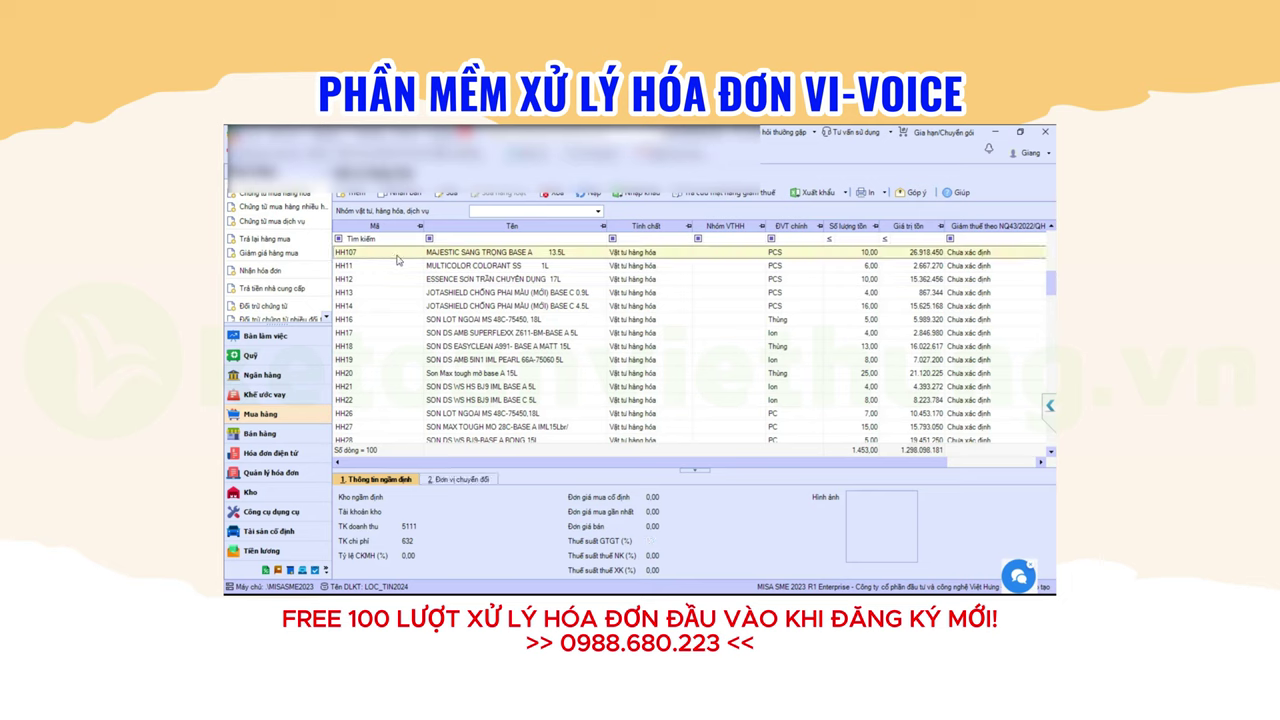